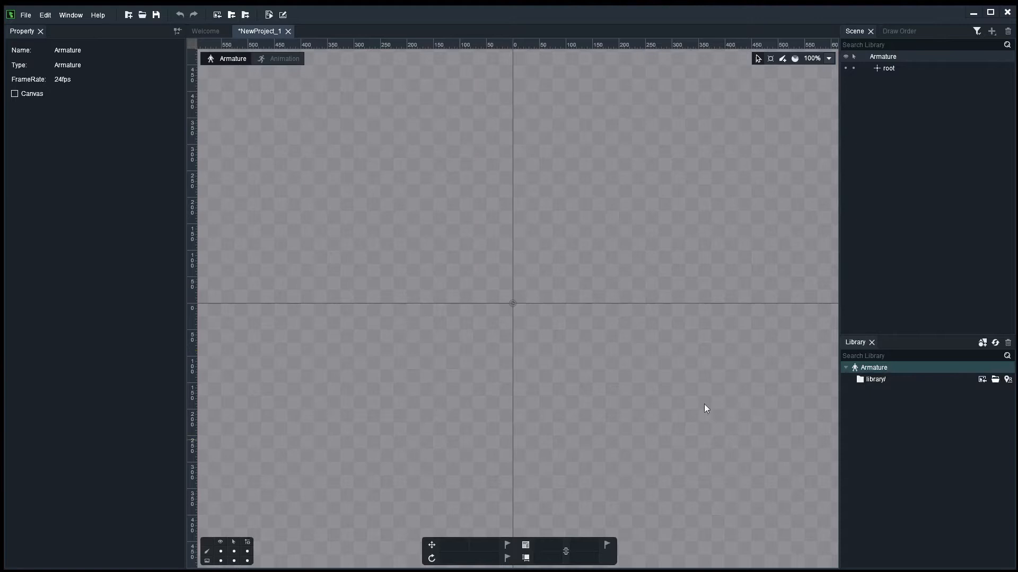
# Import the Mr_Star_Ready PSD onto the armature's stage with hidden layers ignored.
pyautogui.scroll(-2, 567, 394)
pyautogui.moveTo(652, 343); pyautogui.dragTo(642, 382)
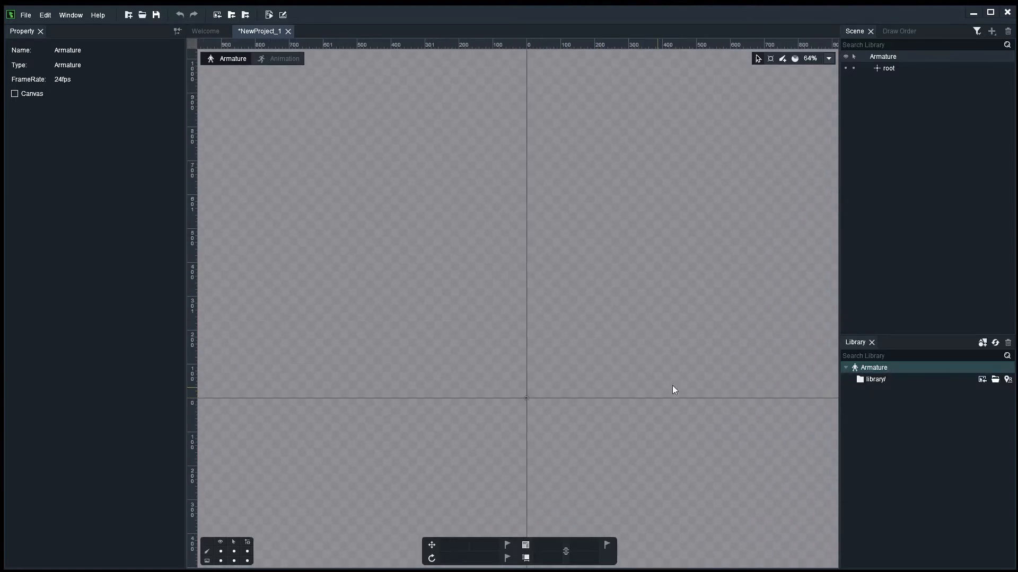
pyautogui.moveTo(491, 344); pyautogui.dragTo(467, 317)
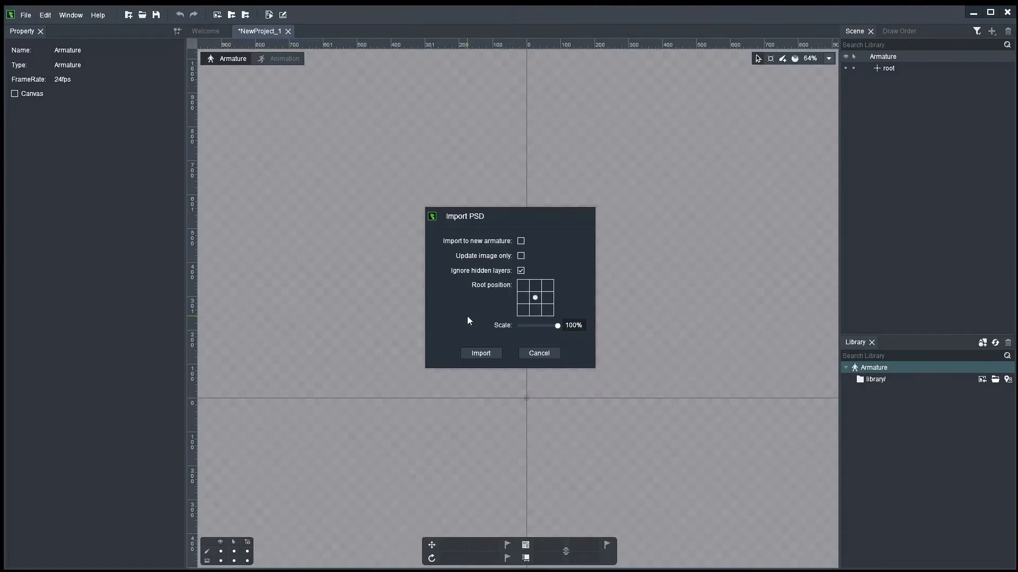
pyautogui.click(550, 354)
pyautogui.moveTo(615, 339); pyautogui.dragTo(491, 302)
pyautogui.click(483, 352)
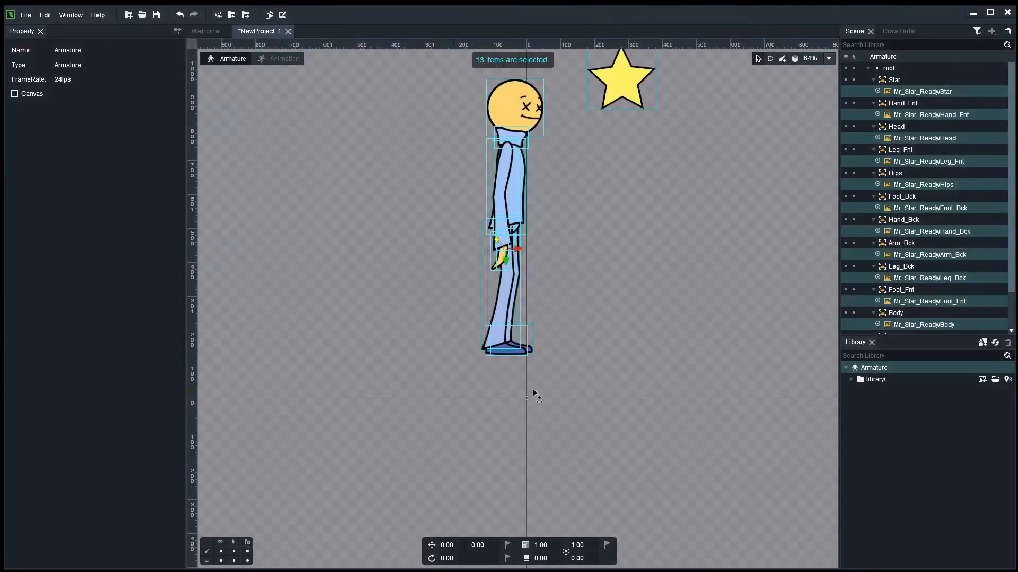
# Move all the imported character parts together so the feet rest on the horizontal origin line, and deselect them.
pyautogui.moveTo(678, 300); pyautogui.dragTo(658, 366)
pyautogui.scroll(4, 631, 347)
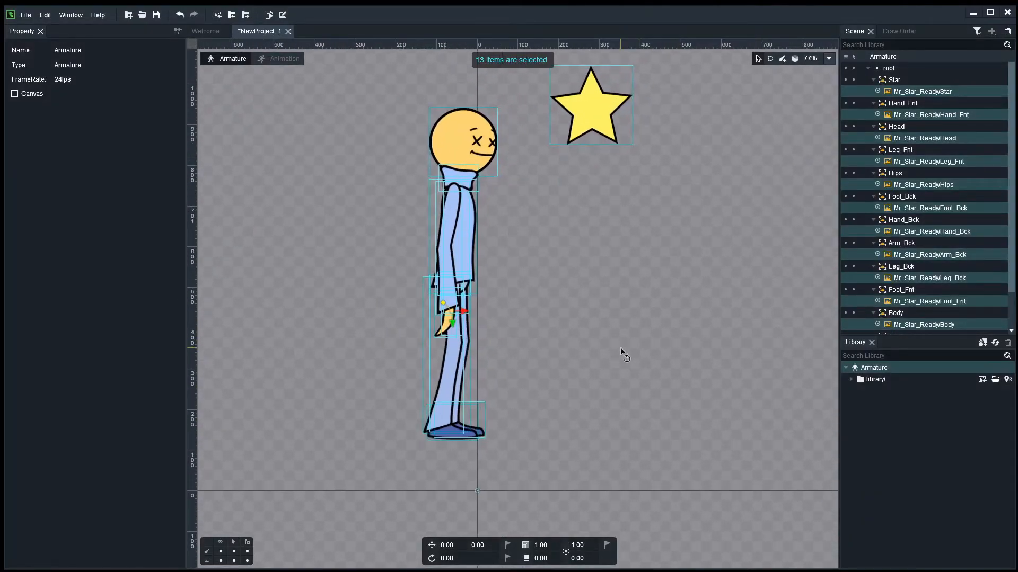
pyautogui.scroll(-3, 620, 347)
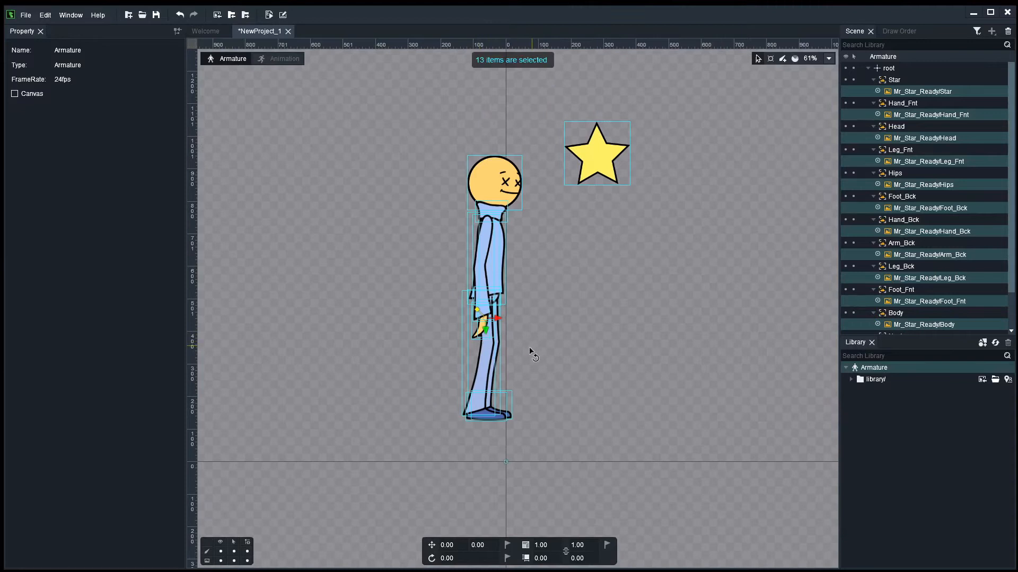
pyautogui.moveTo(482, 340); pyautogui.dragTo(512, 361)
pyautogui.click(577, 352)
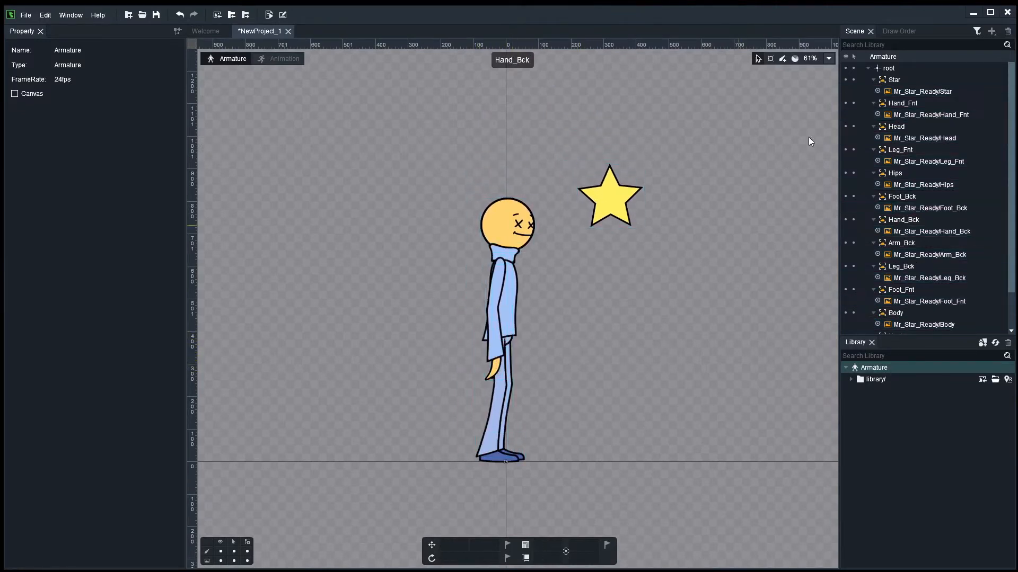
# Hide and lock the root bone, and filter the image entries out of the scene tree so only slots are listed.
pyautogui.click(846, 68)
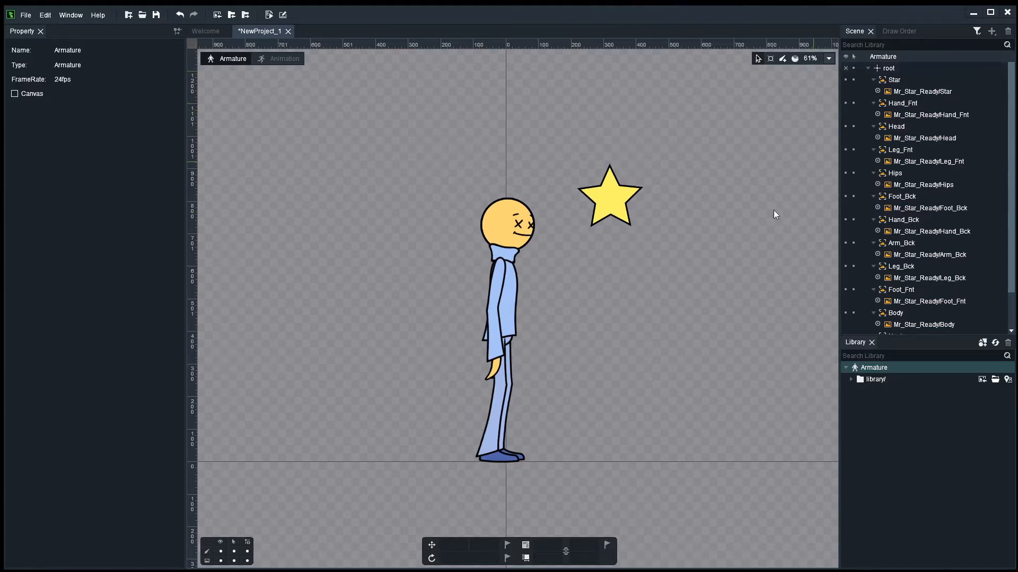
pyautogui.click(853, 68)
pyautogui.scroll(2, 632, 323)
pyautogui.scroll(2, 636, 313)
pyautogui.scroll(-1, 652, 302)
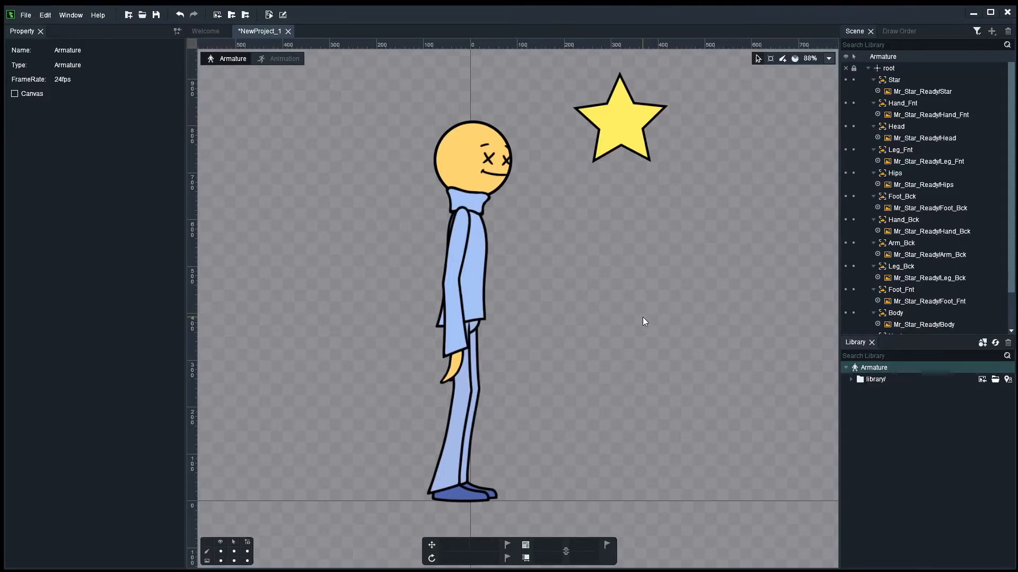
pyautogui.scroll(-2, 644, 320)
pyautogui.scroll(2, 641, 302)
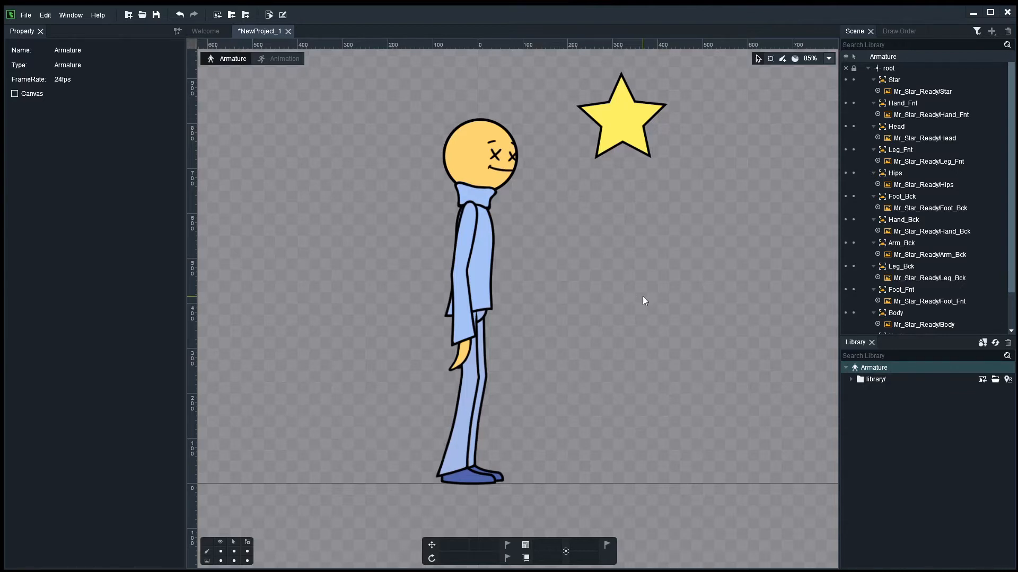
pyautogui.scroll(1, 572, 256)
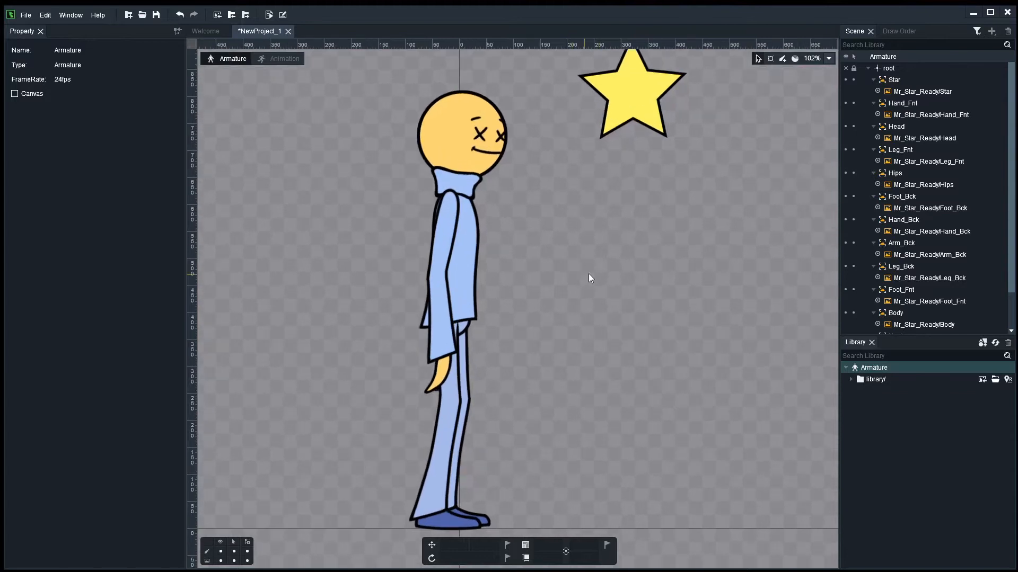
pyautogui.moveTo(591, 278); pyautogui.dragTo(589, 267)
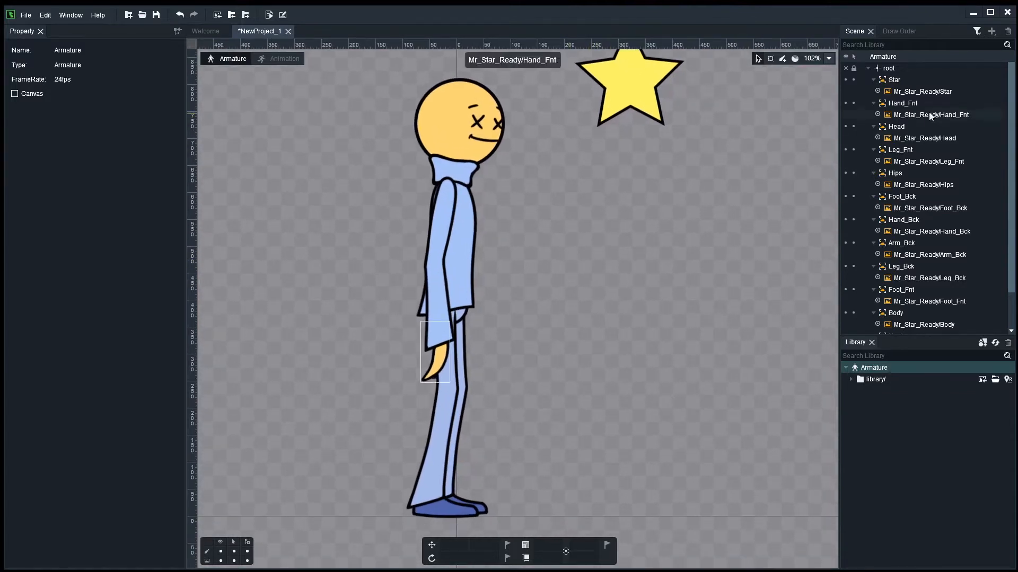
pyautogui.click(978, 31)
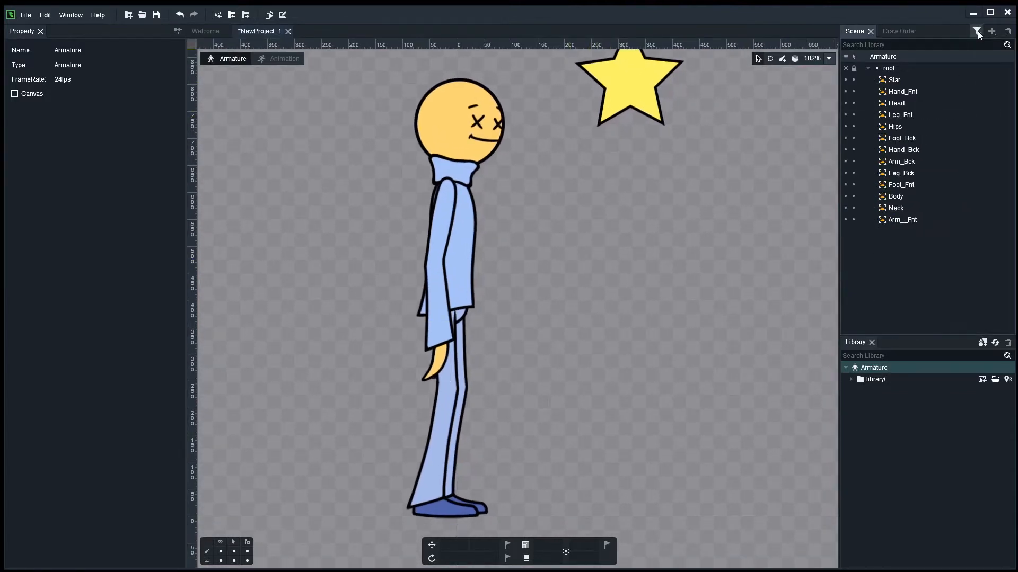
# Check the Bone auto bind image option in the general preferences and close them.
pyautogui.click(27, 16)
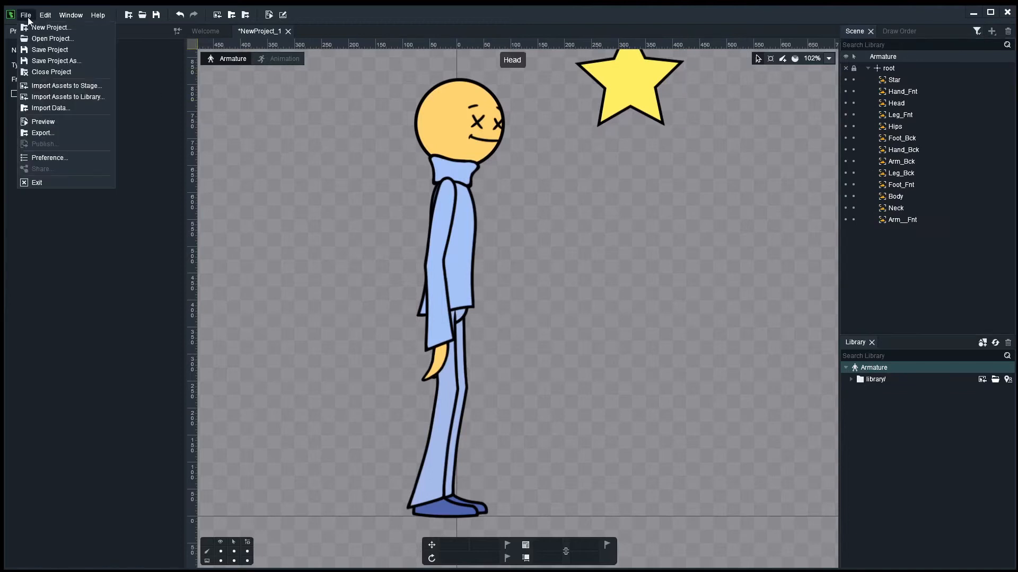
pyautogui.click(55, 157)
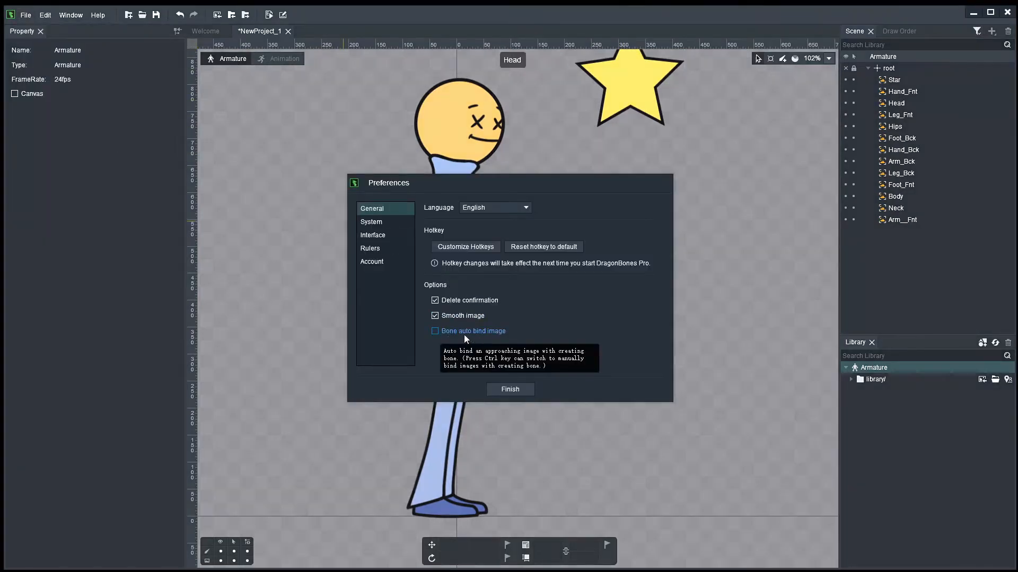
pyautogui.click(510, 389)
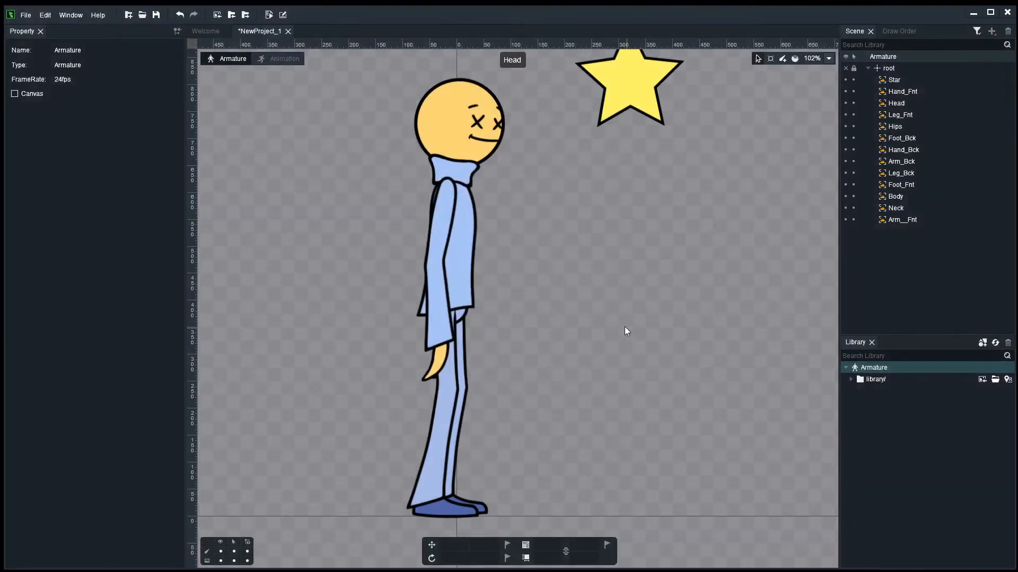
pyautogui.moveTo(578, 301); pyautogui.dragTo(647, 300)
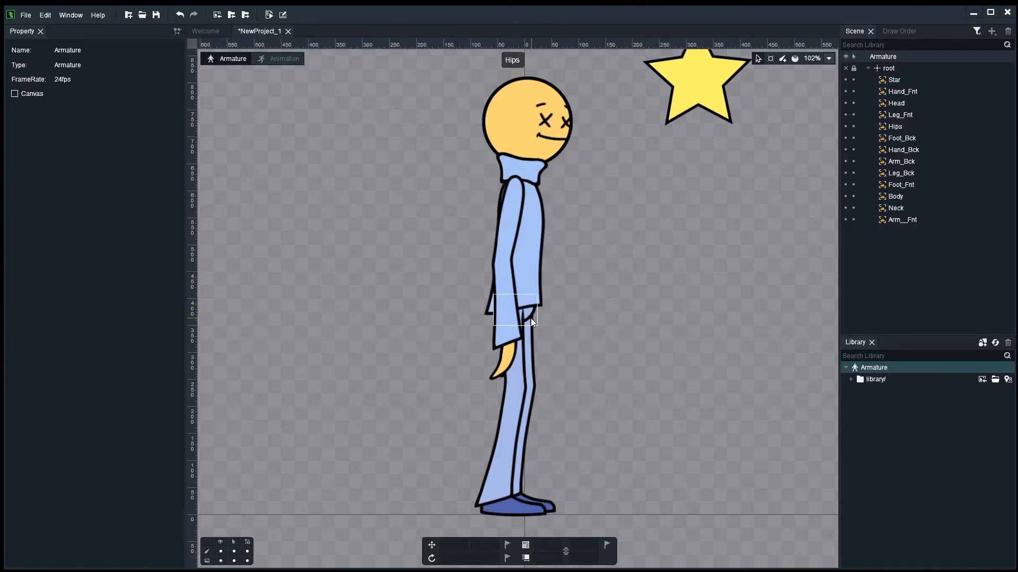
pyautogui.scroll(2, 530, 318)
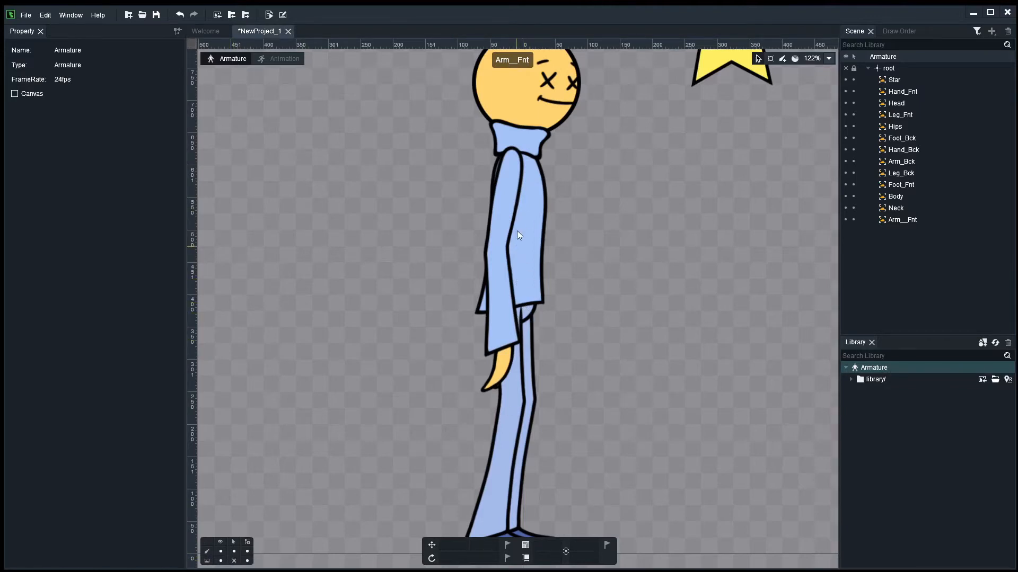
pyautogui.moveTo(579, 152); pyautogui.dragTo(582, 194)
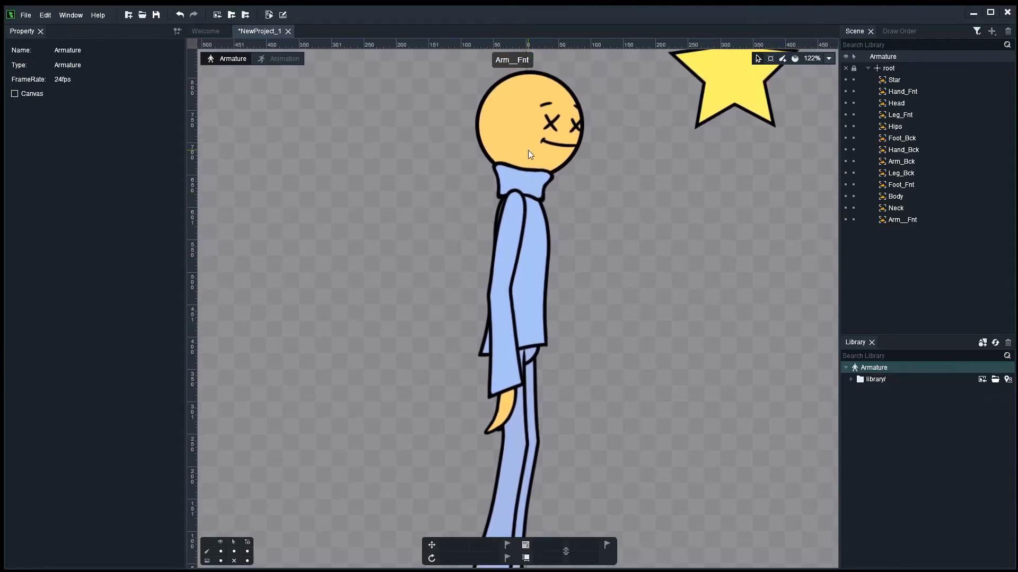
pyautogui.moveTo(575, 246); pyautogui.dragTo(557, 165)
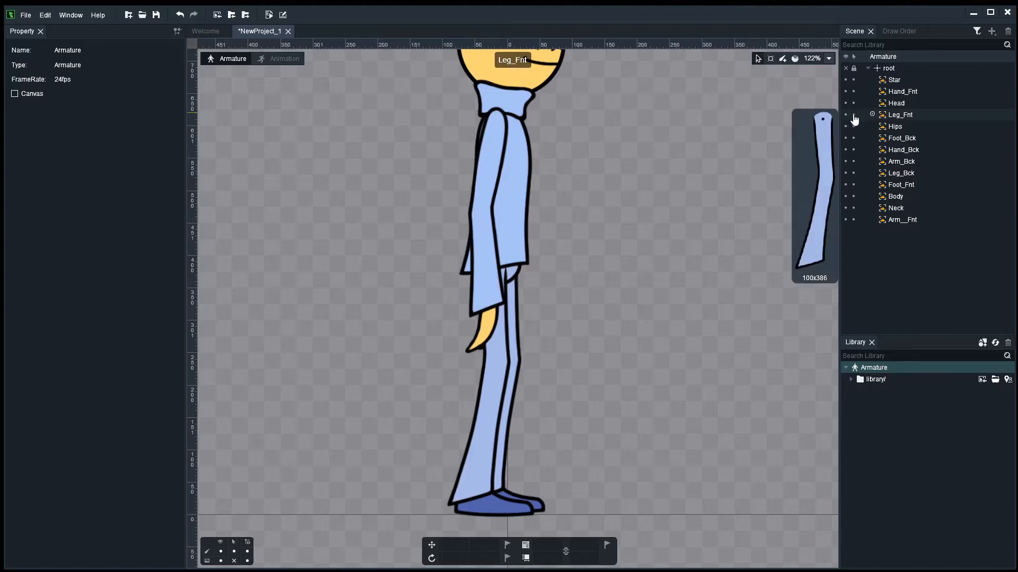
# Isolate the Hand_Bck and Arm_Bck slots on the stage by hiding all the other slots.
pyautogui.moveTo(860, 102)
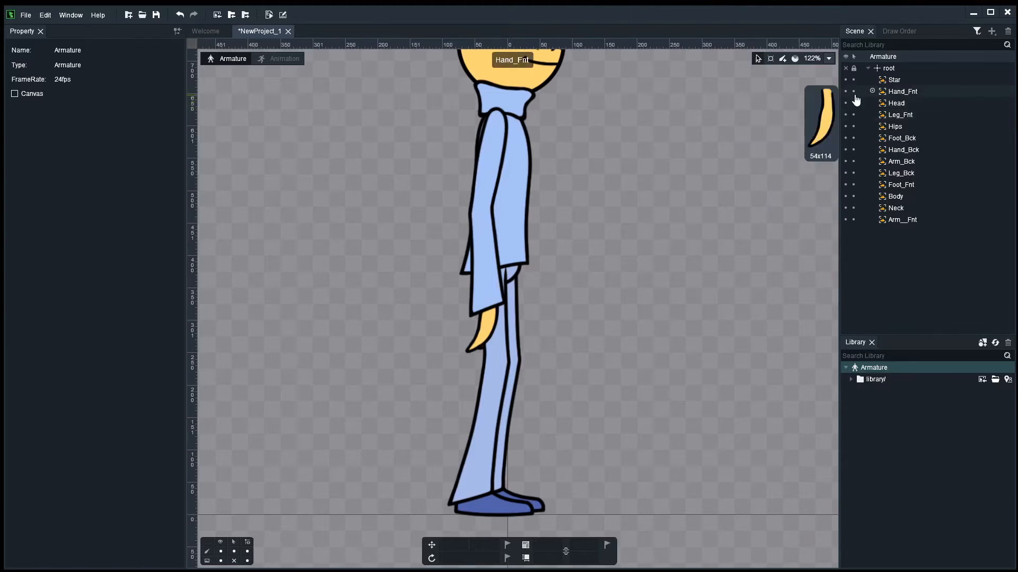
pyautogui.moveTo(846, 92); pyautogui.dragTo(845, 208)
pyautogui.moveTo(844, 130)
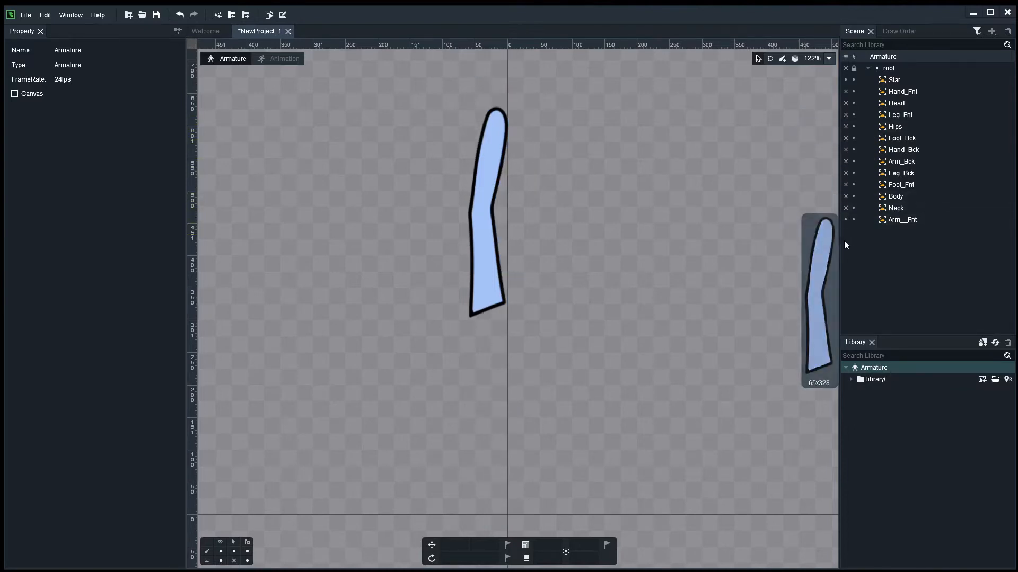
pyautogui.click(846, 220)
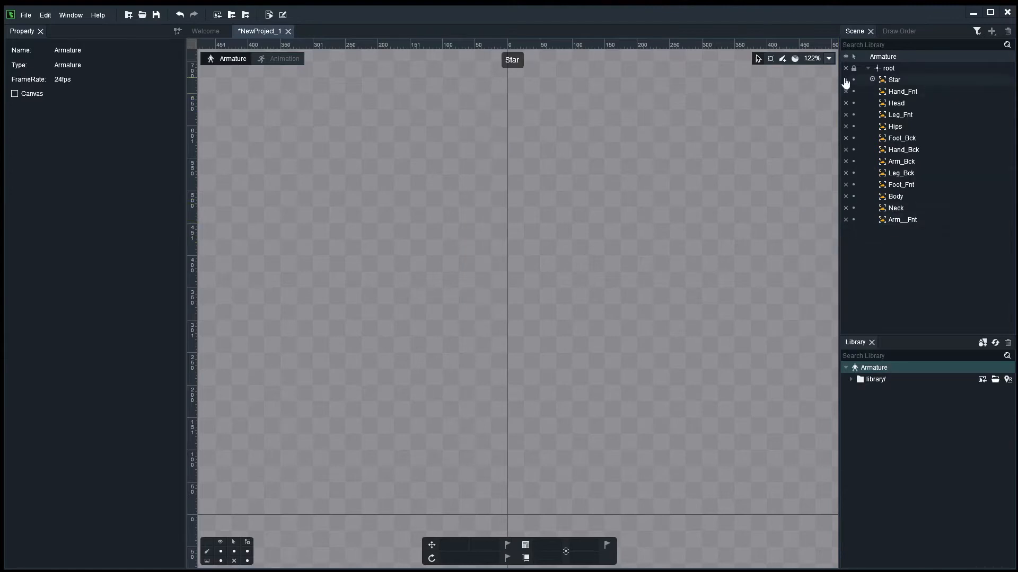
pyautogui.click(846, 150)
pyautogui.click(846, 162)
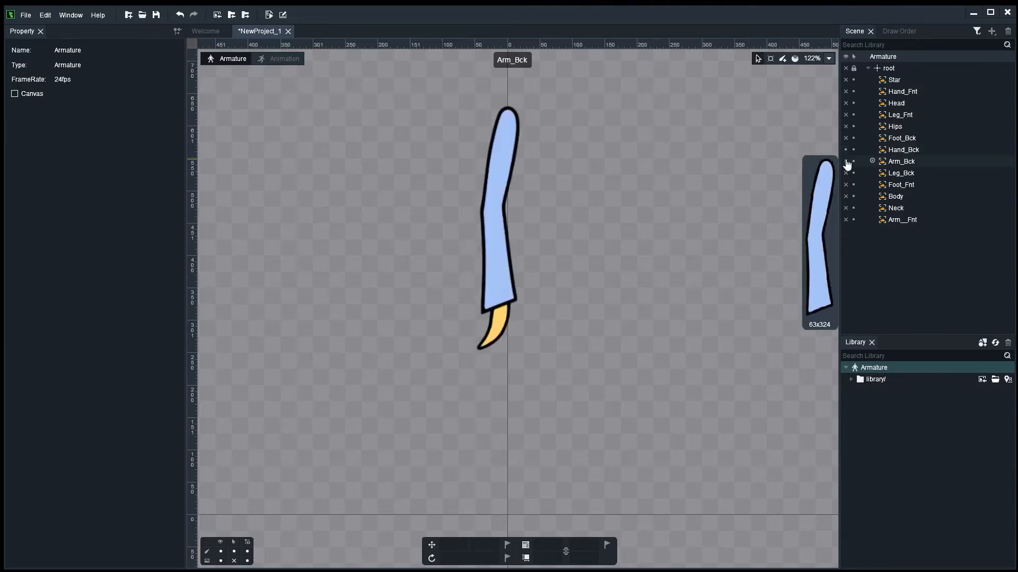
# Hide Arm_Bck and Hand_Bck, and turn the visibility of every slot from Star to Arm__Fnt back on.
pyautogui.click(847, 161)
pyautogui.click(846, 151)
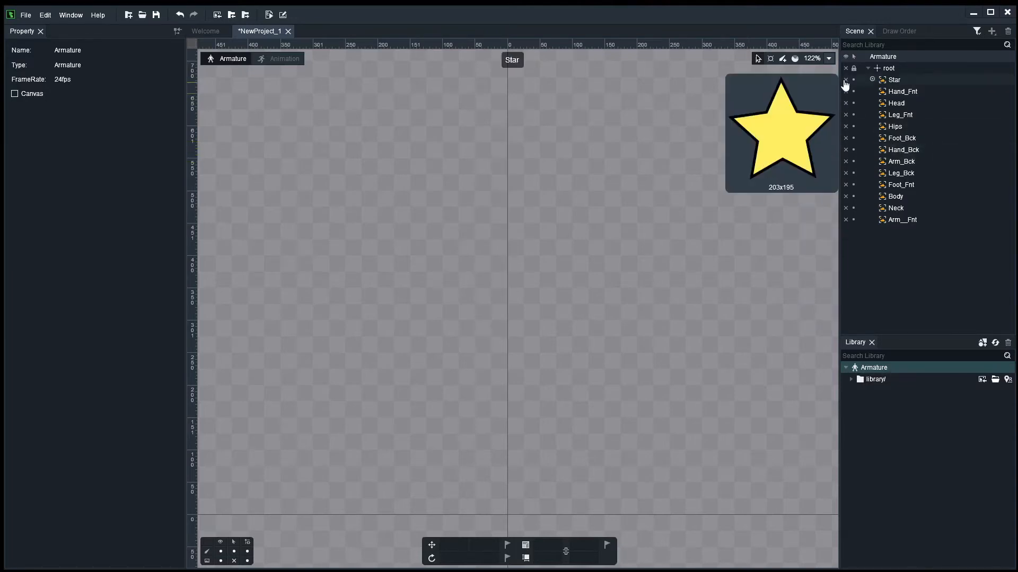
pyautogui.moveTo(846, 80); pyautogui.dragTo(847, 220)
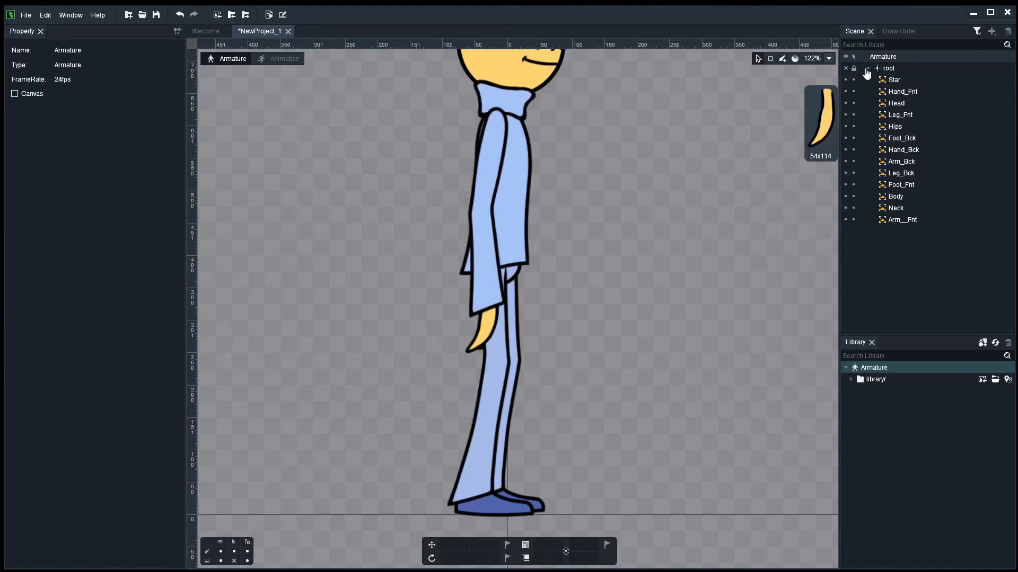
# Examine the slots' draw order and toggle Leg_Fnt's visibility to inspect the front foot behind it.
pyautogui.click(886, 31)
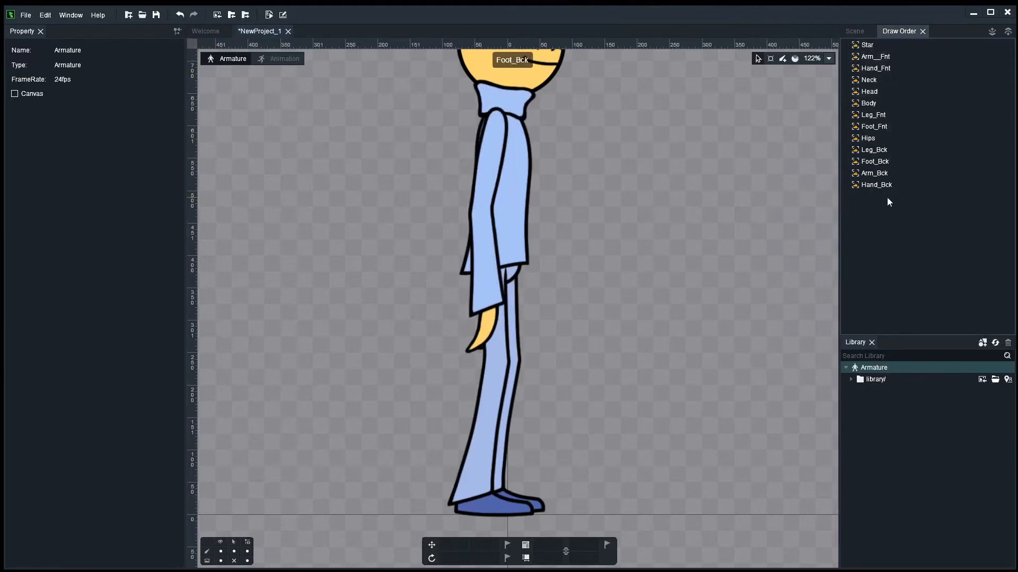
pyautogui.click(857, 31)
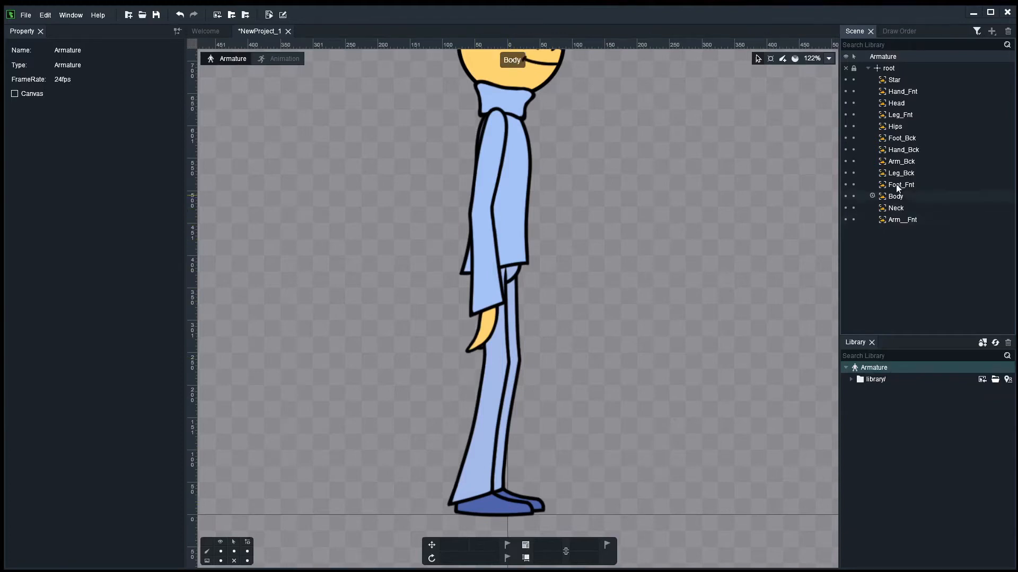
pyautogui.click(845, 114)
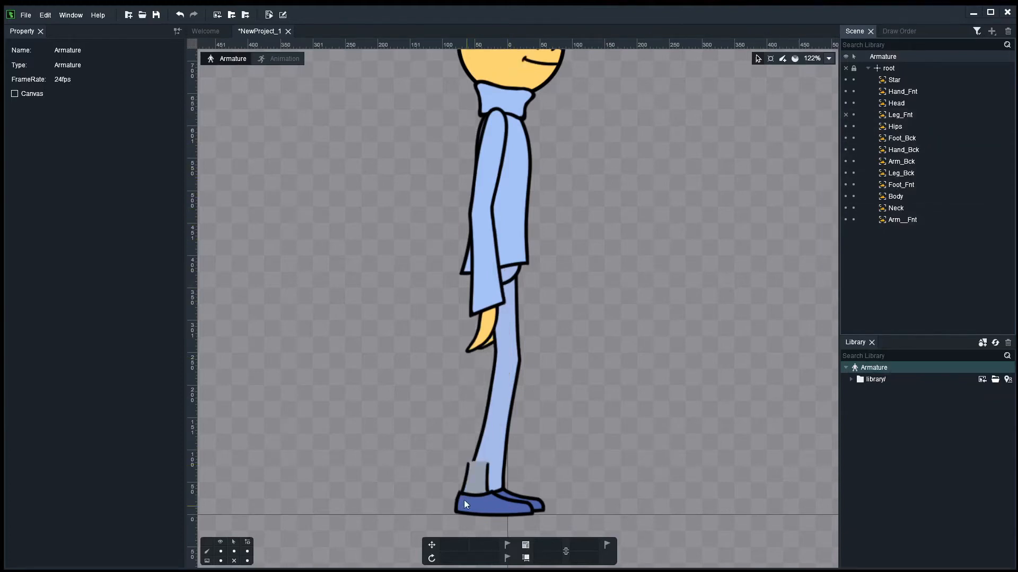
pyautogui.click(845, 114)
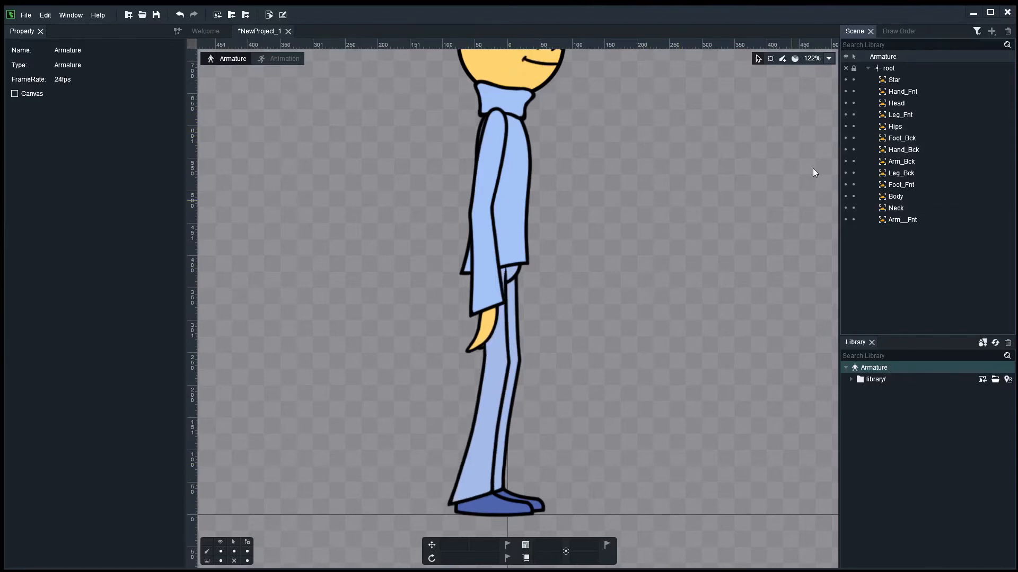
# Activate the Create Bone tool, hide the Hand_Fnt and Arm__Fnt slots, and lock Hand_Fnt.
pyautogui.click(782, 59)
pyautogui.scroll(2, 516, 281)
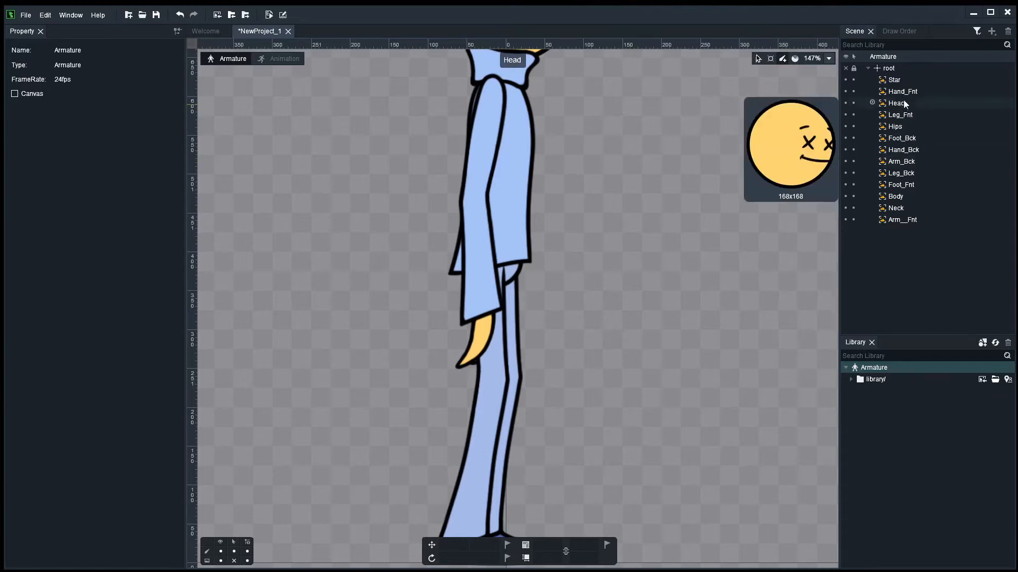
pyautogui.click(846, 92)
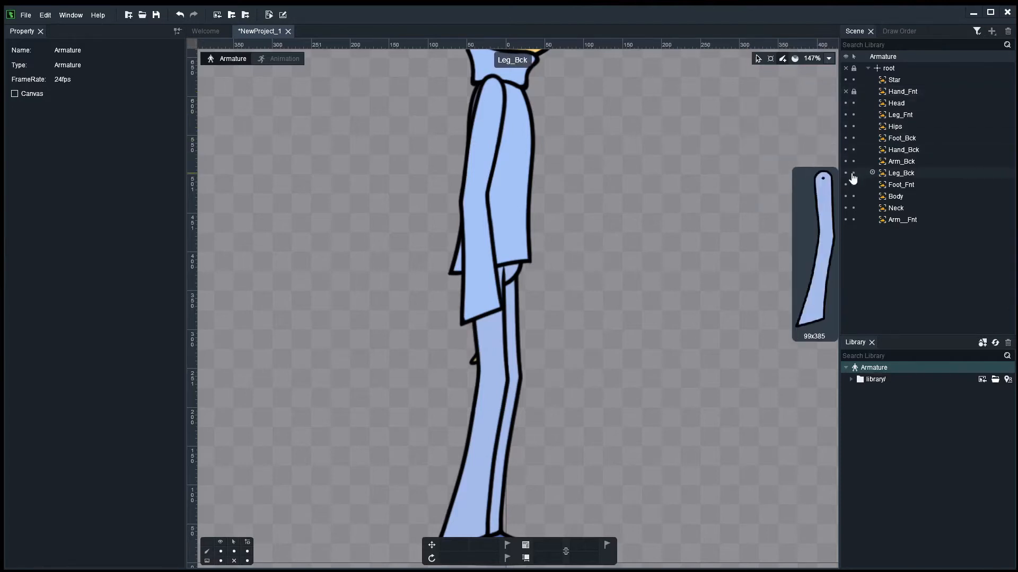
pyautogui.click(845, 220)
# Draw a bone about 62 long upward from the hips and a child bone about 178 long from its tip to the neck.
pyautogui.moveTo(567, 252); pyautogui.dragTo(579, 366)
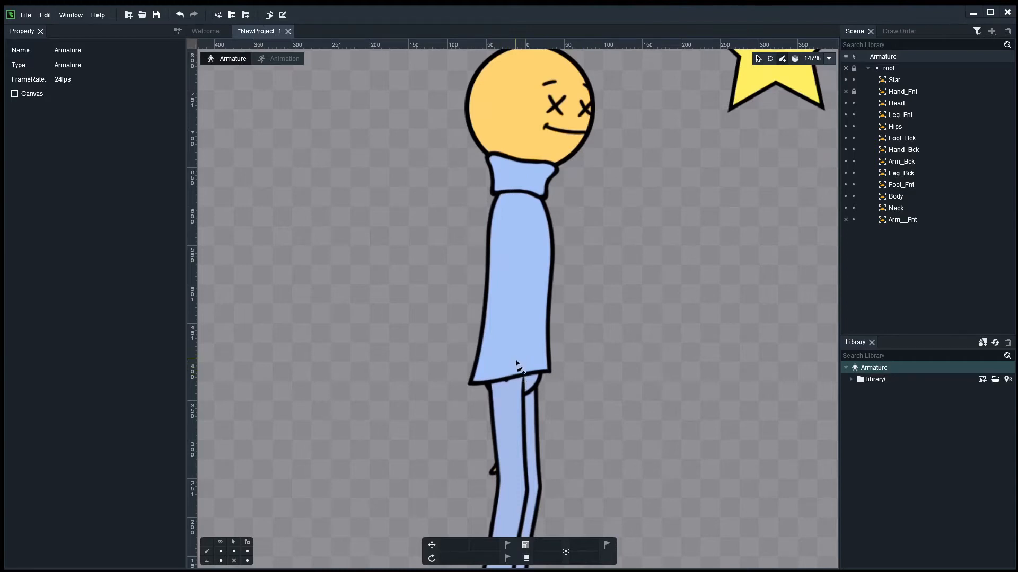
pyautogui.moveTo(511, 364); pyautogui.dragTo(505, 321)
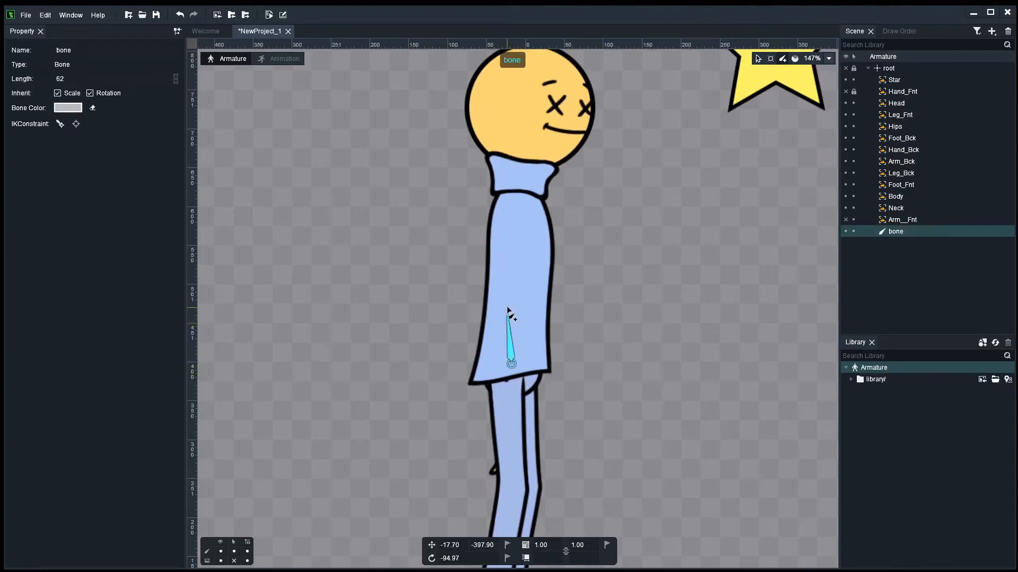
pyautogui.moveTo(507, 306); pyautogui.dragTo(567, 289)
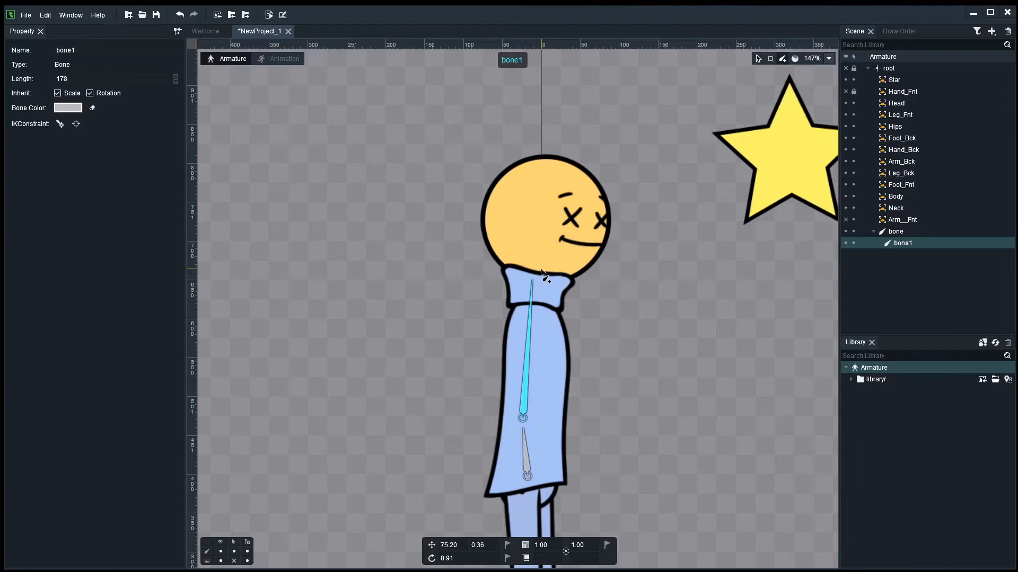
# Draw a third child bone from the top of the neck up through the head, undoing and redrawing the first attempt, and deselect it.
pyautogui.moveTo(537, 271); pyautogui.dragTo(537, 91)
pyautogui.hotkey('ctrl', 'z')
pyautogui.moveTo(543, 268); pyautogui.dragTo(541, 99)
pyautogui.click(647, 292)
# Hide the Body slot and draw a thigh bone and a shin bone about 221 long down the front leg, parented to the hip bone.
pyautogui.scroll(-2, 643, 312)
pyautogui.moveTo(643, 312); pyautogui.dragTo(628, 220)
pyautogui.scroll(2, 604, 279)
pyautogui.scroll(-3, 608, 294)
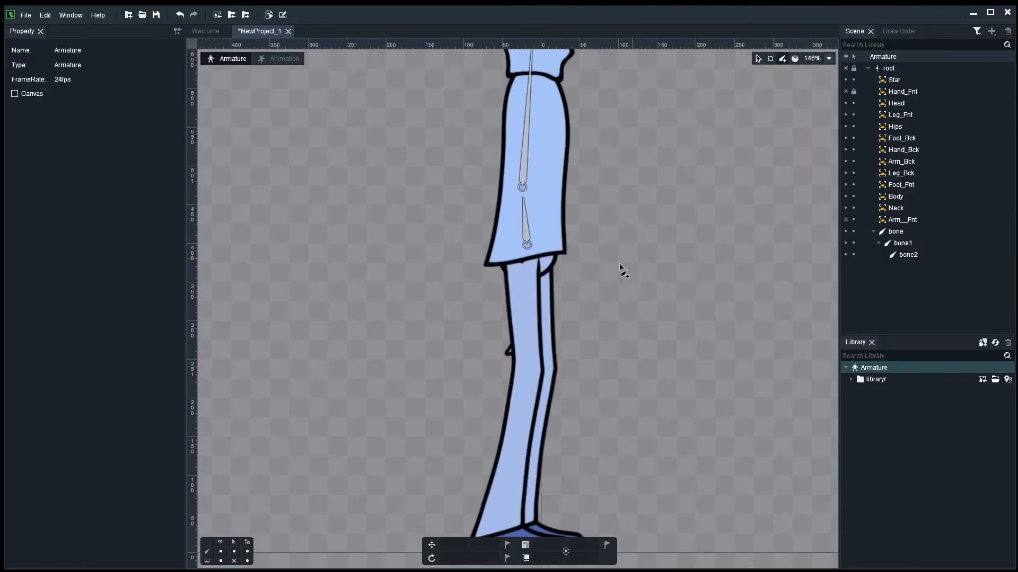
pyautogui.click(527, 237)
pyautogui.moveTo(609, 297); pyautogui.dragTo(625, 249)
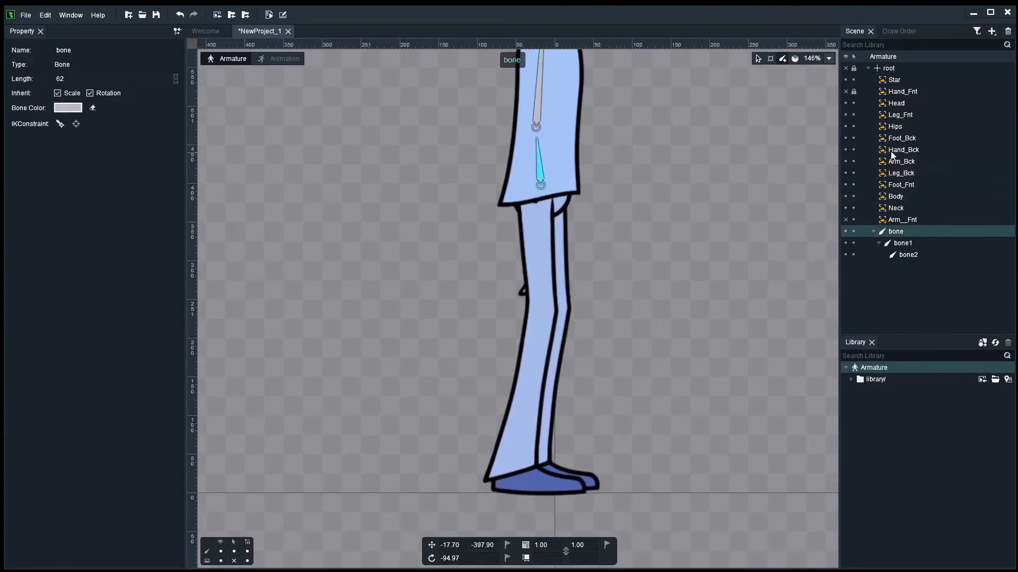
pyautogui.click(846, 198)
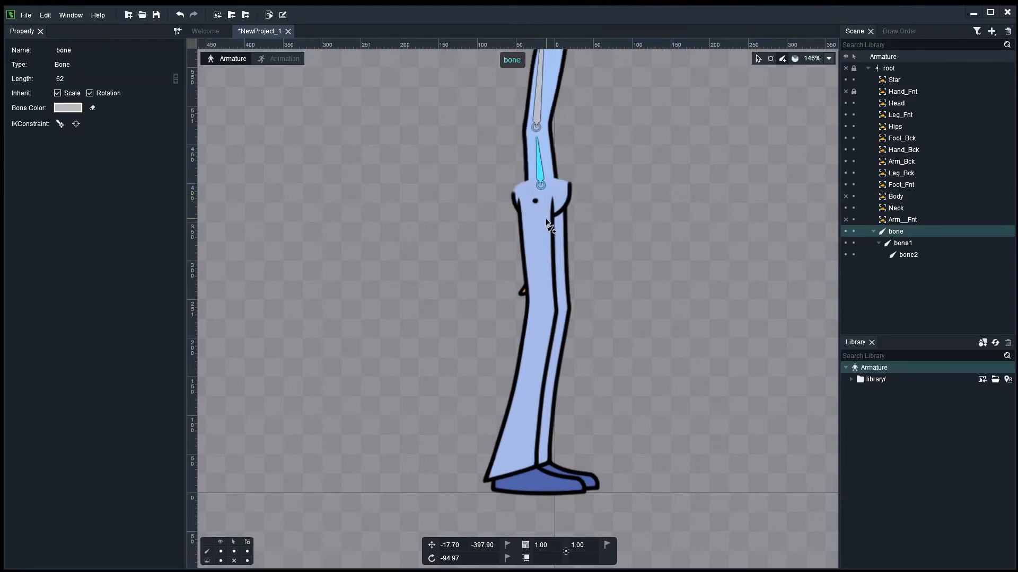
pyautogui.moveTo(535, 201); pyautogui.dragTo(511, 483)
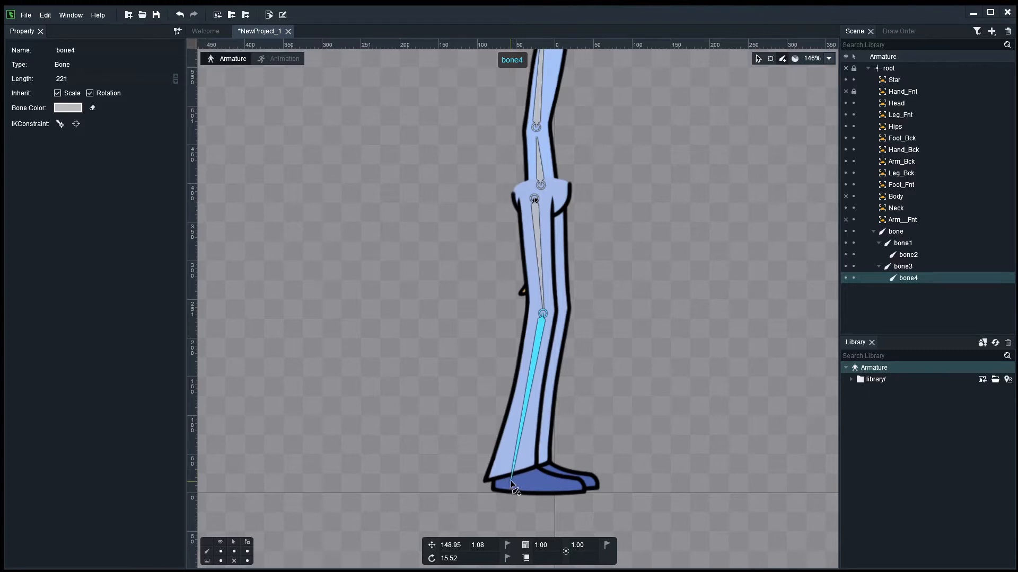
pyautogui.click(636, 315)
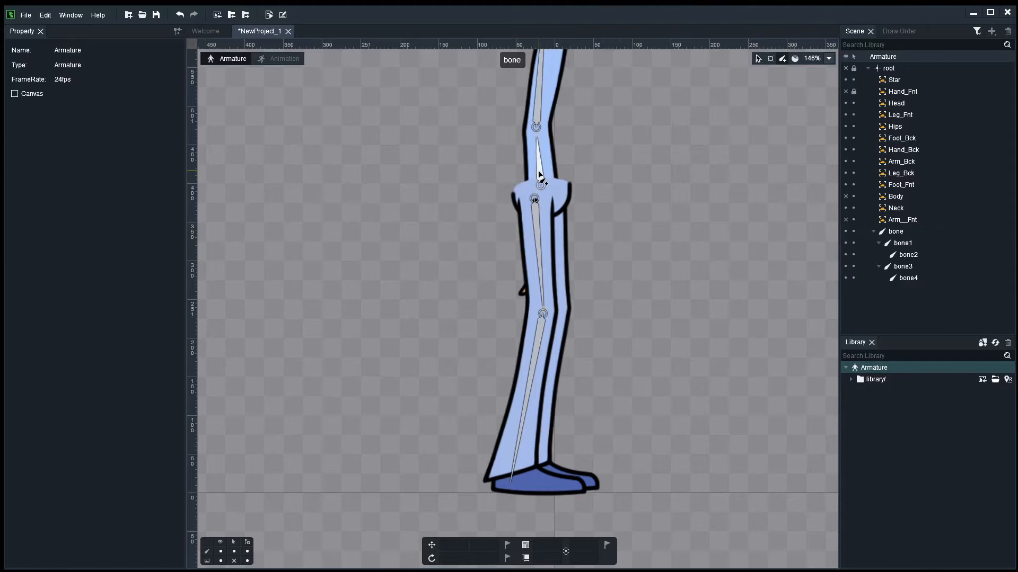
# Select the hip bone as the parent for the back leg's bones and hide the Leg_Fnt slot.
pyautogui.click(872, 234)
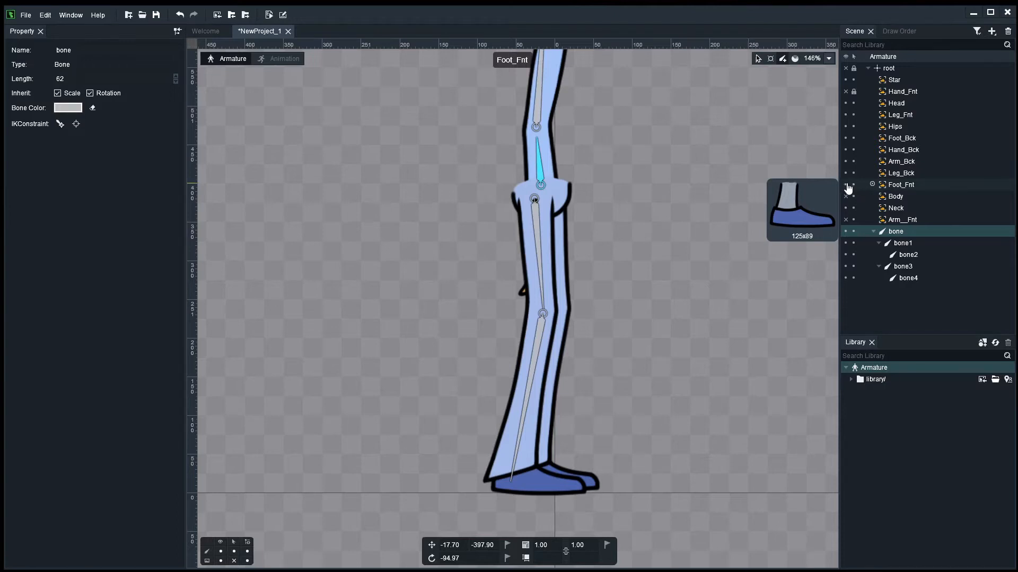
pyautogui.click(846, 115)
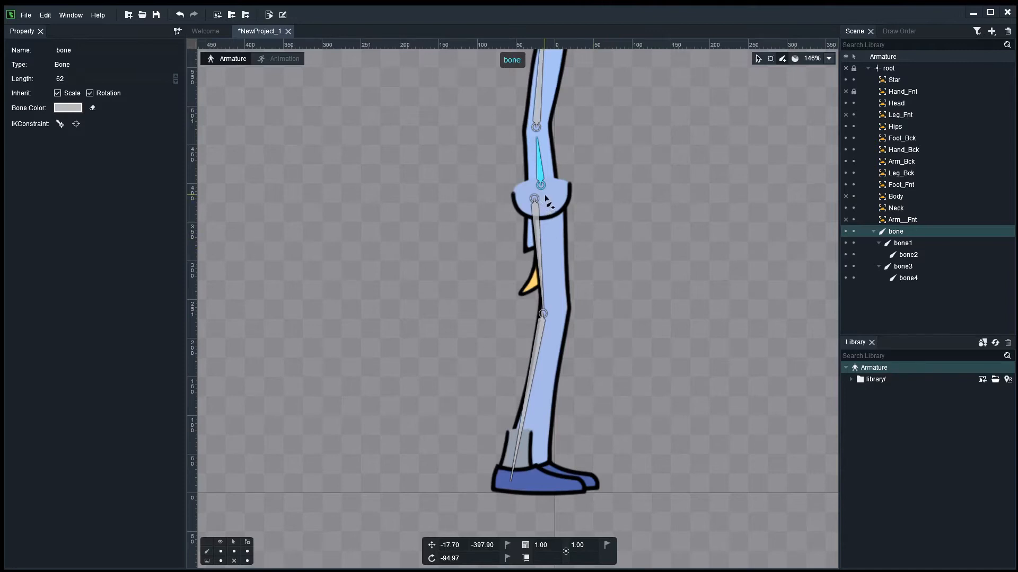
pyautogui.moveTo(545, 197); pyautogui.dragTo(554, 298)
pyautogui.hotkey('ctrl', 'z')
pyautogui.moveTo(545, 196); pyautogui.dragTo(549, 254)
pyautogui.hotkey('ctrl', 'z')
pyautogui.moveTo(549, 200); pyautogui.dragTo(557, 321)
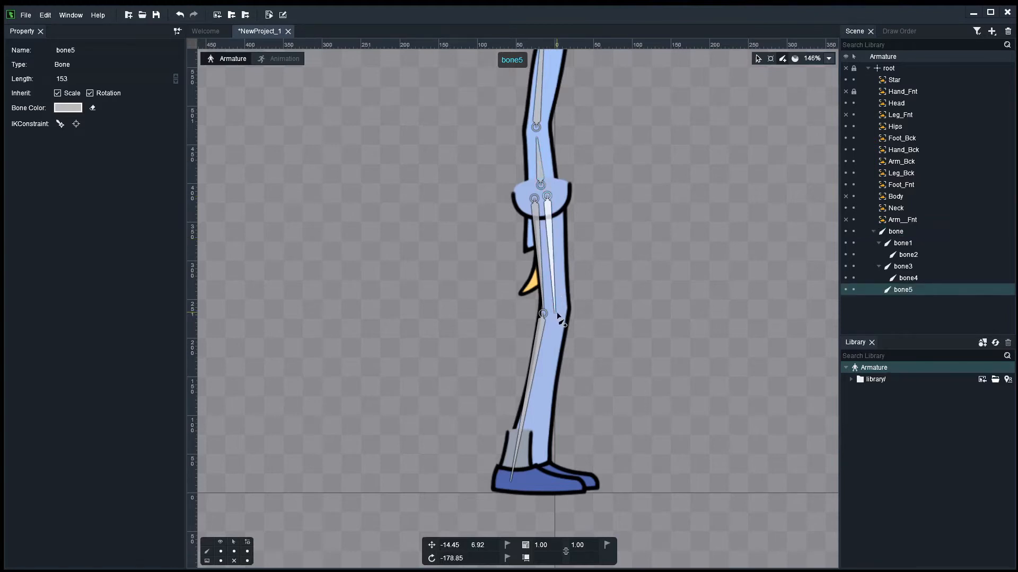
pyautogui.hotkey('ctrl', 'z')
pyautogui.hotkey('ctrl', 'y')
pyautogui.hotkey('ctrl', 'z')
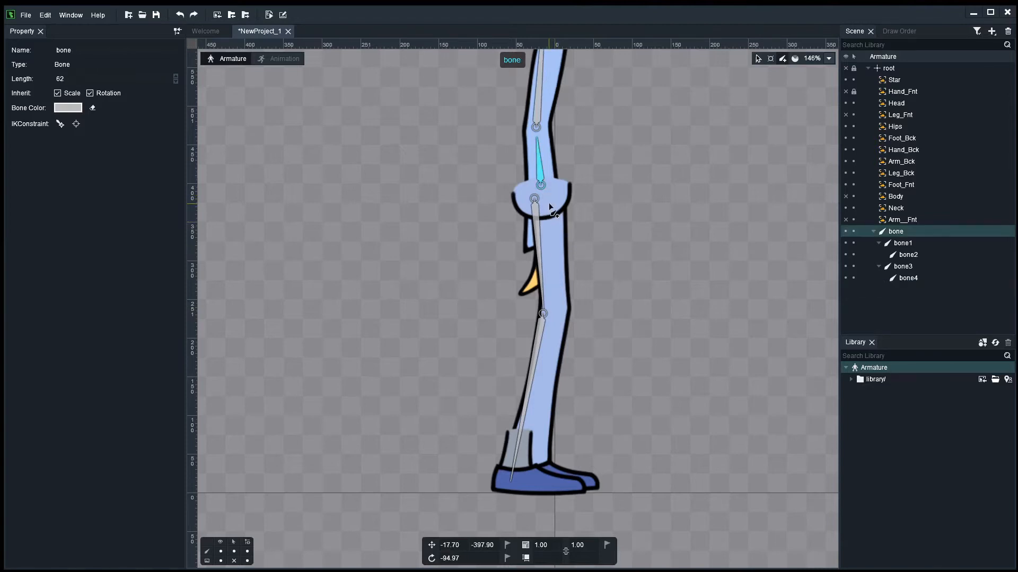
pyautogui.scroll(1, 551, 203)
pyautogui.hotkey('ctrl', 'y')
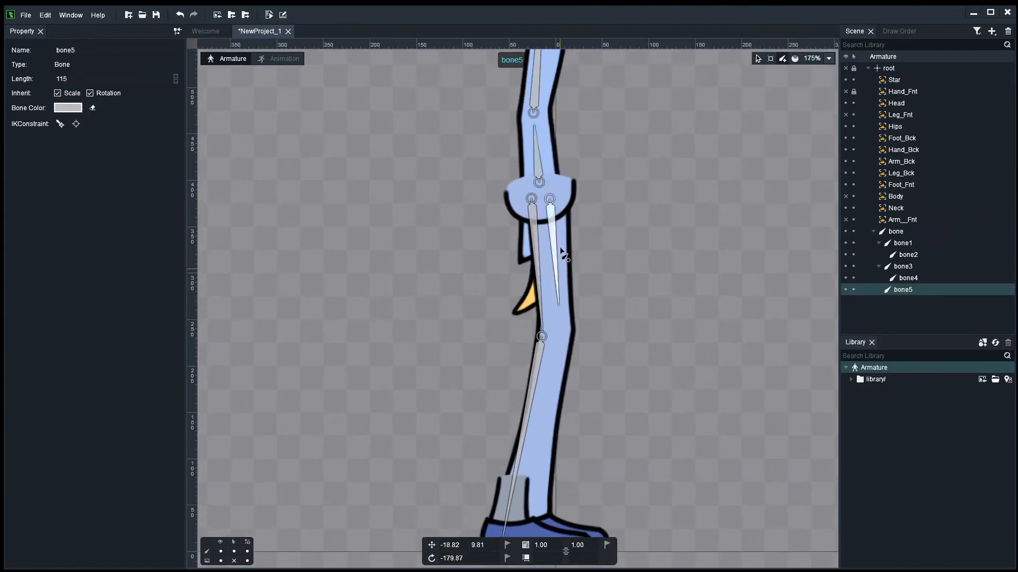
pyautogui.hotkey('ctrl', 'z')
# Draw a thigh bone and a shin bone about 222 long down the back leg, and hide the Foot_Fnt slot.
pyautogui.moveTo(549, 200); pyautogui.dragTo(528, 480)
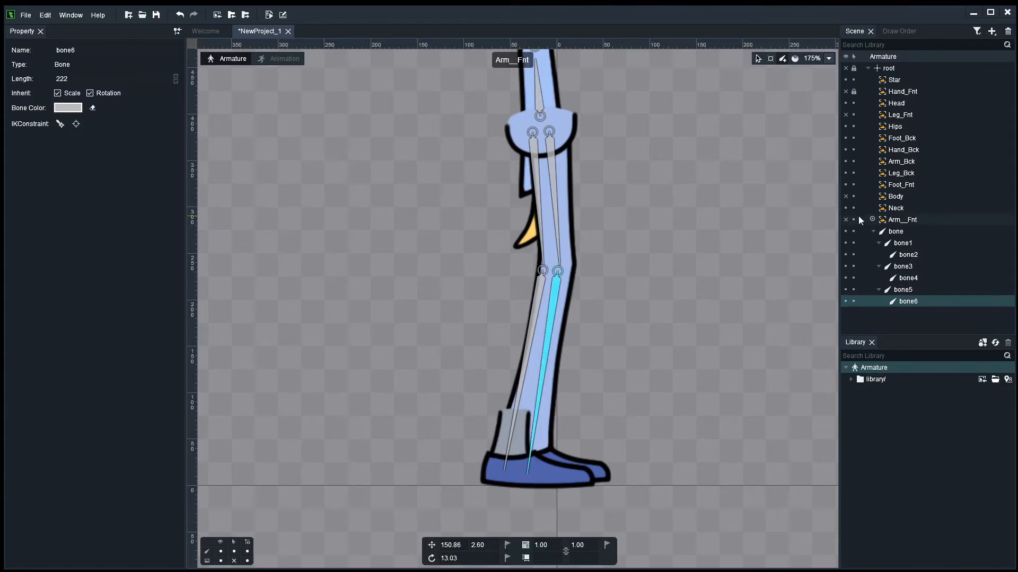
pyautogui.click(846, 184)
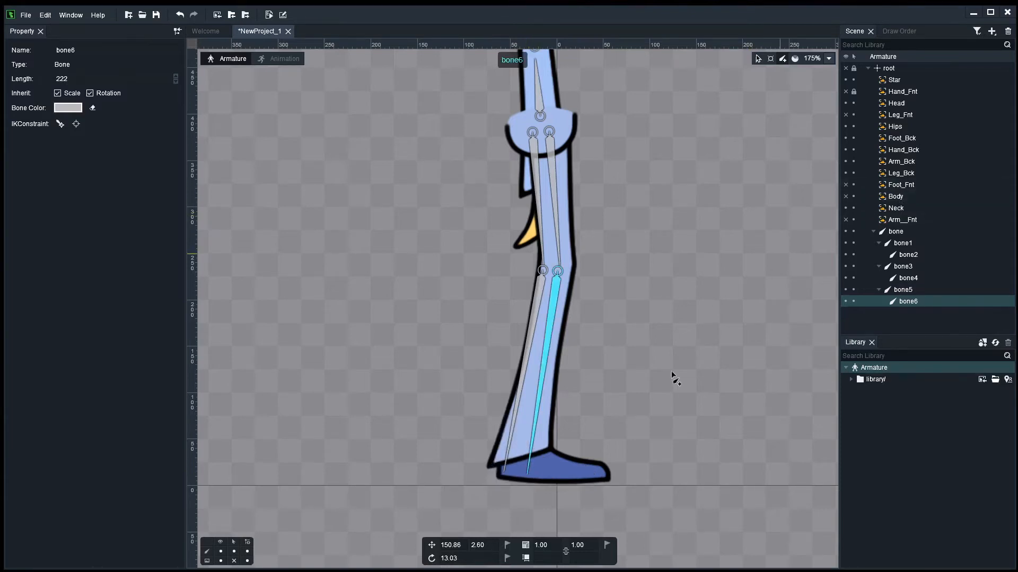
pyautogui.click(594, 378)
# Hide the Leg_Bck, Foot_Bck and Hips slots to expose the back arm, and select the torso bone as parent.
pyautogui.scroll(-3, 628, 317)
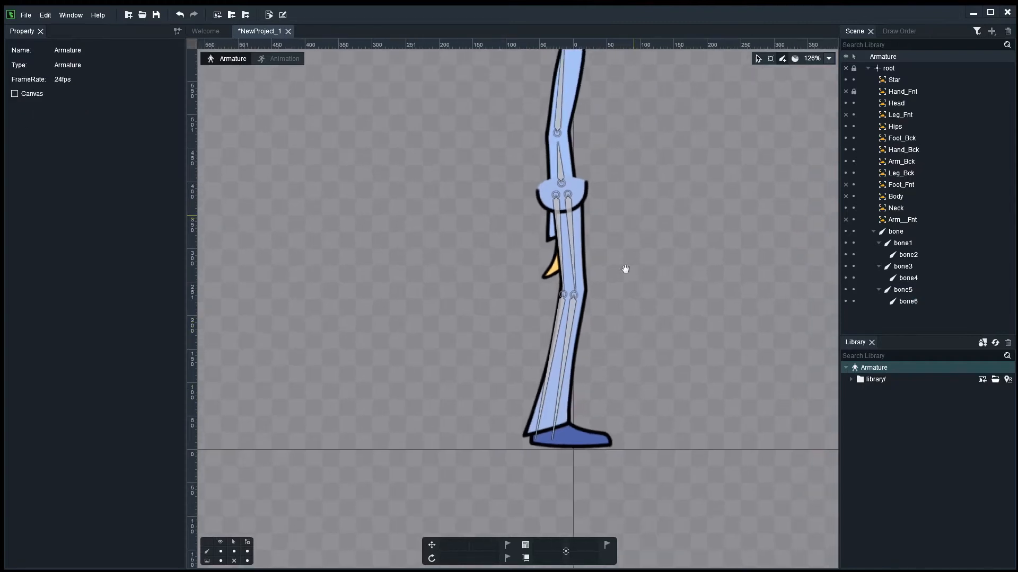
pyautogui.moveTo(626, 268); pyautogui.dragTo(614, 320)
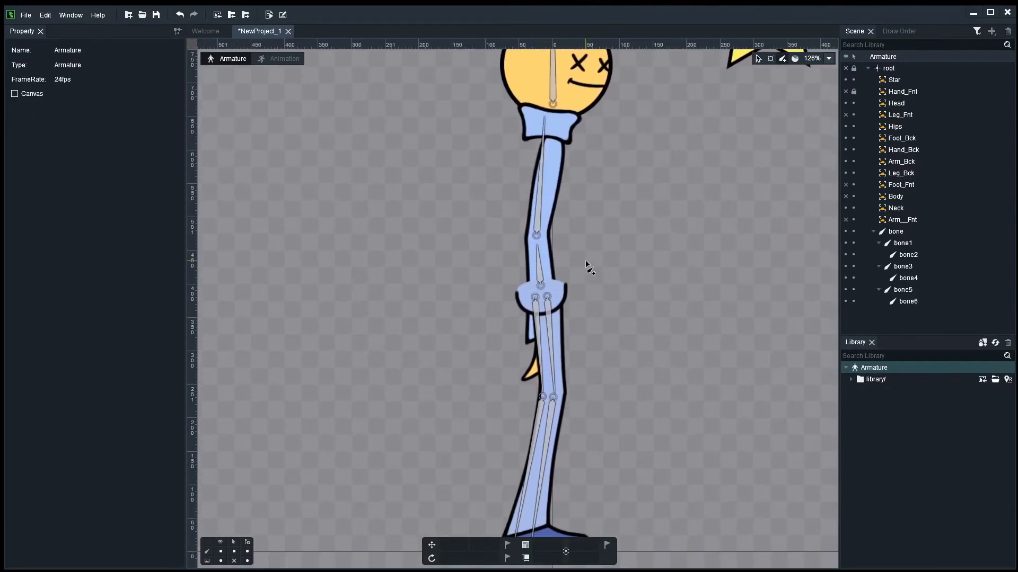
pyautogui.scroll(2, 587, 264)
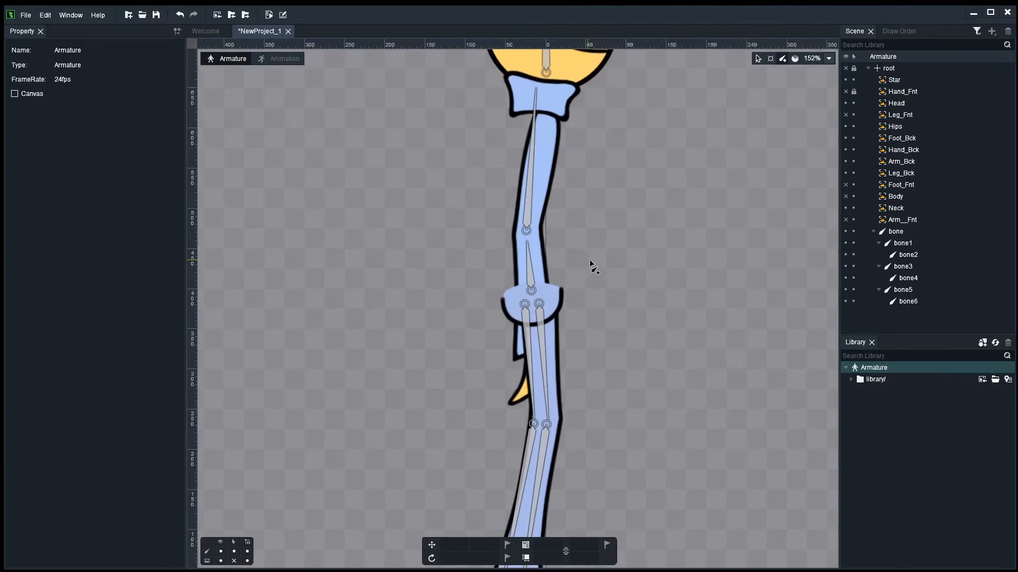
pyautogui.click(847, 173)
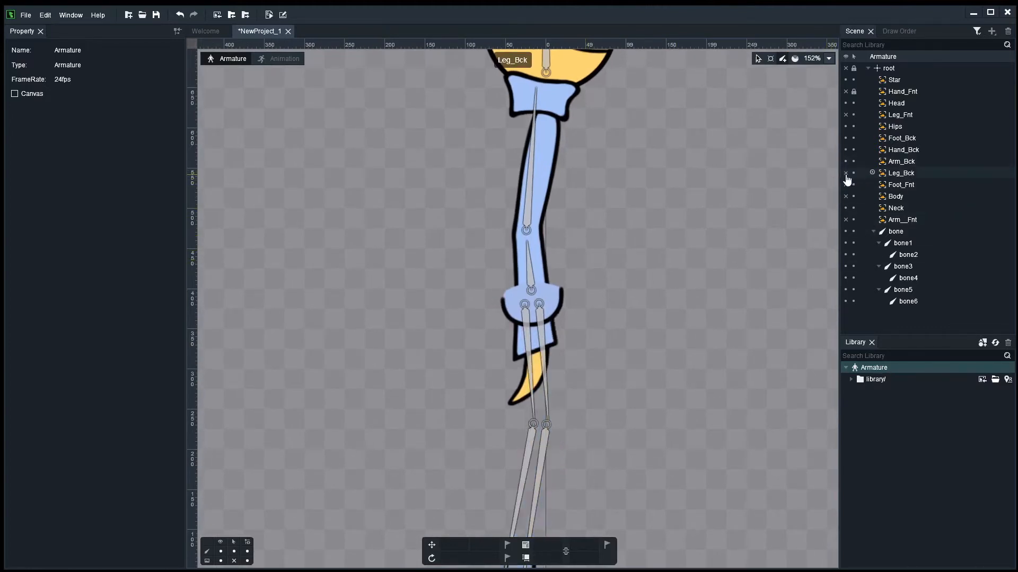
pyautogui.click(846, 138)
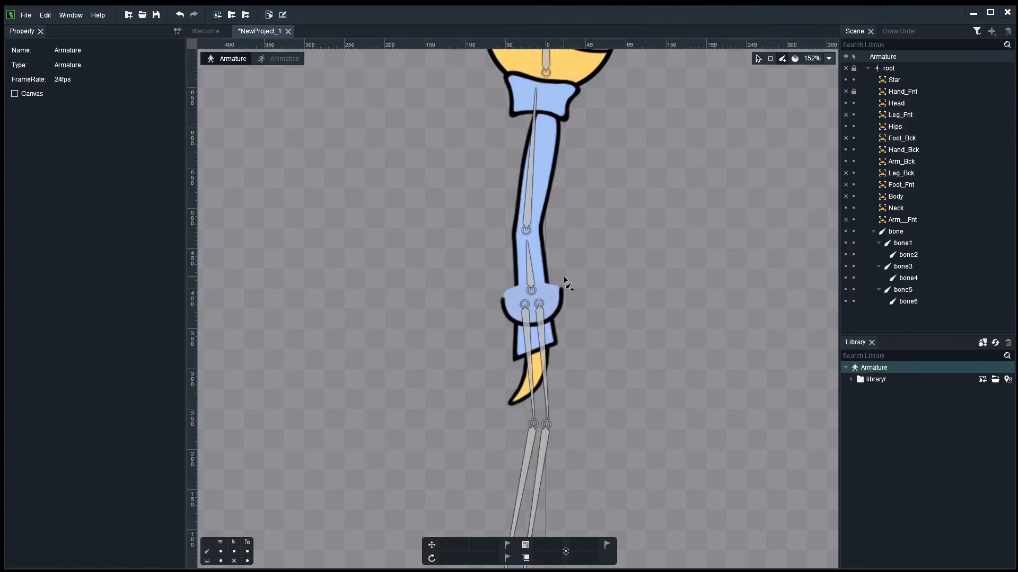
pyautogui.click(846, 126)
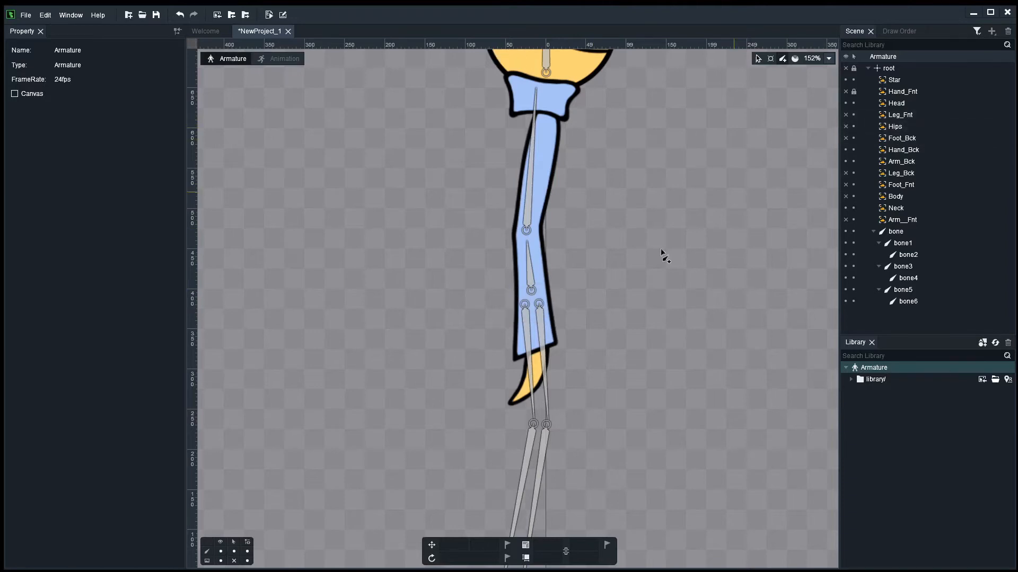
pyautogui.scroll(2, 556, 274)
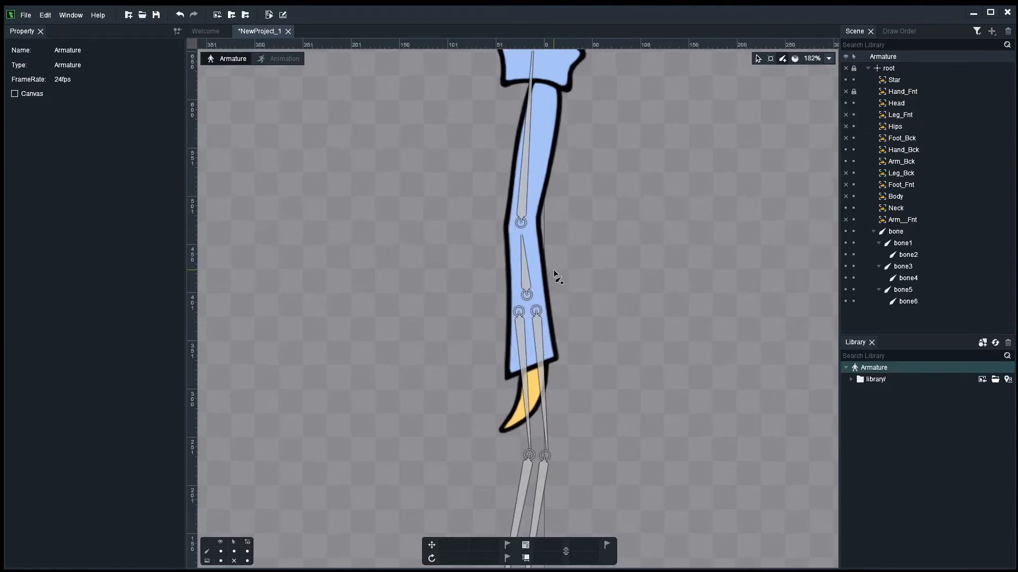
pyautogui.click(846, 128)
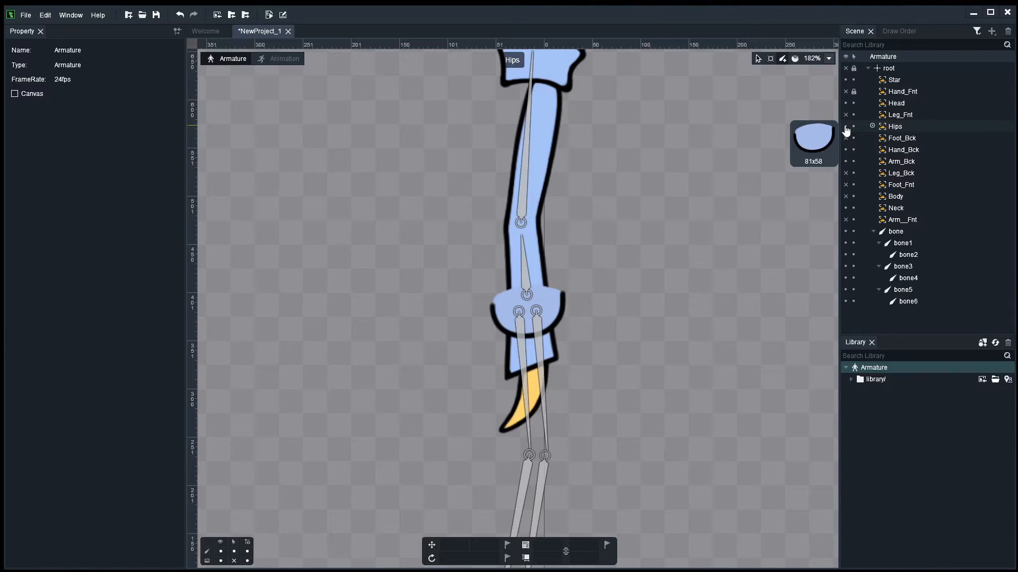
pyautogui.click(845, 127)
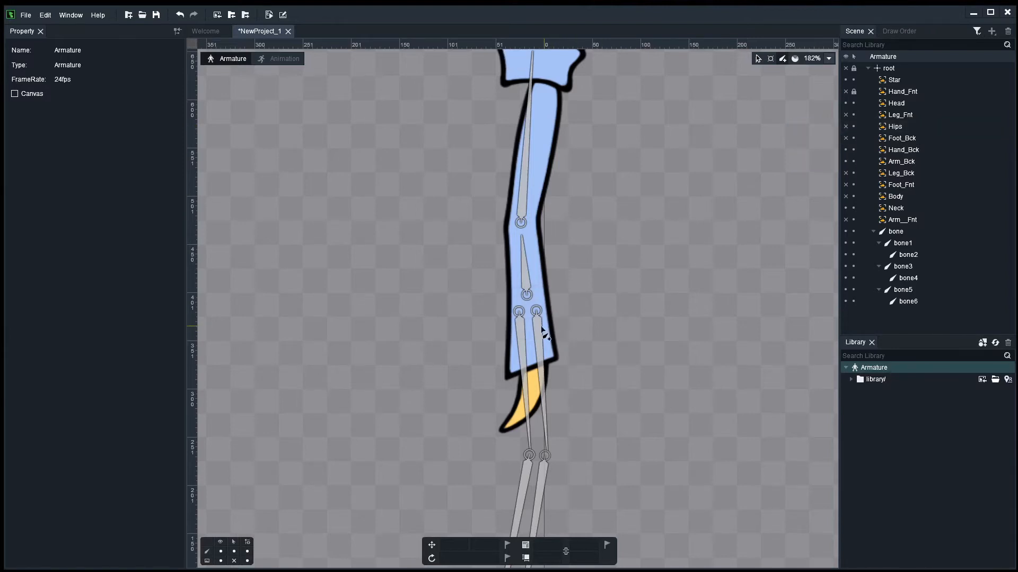
pyautogui.click(523, 186)
pyautogui.moveTo(564, 191); pyautogui.dragTo(570, 205)
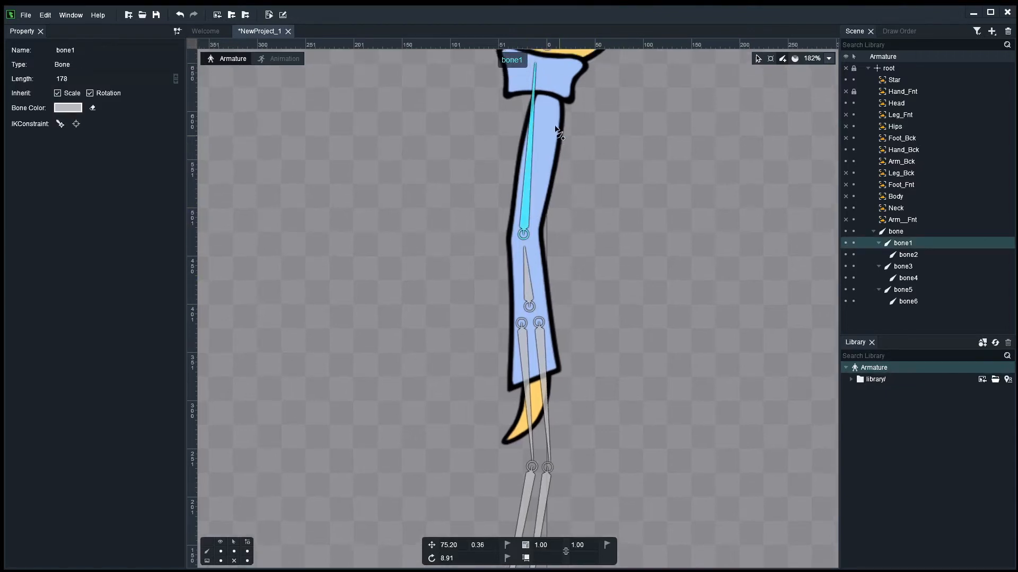
pyautogui.moveTo(546, 97); pyautogui.dragTo(524, 431)
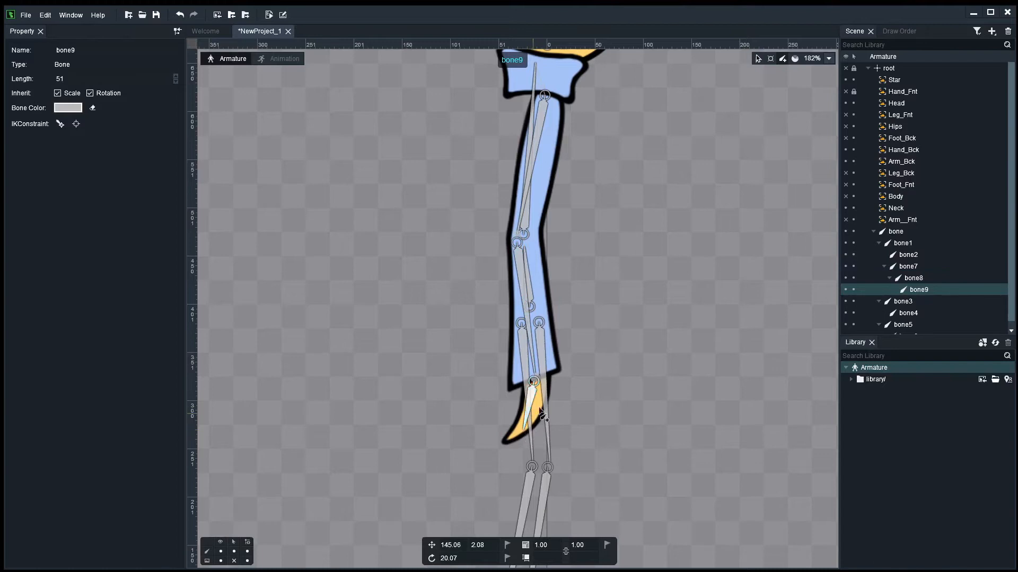
pyautogui.hotkey('ctrl', 'z')
pyautogui.hotkey('ctrl', 'z')
pyautogui.hotkey('ctrl', 'z')
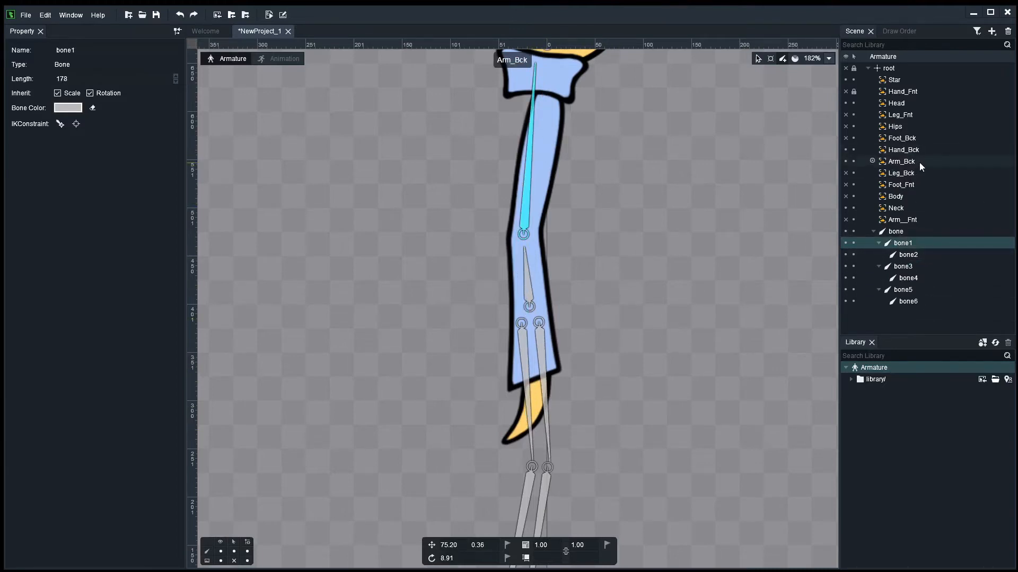
# Draw a three-bone chain down the back arm from shoulder to elbow, wrist and past the fingertips, with a hand bone about 107 long.
pyautogui.click(846, 161)
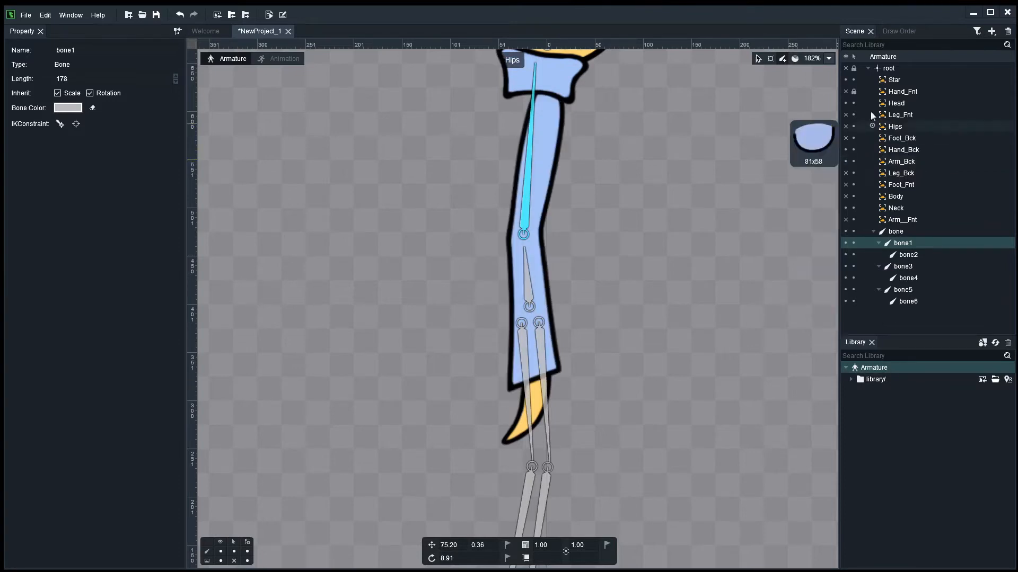
pyautogui.moveTo(547, 93); pyautogui.dragTo(513, 460)
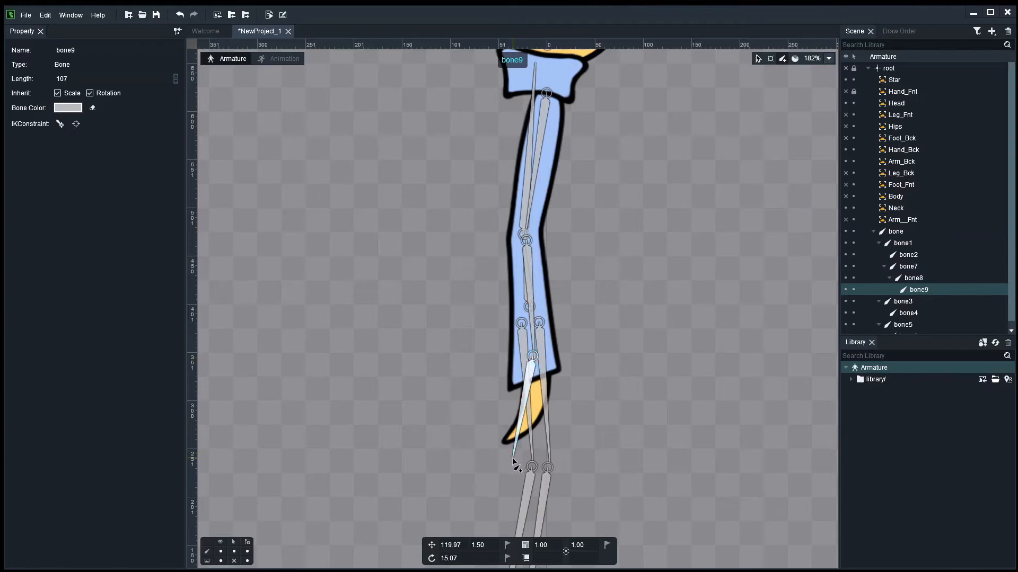
pyautogui.click(510, 465)
# Select the torso bone as parent for the front arm's bones and show the Hand_Fnt and Arm__Fnt slots.
pyautogui.click(530, 170)
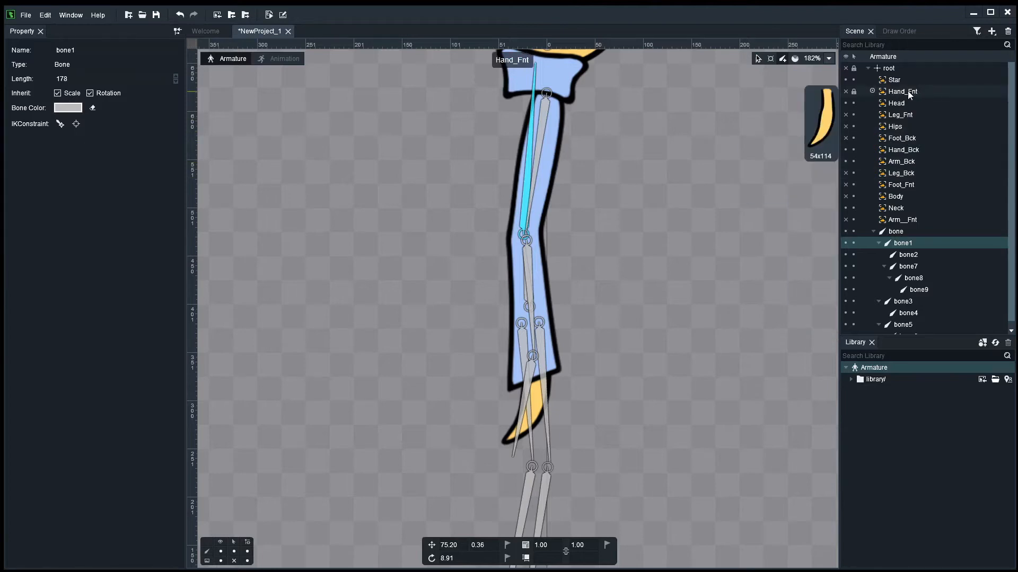
pyautogui.click(846, 92)
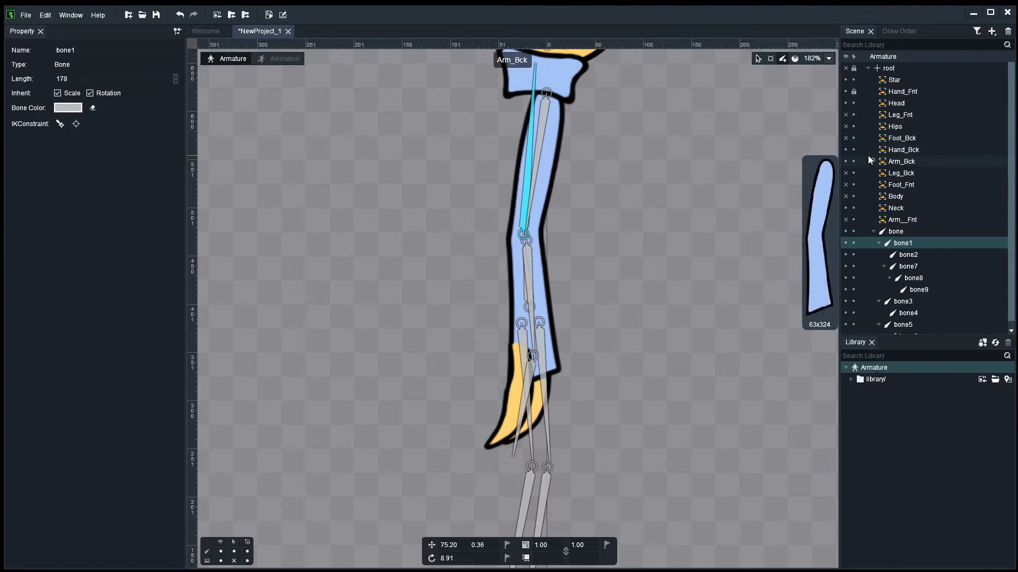
pyautogui.click(846, 219)
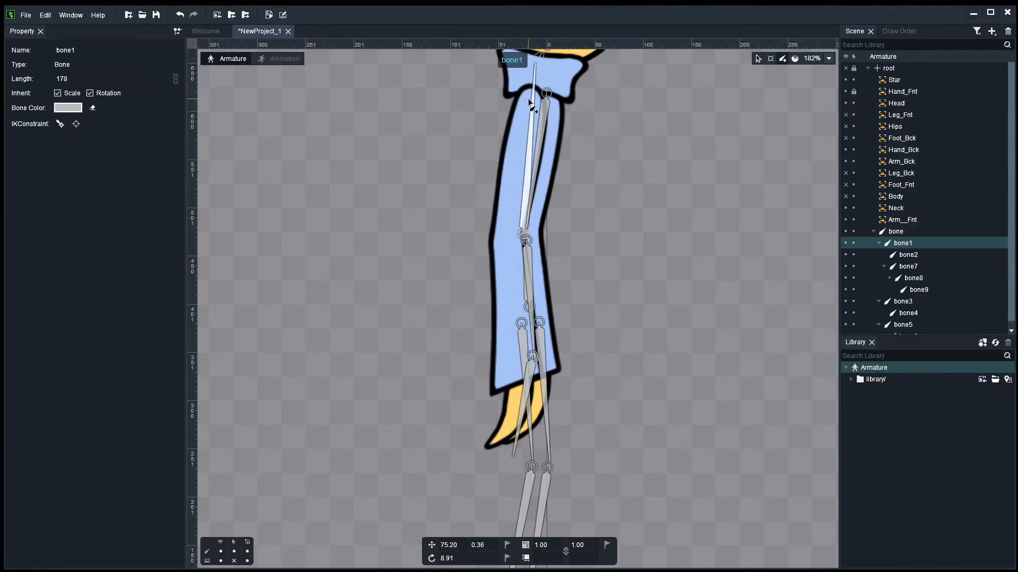
# Draw upper arm, forearm and hand bones down the front arm, the hand bone about 100 long, redrawing the forearm bone, and deselect.
pyautogui.moveTo(528, 100); pyautogui.dragTo(509, 201)
pyautogui.hotkey('ctrl', 'z')
pyautogui.moveTo(530, 93)
pyautogui.mouseDown()
pyautogui.moveTo(508, 236)
pyautogui.moveTo(521, 387)
pyautogui.moveTo(517, 375)
pyautogui.mouseUp()
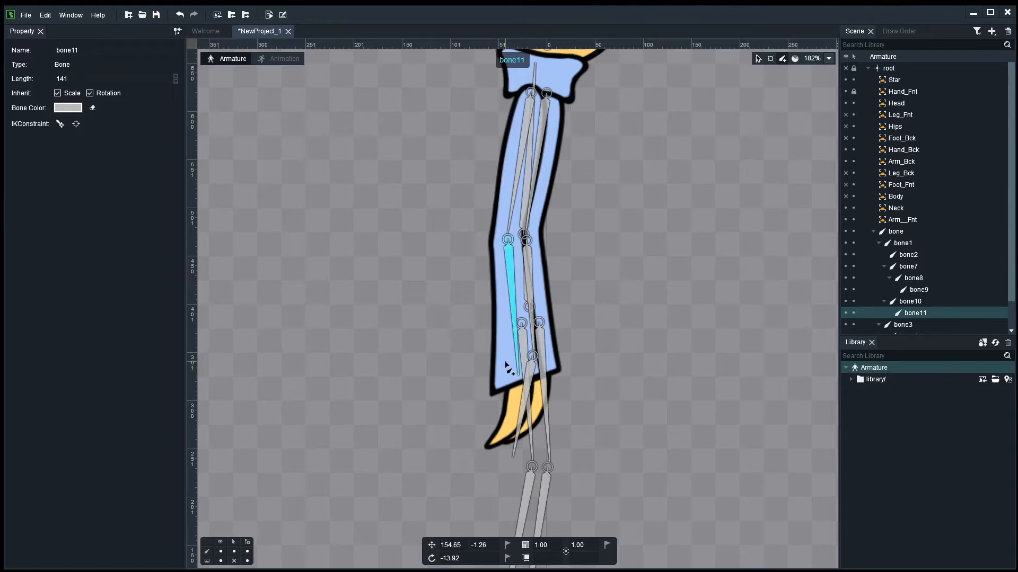
pyautogui.hotkey('ctrl', 'z')
pyautogui.moveTo(505, 239)
pyautogui.mouseDown()
pyautogui.moveTo(509, 365)
pyautogui.moveTo(518, 362)
pyautogui.moveTo(497, 459)
pyautogui.mouseUp()
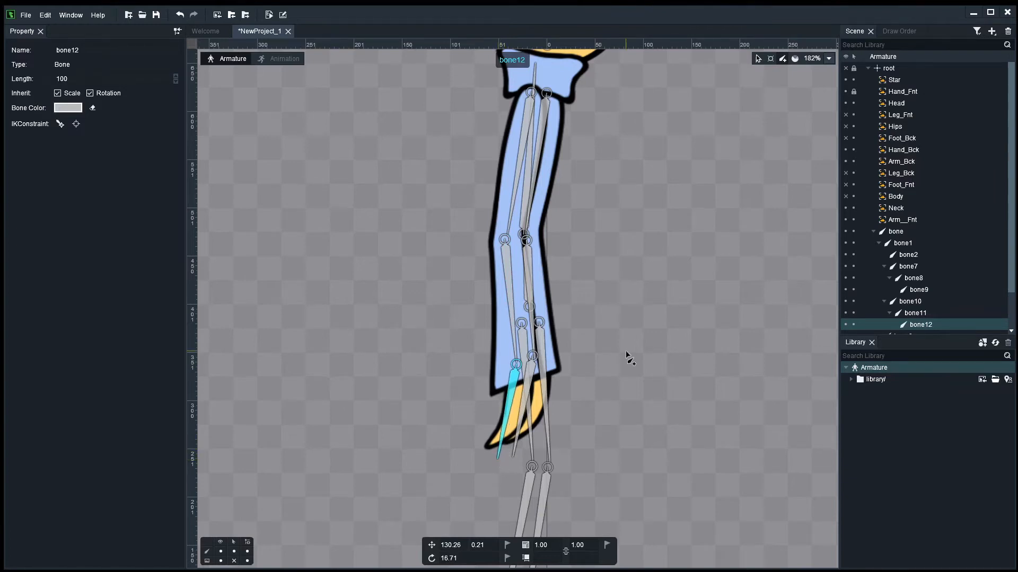
pyautogui.click(627, 355)
# Show all hidden body part slots again, including Hips, Body and both legs and feet, to expose the character's feet.
pyautogui.scroll(-2, 626, 355)
pyautogui.moveTo(620, 346); pyautogui.dragTo(585, 154)
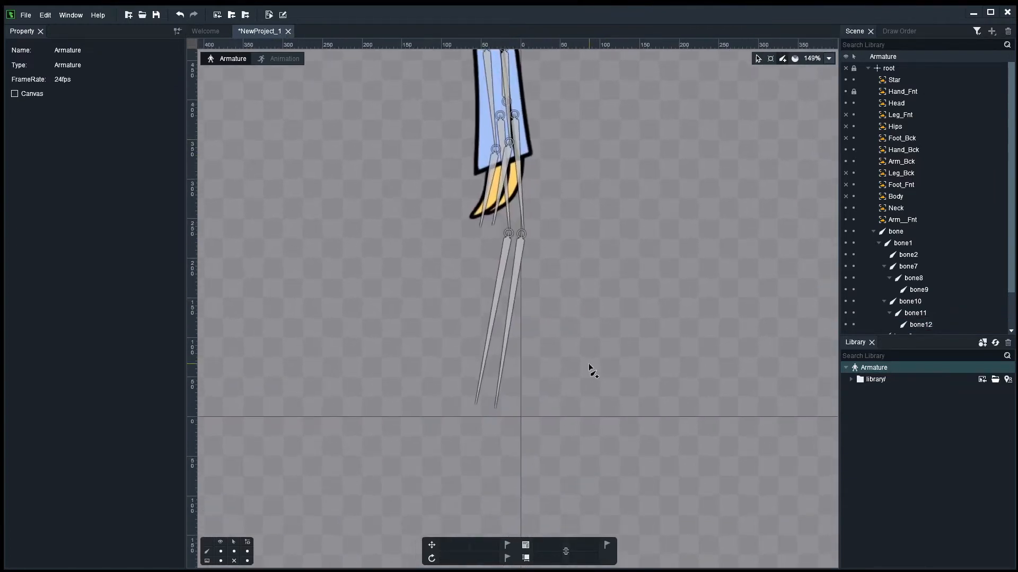
pyautogui.scroll(2, 592, 371)
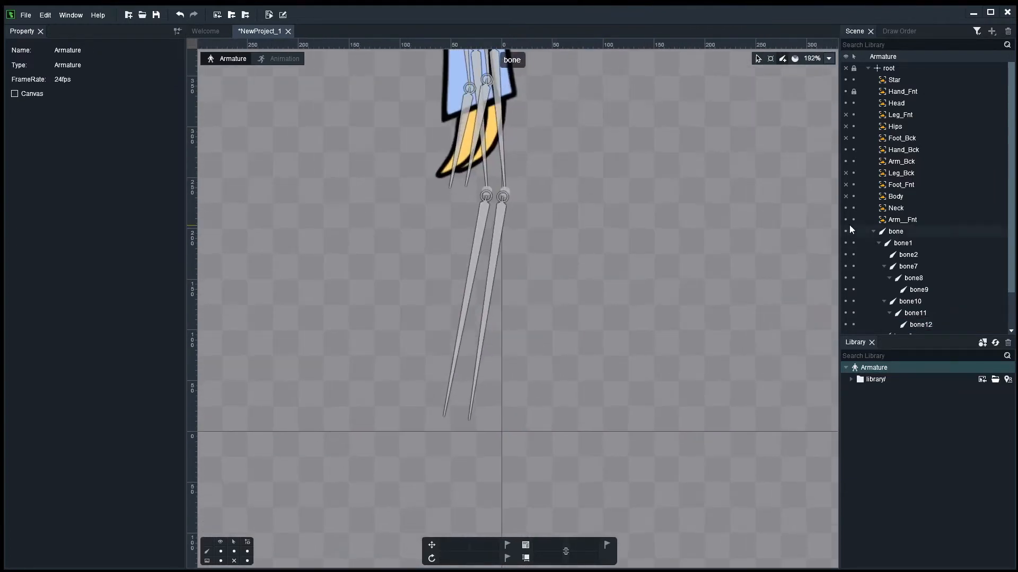
pyautogui.click(845, 92)
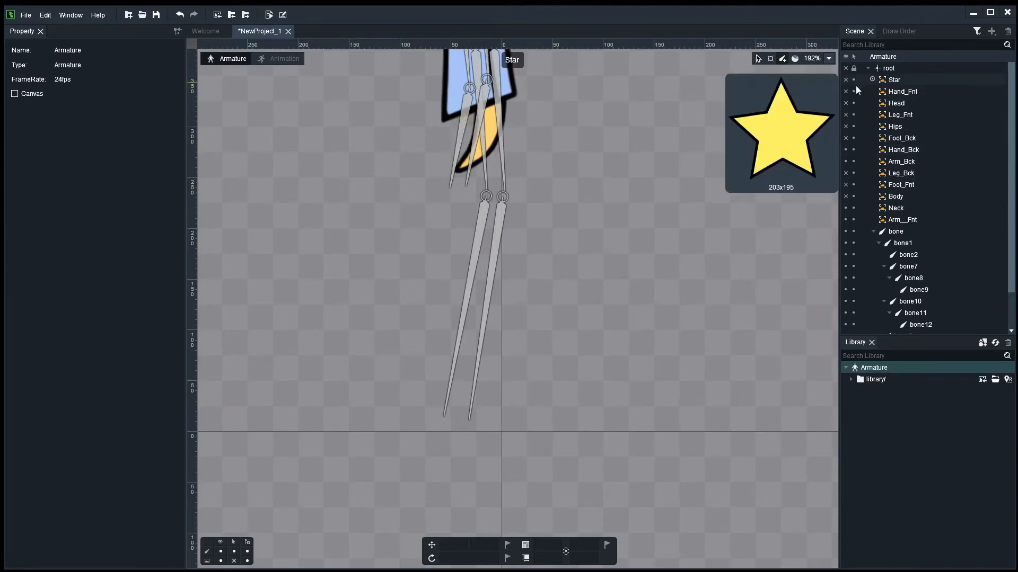
pyautogui.click(846, 220)
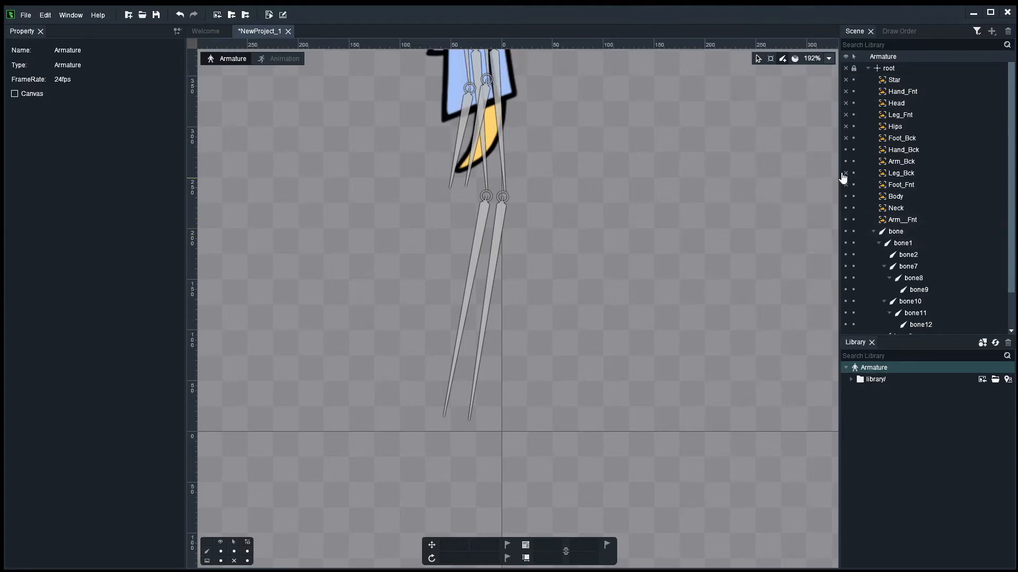
pyautogui.click(846, 80)
pyautogui.click(846, 138)
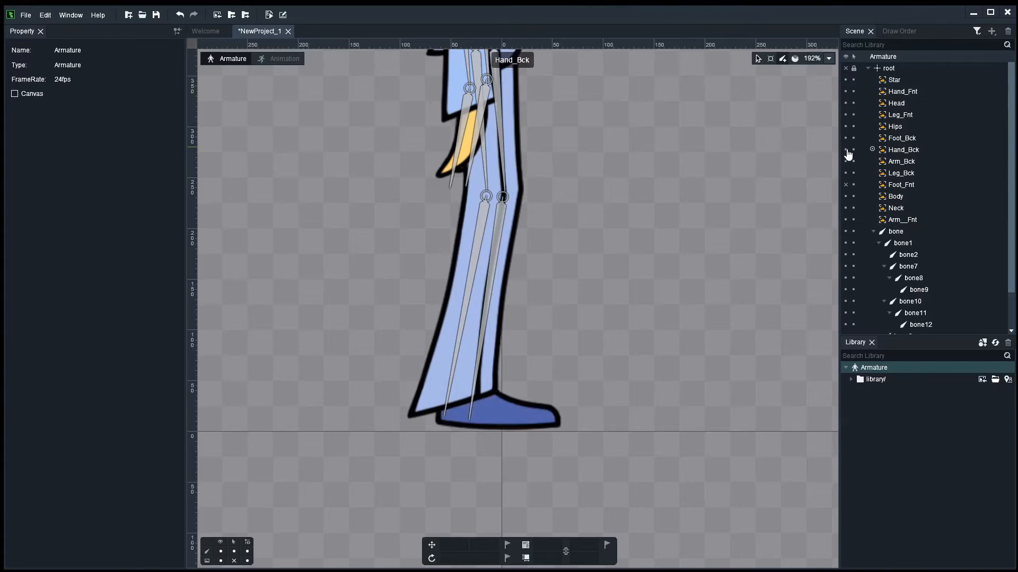
pyautogui.click(846, 184)
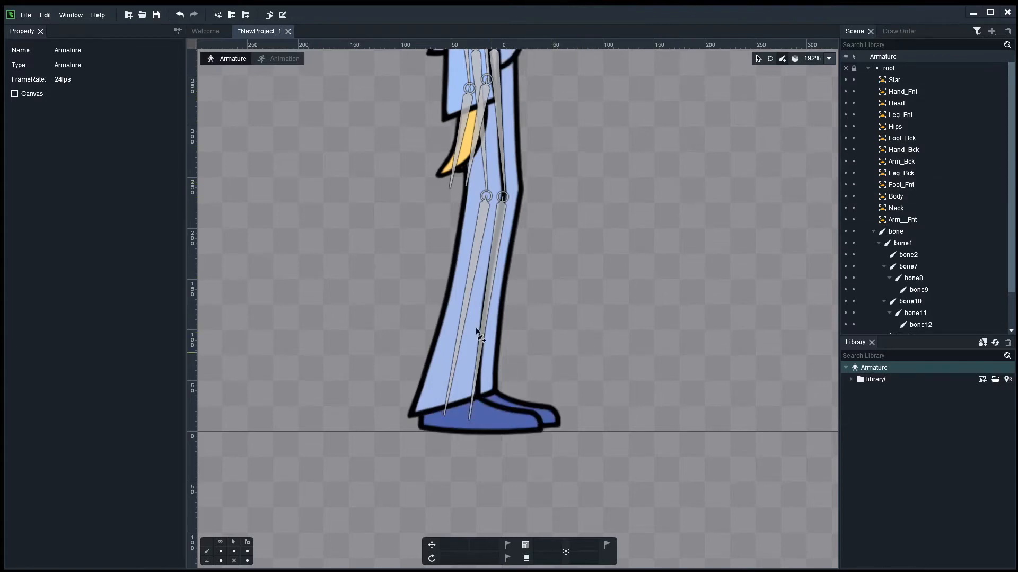
# Draw a two-bone foot chain under the front leg's shin bone, from ankle to ball of the foot to toe tip, and deselect.
pyautogui.click(467, 299)
pyautogui.scroll(3, 474, 429)
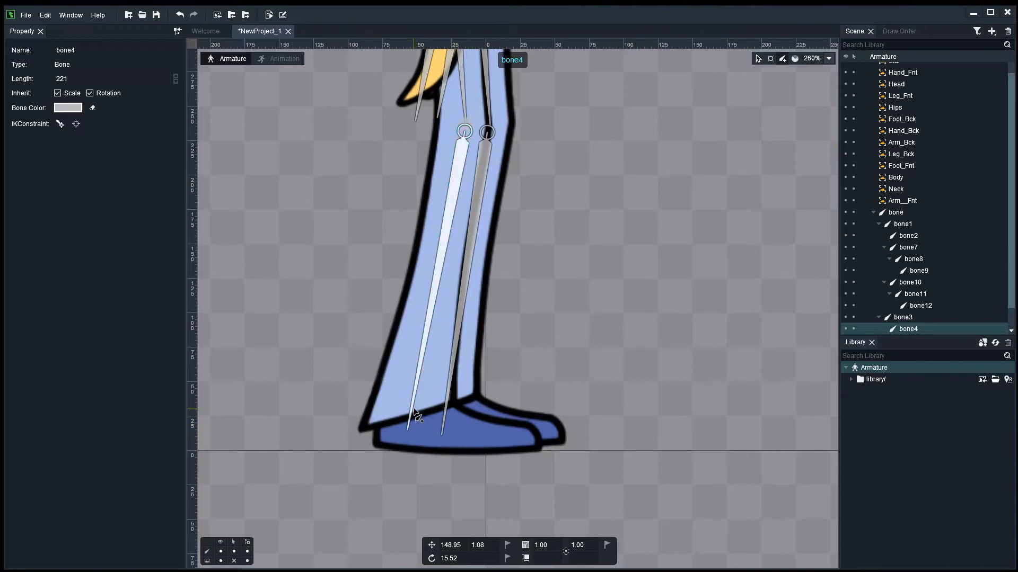
pyautogui.moveTo(415, 412); pyautogui.dragTo(549, 446)
pyautogui.click(604, 443)
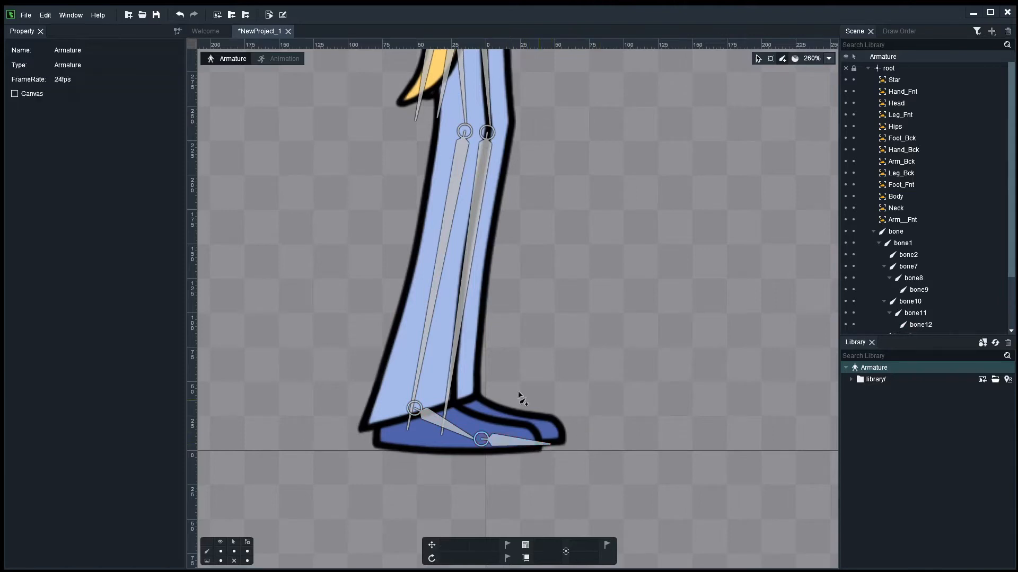
# Select the back leg's shin bone as parent and hide the Foot_Fnt and Leg_Fnt slots to expose the back foot.
pyautogui.click(454, 350)
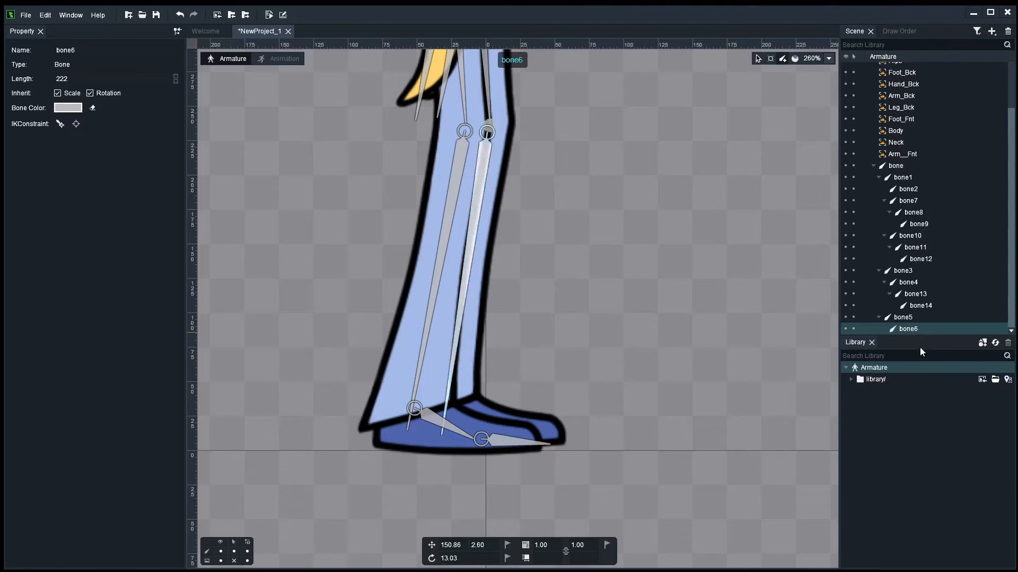
pyautogui.moveTo(923, 335); pyautogui.dragTo(924, 442)
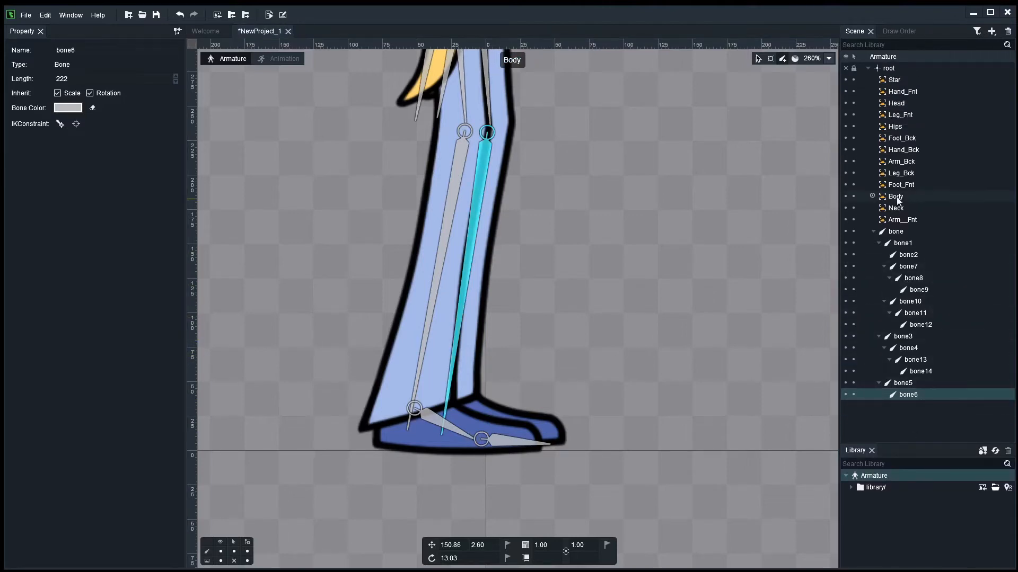
pyautogui.click(846, 185)
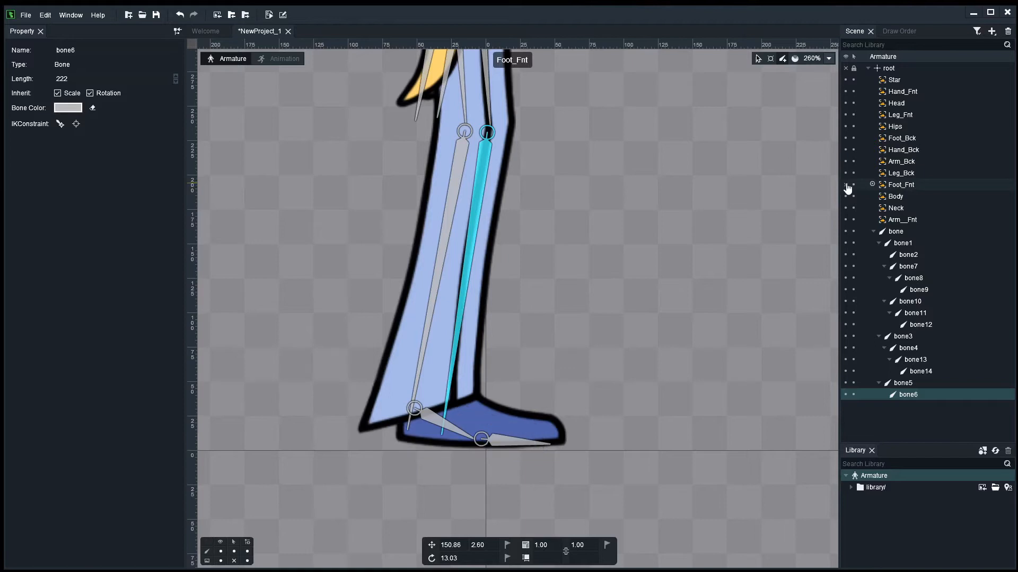
pyautogui.click(846, 114)
# Draw two connected foot bones on the back leg, from the ankle to the ball of the foot and just past the toes, and deselect.
pyautogui.moveTo(607, 193); pyautogui.dragTo(590, 114)
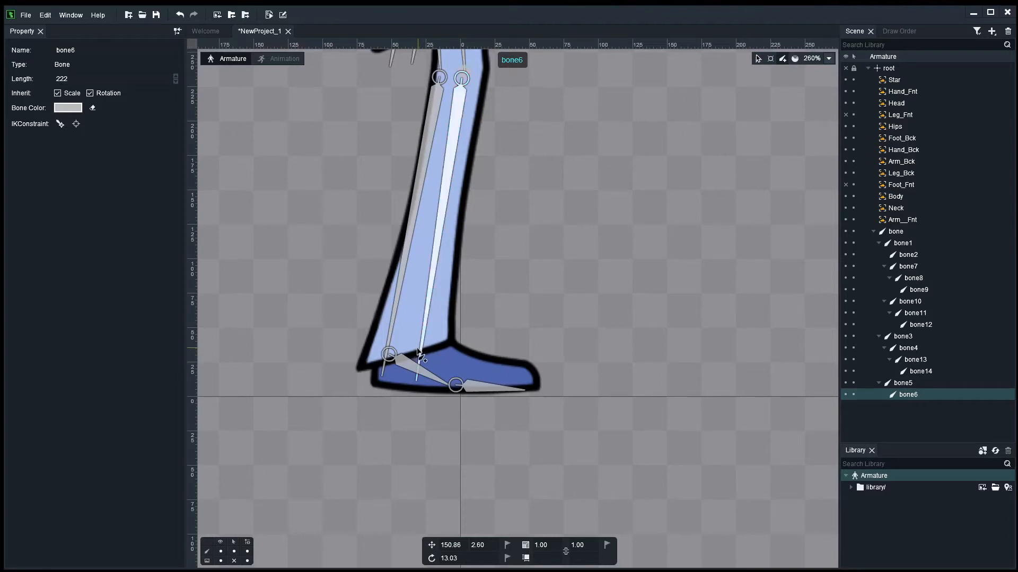
pyautogui.moveTo(418, 351); pyautogui.dragTo(559, 381)
pyautogui.click(599, 376)
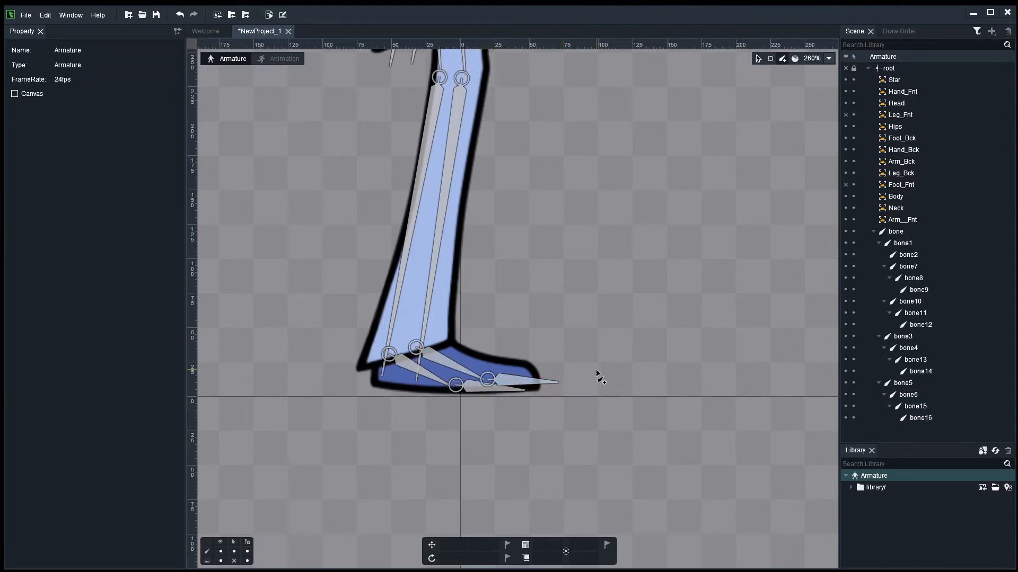
# Show the Foot_Fnt and Leg_Fnt slots again and check the leg and foot bones on the full character.
pyautogui.scroll(-6, 593, 376)
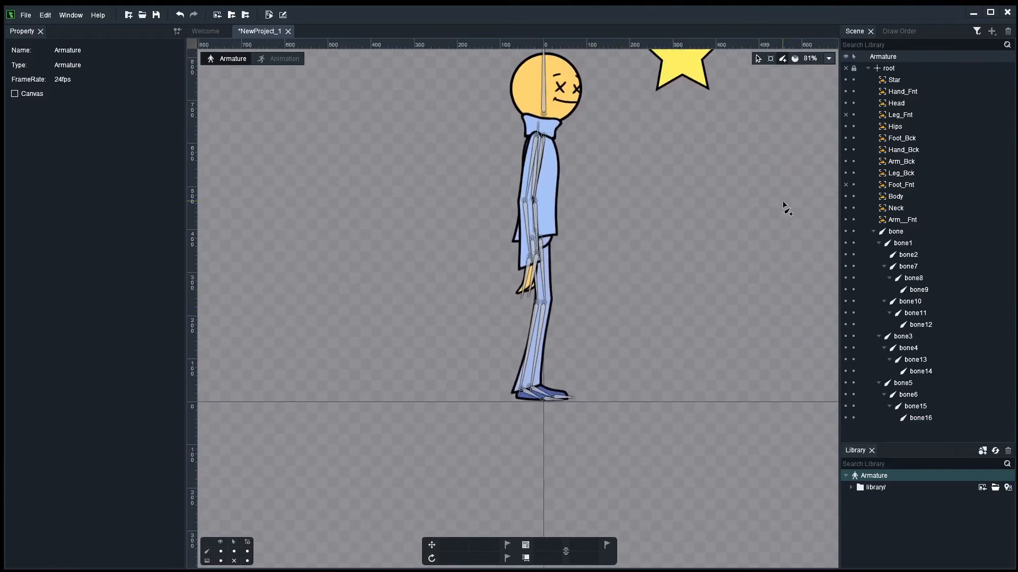
pyautogui.click(845, 184)
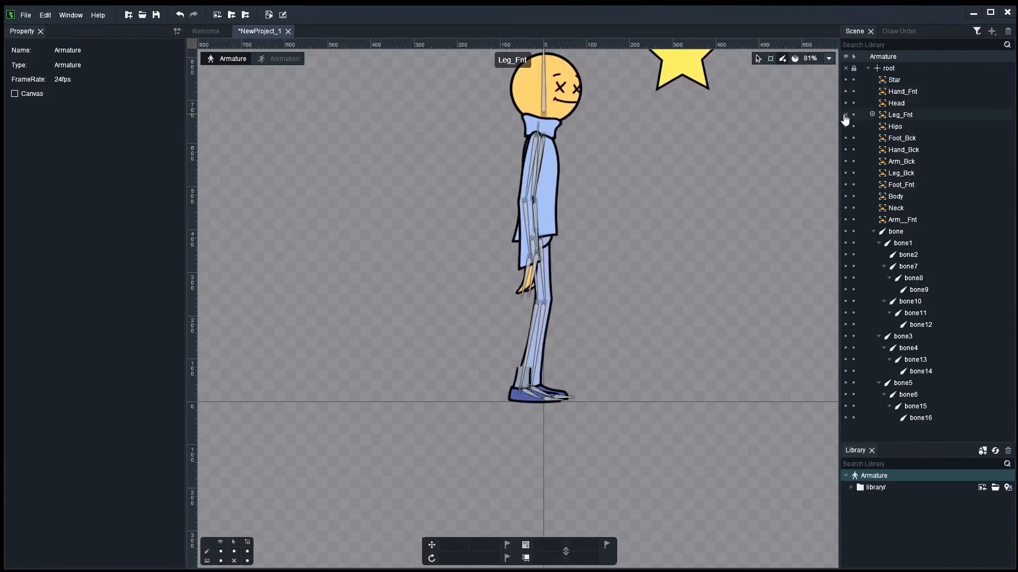
pyautogui.click(845, 115)
pyautogui.scroll(4, 647, 225)
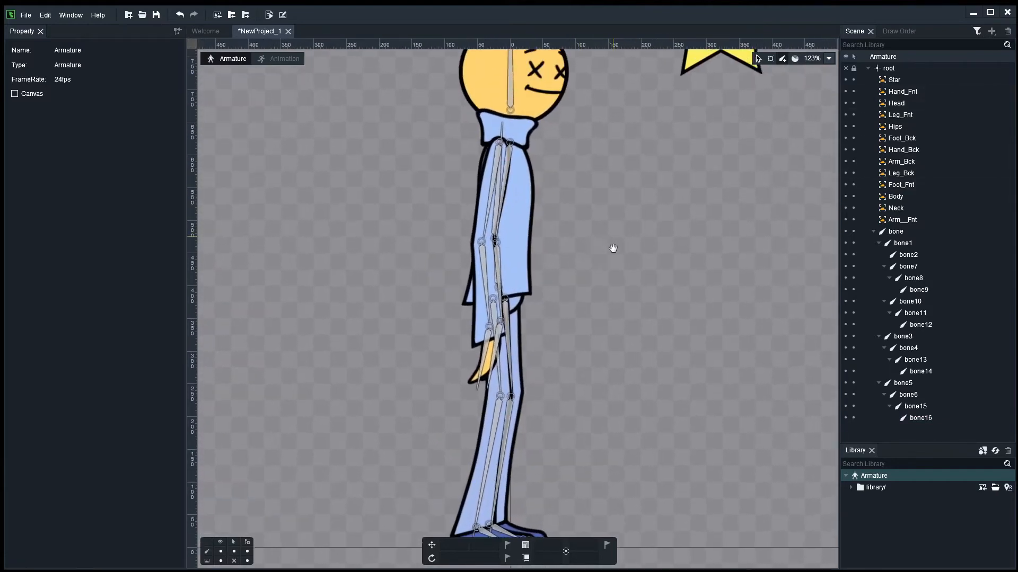
pyautogui.scroll(-4, 609, 245)
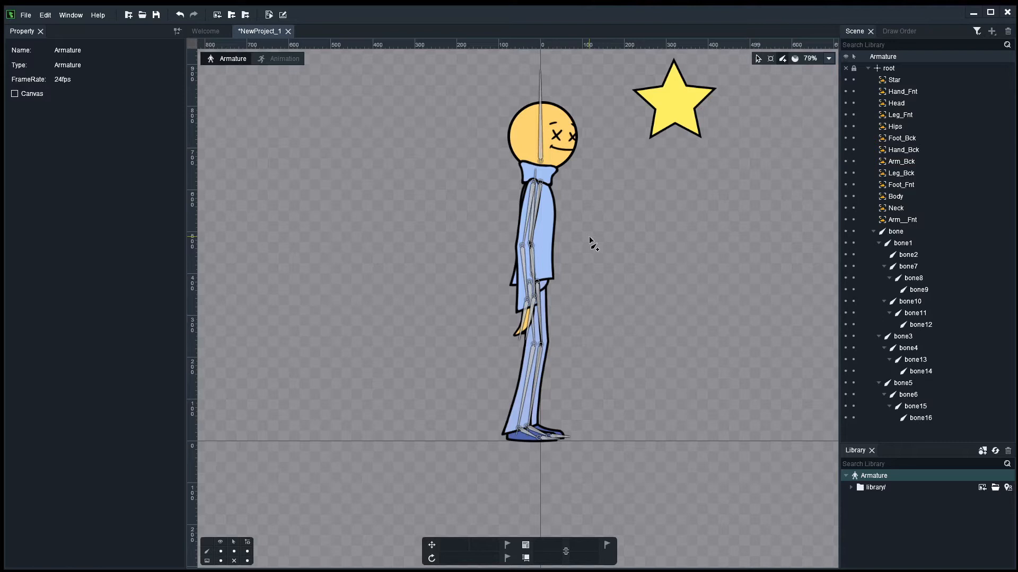
# Draw a separate, parentless bone from the star's centre straight up past its upper tip, and deselect.
pyautogui.scroll(1, 614, 257)
pyautogui.moveTo(665, 220); pyautogui.dragTo(604, 339)
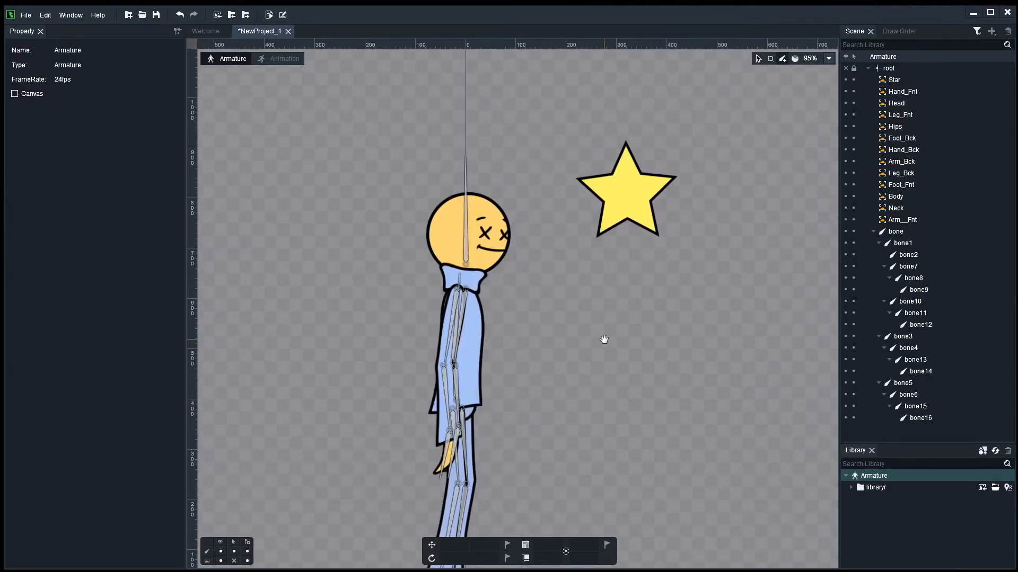
pyautogui.scroll(2, 655, 201)
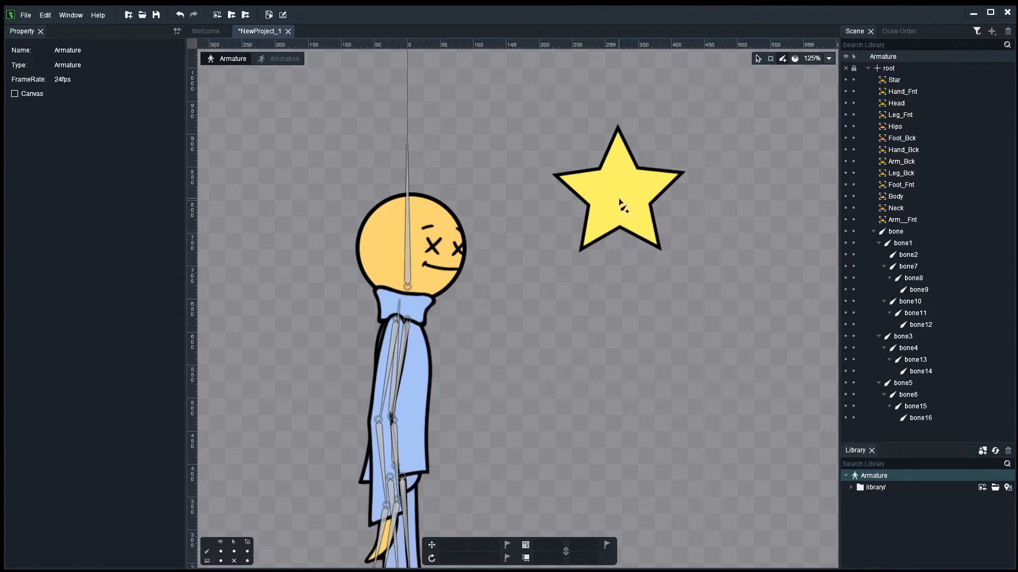
pyautogui.scroll(1, 623, 209)
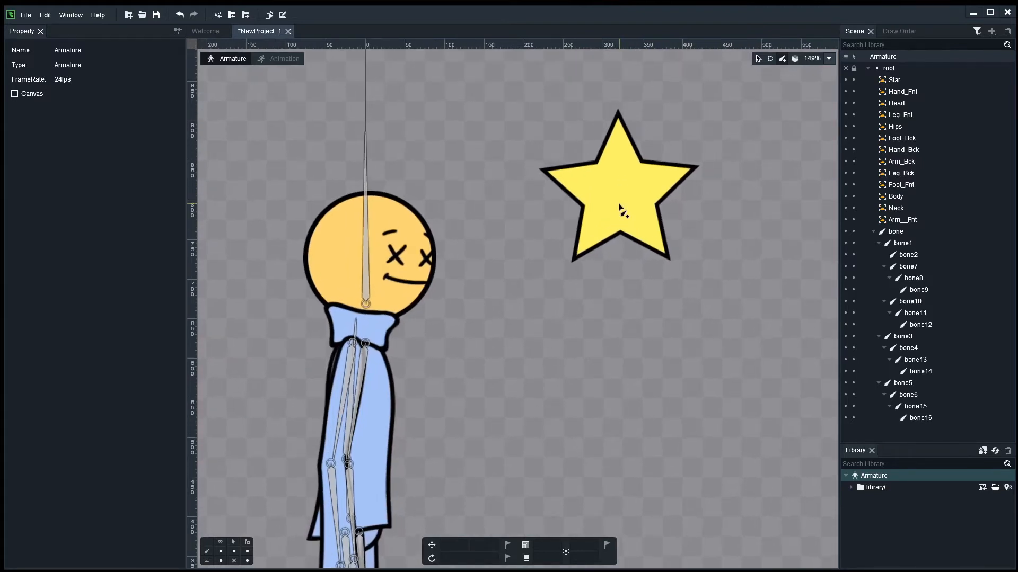
pyautogui.moveTo(620, 203); pyautogui.dragTo(620, 68)
pyautogui.click(689, 115)
pyautogui.scroll(-2, 587, 282)
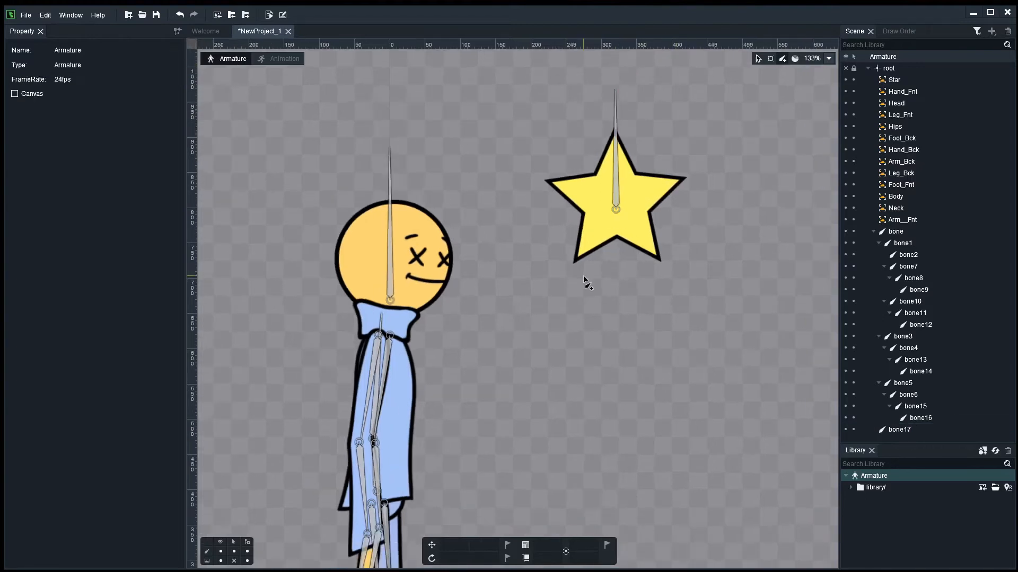
pyautogui.moveTo(618, 275); pyautogui.dragTo(624, 264)
# Switch from bone drawing to selection and rename the top parent bone at the hips as B_HIP.
pyautogui.click(758, 59)
pyautogui.scroll(-1, 623, 315)
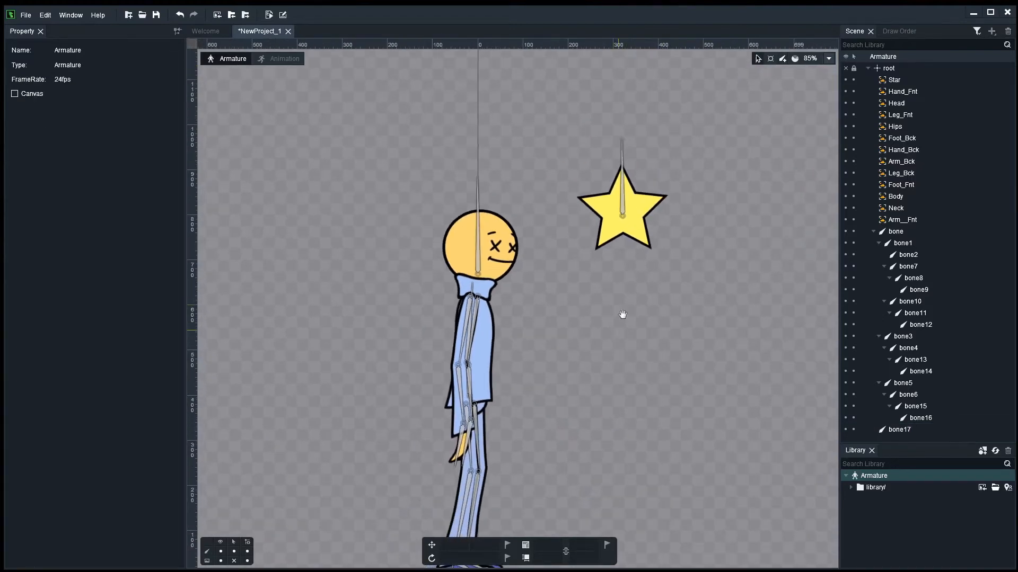
pyautogui.moveTo(622, 316); pyautogui.dragTo(661, 206)
pyautogui.scroll(1, 631, 251)
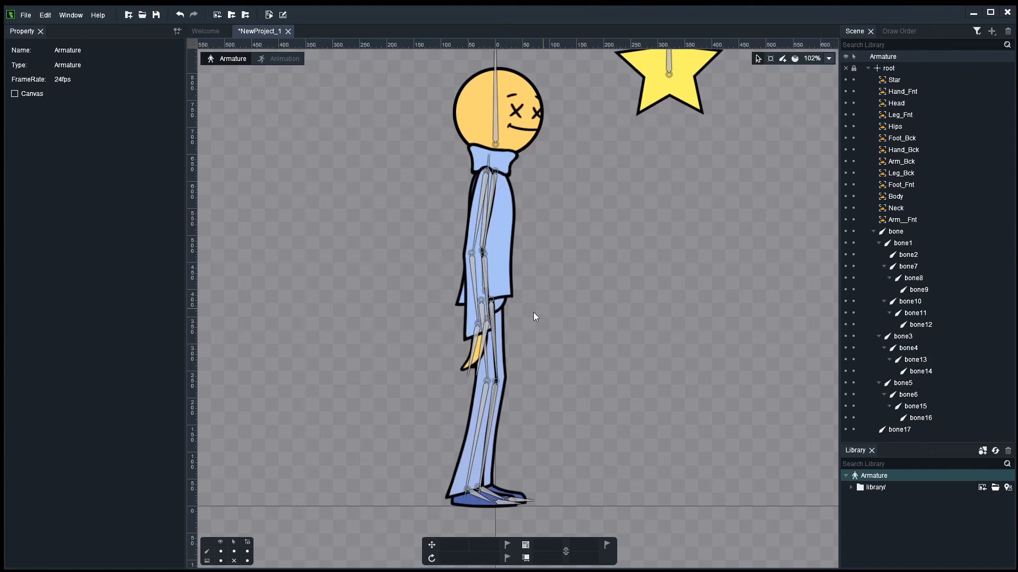
pyautogui.scroll(2, 530, 315)
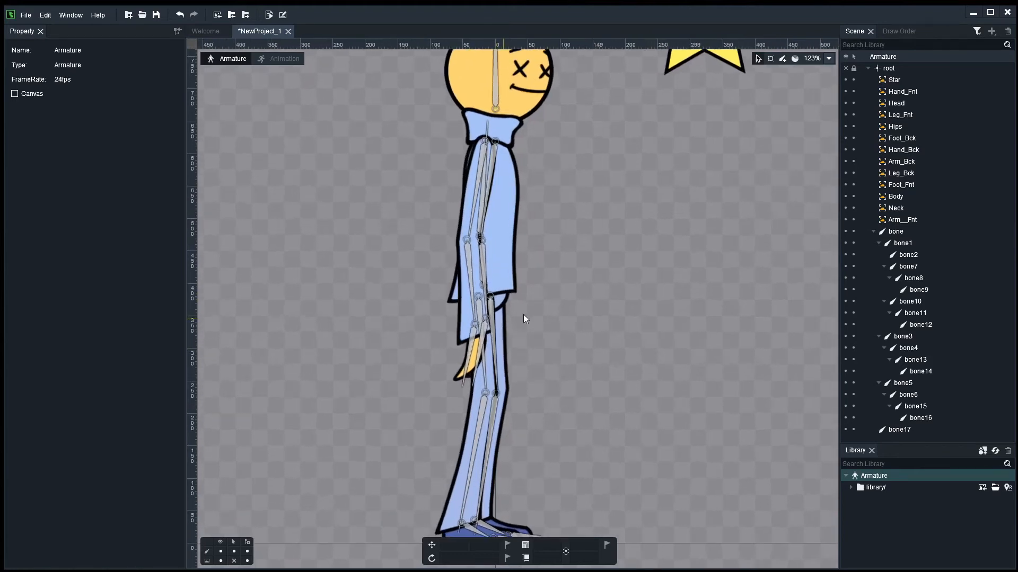
pyautogui.click(896, 233)
pyautogui.doubleClick(897, 233)
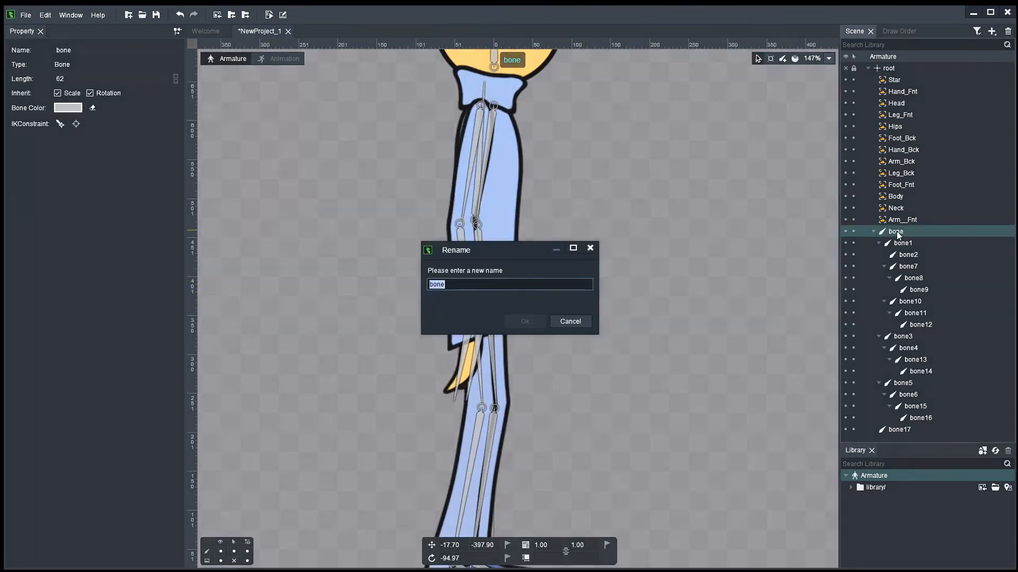
pyautogui.write('B')
pyautogui.press('BackSpace')
pyautogui.write('B_HIP')
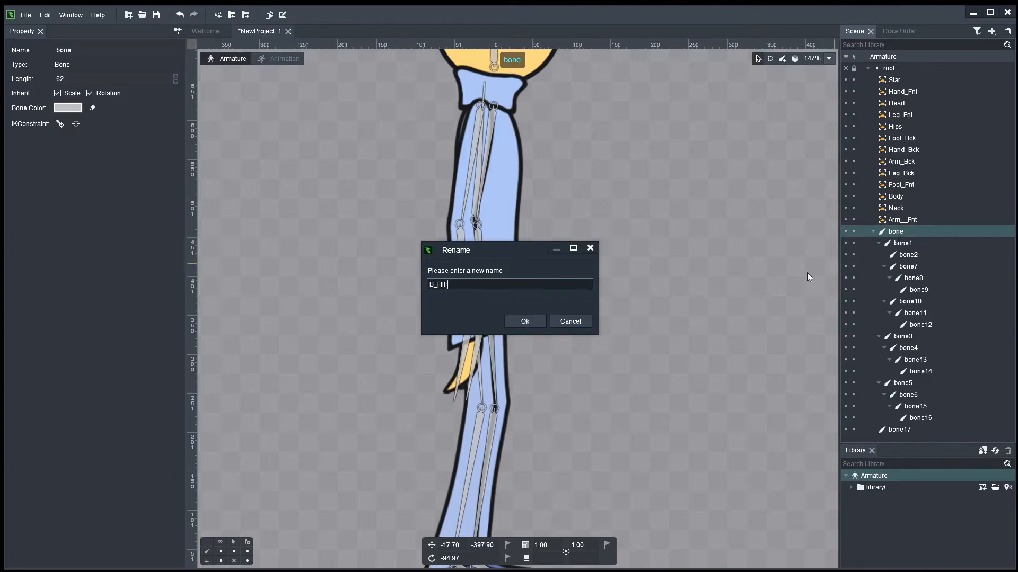
pyautogui.click(531, 321)
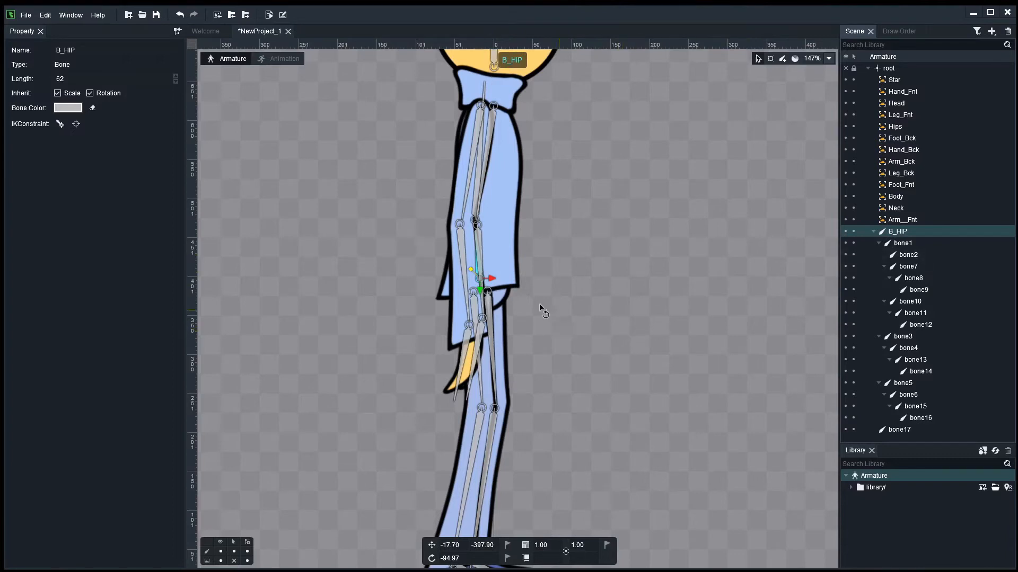
# Rename the torso bone as B_TORSO and the head bone as B_HEAD.
pyautogui.doubleClick(476, 203)
pyautogui.write('B_TORSO')
pyautogui.press('Return')
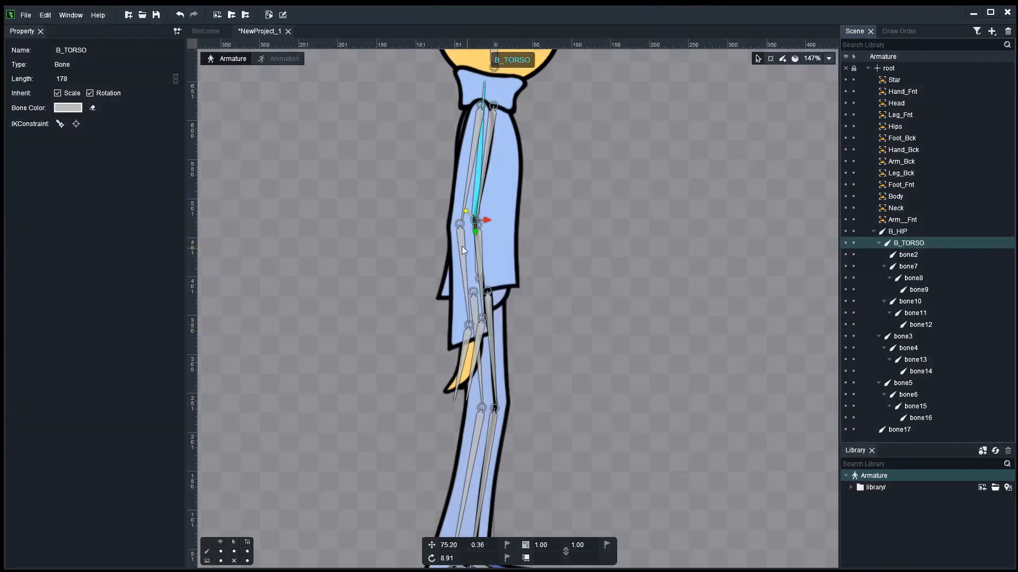
pyautogui.doubleClick(901, 255)
pyautogui.write('B_HEAD')
pyautogui.press('Return')
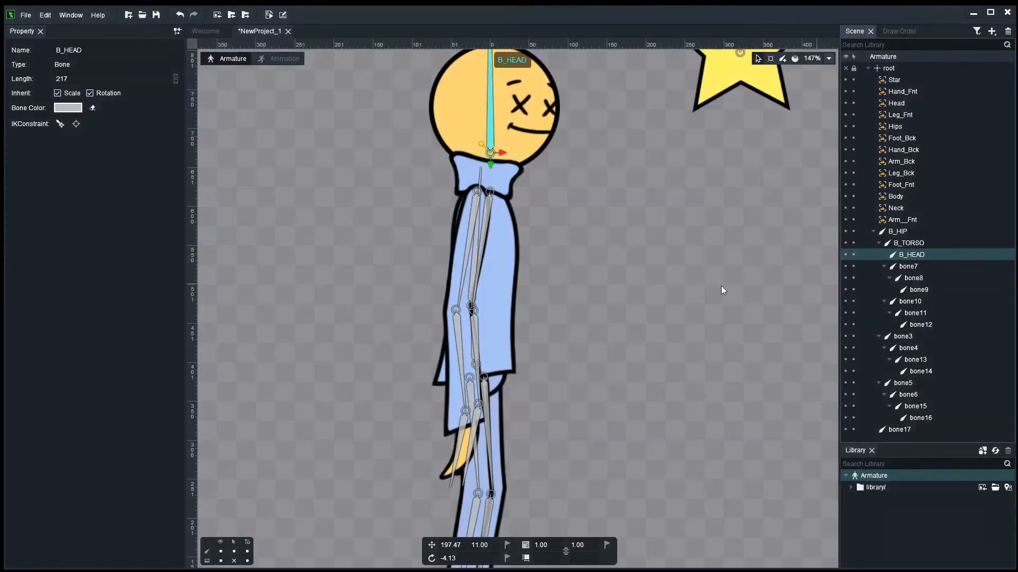
# Rename the back arm's three bones, from shoulder to fingertips, as B_ARM_BCK, B_FOREARM_BCK and B_HAND_BCK.
pyautogui.click(919, 300)
pyautogui.doubleClick(908, 266)
pyautogui.write('B_ARM_BCK')
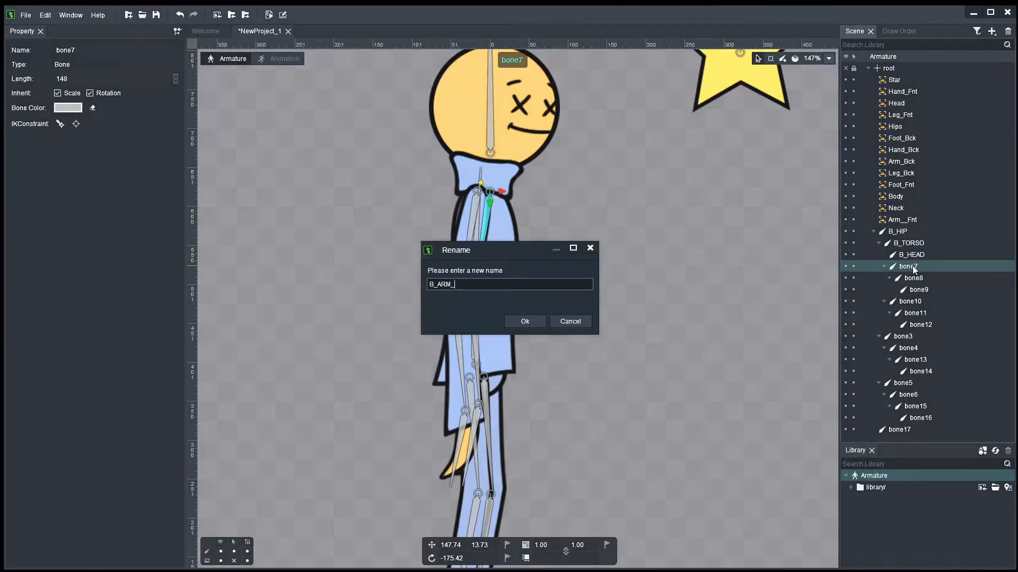
pyautogui.press('Return')
pyautogui.doubleClick(914, 279)
pyautogui.write('B_')
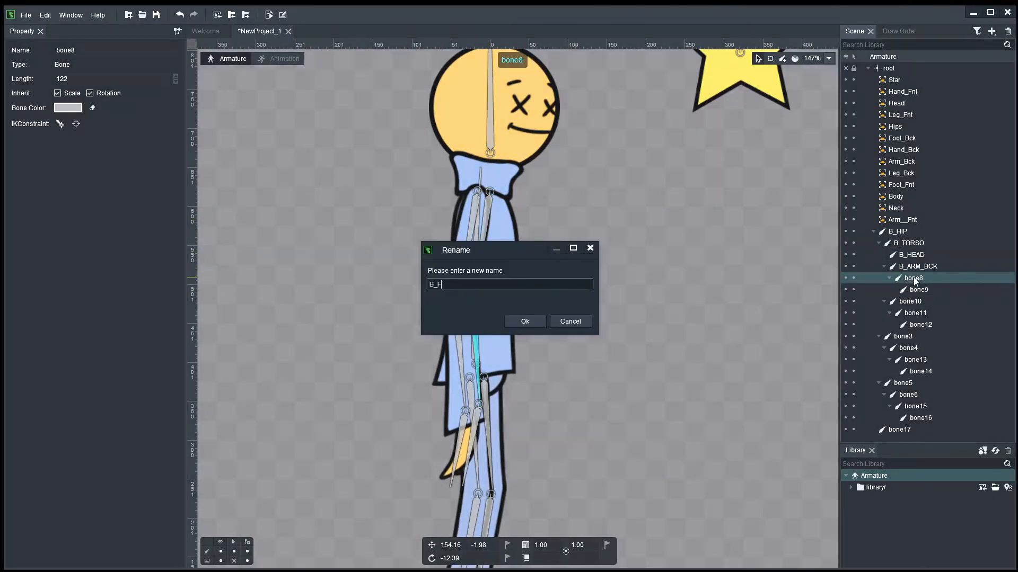
pyautogui.write('FOREARM_BCK')
pyautogui.press('Return')
pyautogui.doubleClick(920, 290)
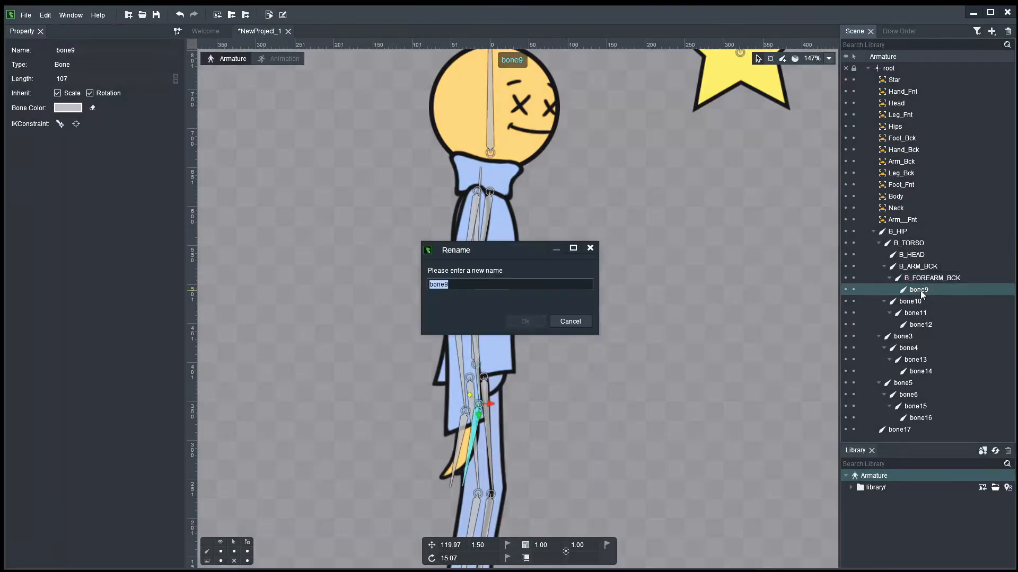
pyautogui.write('B_HAND_BCK')
pyautogui.press('Return')
# Rename the front arm's three bones, from shoulder to fingertips, as B_ARM_FNT, B_FOREARM_FNT and B_HAND_FNT.
pyautogui.doubleClick(912, 302)
pyautogui.write('B_ARM')
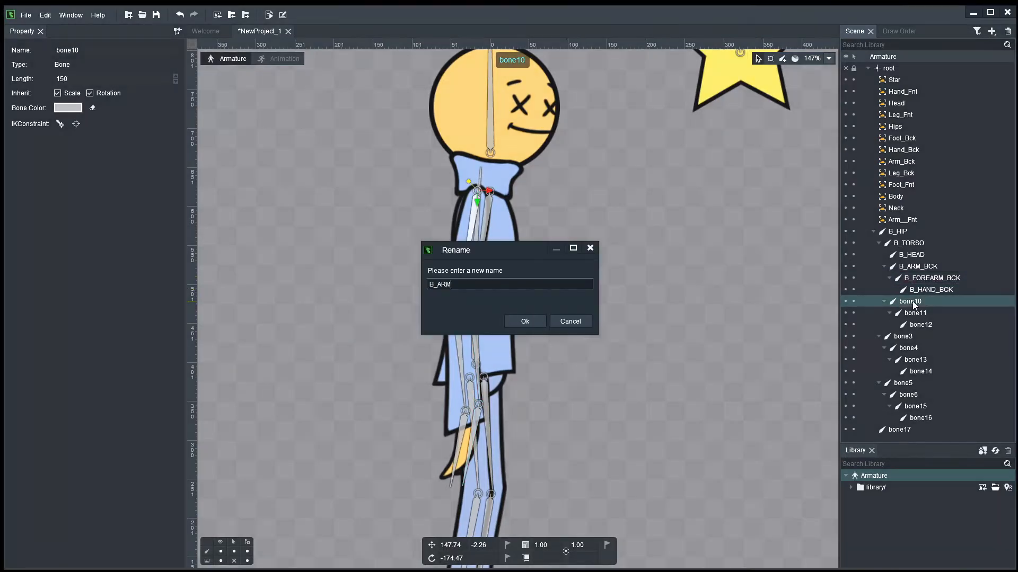
pyautogui.write('_FNT')
pyautogui.press('Return')
pyautogui.doubleClick(920, 312)
pyautogui.write('B_FOREARM_FNT')
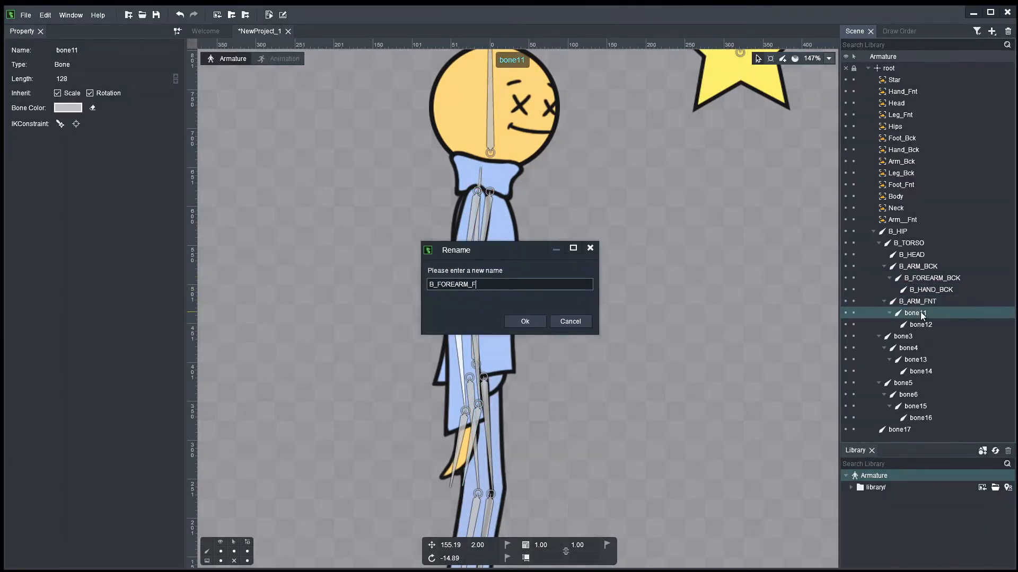
pyautogui.press('Return')
pyautogui.doubleClick(920, 325)
pyautogui.write('B_HAND_FNT')
pyautogui.press('Return')
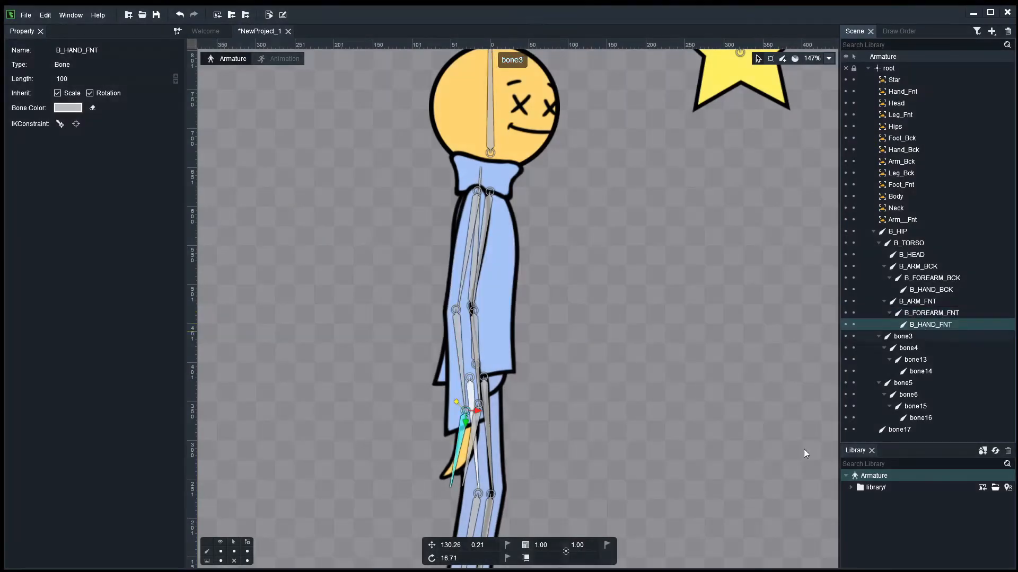
# Rename the front leg's upper bone as B_THIGH_FNT and its lower bone as B_LEG_FNT.
pyautogui.doubleClick(903, 337)
pyautogui.write('B_')
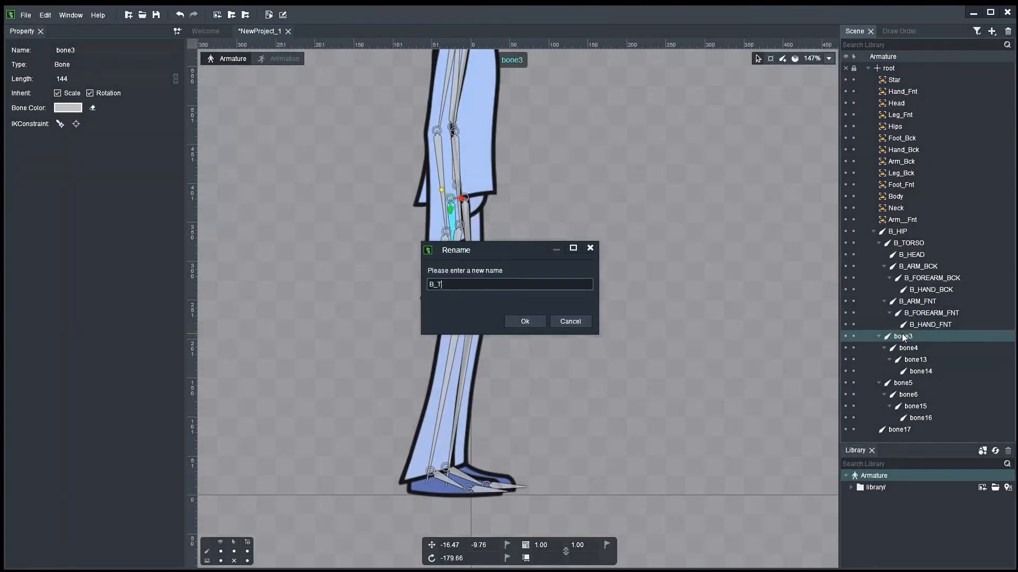
pyautogui.write('THIGH_FNT')
pyautogui.press('Return')
pyautogui.click(922, 347)
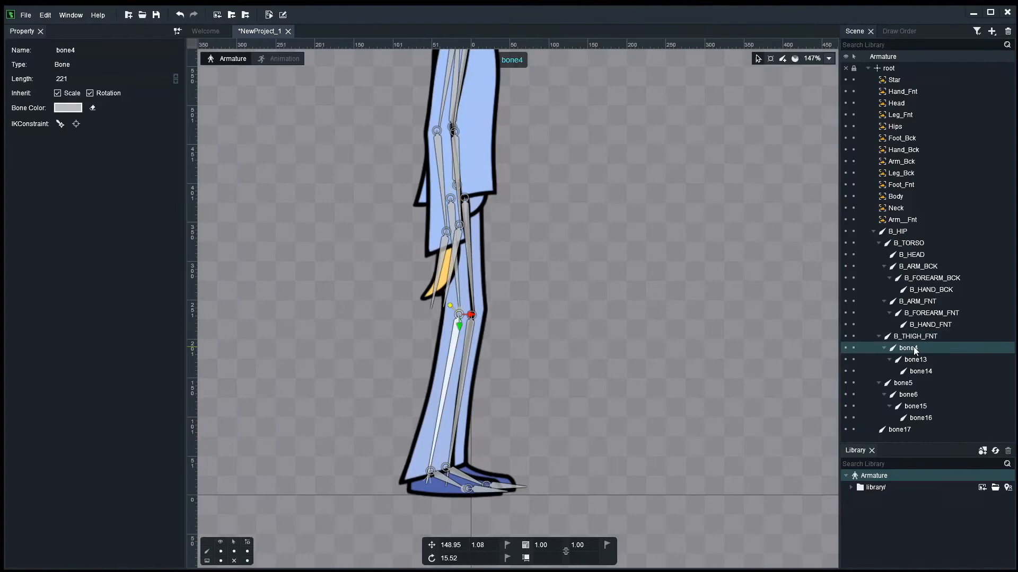
pyautogui.doubleClick(914, 350)
pyautogui.write('B_LEG_FNT')
pyautogui.press('Return')
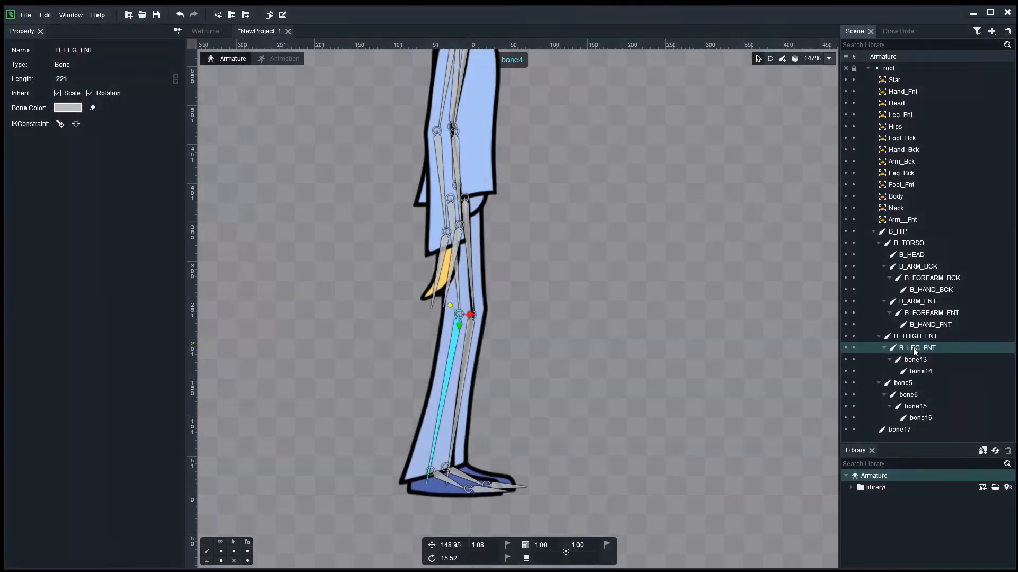
# Rename the back leg's upper bone as B_THIGH_BCK and its lower bone as B_LEG_BCK.
pyautogui.doubleClick(902, 382)
pyautogui.write('B_THIGH_BCK')
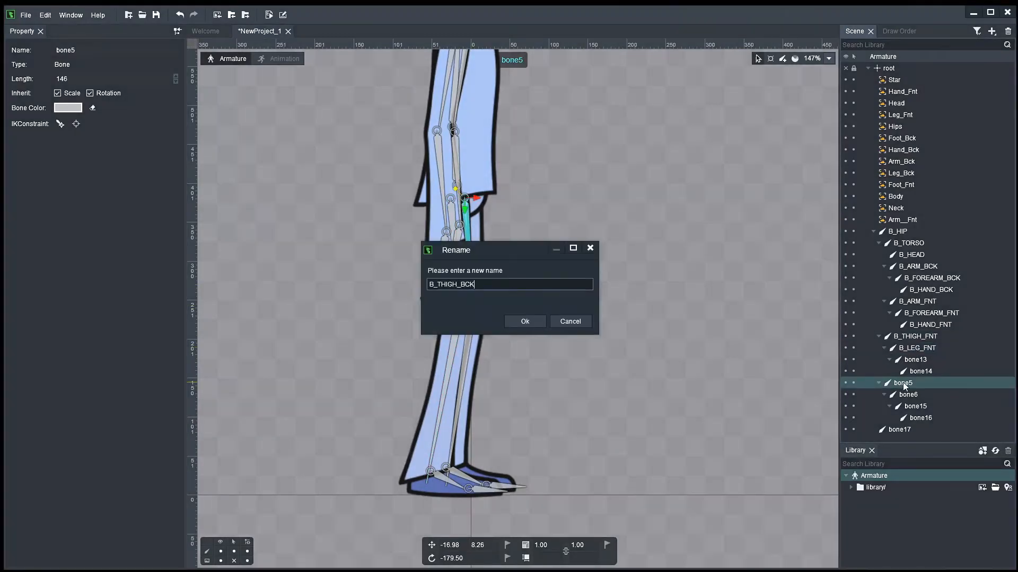
pyautogui.press('Return')
pyautogui.doubleClick(912, 395)
pyautogui.write('B_LEG_BCK')
pyautogui.press('Return')
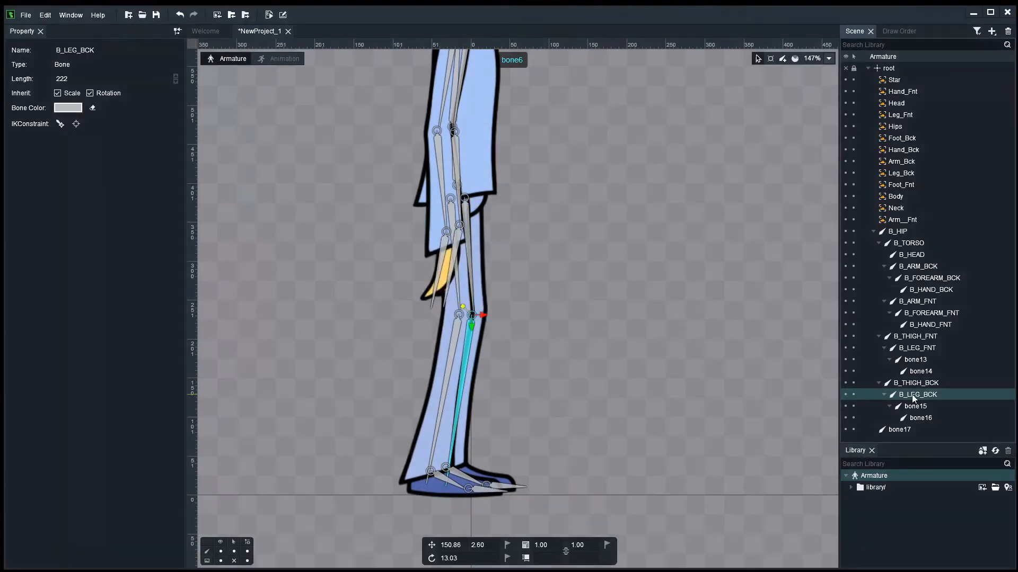
# Rename the front foot's two bones, from ankle to toes, as B_FOOT_FNT and B_TOES_FNT.
pyautogui.doubleClick(912, 360)
pyautogui.write('B_FOOT_FNT')
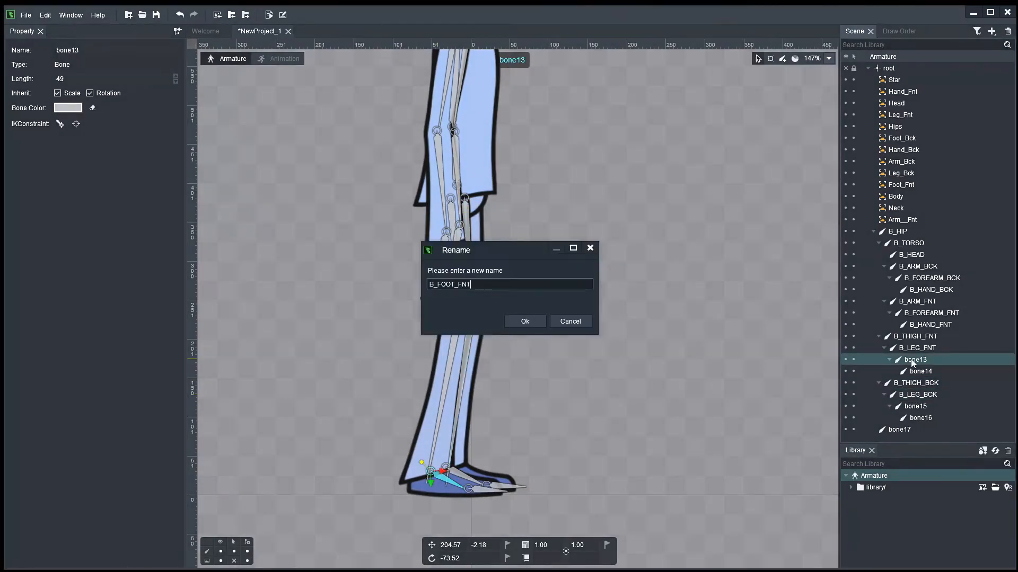
pyautogui.press('Return')
pyautogui.doubleClick(911, 371)
pyautogui.write('B_TOE')
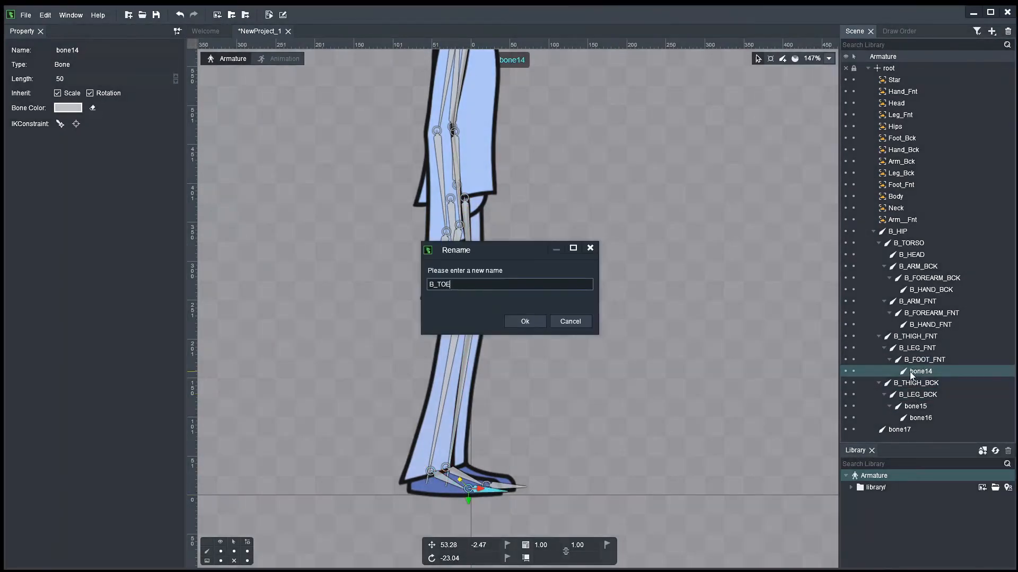
pyautogui.write('S_FNT')
pyautogui.press('Return')
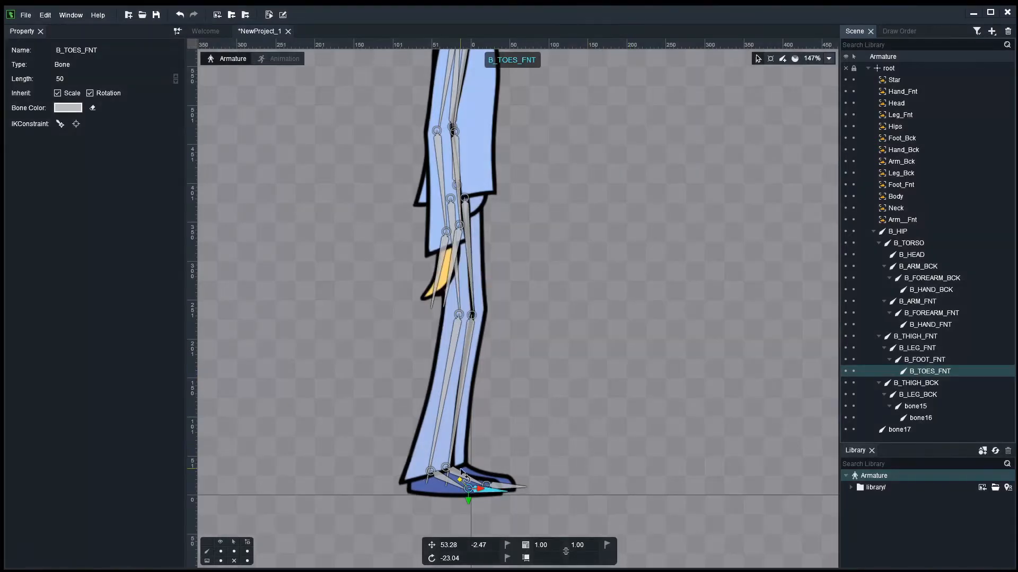
# Rename the back foot's two bones, from ankle to toes, as B_FOOT_BCK and B_TOES_BCK.
pyautogui.doubleClick(914, 406)
pyautogui.write('B_FOOT_')
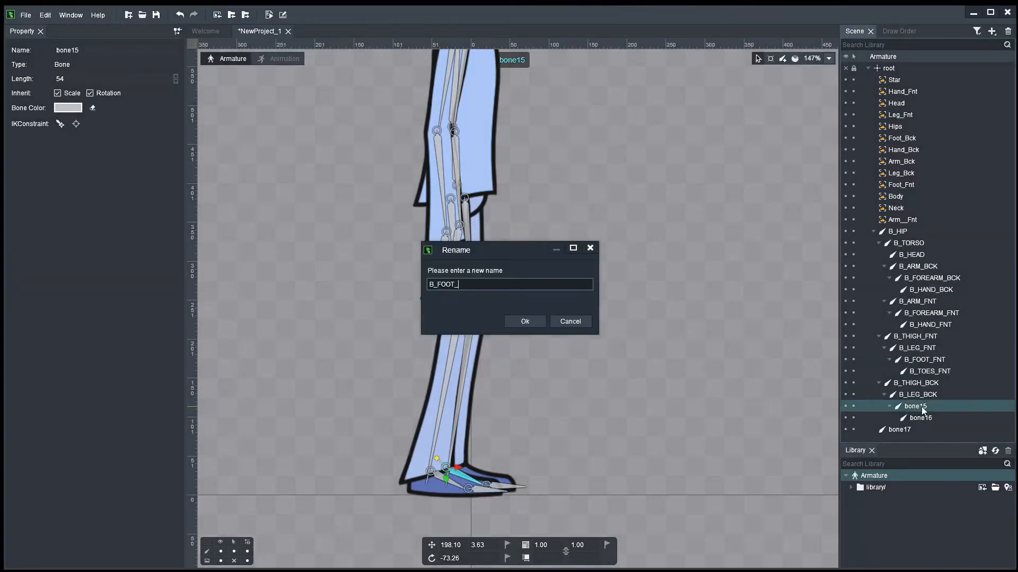
pyautogui.write('BCK')
pyautogui.press('Return')
pyautogui.doubleClick(920, 418)
pyautogui.write('B')
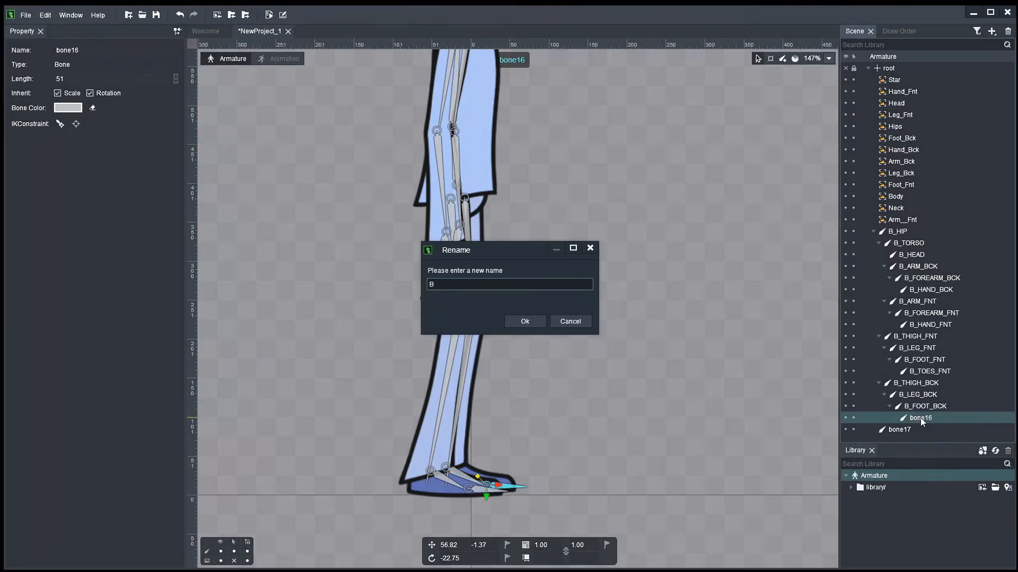
pyautogui.write('_TOES_BCK')
pyautogui.press('Return')
# Rename the star's bone as B_STAR.
pyautogui.doubleClick(899, 429)
pyautogui.write('B_STAR')
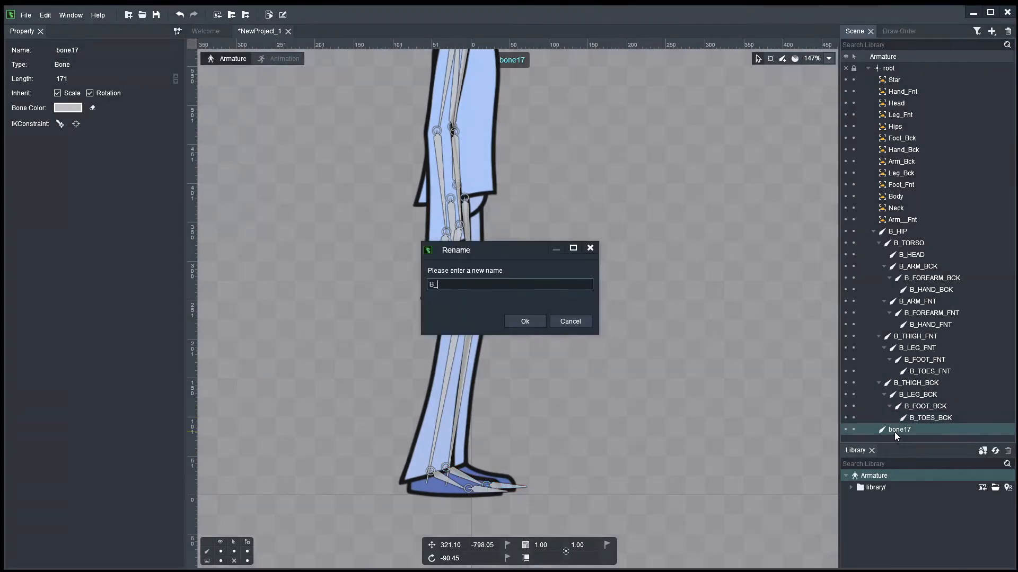
pyautogui.press('Return')
# Create an IK constraint on the front arm's upper arm and forearm bones.
pyautogui.scroll(-3, 630, 296)
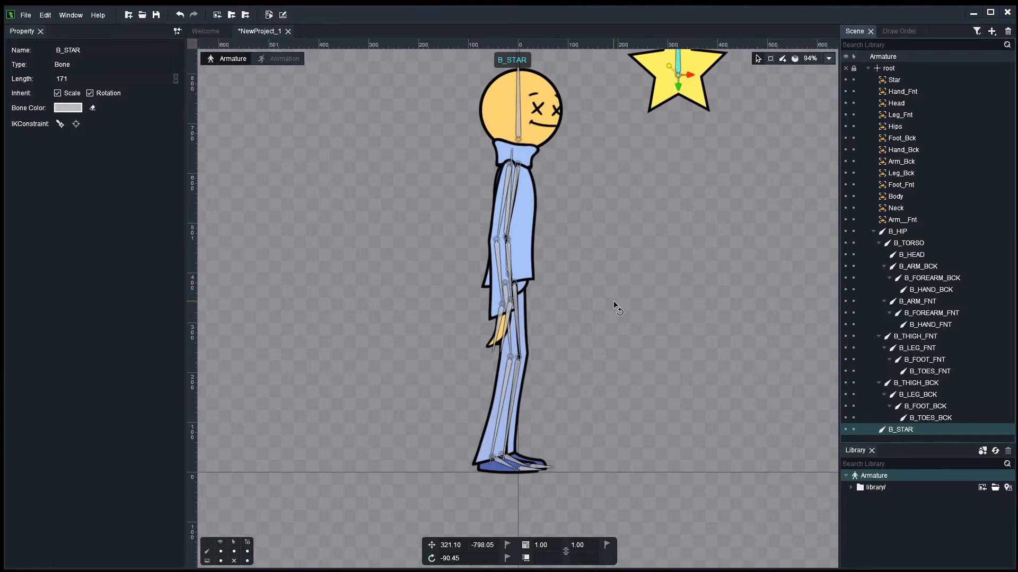
pyautogui.scroll(1, 528, 273)
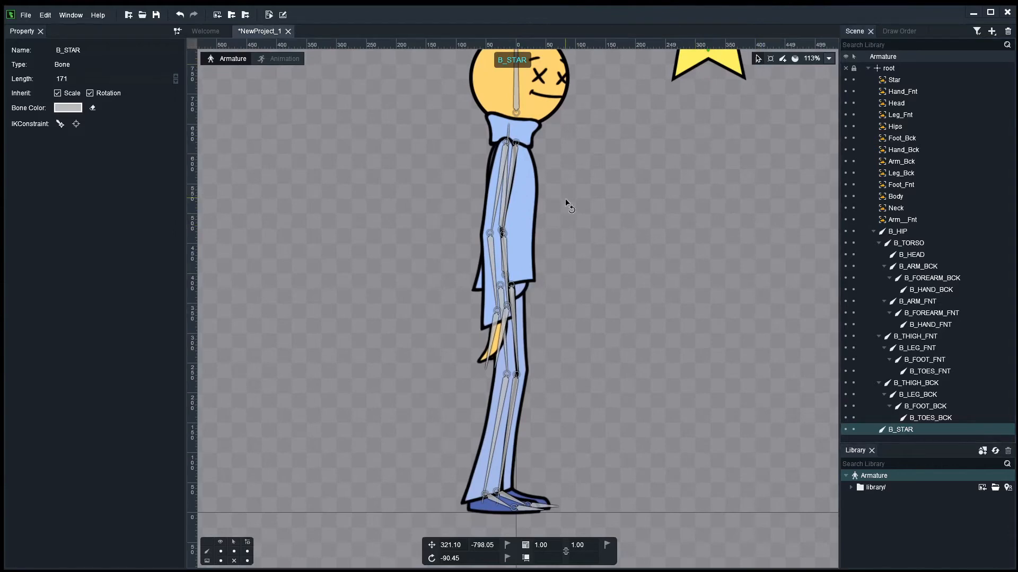
pyautogui.scroll(1, 565, 198)
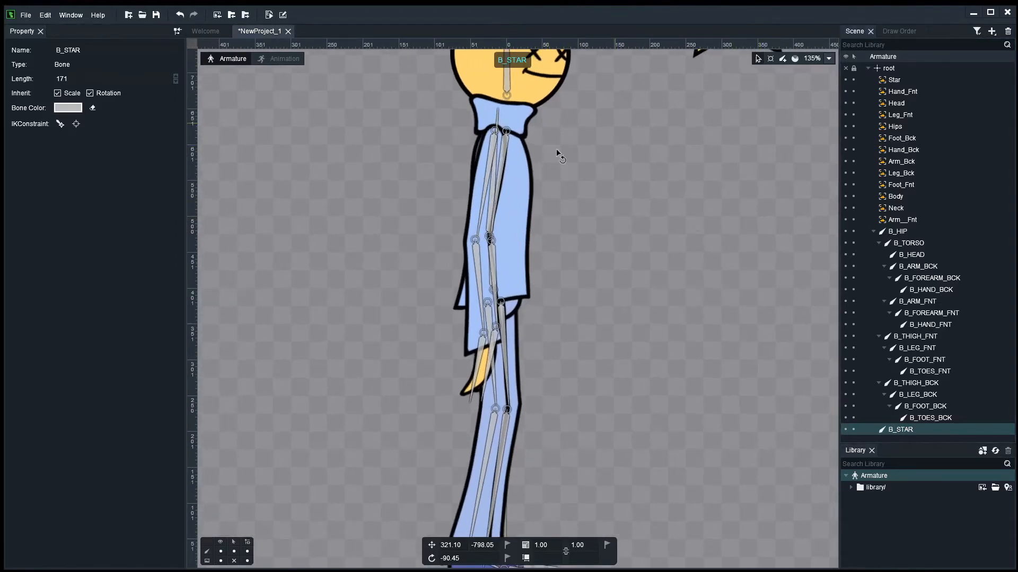
pyautogui.click(488, 161)
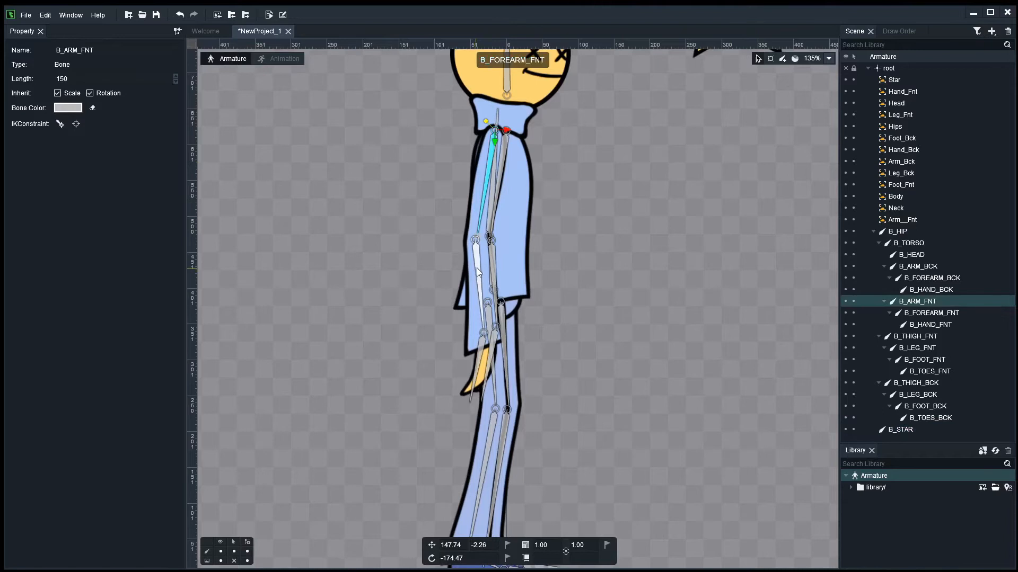
pyautogui.keyDown('shift'); pyautogui.click(476, 268); pyautogui.keyUp('shift')
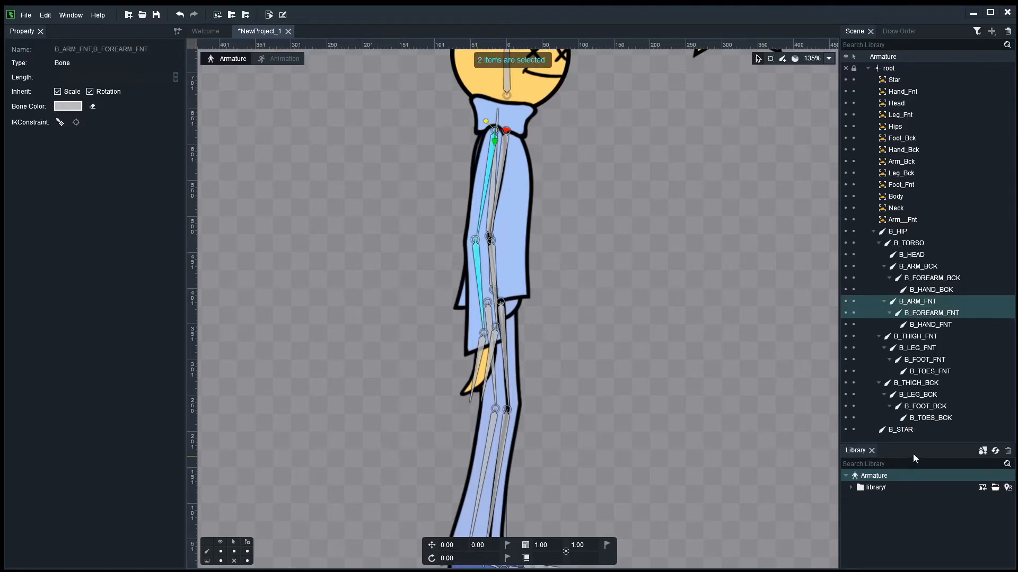
pyautogui.moveTo(916, 443); pyautogui.dragTo(927, 487)
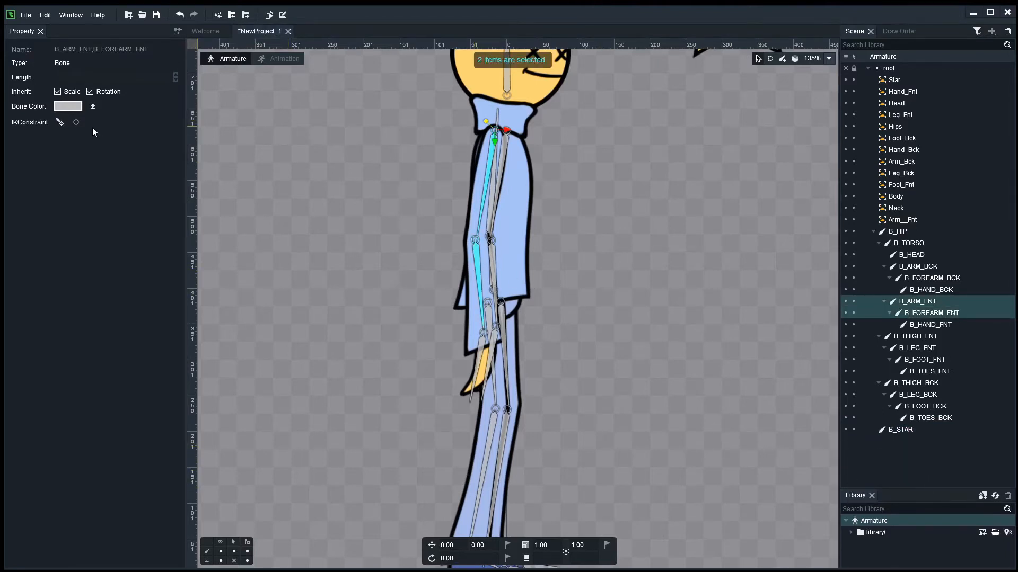
pyautogui.click(61, 123)
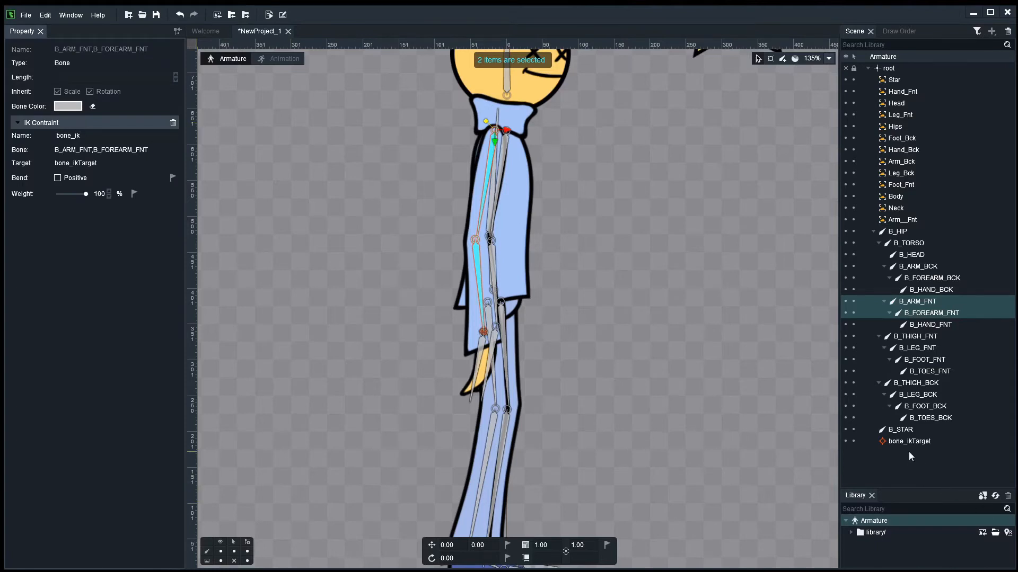
pyautogui.click(641, 227)
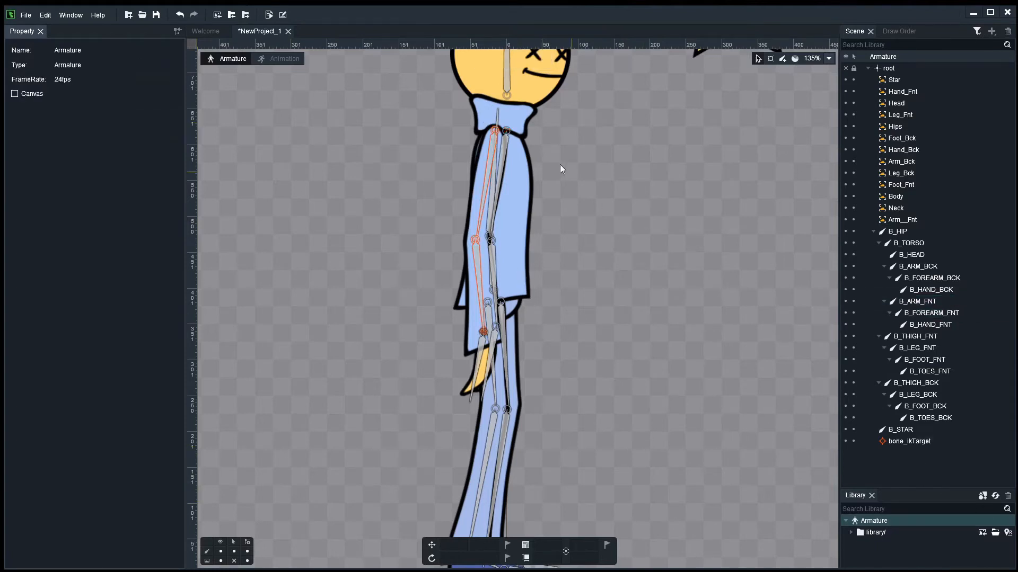
# Create an IK constraint on the back arm's upper arm and forearm bones.
pyautogui.click(505, 157)
pyautogui.keyDown('ctrl'); pyautogui.click(915, 281); pyautogui.keyUp('ctrl')
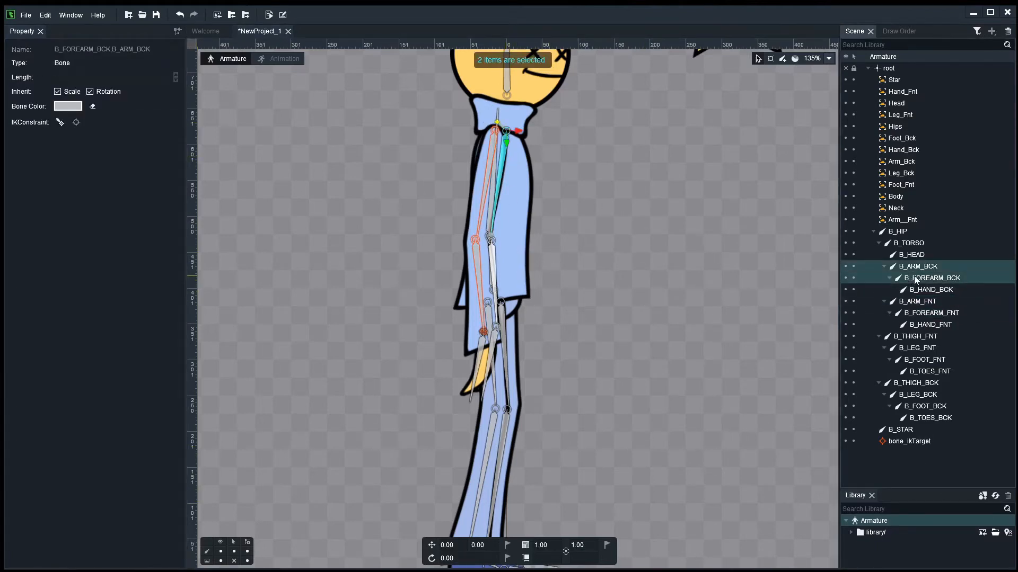
pyautogui.click(60, 122)
pyautogui.click(580, 332)
# Rename the front arm's IK target as IK_ARM_FNT and the back arm's IK target as IK_ARM_BCK.
pyautogui.click(907, 441)
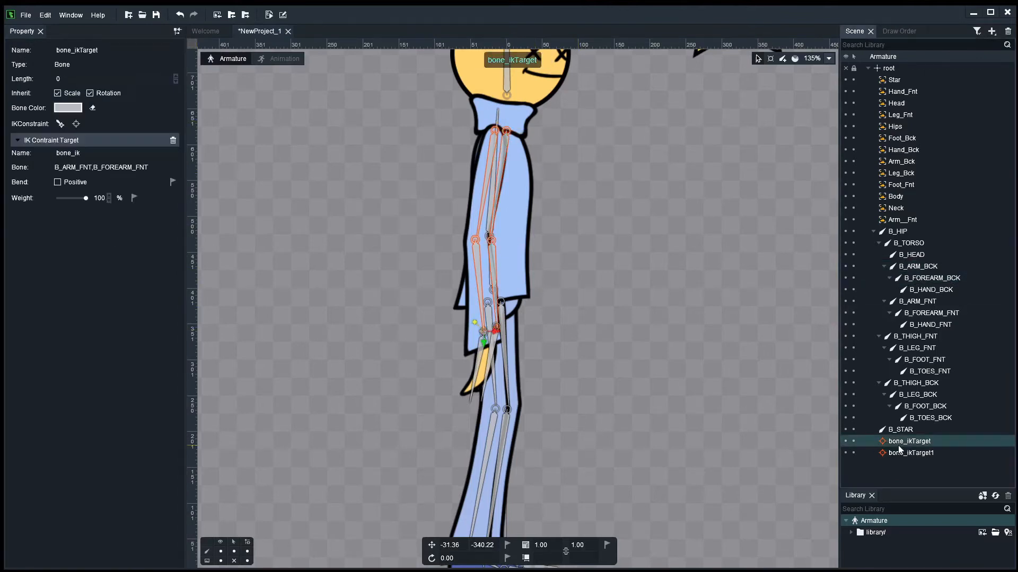
pyautogui.doubleClick(907, 442)
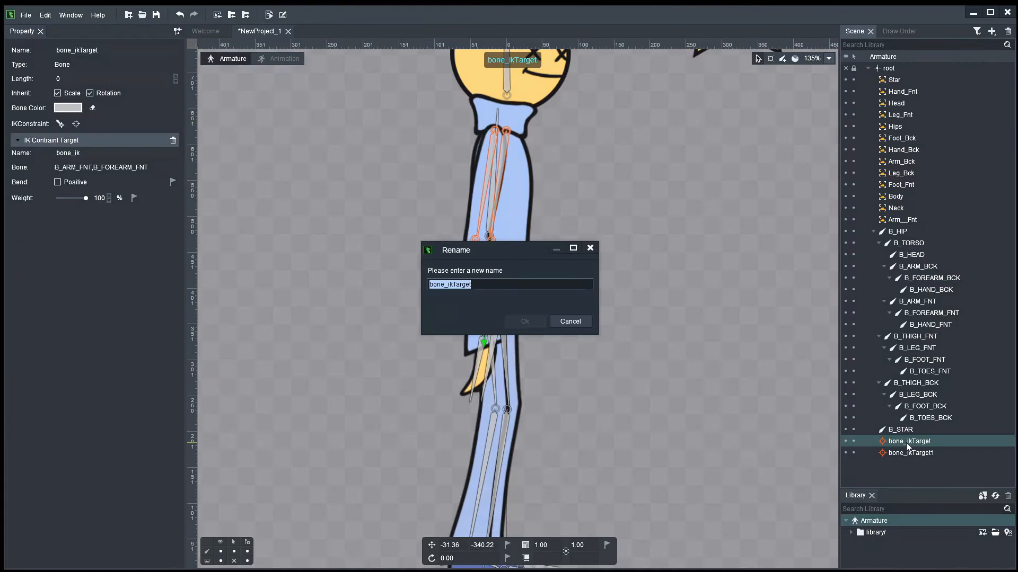
pyautogui.write('O')
pyautogui.press('BackSpace')
pyautogui.press('BackSpace')
pyautogui.press('BackSpace')
pyautogui.write('IK_ARM_FNT')
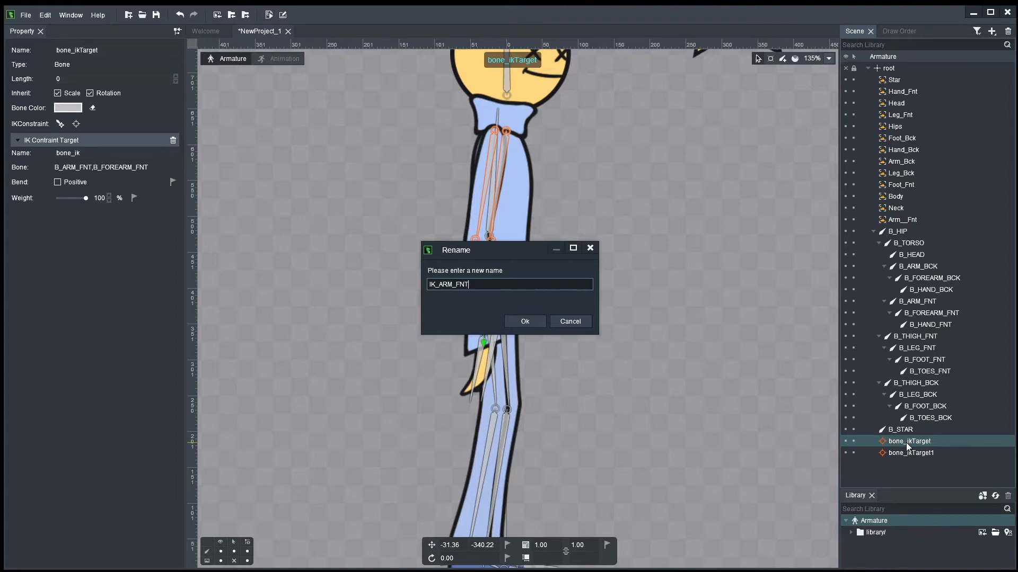
pyautogui.press('Return')
pyautogui.doubleClick(898, 454)
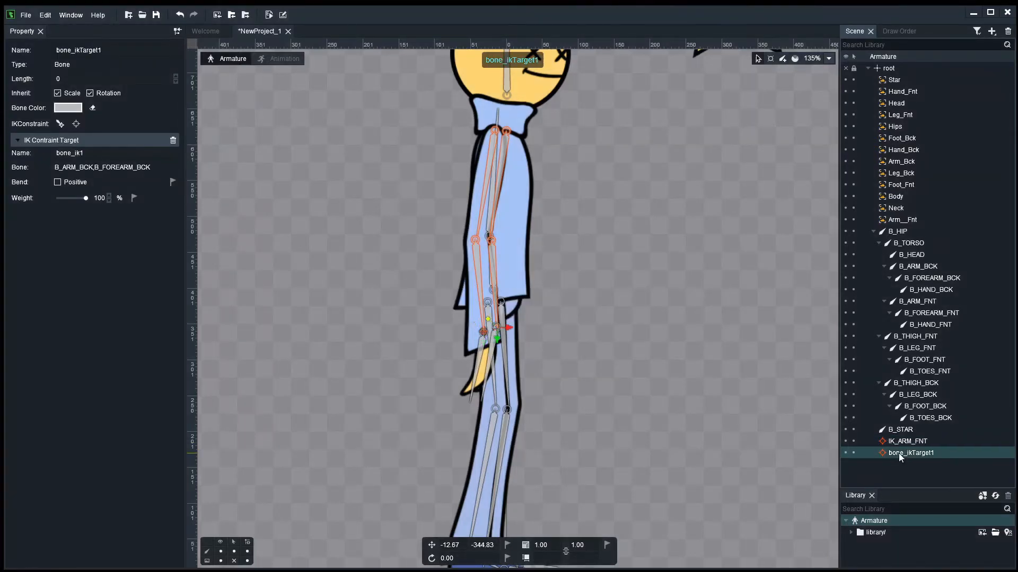
pyautogui.write('IK_ARM_BCK')
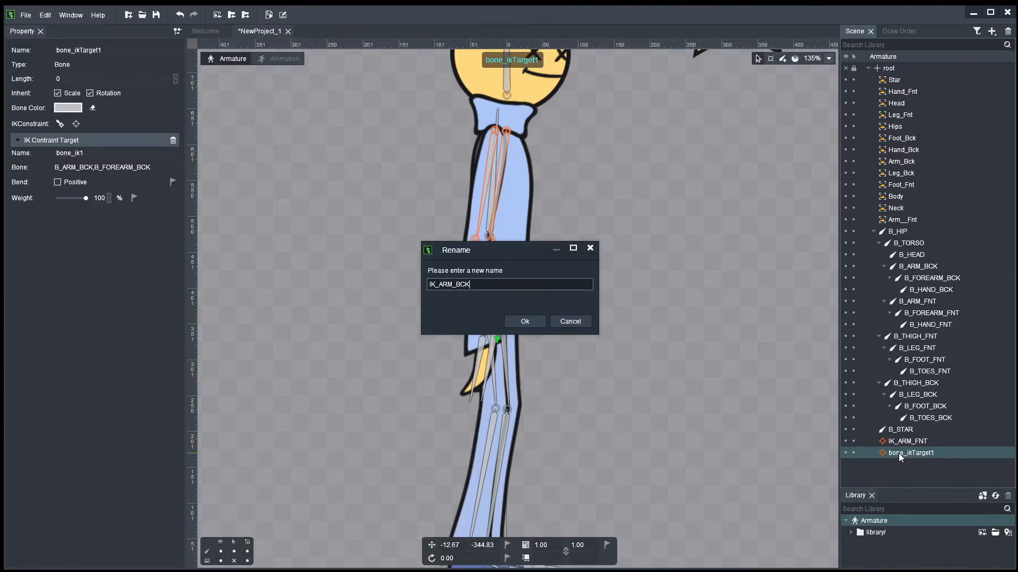
pyautogui.press('Return')
# Create an IK constraint on the front leg's thigh and lower leg bones and rename its target as IK_LEG_FNT.
pyautogui.scroll(-3, 677, 424)
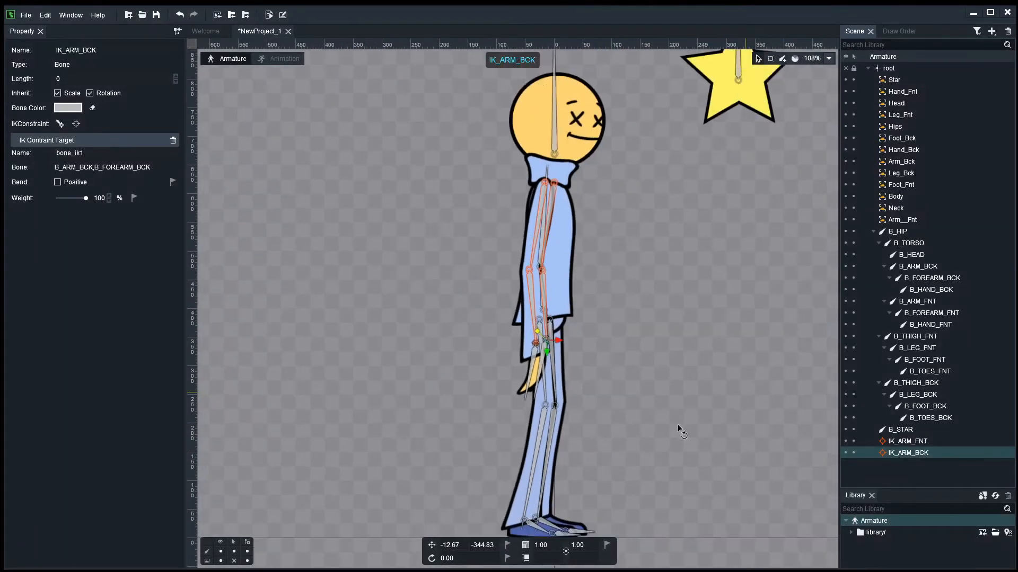
pyautogui.click(516, 310)
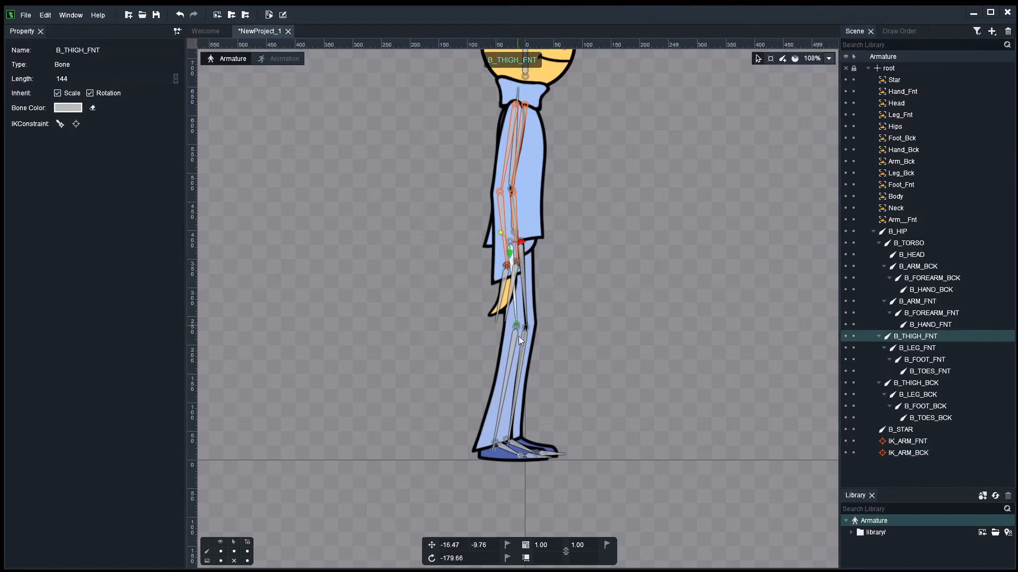
pyautogui.keyDown('shift'); pyautogui.click(513, 340); pyautogui.keyUp('shift')
pyautogui.scroll(2, 570, 352)
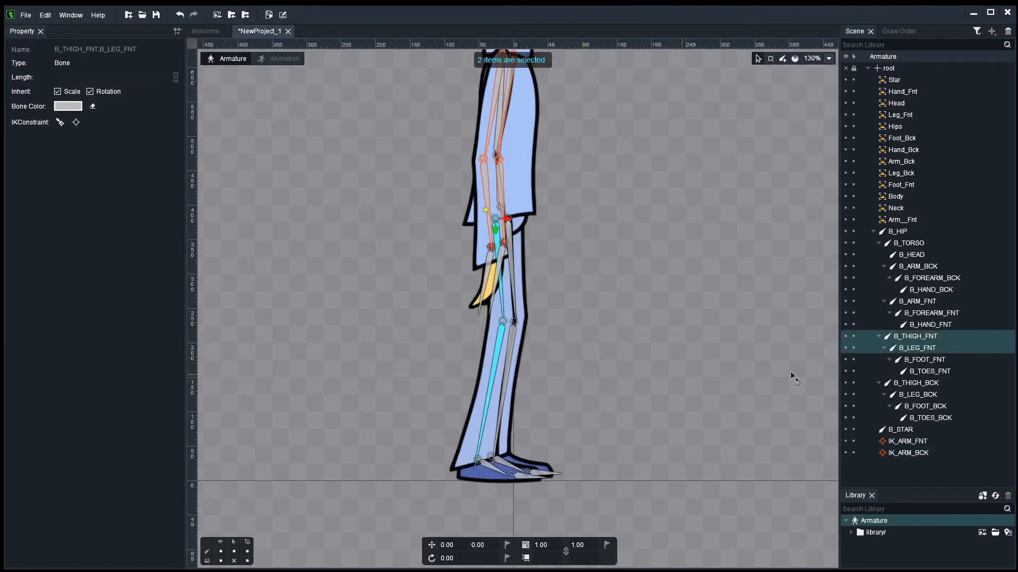
pyautogui.click(61, 123)
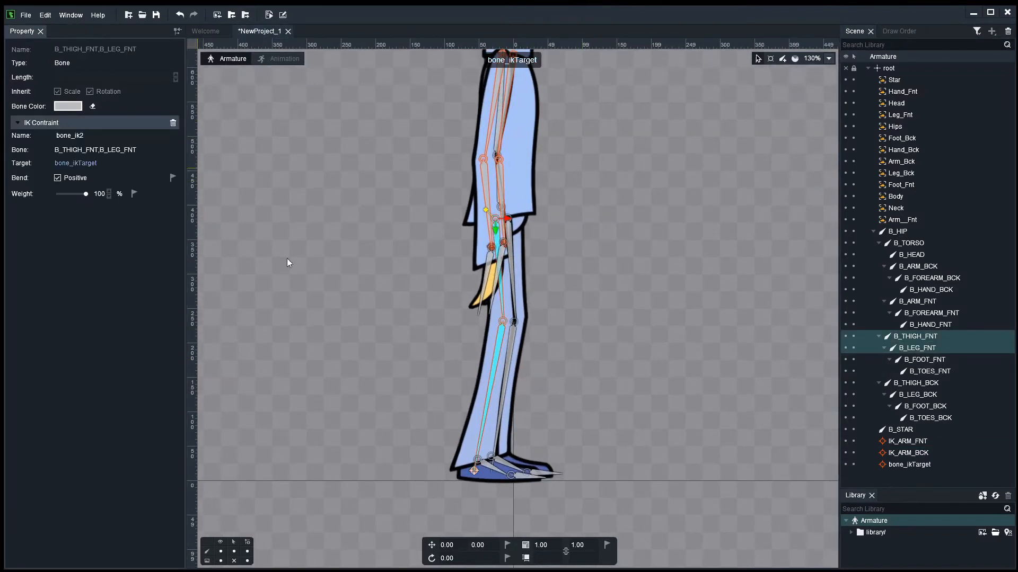
pyautogui.doubleClick(898, 466)
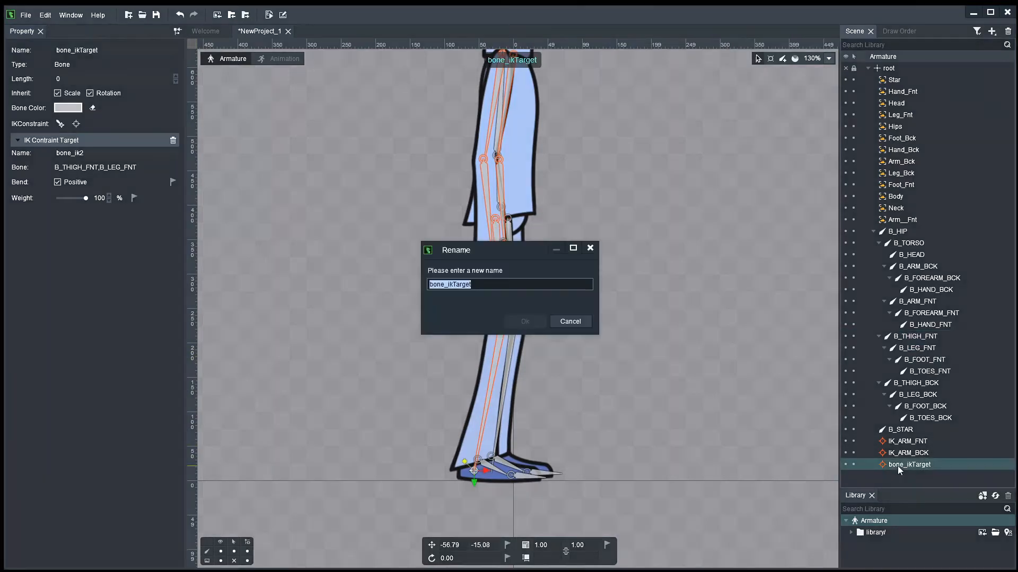
pyautogui.write('IK_LEG_FNT')
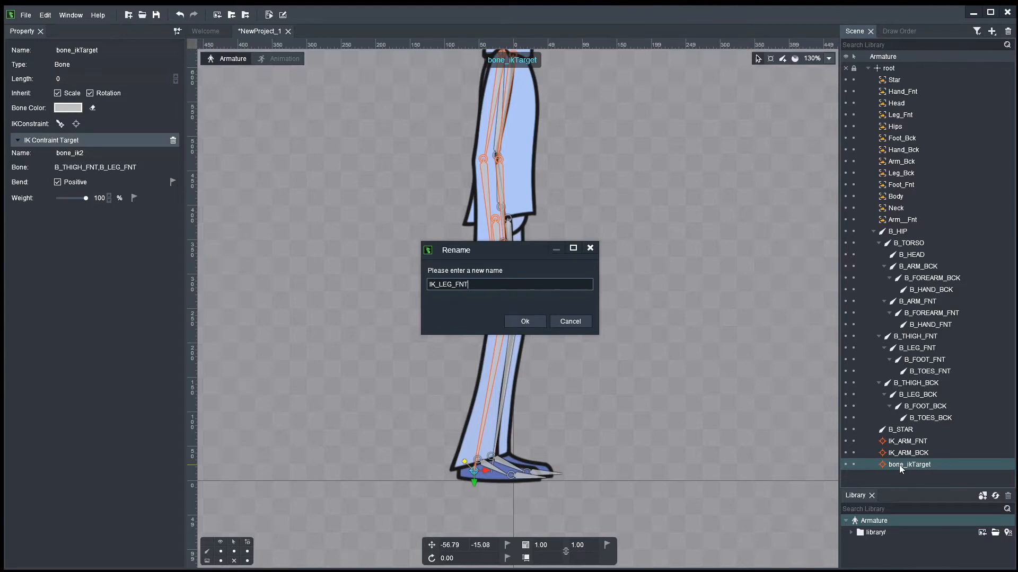
pyautogui.press('Return')
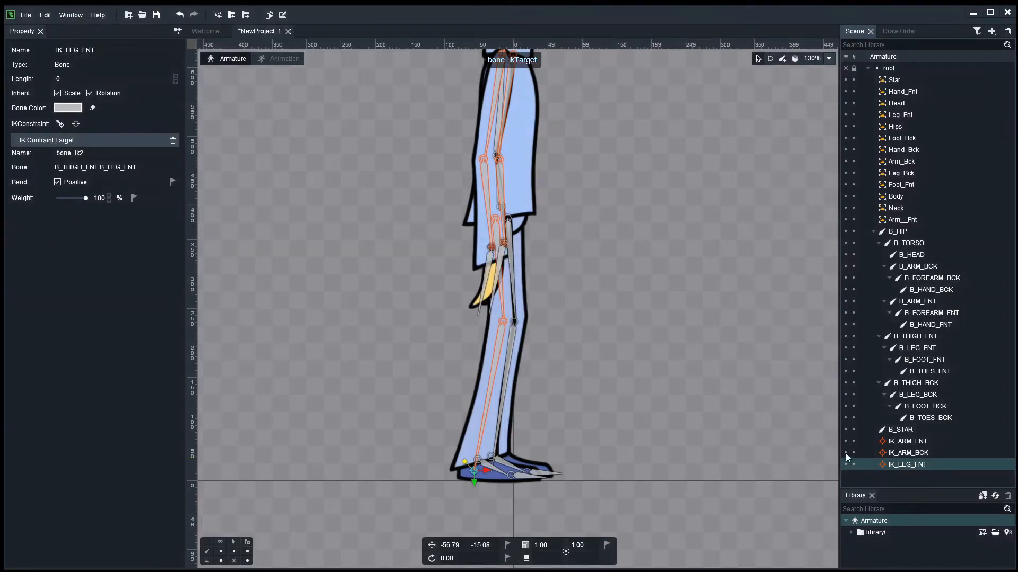
# Create an IK constraint on the back leg's thigh and lower leg bones and rename its target as IK_LEG_BCK.
pyautogui.click(512, 279)
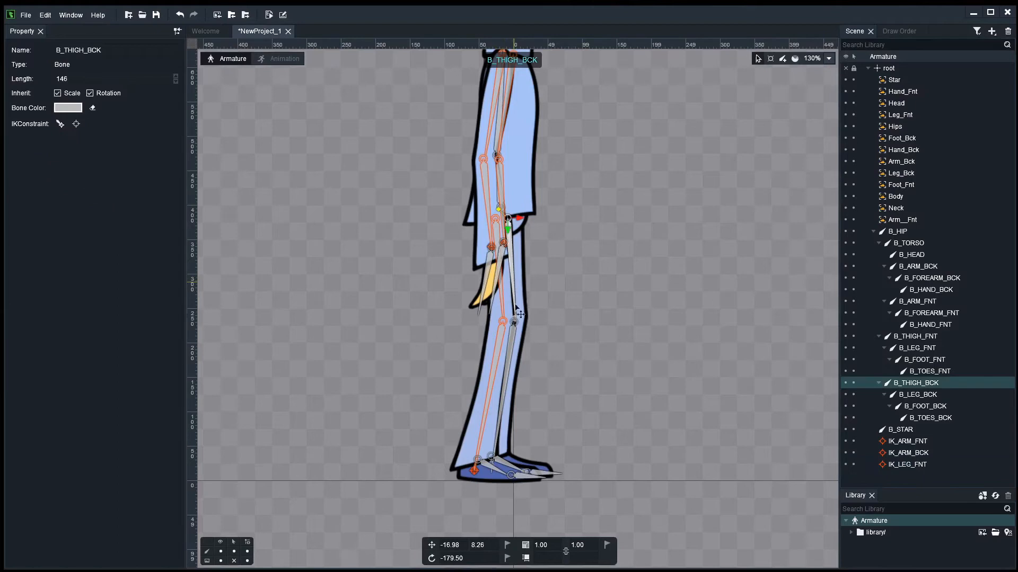
pyautogui.keyDown('shift'); pyautogui.click(512, 334); pyautogui.keyUp('shift')
pyautogui.click(60, 122)
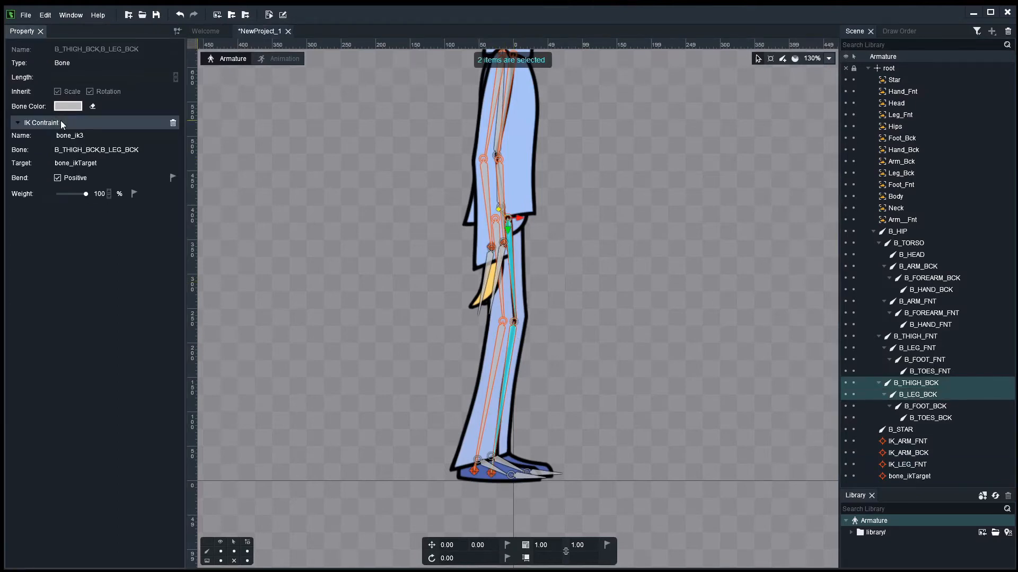
pyautogui.doubleClick(905, 476)
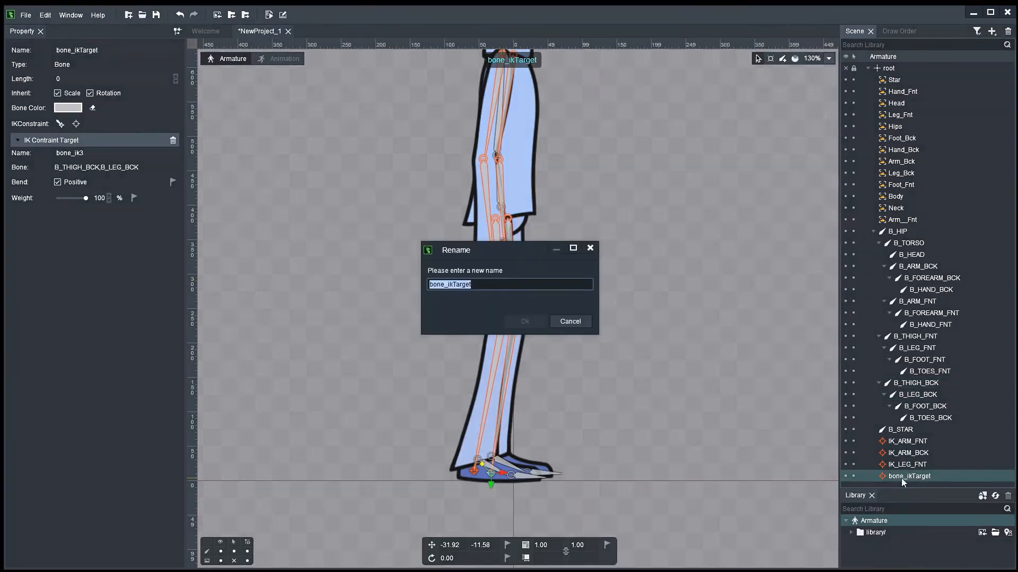
pyautogui.write('IK_LEG')
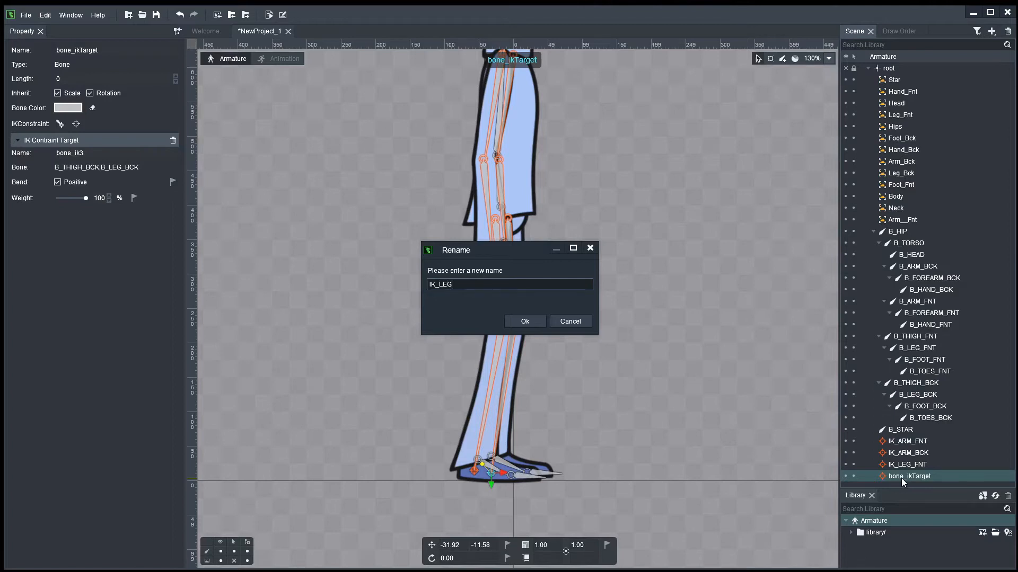
pyautogui.write('_BCK')
pyautogui.press('Return')
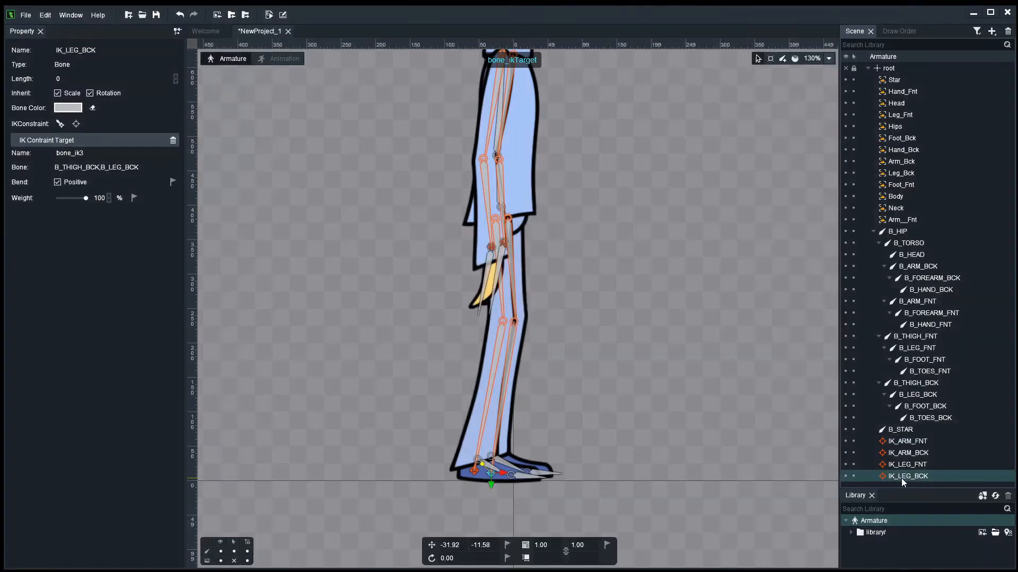
# Create an IK constraint on the front foot and toes bones and rename its target as IK_FOOT_FNT.
pyautogui.scroll(2, 648, 472)
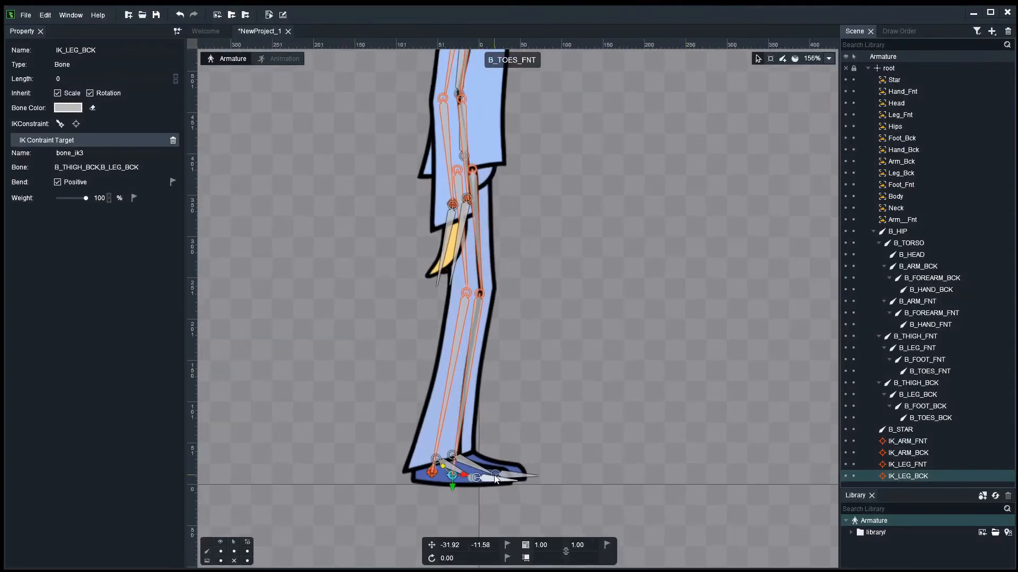
pyautogui.click(480, 479)
pyautogui.keyDown('shift'); pyautogui.click(480, 478); pyautogui.keyUp('shift')
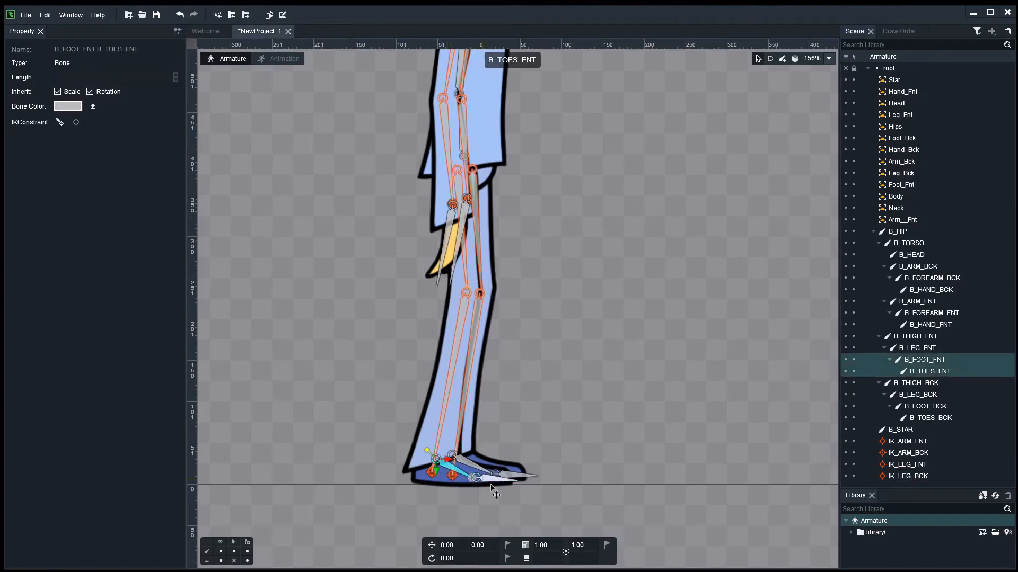
pyautogui.click(61, 122)
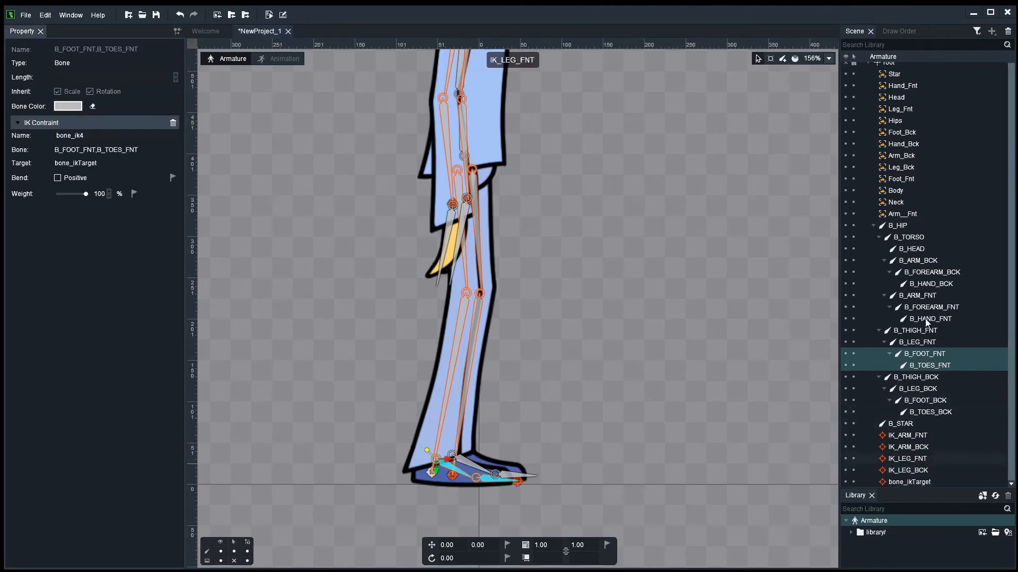
pyautogui.click(873, 226)
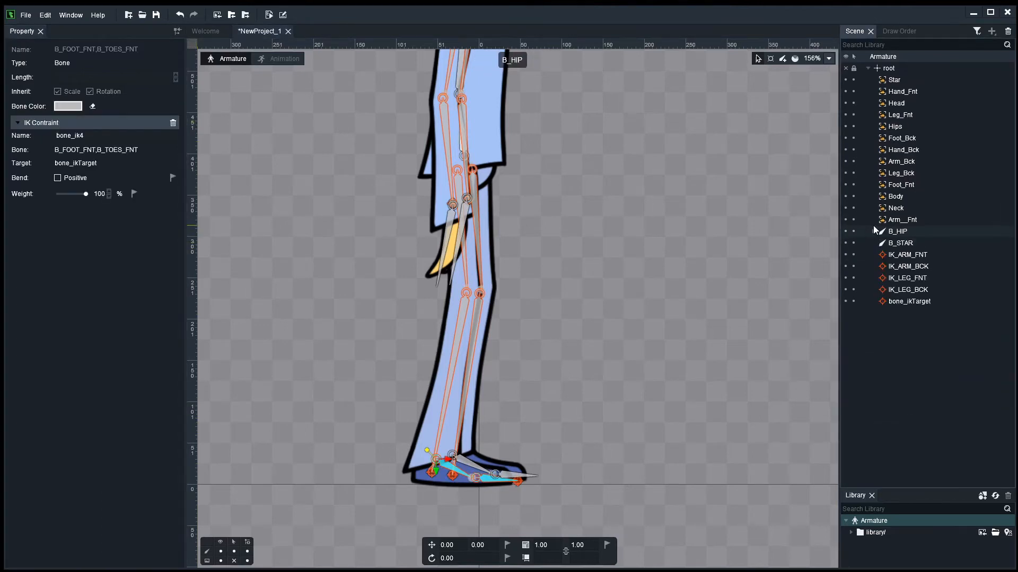
pyautogui.doubleClick(901, 301)
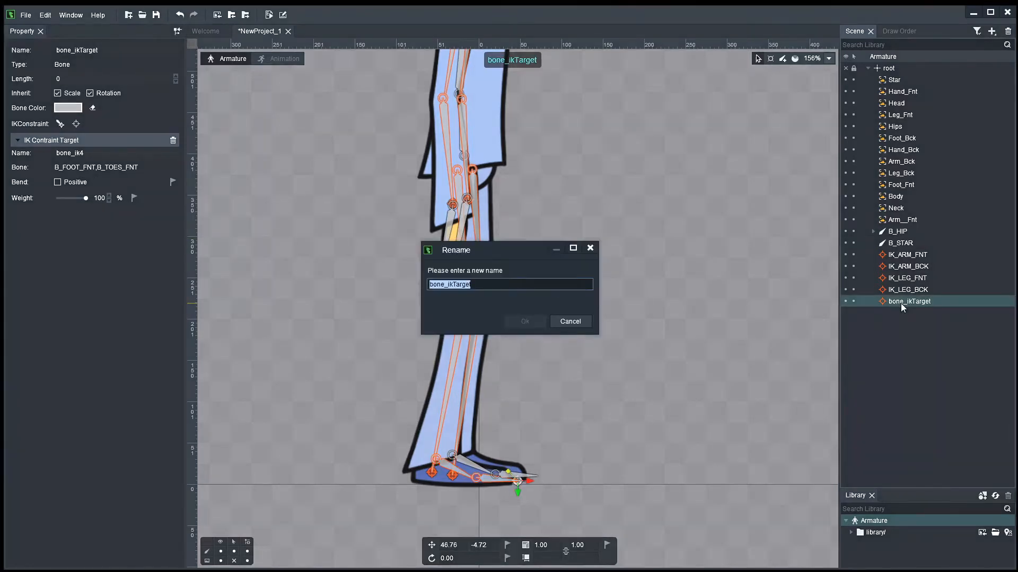
pyautogui.write('IK_FOO')
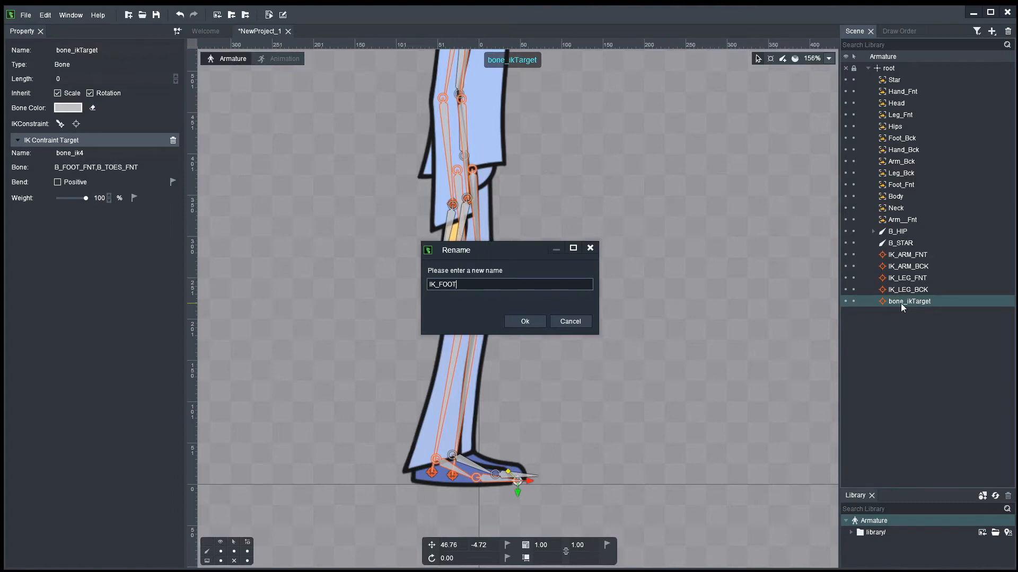
pyautogui.write('T')
pyautogui.press('Return')
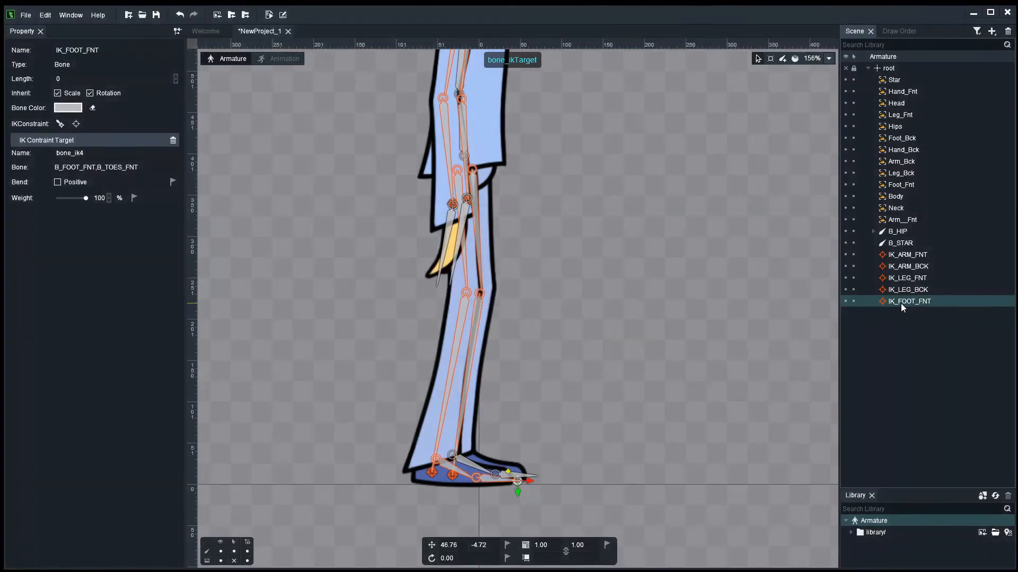
# Create an IK constraint on the back foot and toes bones and rename its target as IK_FOOT_BCK.
pyautogui.click(476, 465)
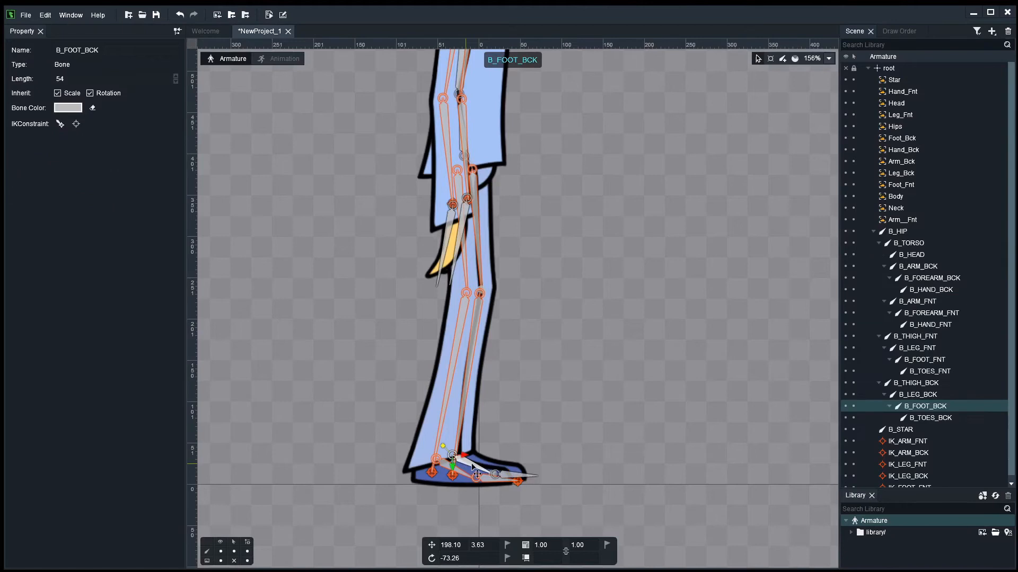
pyautogui.keyDown('shift'); pyautogui.click(518, 476); pyautogui.keyUp('shift')
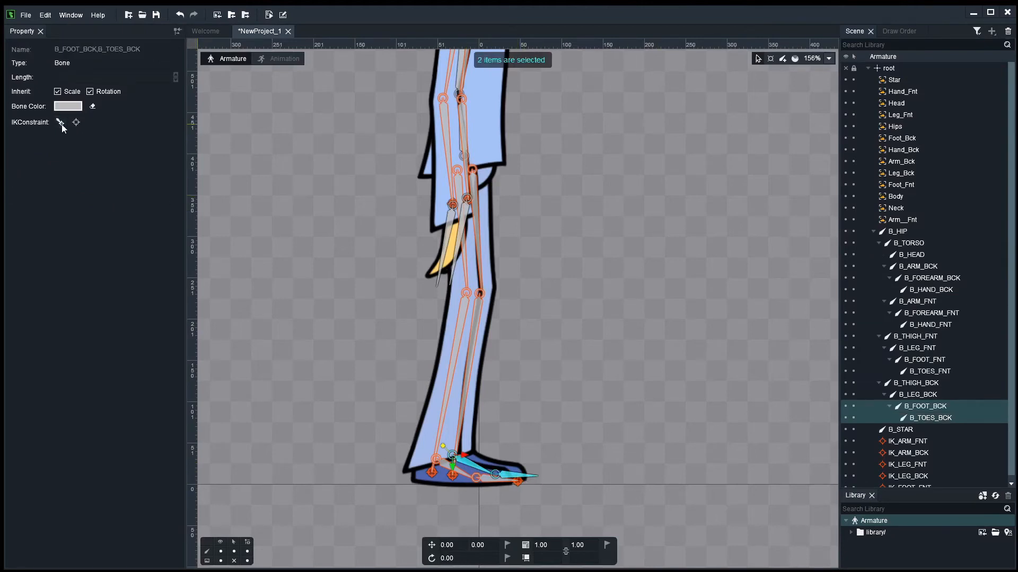
pyautogui.click(60, 122)
pyautogui.scroll(-1, 914, 453)
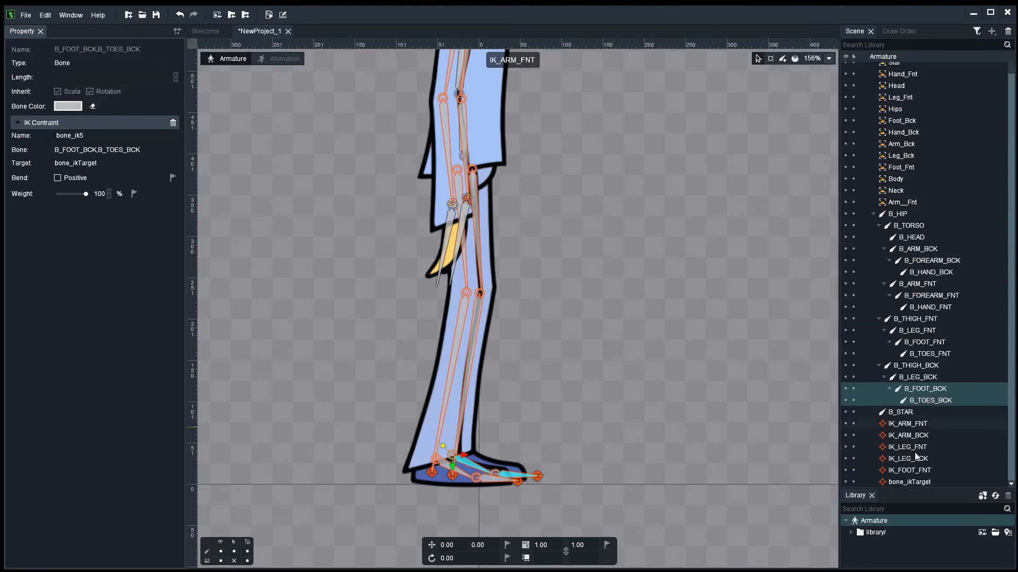
pyautogui.doubleClick(898, 481)
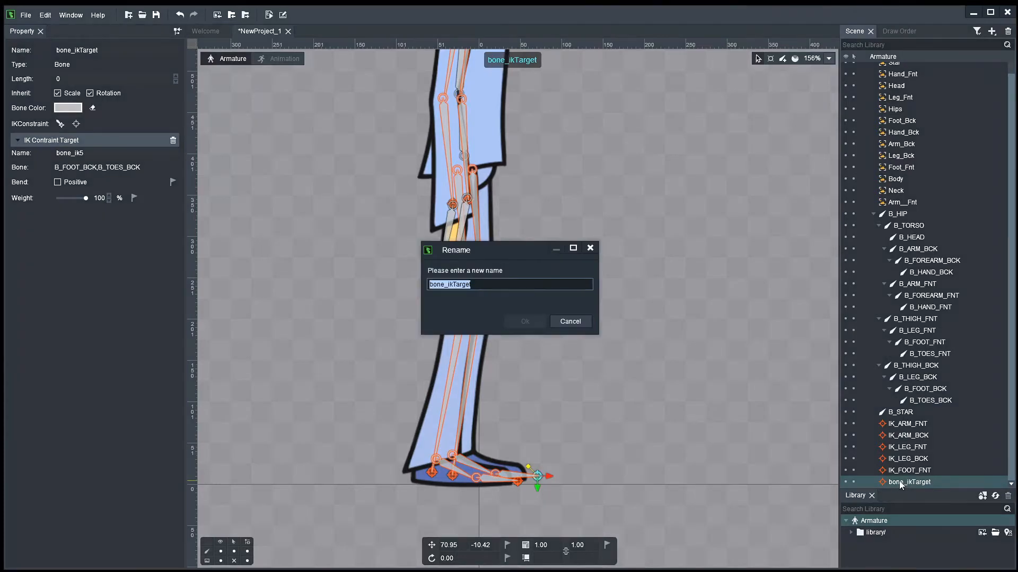
pyautogui.write('IK_FOOT_')
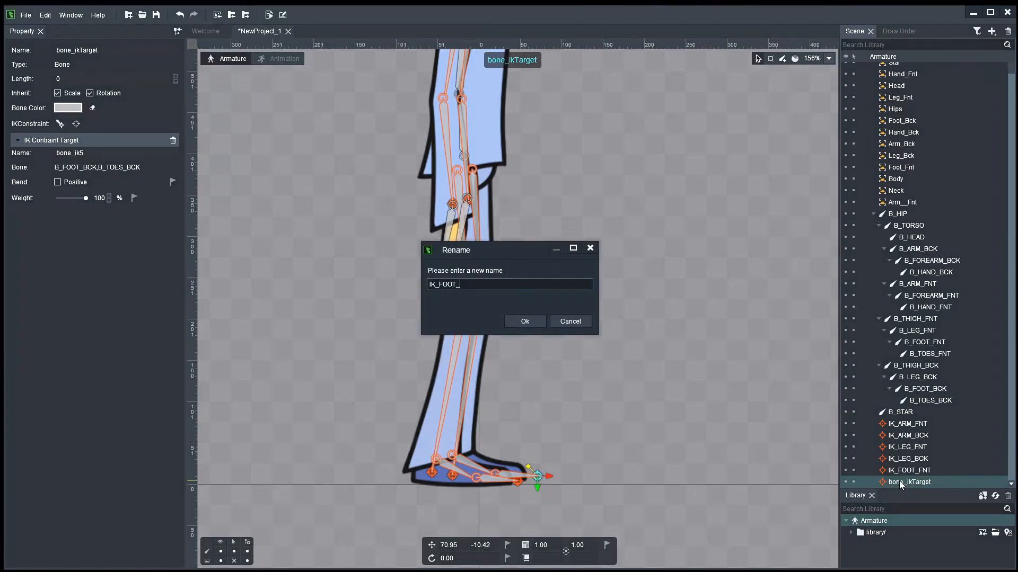
pyautogui.write('BCK')
pyautogui.press('Return')
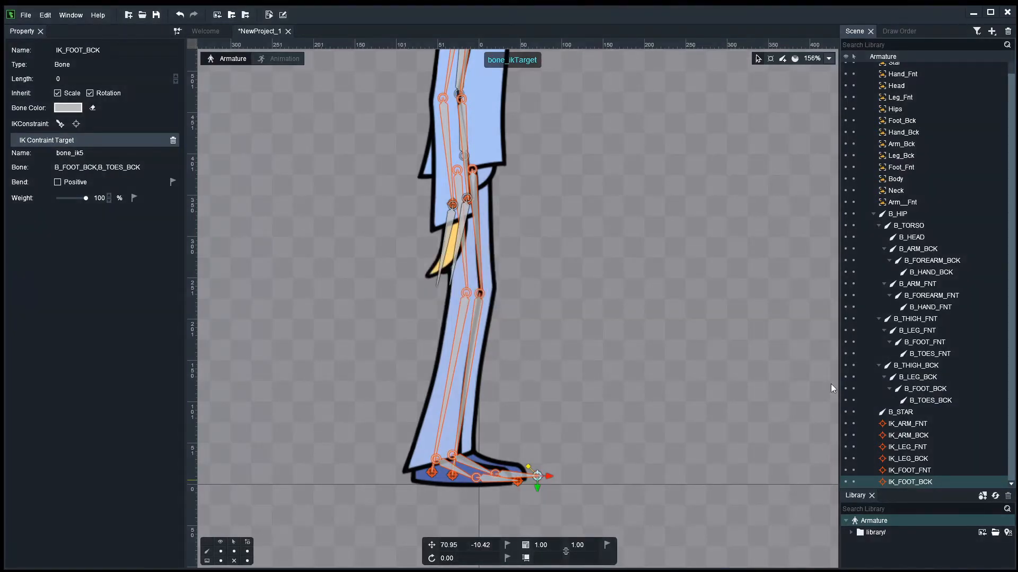
# Try to create an IK constraint on the front hand bone with a target picked just below the hand.
pyautogui.scroll(-1, 602, 329)
pyautogui.moveTo(598, 302); pyautogui.dragTo(593, 378)
pyautogui.scroll(1, 570, 310)
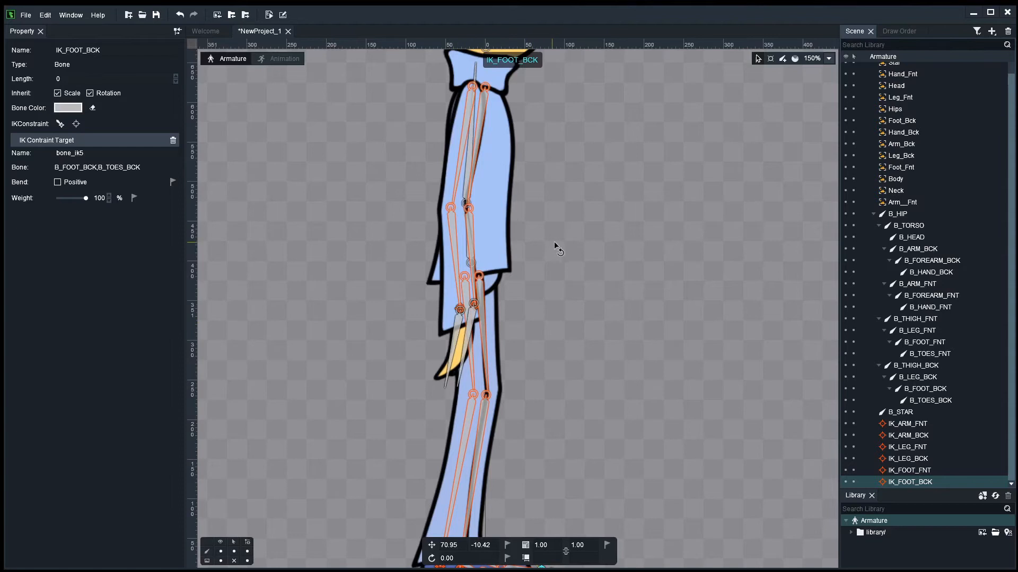
pyautogui.moveTo(554, 244); pyautogui.dragTo(566, 278)
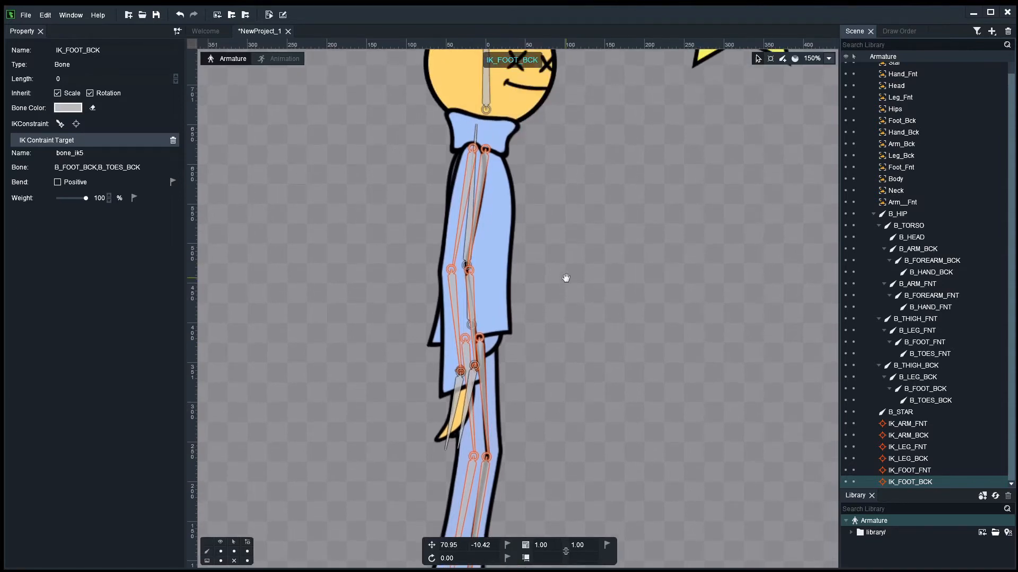
pyautogui.click(456, 395)
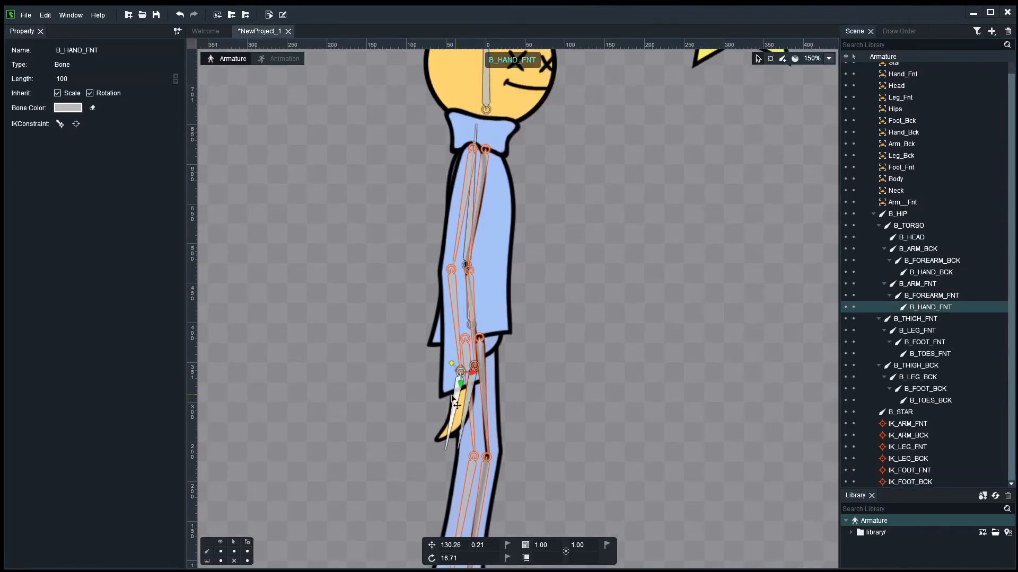
pyautogui.click(78, 125)
pyautogui.click(429, 471)
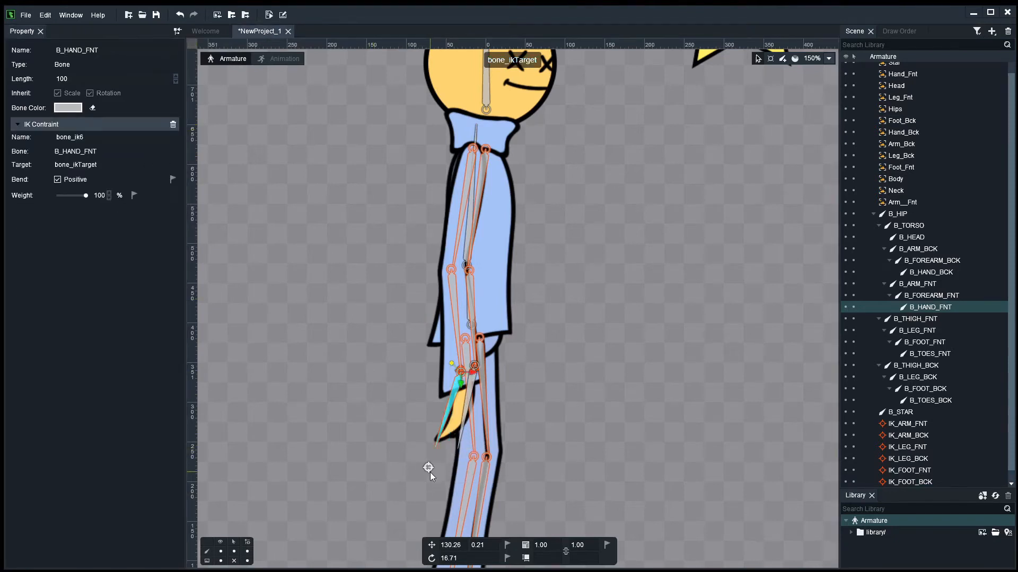
pyautogui.hotkey('ctrl', 'z')
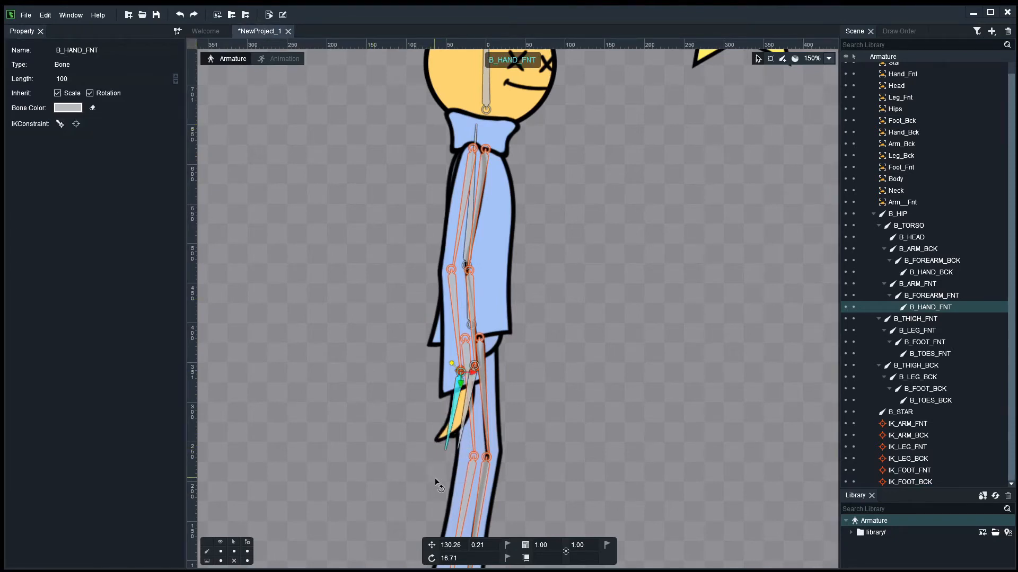
# Create an IK constraint on the front hand bone with its target at the bone's tip and rename the target as IK_HAND_FNT.
pyautogui.click(76, 124)
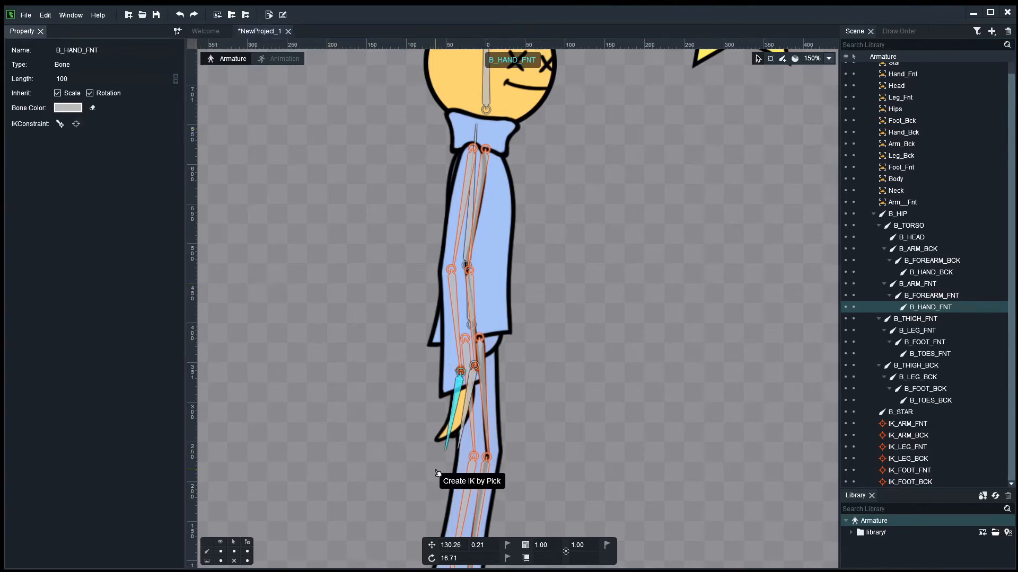
pyautogui.click(61, 125)
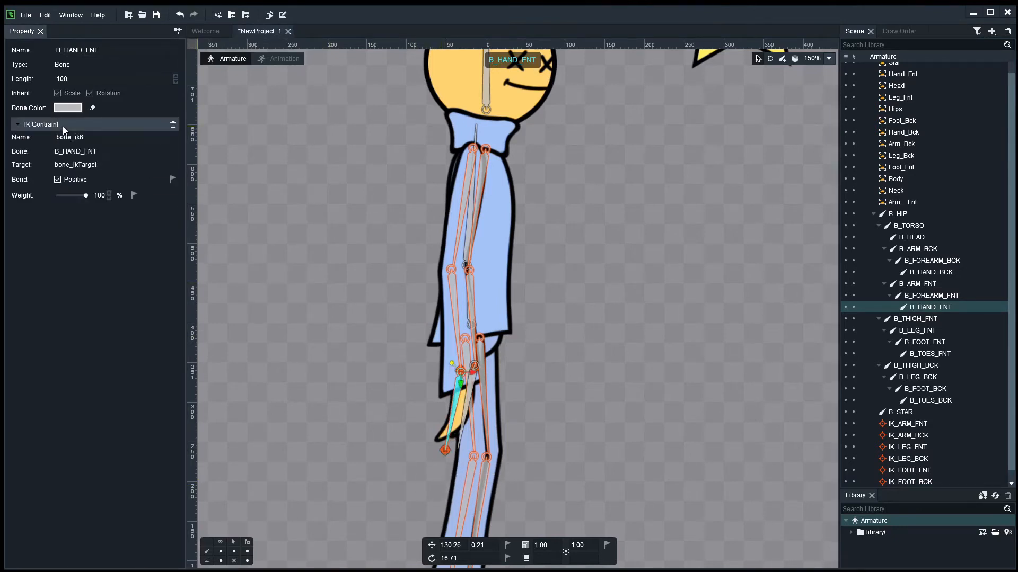
pyautogui.scroll(-1, 930, 430)
pyautogui.click(907, 483)
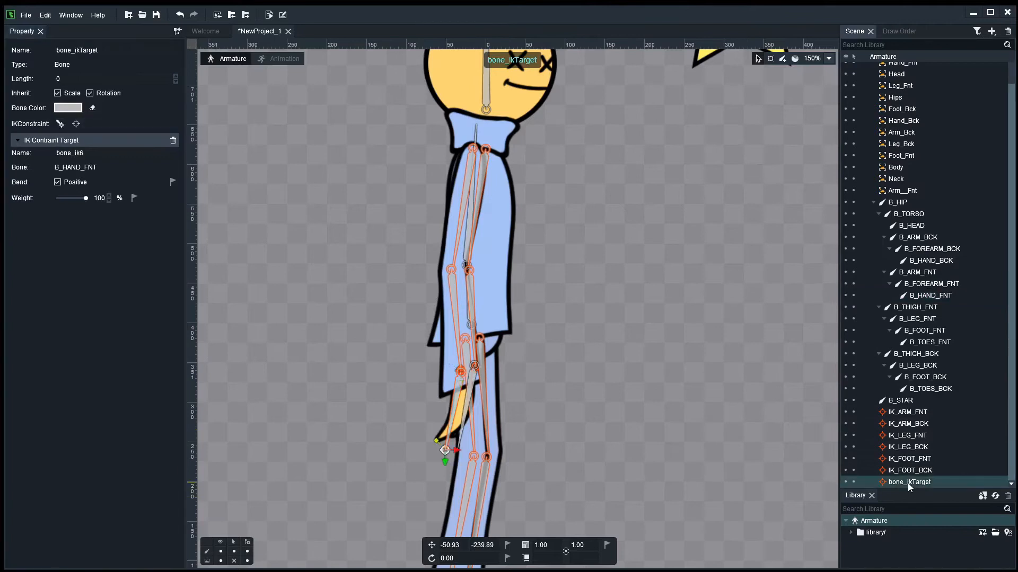
pyautogui.doubleClick(923, 482)
pyautogui.write('IK_HA')
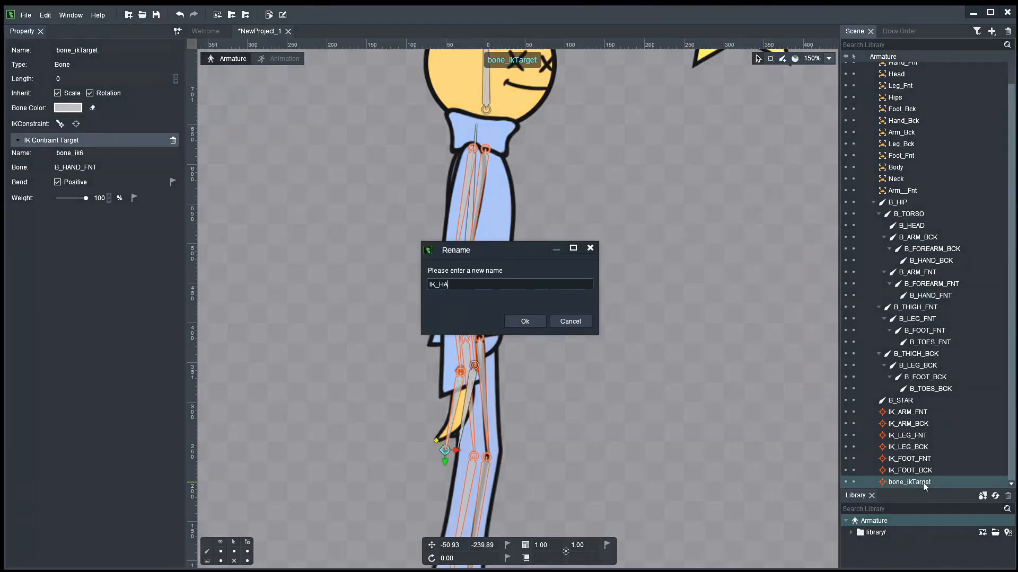
pyautogui.write('ND_FNT')
pyautogui.press('Return')
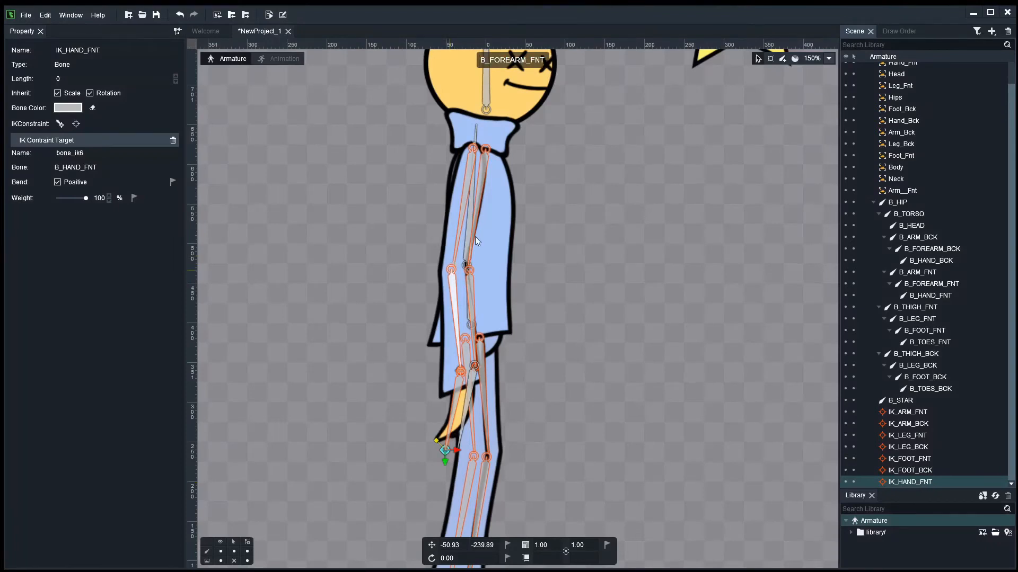
# Create an IK constraint on the back hand bone and rename its target as IK_HAND_BCK.
pyautogui.click(727, 120)
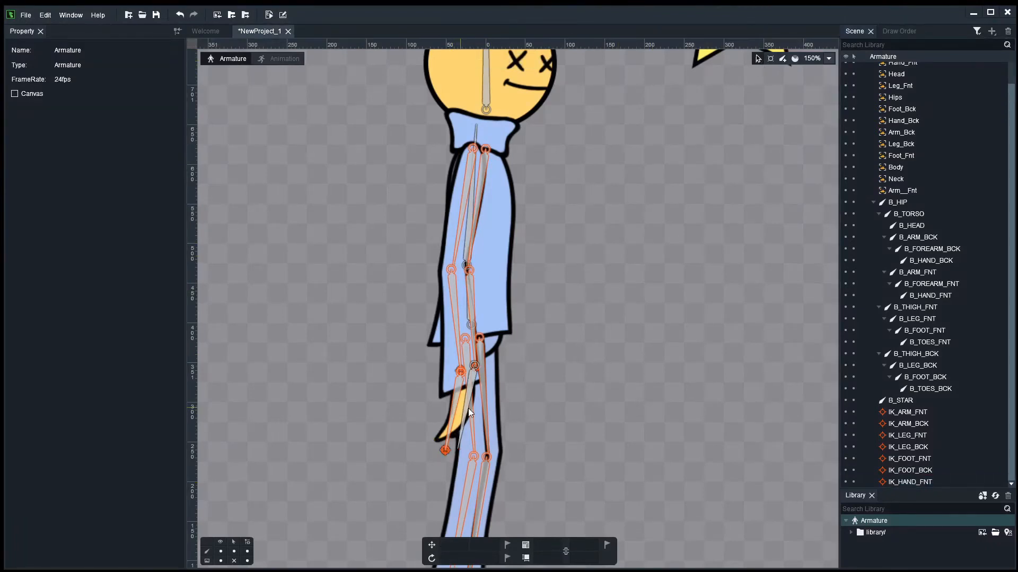
pyautogui.click(468, 408)
pyautogui.click(75, 124)
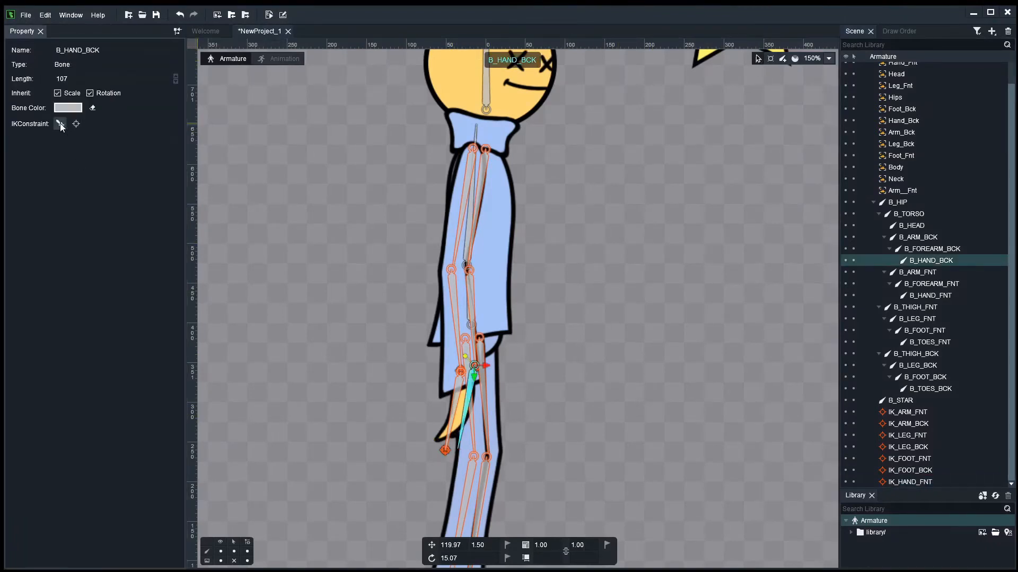
pyautogui.click(905, 482)
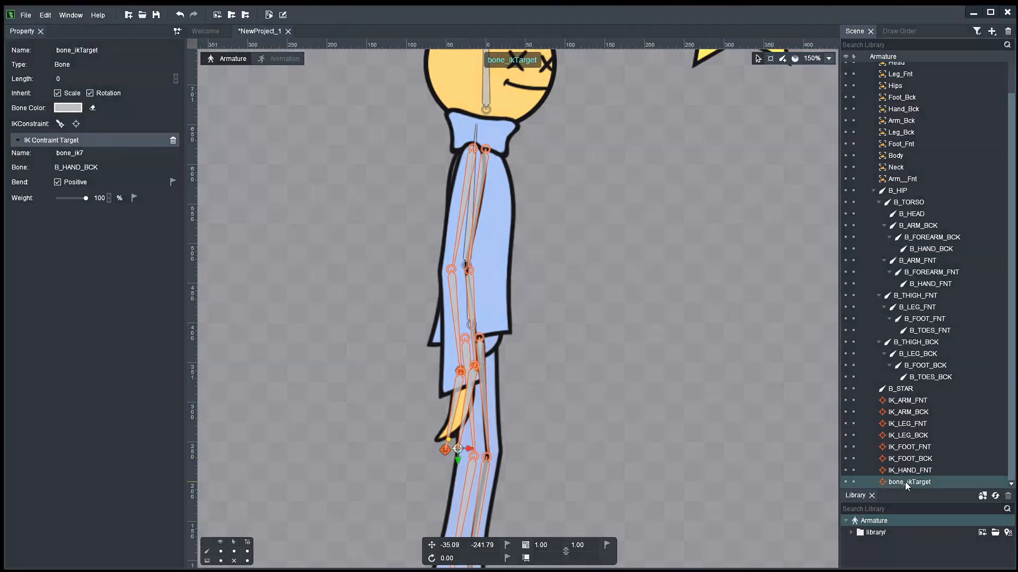
pyautogui.doubleClick(902, 482)
pyautogui.write('IK')
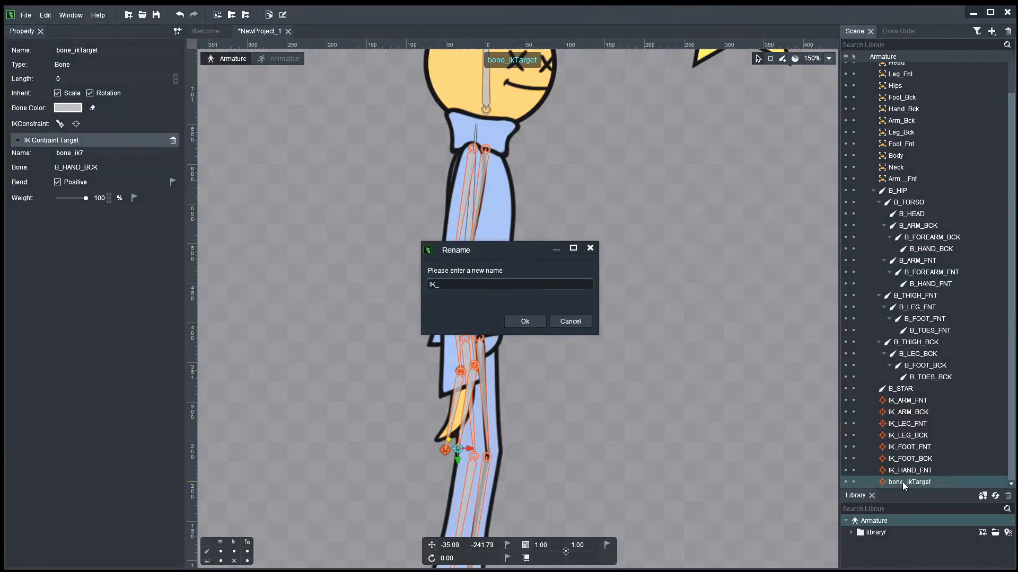
pyautogui.write('_HAND_BCK')
pyautogui.press('Return')
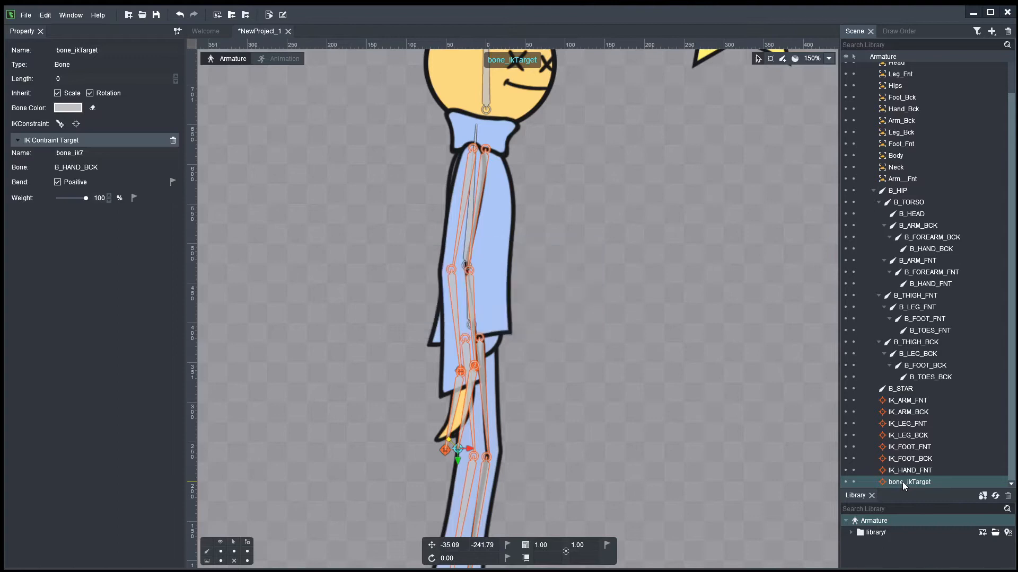
# Create an IK constraint on the B_HIP and B_TORSO bones and rename its target as IK_BODY.
pyautogui.click(468, 312)
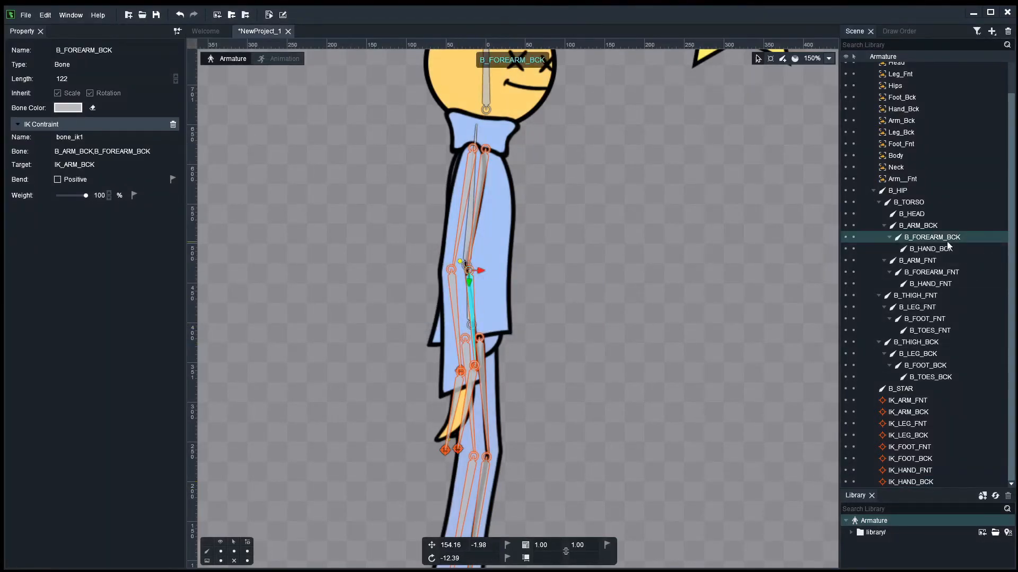
pyautogui.click(898, 190)
pyautogui.keyDown('shift'); pyautogui.click(907, 202); pyautogui.keyUp('shift')
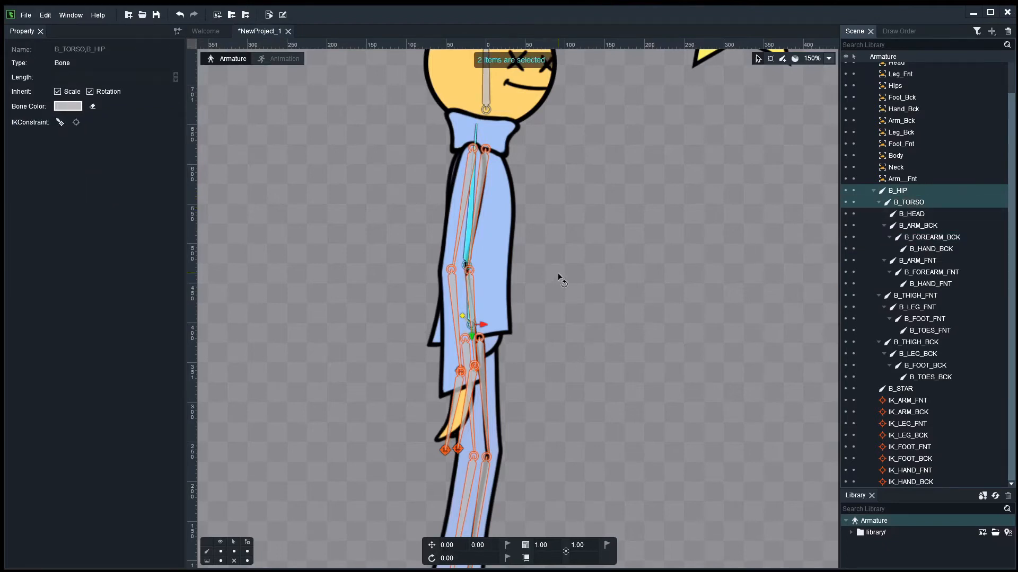
pyautogui.moveTo(582, 276); pyautogui.dragTo(583, 321)
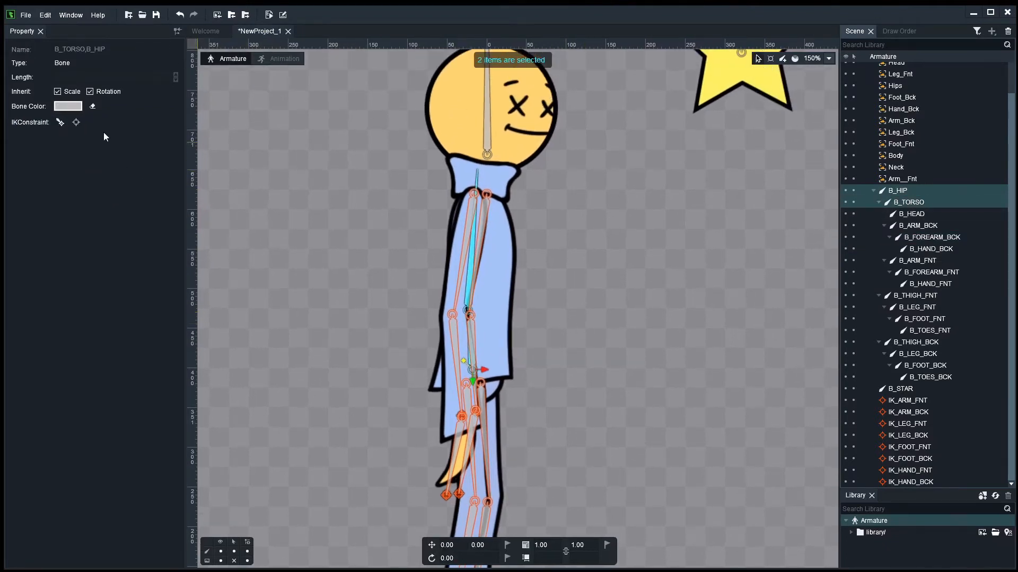
pyautogui.click(59, 123)
pyautogui.scroll(-1, 911, 479)
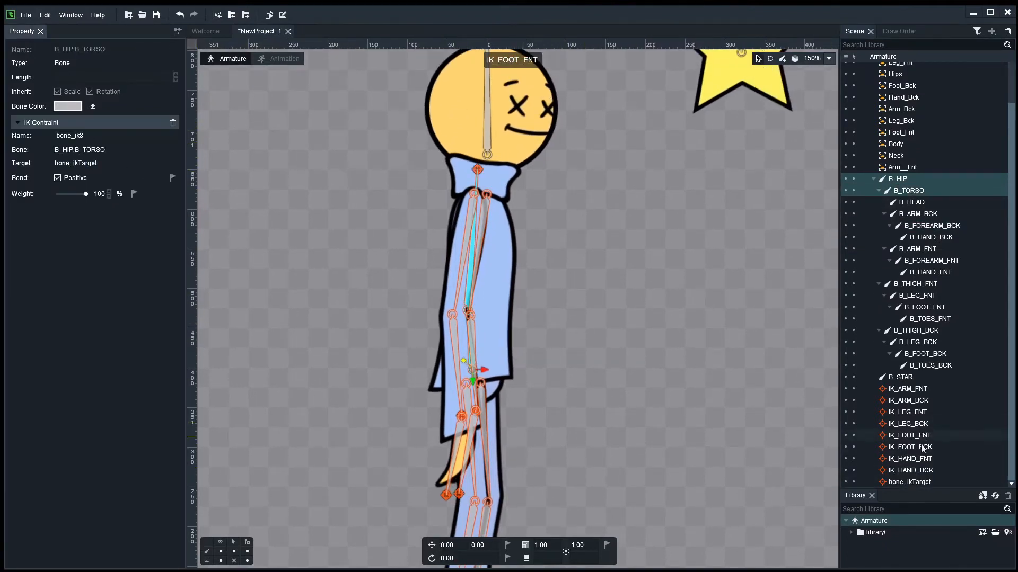
pyautogui.doubleClick(910, 482)
pyautogui.write('IK_BODY')
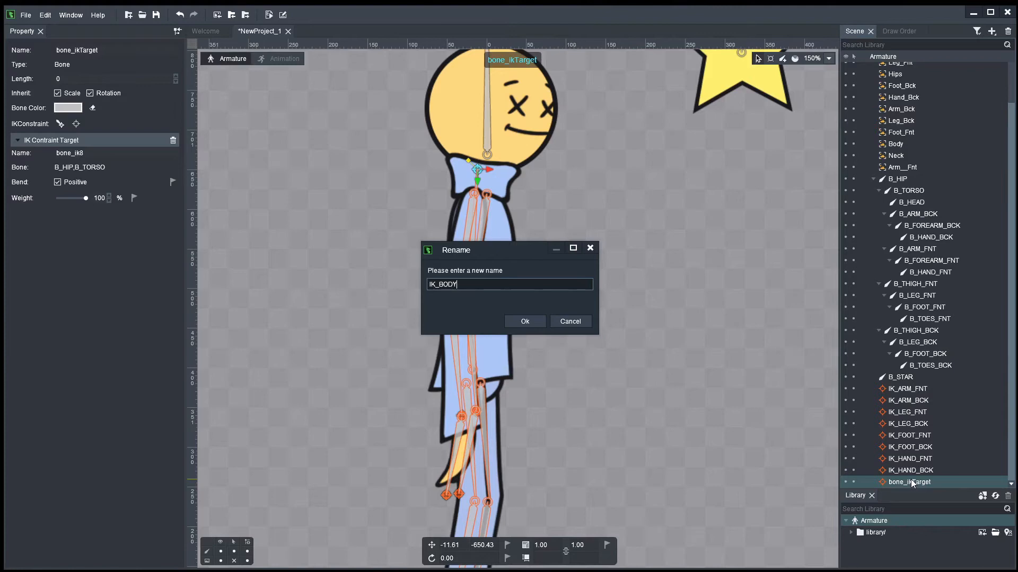
pyautogui.press('Return')
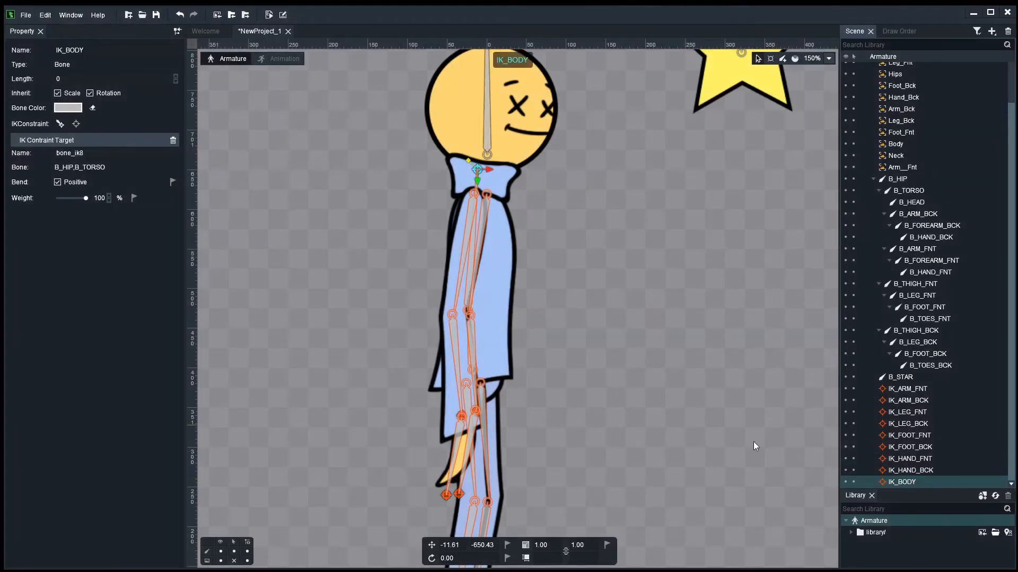
# Collapse the B_HIP hierarchy and set the length of all nine IK target bones, from IK_ARM_FNT to IK_BODY, to 200.
pyautogui.scroll(-3, 566, 361)
pyautogui.click(568, 362)
pyautogui.scroll(-2, 567, 362)
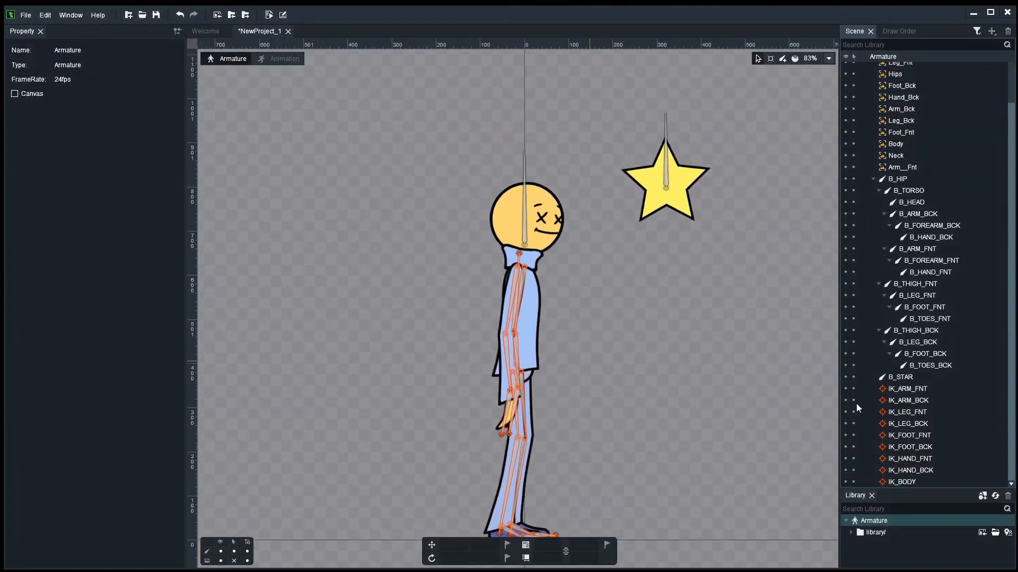
pyautogui.moveTo(711, 395); pyautogui.dragTo(689, 331)
pyautogui.scroll(2, 538, 386)
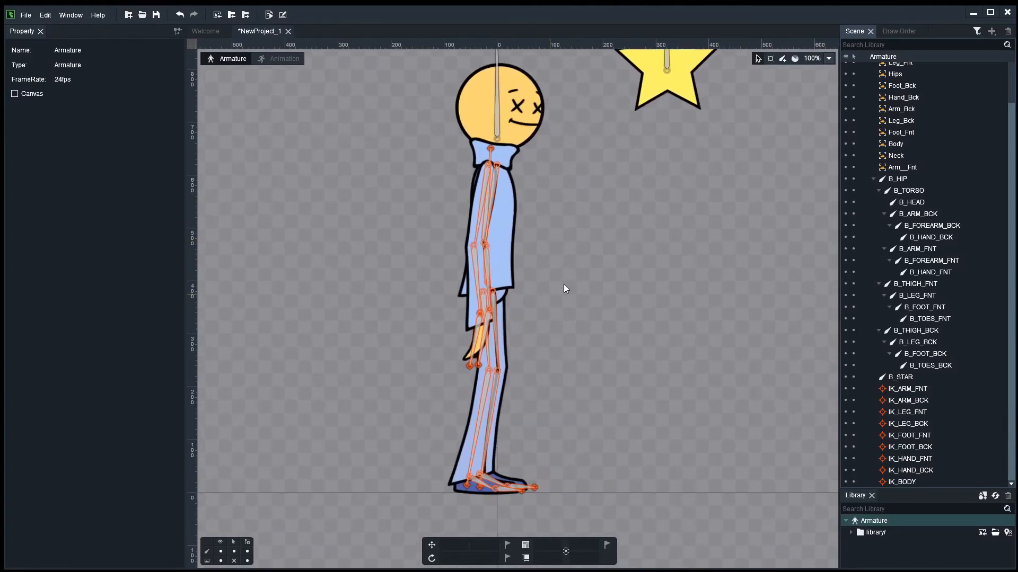
pyautogui.click(873, 178)
pyautogui.click(879, 255)
pyautogui.keyDown('shift'); pyautogui.click(880, 348); pyautogui.keyUp('shift')
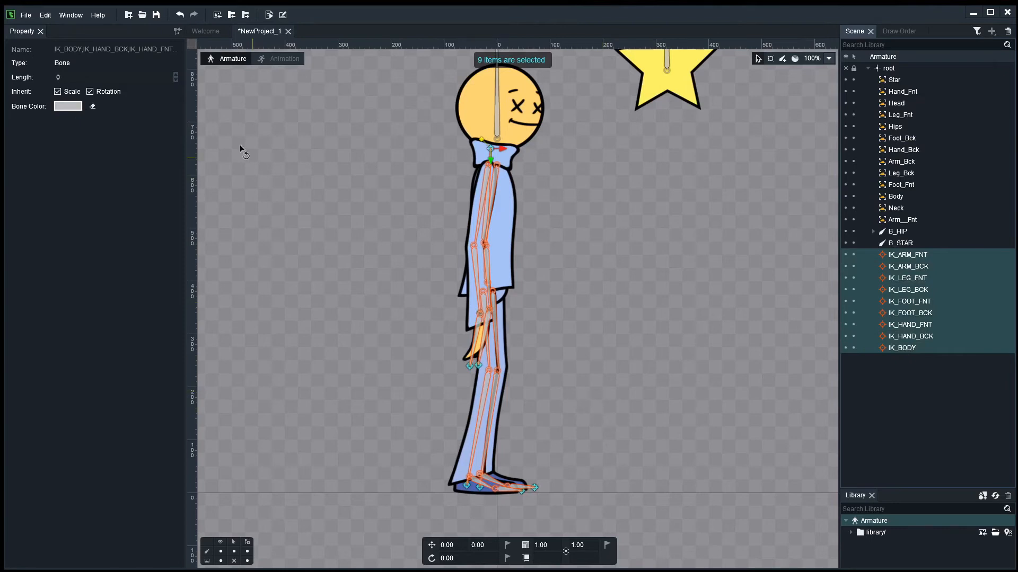
pyautogui.click(75, 77)
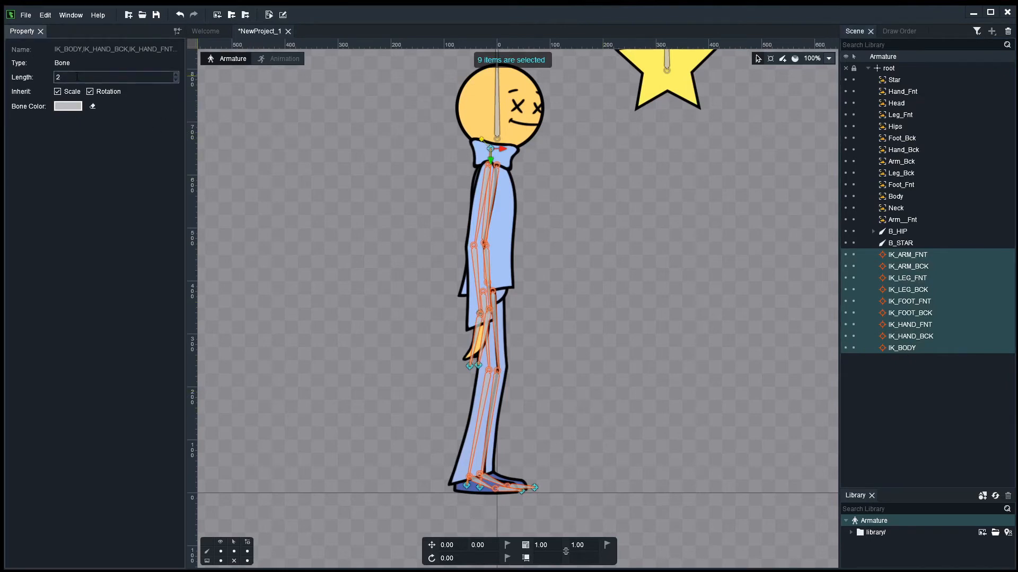
pyautogui.write('200')
pyautogui.press('Return')
pyautogui.click(421, 289)
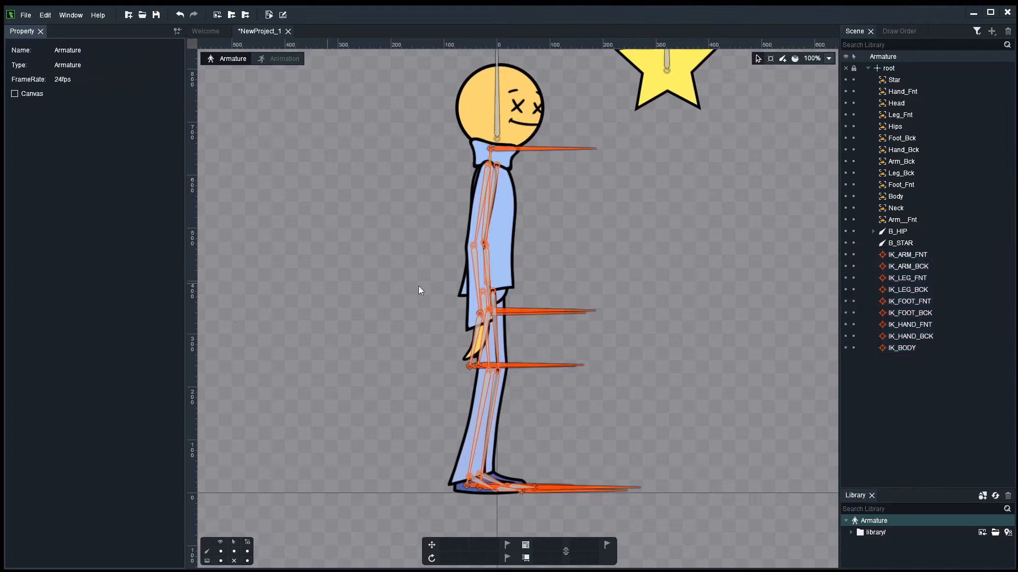
# Rotate the IK_BODY target bone at the neck so it points horizontally behind the character.
pyautogui.scroll(2, 631, 253)
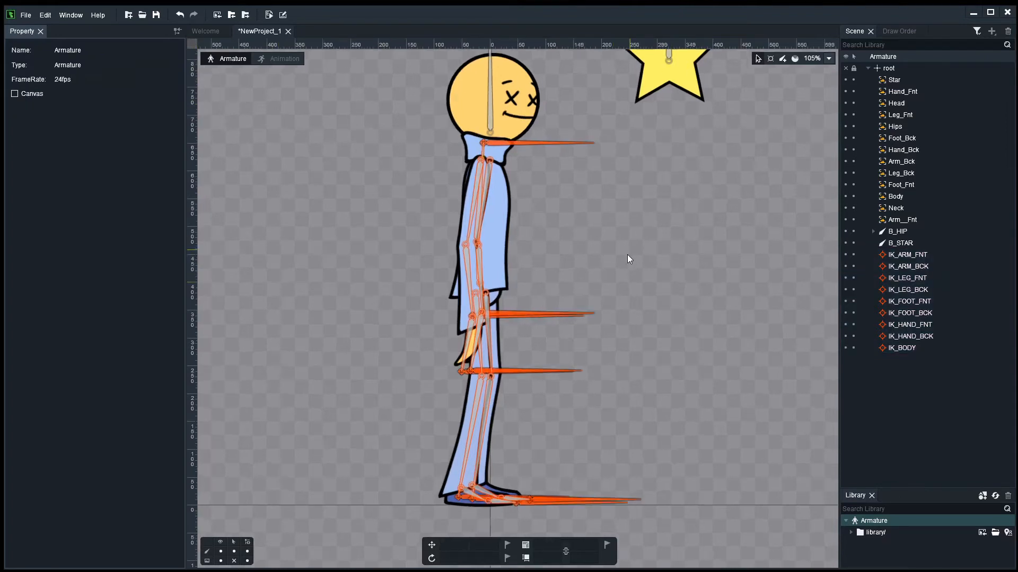
pyautogui.click(545, 135)
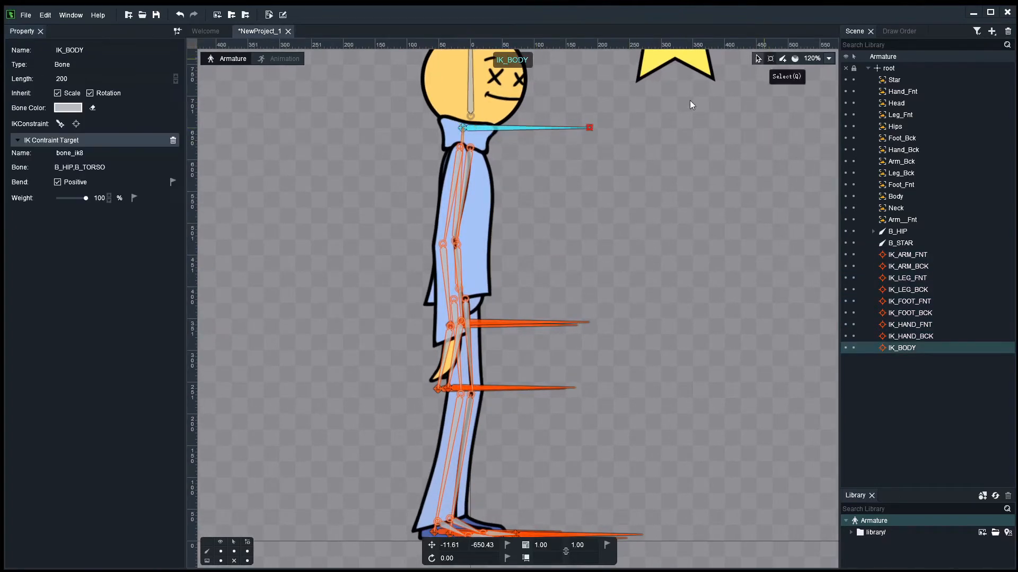
pyautogui.moveTo(590, 128); pyautogui.dragTo(409, 96)
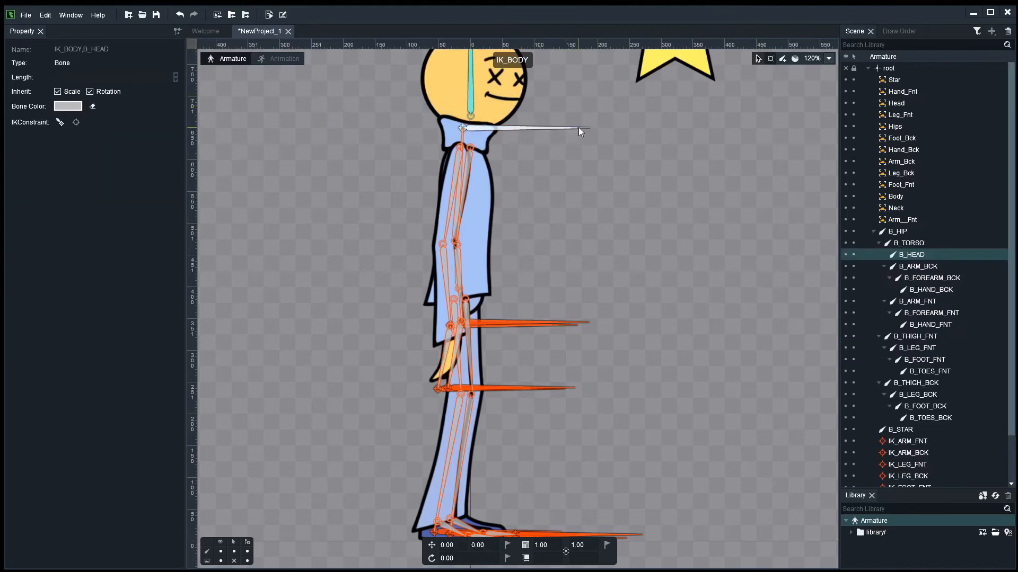
pyautogui.click(589, 128)
pyautogui.moveTo(590, 129); pyautogui.dragTo(291, 130)
pyautogui.click(376, 198)
pyautogui.scroll(-3, 757, 374)
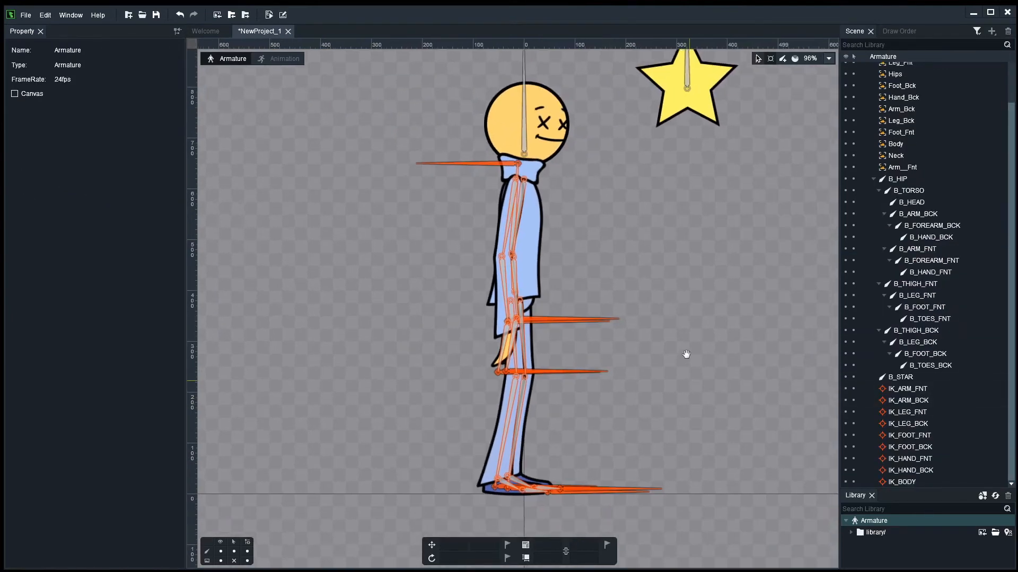
# Rotate the IK_ARM_FNT target bone to about -180° so it points horizontally behind the character.
pyautogui.scroll(2, 684, 352)
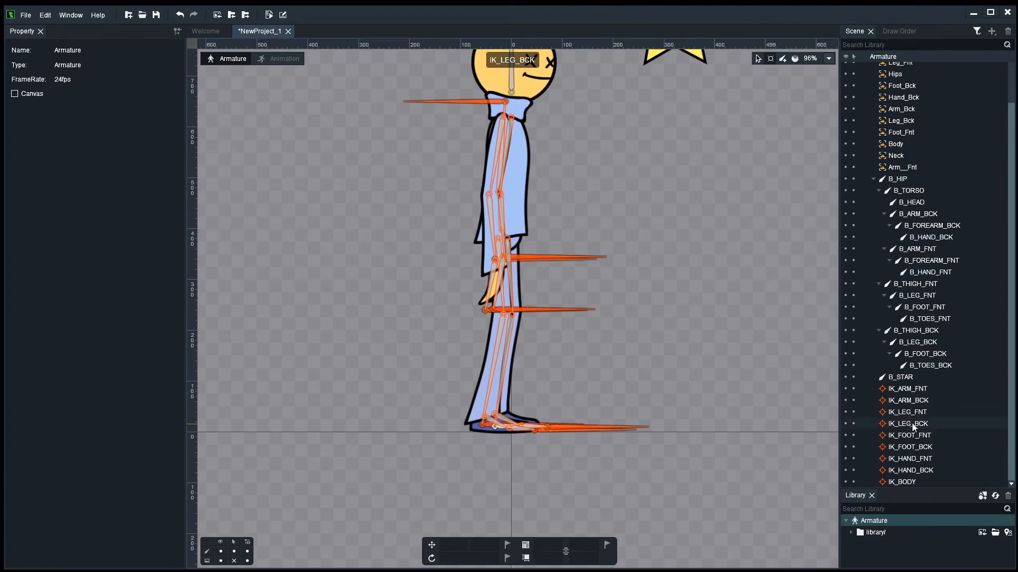
pyautogui.click(918, 389)
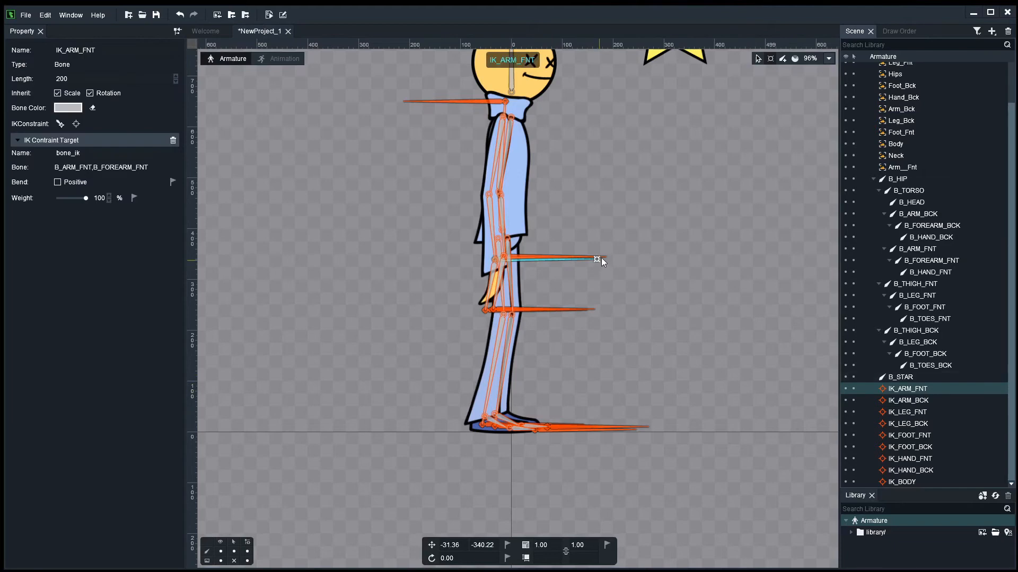
pyautogui.moveTo(597, 258); pyautogui.dragTo(403, 259)
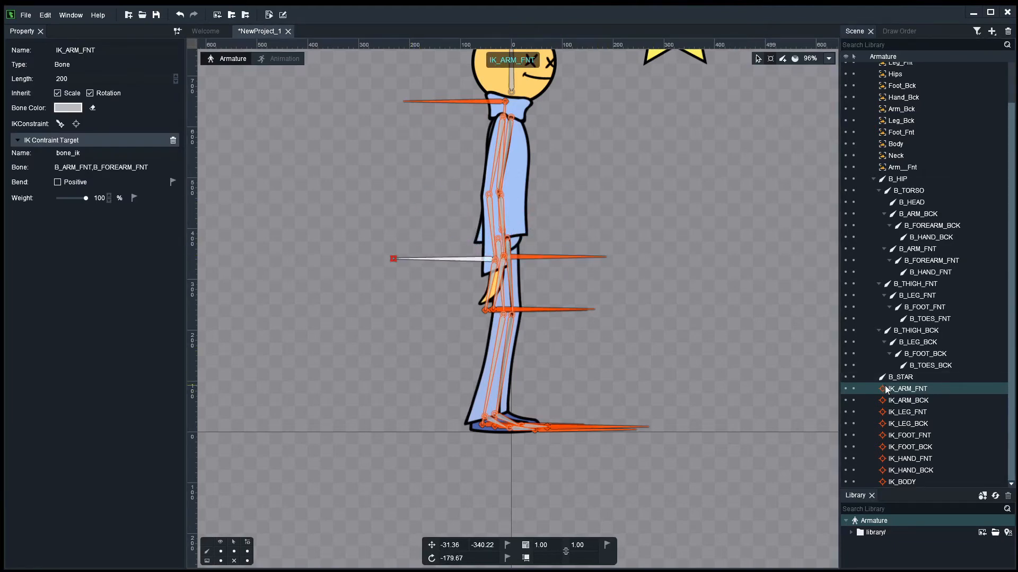
# Rotate the leg target bones to slant down behind the heels, IK_LEG_FNT to about 118° and IK_LEG_BCK to about 109°.
pyautogui.click(916, 413)
pyautogui.moveTo(582, 422); pyautogui.dragTo(488, 368)
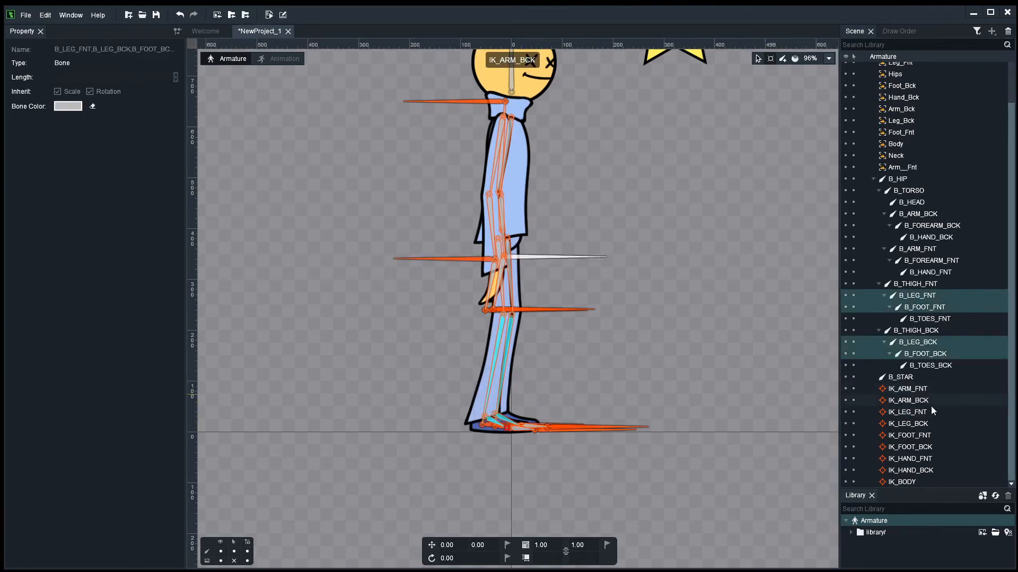
pyautogui.scroll(4, 645, 453)
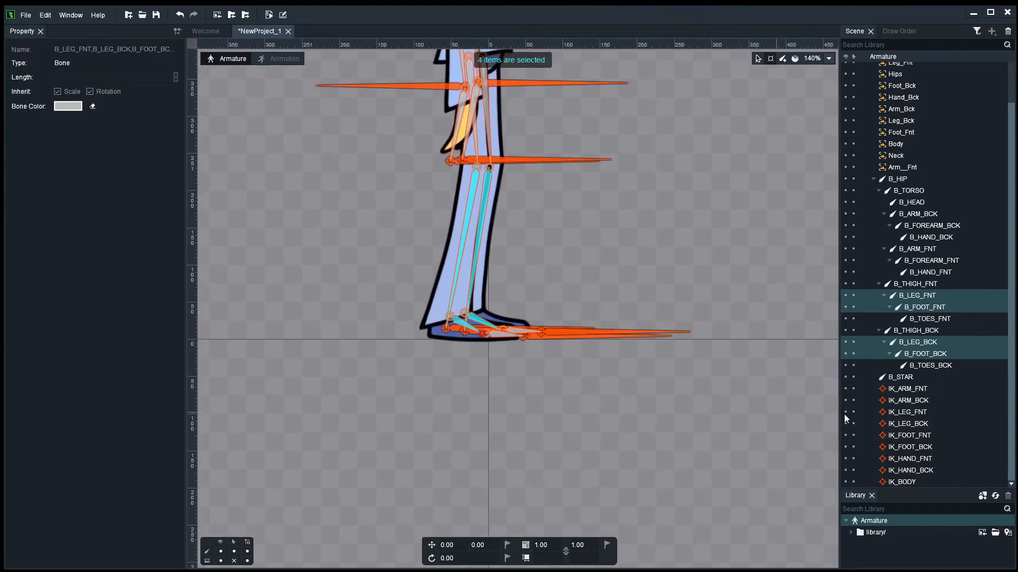
pyautogui.click(909, 413)
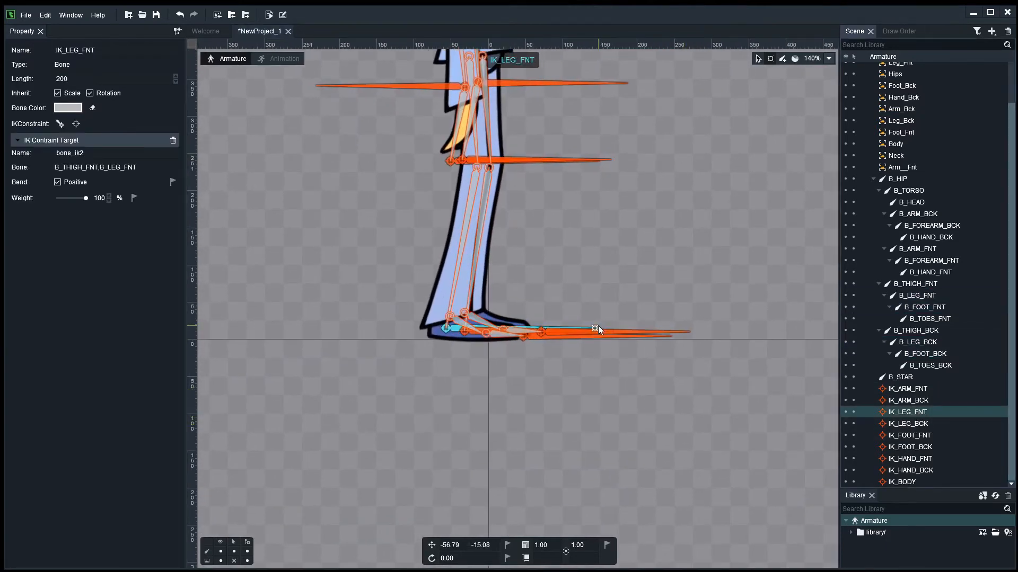
pyautogui.moveTo(594, 327); pyautogui.dragTo(366, 480)
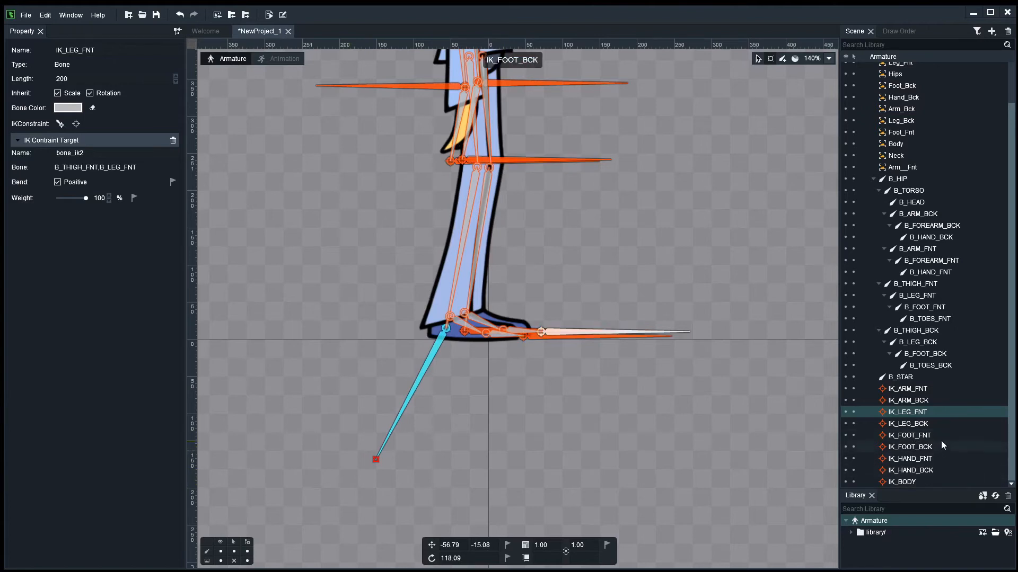
pyautogui.click(918, 424)
pyautogui.moveTo(613, 330); pyautogui.dragTo(409, 491)
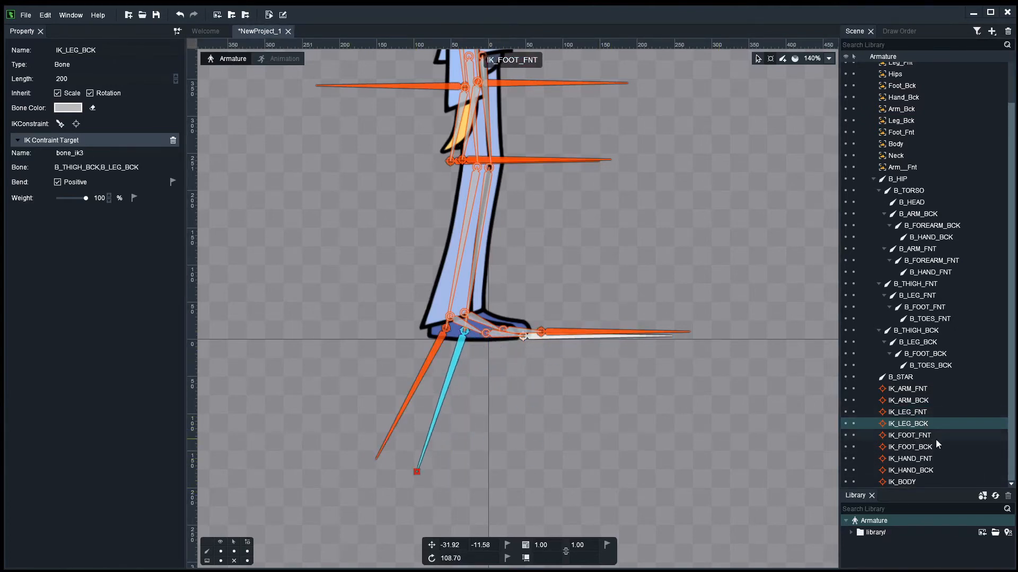
# Rotate the foot target bones to slant down in front of the toes, IK_FOOT_FNT to about 75° and IK_FOOT_BCK to about 66°.
pyautogui.click(920, 436)
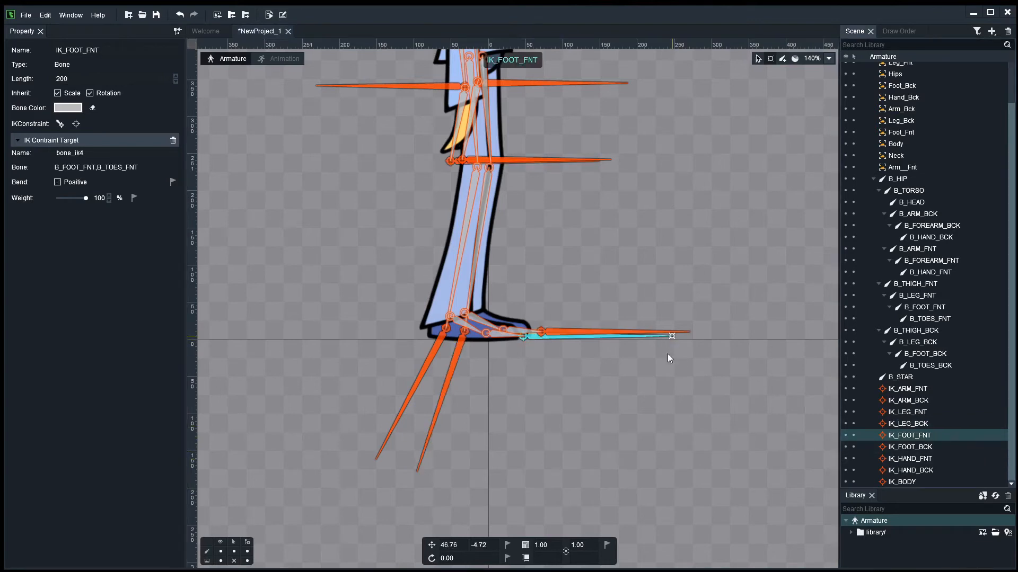
pyautogui.moveTo(671, 337); pyautogui.dragTo(563, 479)
pyautogui.click(922, 447)
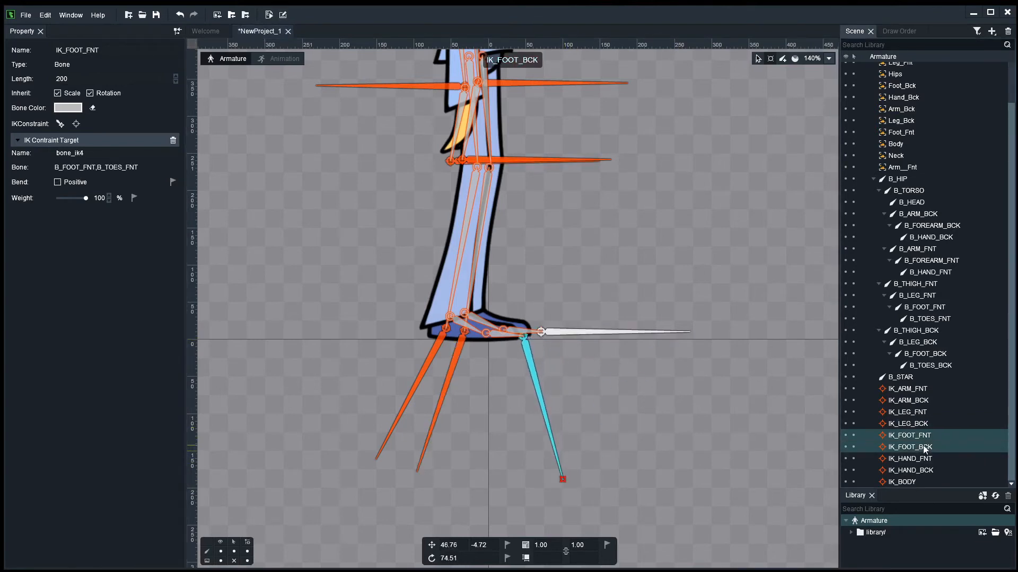
pyautogui.moveTo(686, 333); pyautogui.dragTo(604, 475)
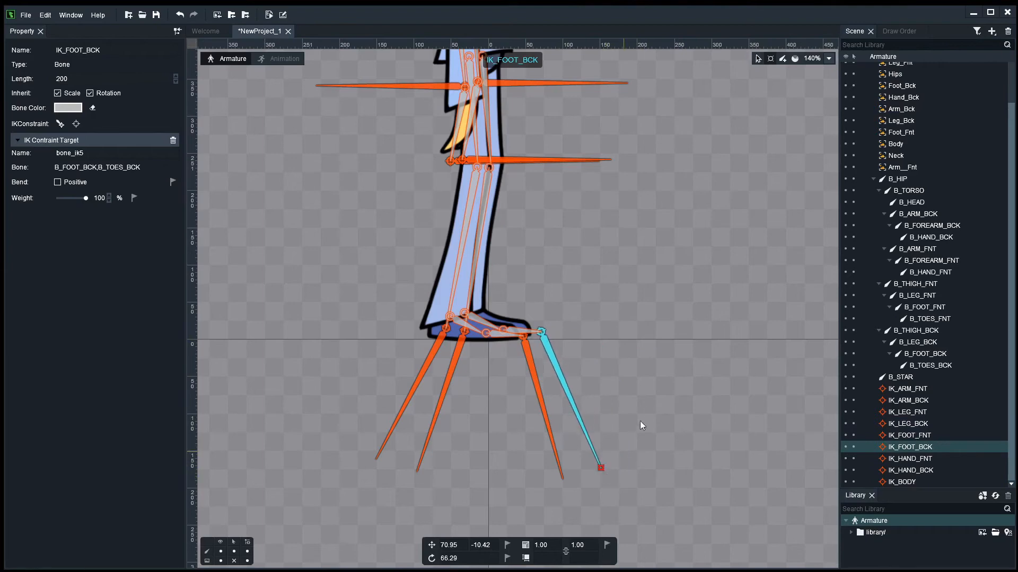
# Rotate the IK_HAND_FNT target bone so it points horizontally behind the character, opposite the back hand's target.
pyautogui.scroll(-3, 640, 418)
pyautogui.moveTo(669, 366); pyautogui.dragTo(637, 471)
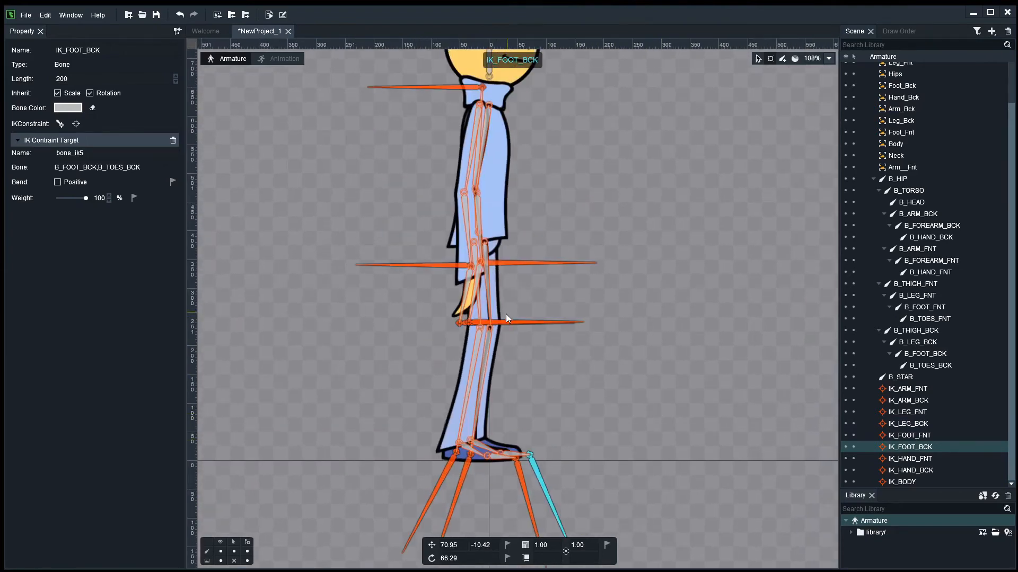
pyautogui.scroll(2, 506, 314)
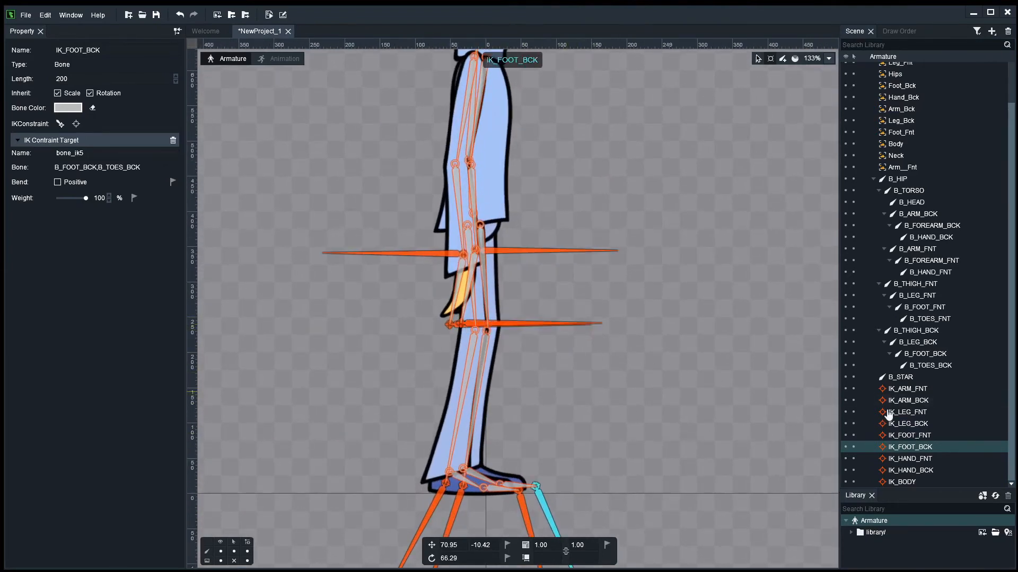
pyautogui.click(934, 458)
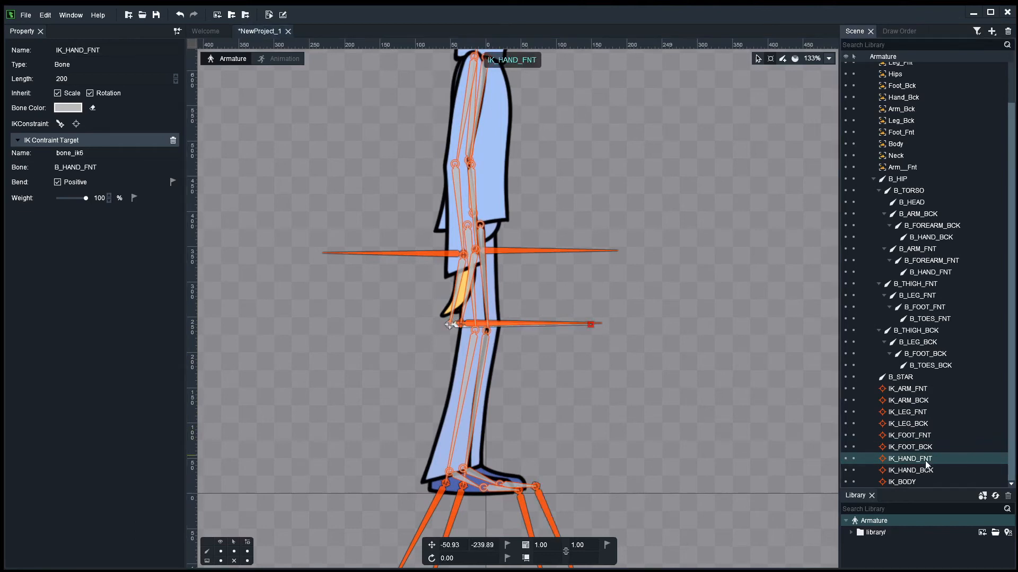
pyautogui.moveTo(577, 352); pyautogui.dragTo(297, 323)
pyautogui.click(689, 337)
pyautogui.scroll(-2, 675, 302)
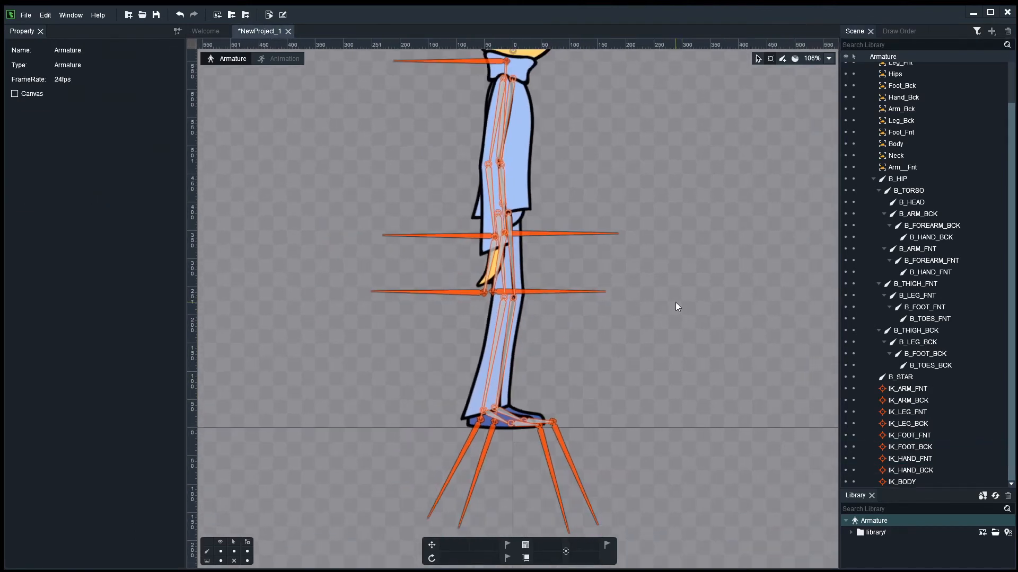
# Save the project under the name MrStar inside the 02_AEA_Tutorials folder, with the library copied.
pyautogui.click(26, 19)
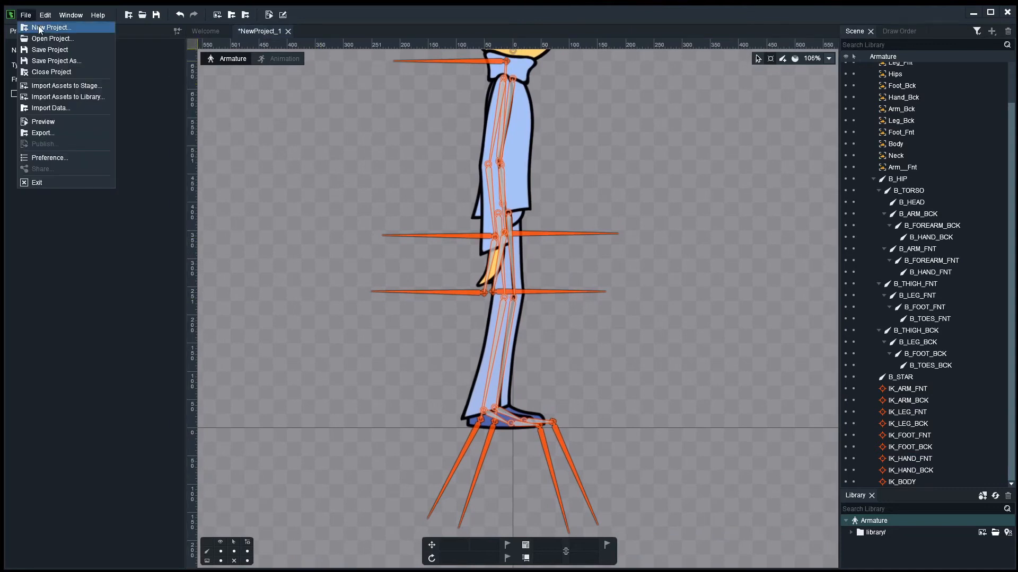
pyautogui.click(50, 59)
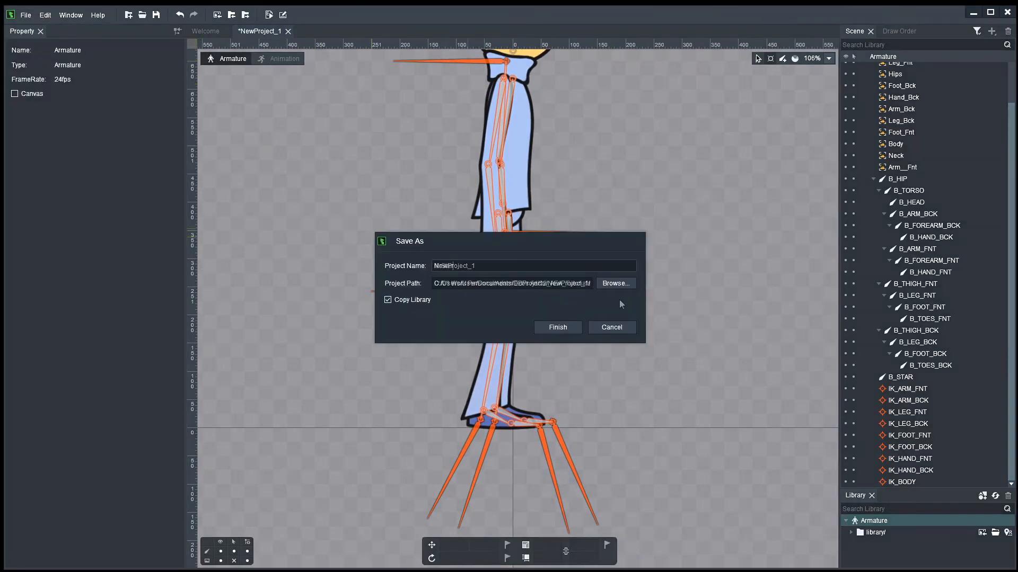
pyautogui.write('MrStar')
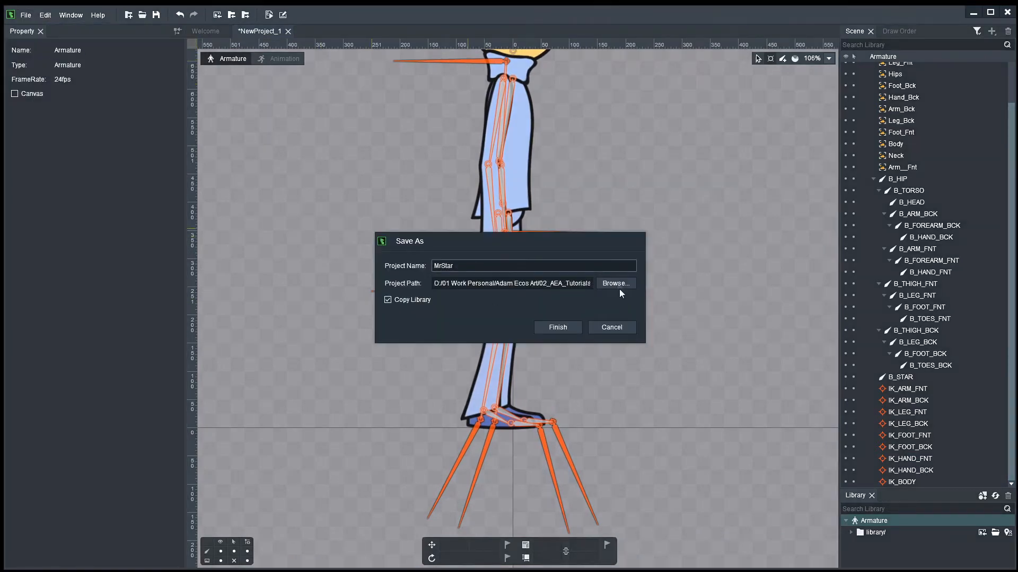
pyautogui.click(561, 326)
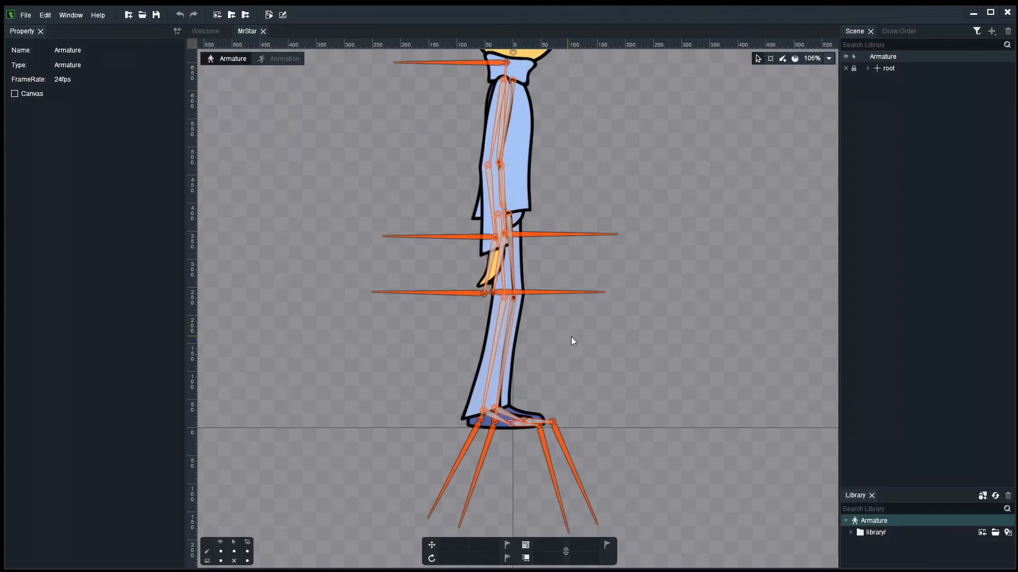
pyautogui.moveTo(687, 188); pyautogui.dragTo(597, 270)
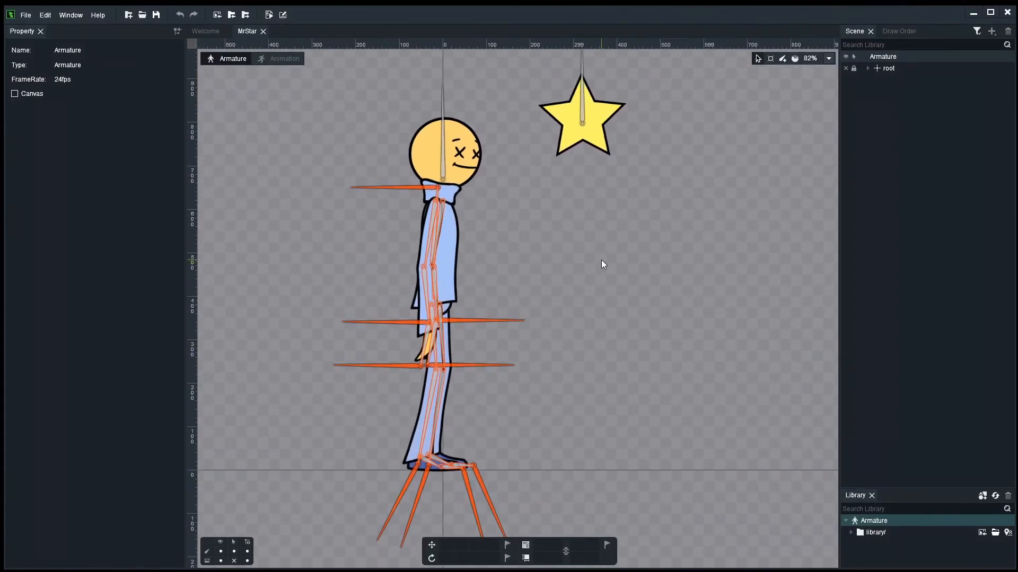
# Make the image slots selectable and hide the bones on the character.
pyautogui.scroll(-3, 601, 259)
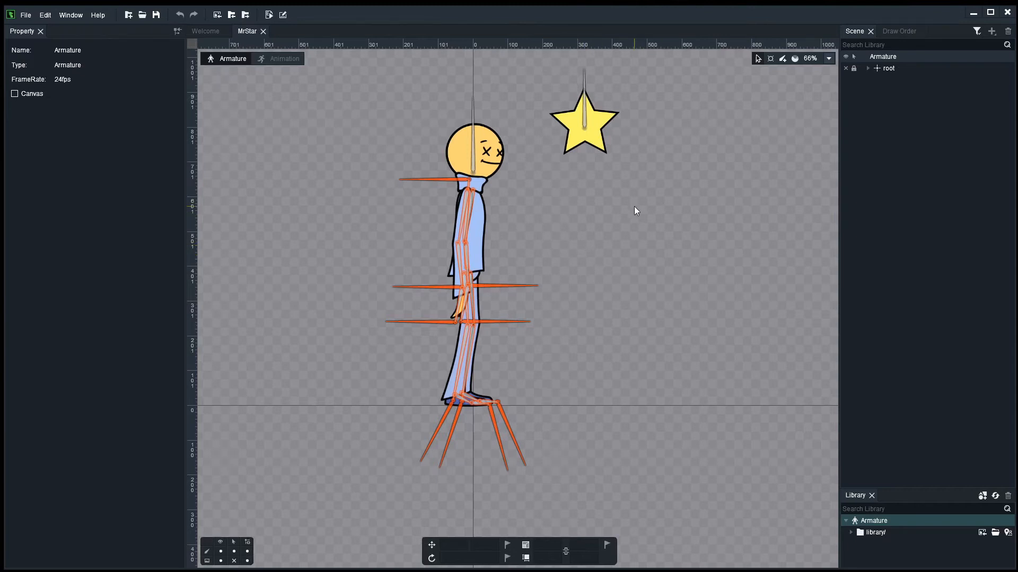
pyautogui.click(234, 552)
pyautogui.click(234, 561)
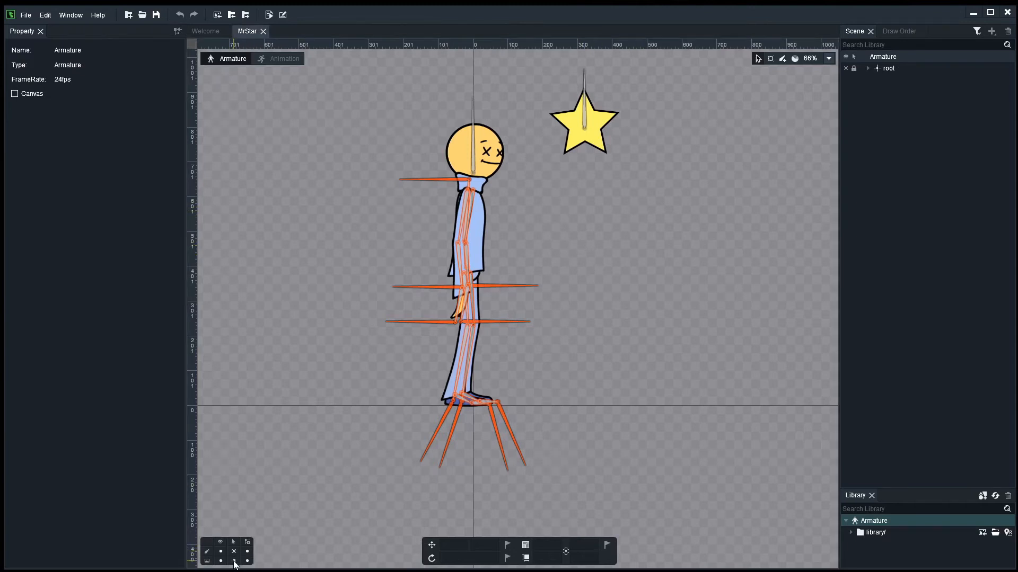
pyautogui.click(233, 552)
pyautogui.click(220, 552)
# Examine the front arm and body artwork up close, with and without the bones displayed.
pyautogui.scroll(4, 491, 305)
pyautogui.click(438, 260)
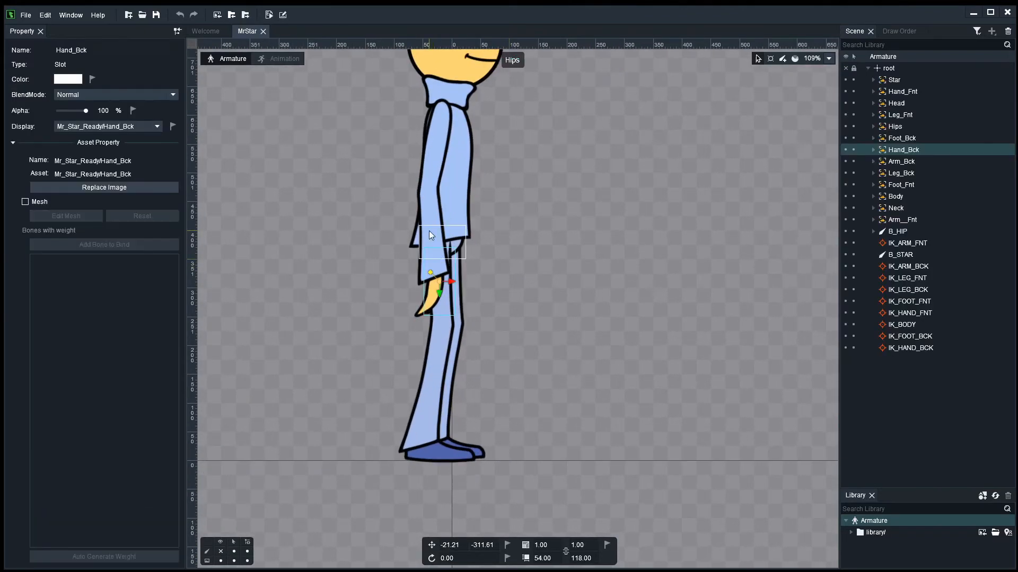
pyautogui.click(481, 222)
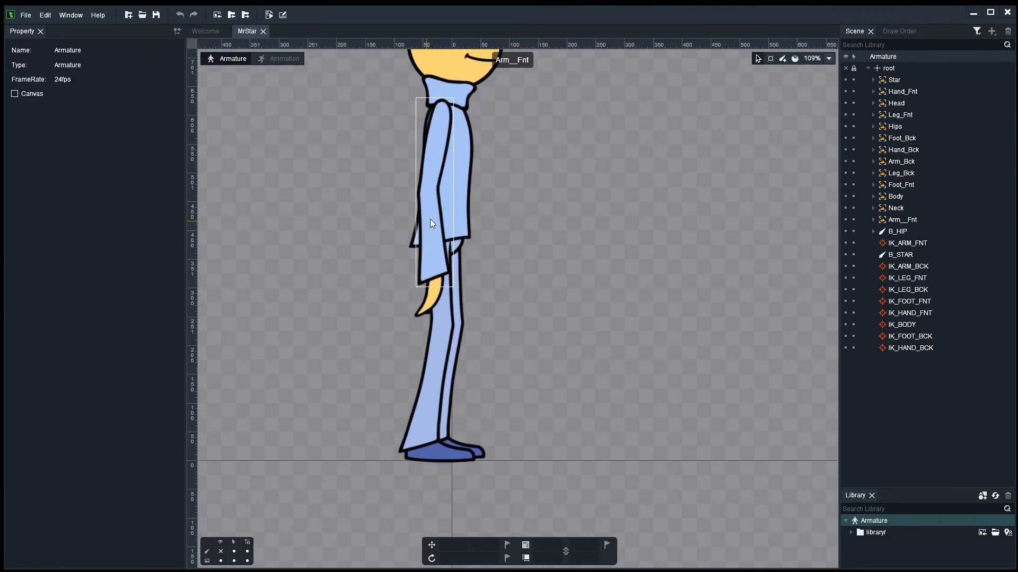
pyautogui.click(414, 237)
pyautogui.scroll(3, 414, 237)
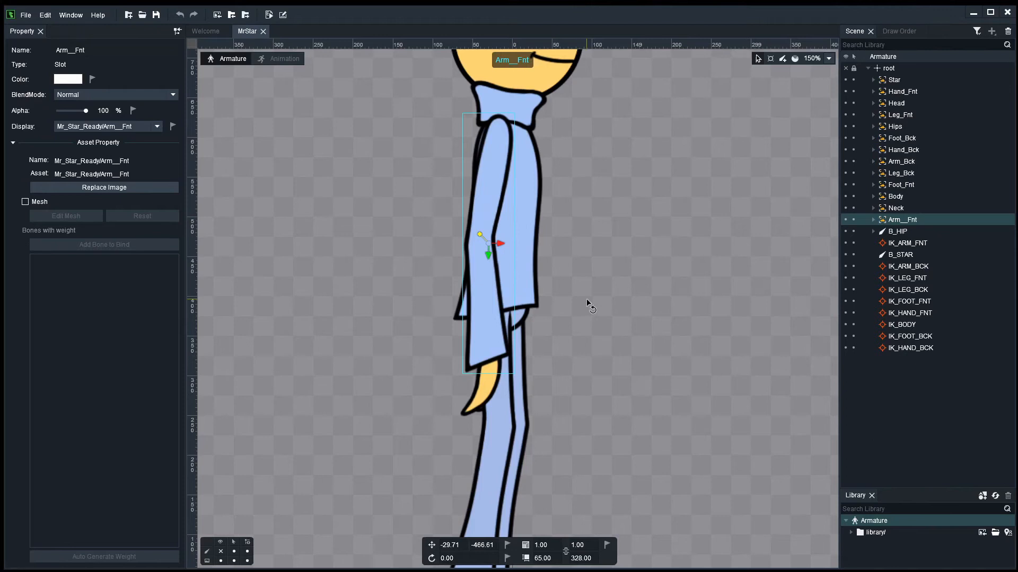
pyautogui.scroll(3, 585, 298)
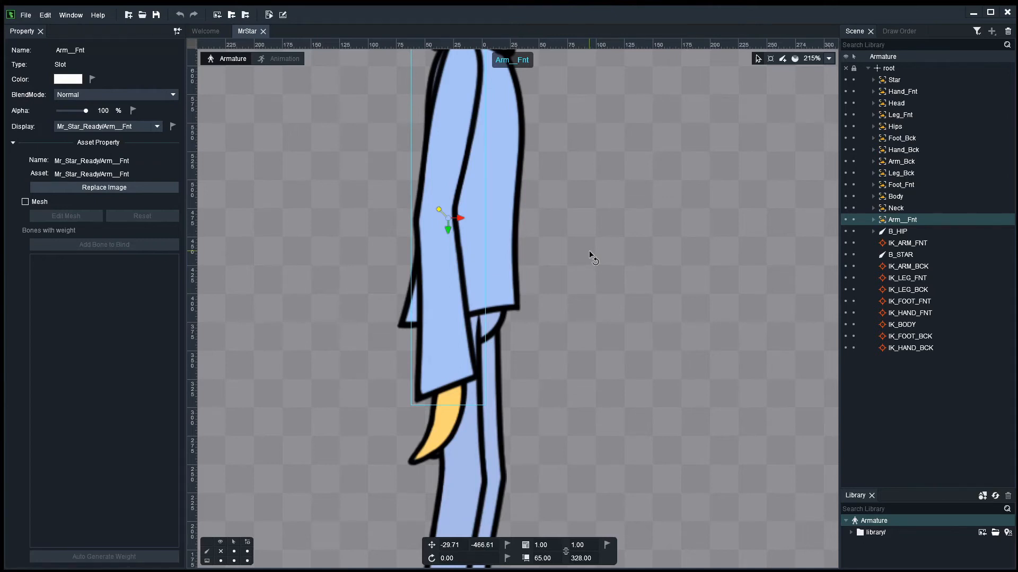
pyautogui.scroll(-2, 589, 250)
pyautogui.scroll(2, 612, 284)
pyautogui.moveTo(638, 257); pyautogui.dragTo(659, 337)
pyautogui.scroll(1, 622, 267)
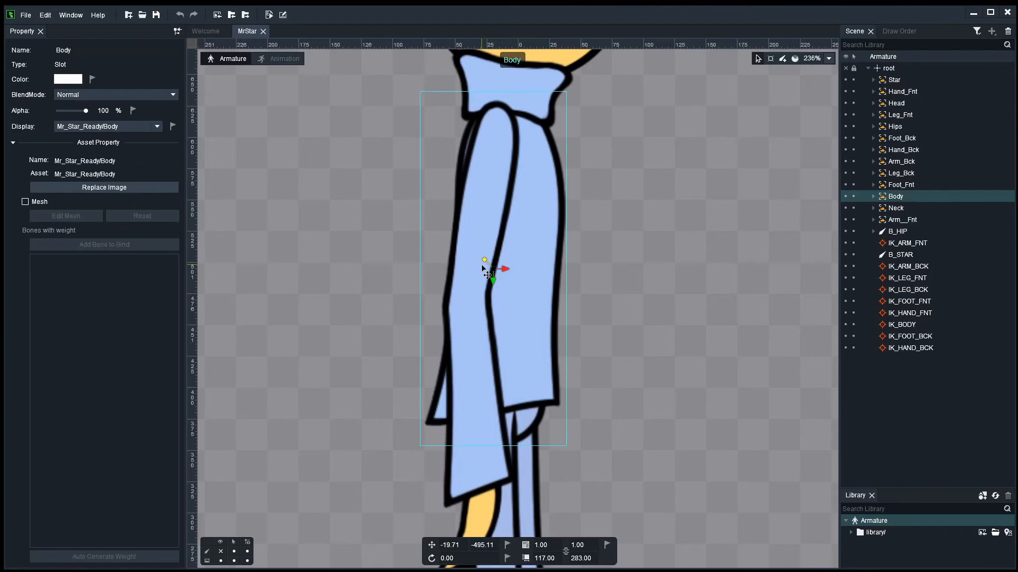
pyautogui.click(221, 553)
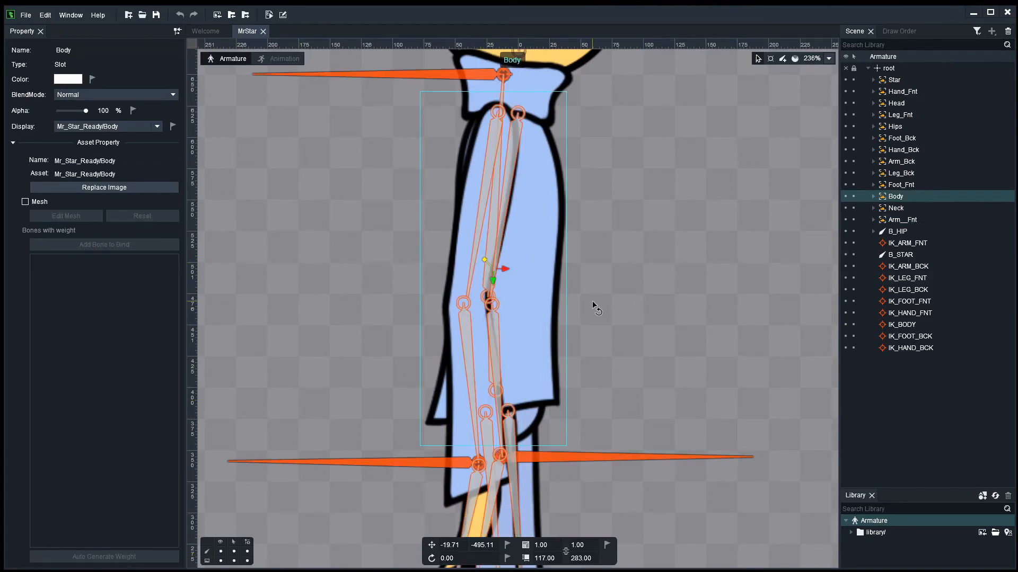
pyautogui.click(221, 552)
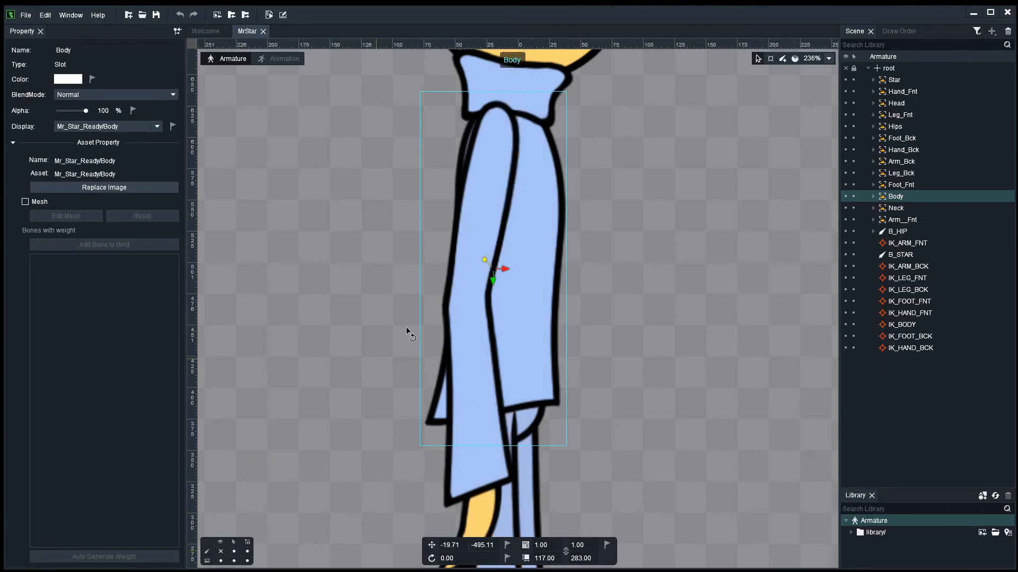
pyautogui.scroll(2, 406, 327)
pyautogui.click(25, 203)
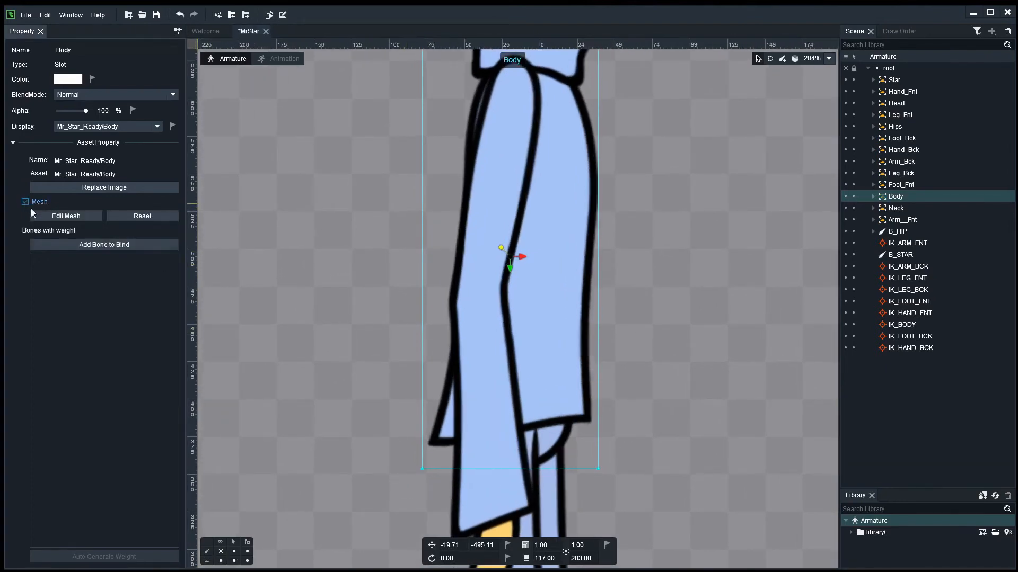
pyautogui.click(63, 216)
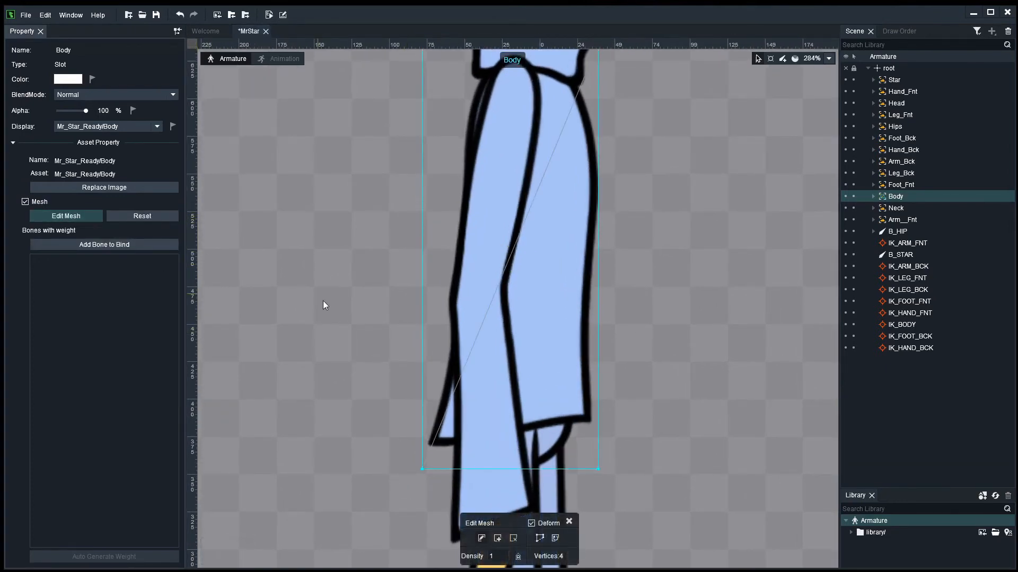
pyautogui.click(540, 538)
pyautogui.click(517, 316)
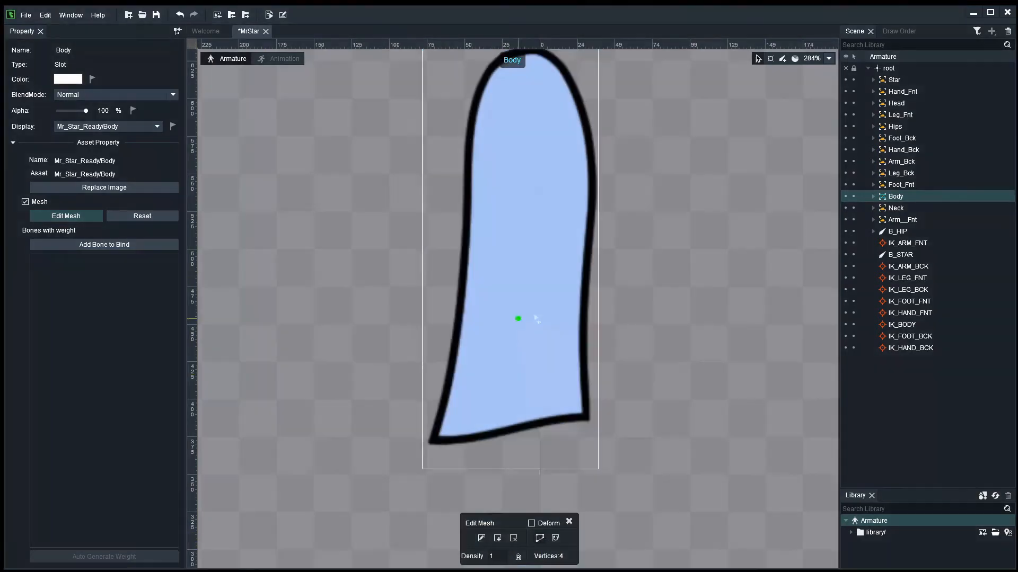
pyautogui.press('Escape')
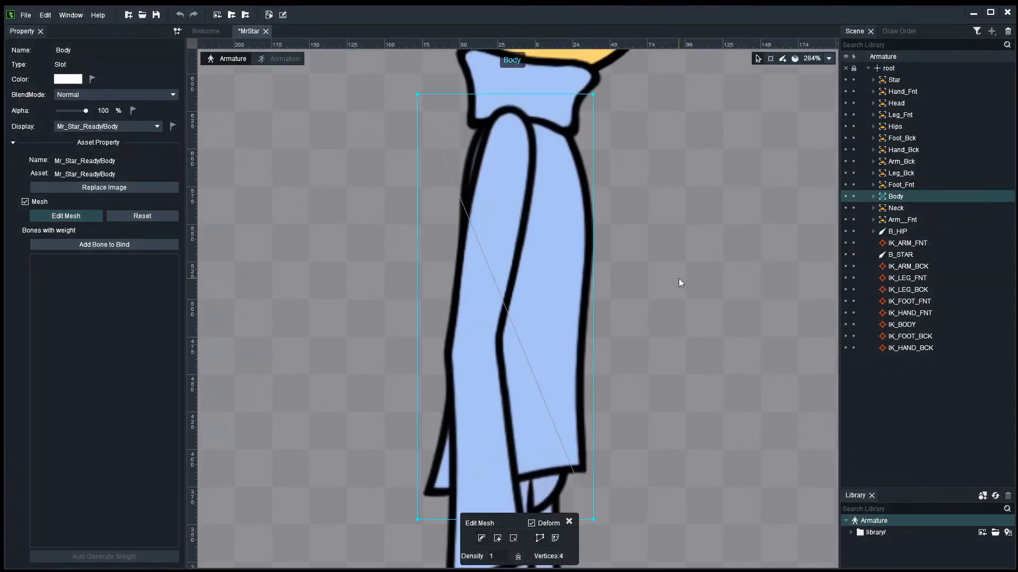
pyautogui.click(309, 285)
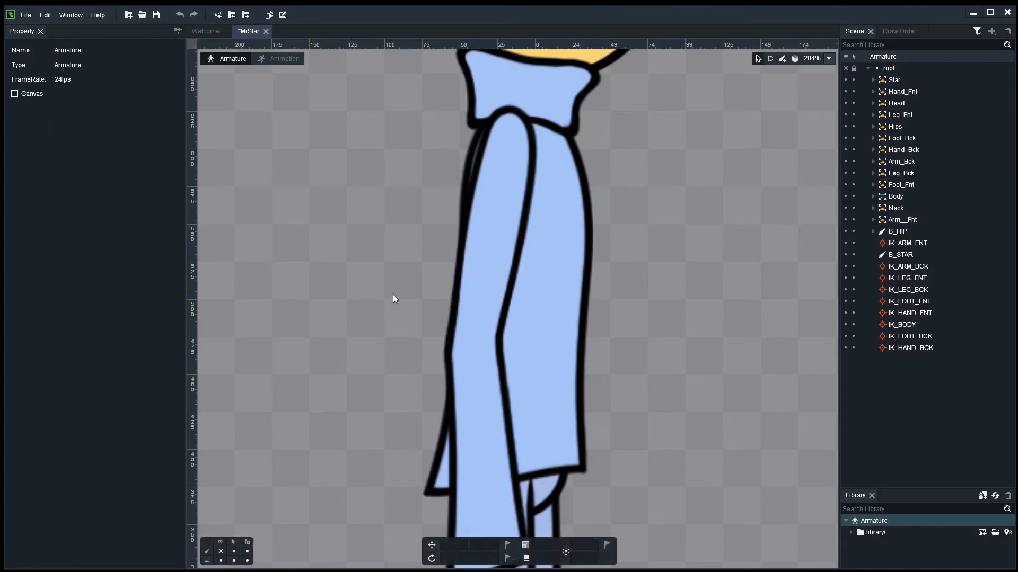
pyautogui.click(450, 308)
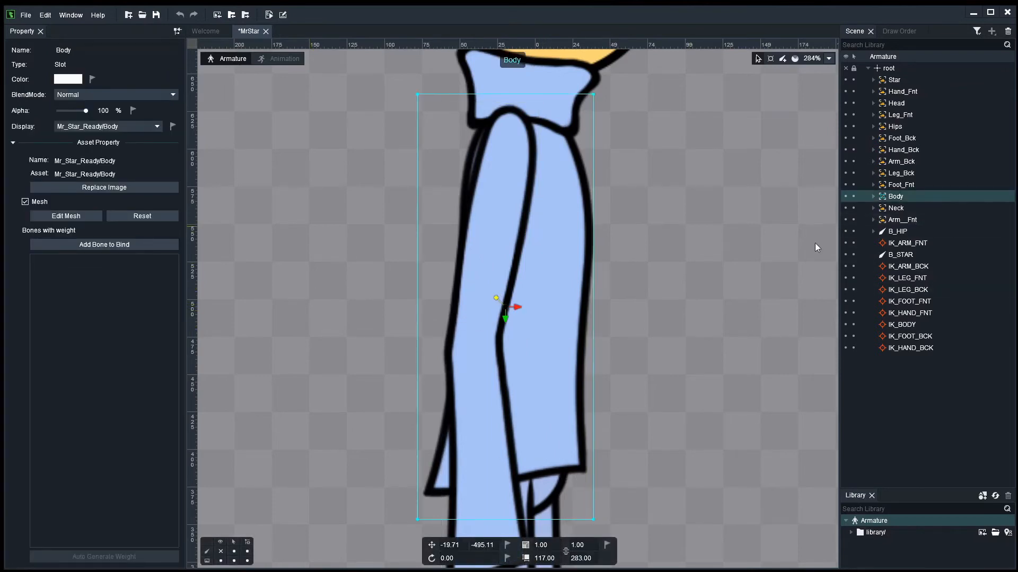
pyautogui.click(725, 310)
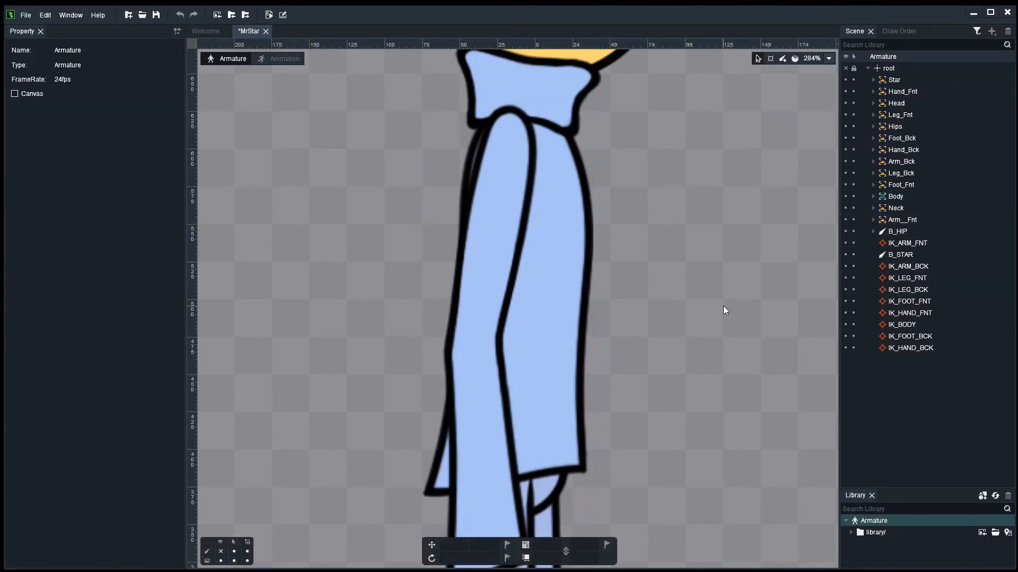
pyautogui.rightClick(724, 307)
pyautogui.click(742, 286)
pyautogui.click(885, 197)
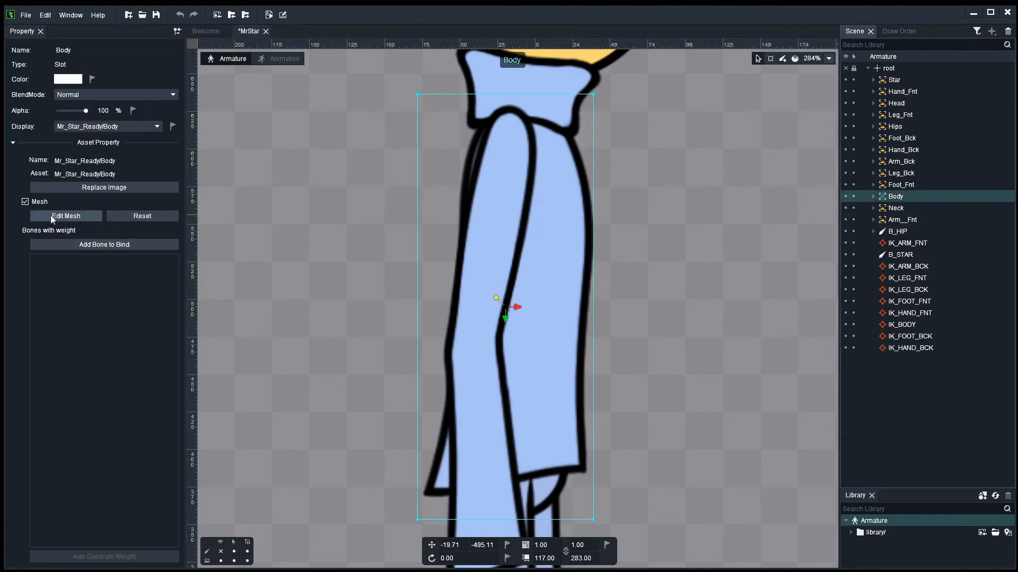
pyautogui.click(27, 204)
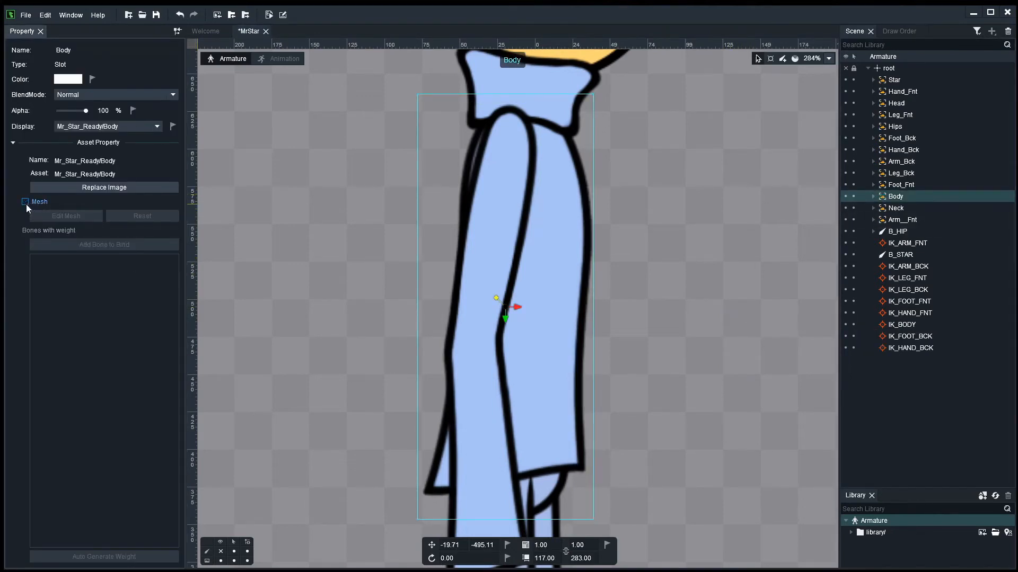
pyautogui.click(682, 337)
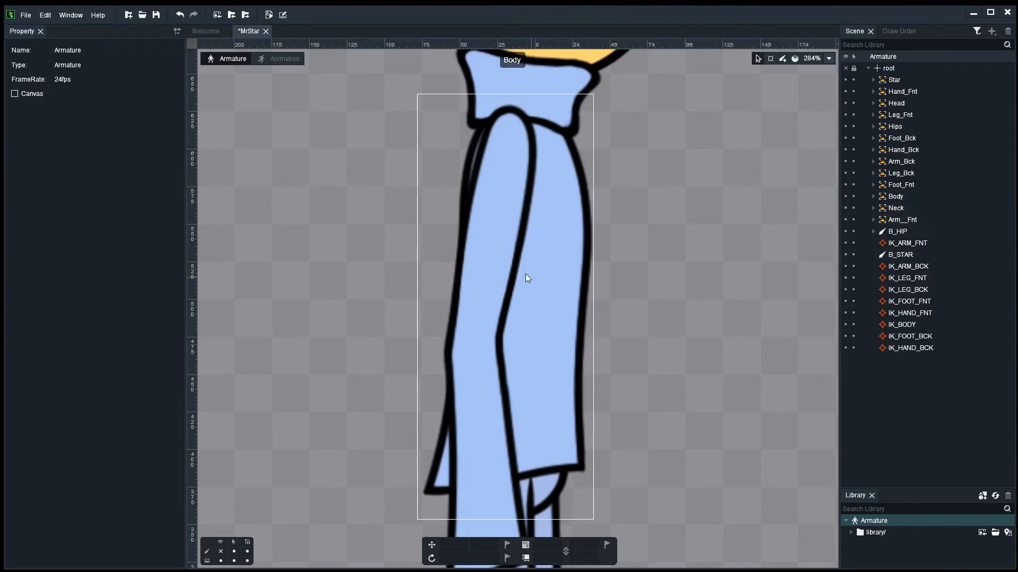
pyautogui.click(461, 283)
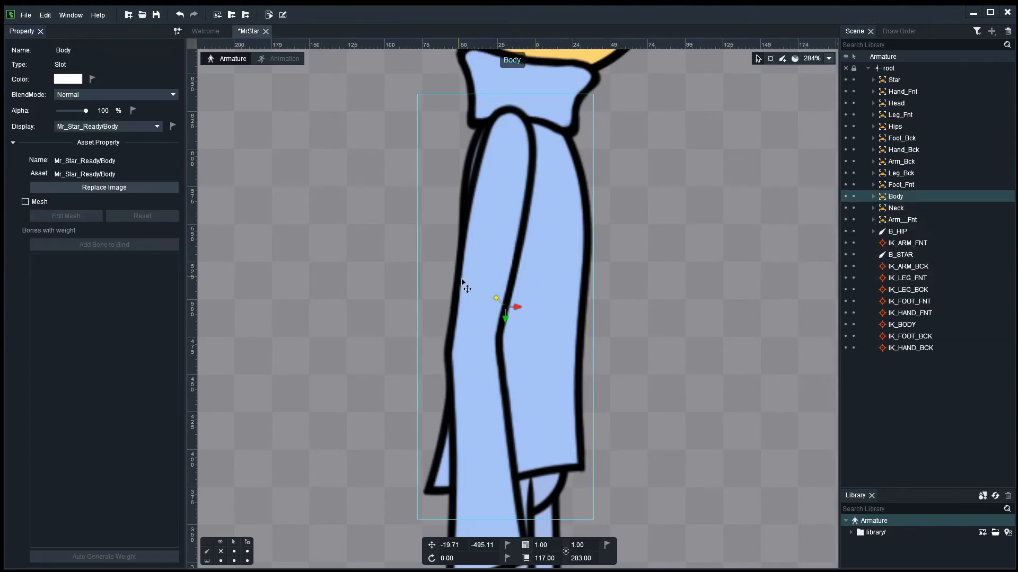
# Select the Arm__Fnt slot and show the bones again over the whole character.
pyautogui.click(897, 219)
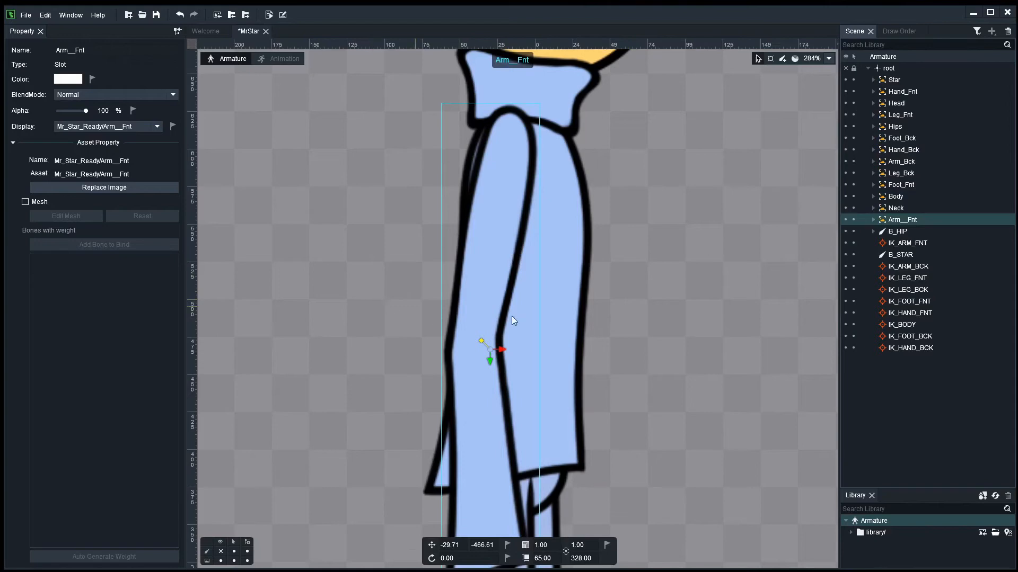
pyautogui.click(221, 553)
pyautogui.scroll(-5, 414, 466)
pyautogui.moveTo(660, 402); pyautogui.dragTo(647, 202)
pyautogui.scroll(-6, 635, 434)
pyautogui.moveTo(662, 438); pyautogui.dragTo(634, 423)
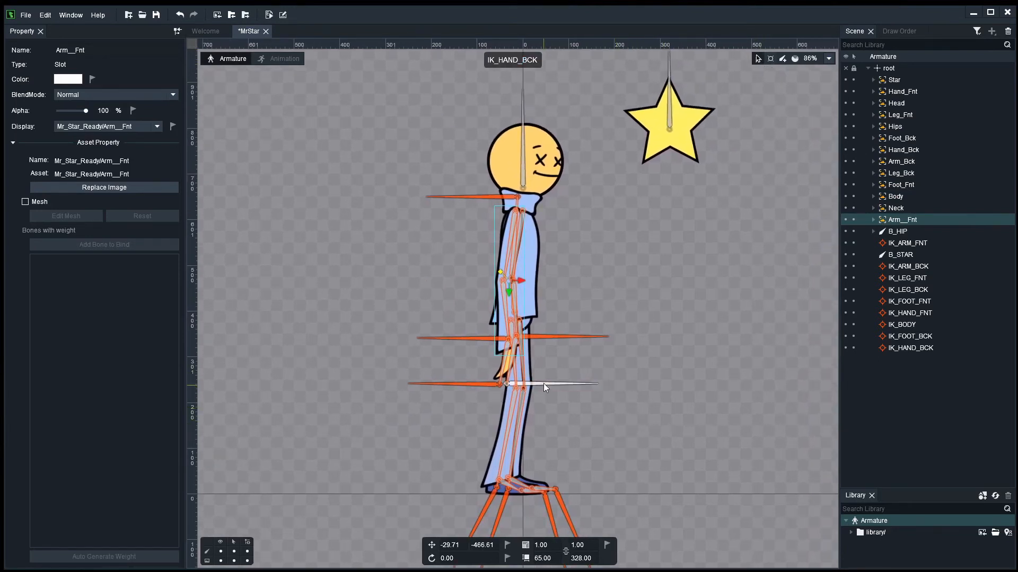
# Test-move the hand, arm, leg and foot IK targets, undoing each move.
pyautogui.moveTo(543, 383); pyautogui.dragTo(619, 361)
pyautogui.moveTo(546, 338); pyautogui.dragTo(607, 329)
pyautogui.hotkey('ctrl', 'z')
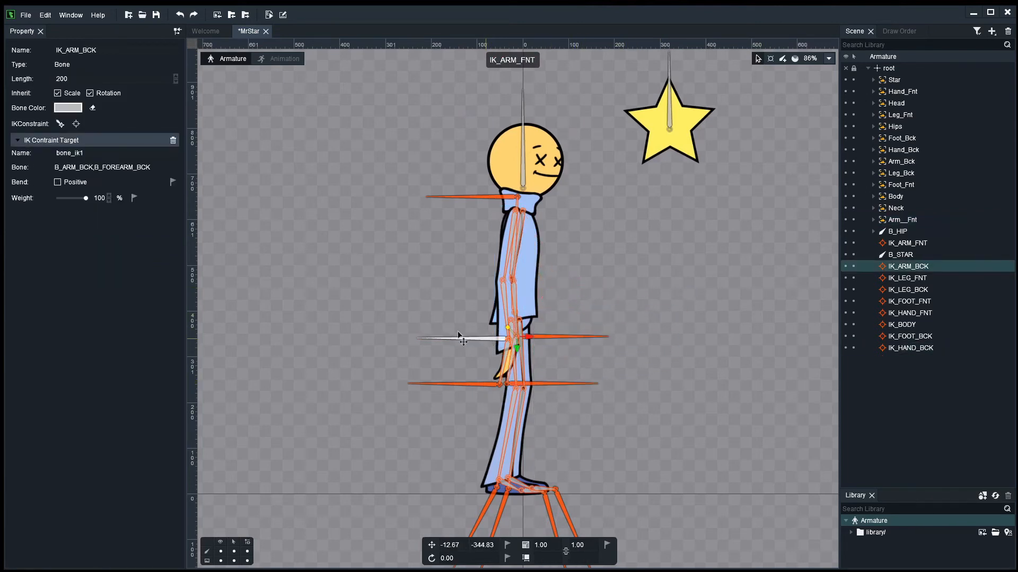
pyautogui.moveTo(473, 340); pyautogui.dragTo(398, 325)
pyautogui.hotkey('ctrl', 'z')
pyautogui.moveTo(488, 504); pyautogui.dragTo(445, 430)
pyautogui.hotkey('ctrl', 'z')
pyautogui.moveTo(551, 513); pyautogui.dragTo(614, 457)
pyautogui.hotkey('ctrl', 'z')
pyautogui.moveTo(502, 504)
pyautogui.mouseDown()
pyautogui.moveTo(543, 440)
pyautogui.moveTo(489, 491)
pyautogui.mouseUp()
pyautogui.hotkey('ctrl', 'z')
pyautogui.click(639, 280)
# Enable Mesh on the Arm__Fnt slot and open its mesh for editing.
pyautogui.scroll(2, 641, 276)
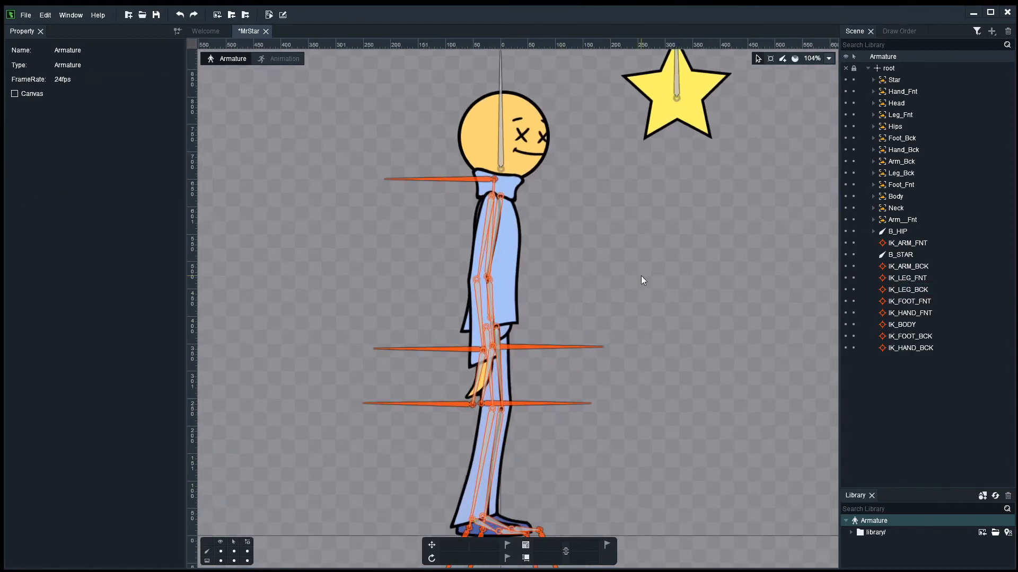
pyautogui.click(907, 222)
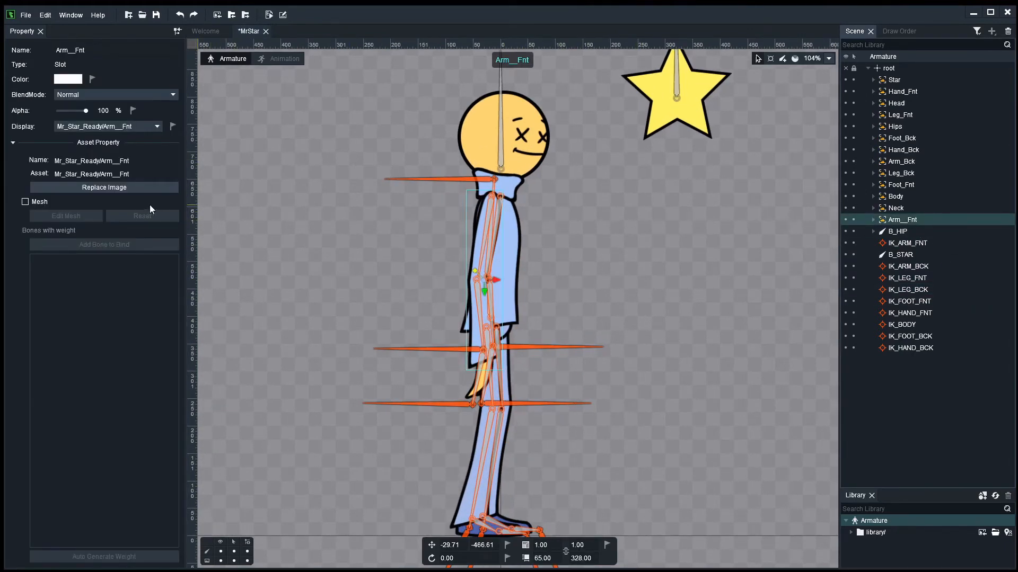
pyautogui.click(25, 202)
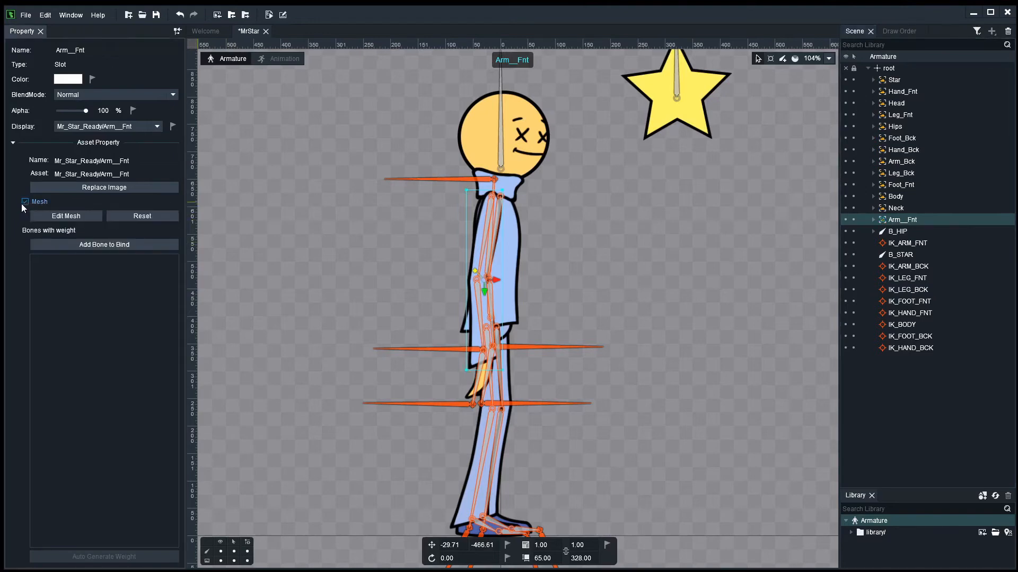
pyautogui.click(68, 217)
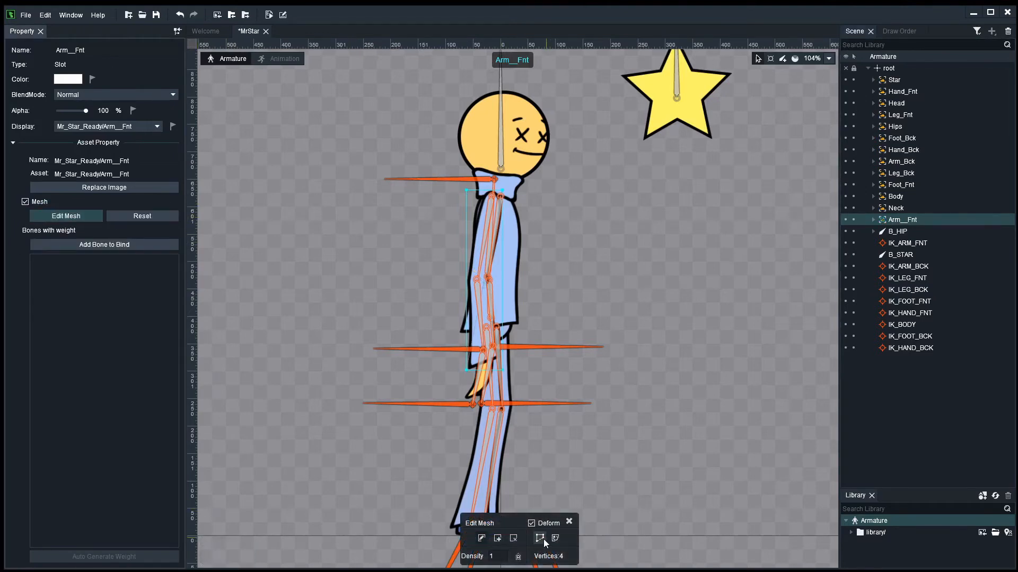
# Try to trace a manual mesh outline down the front arm's back edge, from the shoulder to near the elbow.
pyautogui.click(540, 538)
pyautogui.click(508, 316)
pyautogui.scroll(7, 503, 317)
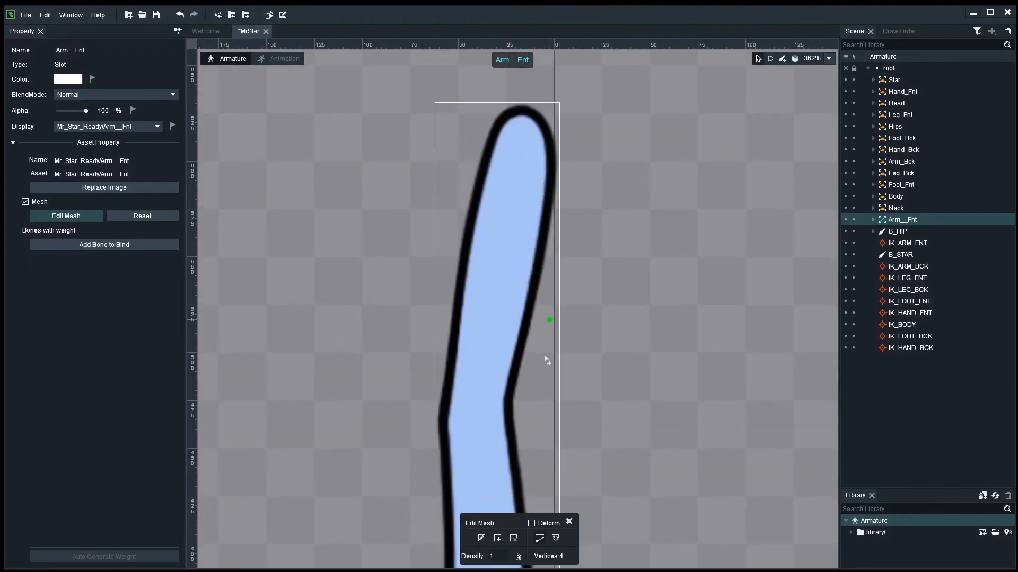
pyautogui.scroll(-2, 589, 390)
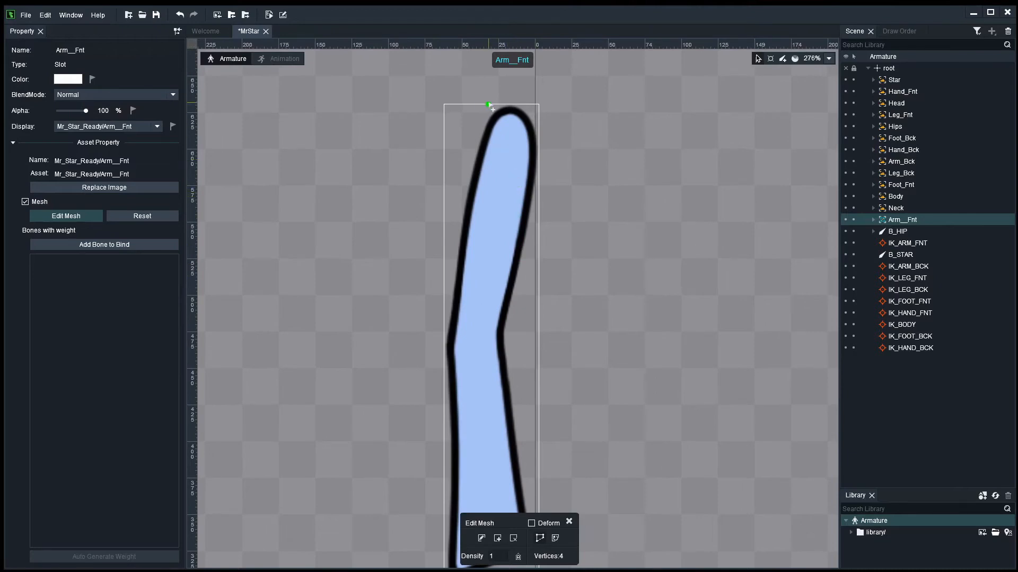
pyautogui.click(489, 104)
pyautogui.click(468, 141)
pyautogui.click(459, 196)
pyautogui.click(450, 252)
pyautogui.click(444, 317)
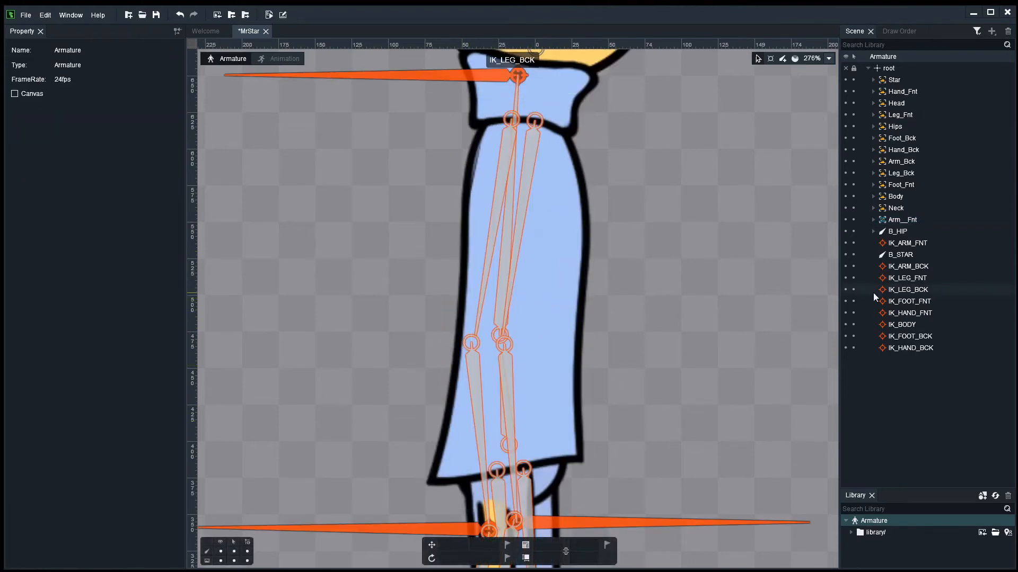
pyautogui.click(901, 219)
pyautogui.click(85, 219)
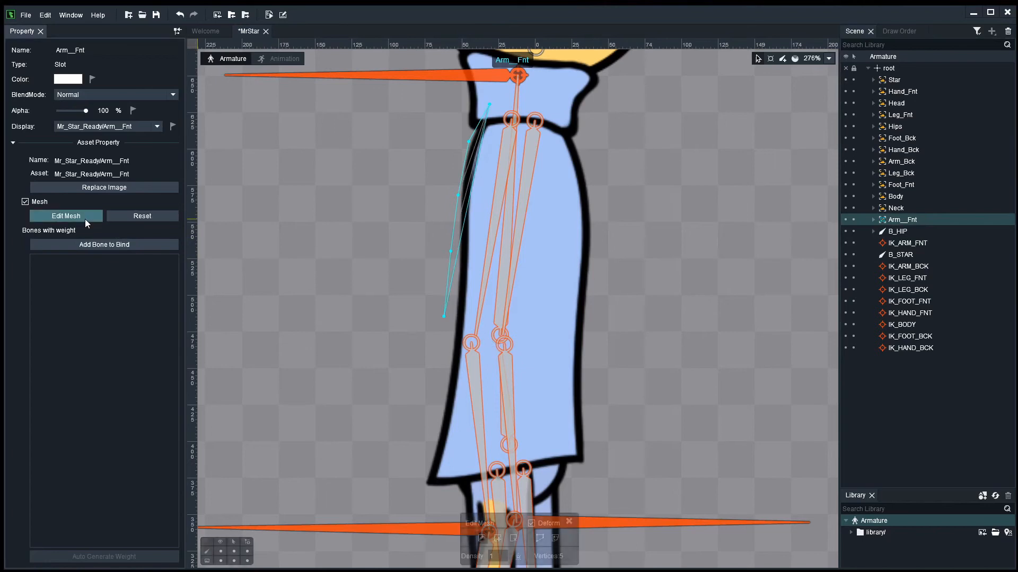
pyautogui.click(539, 538)
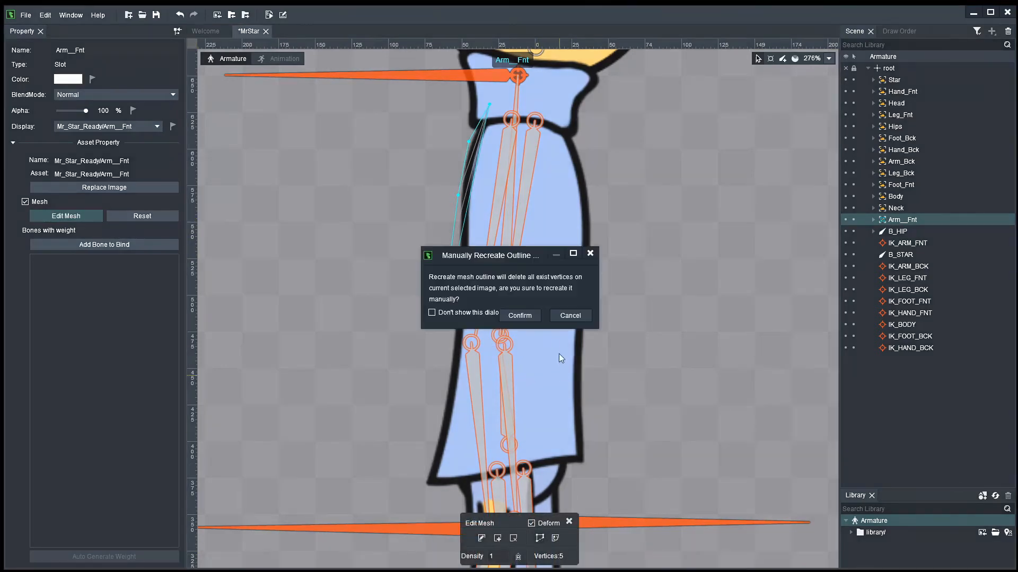
pyautogui.click(510, 316)
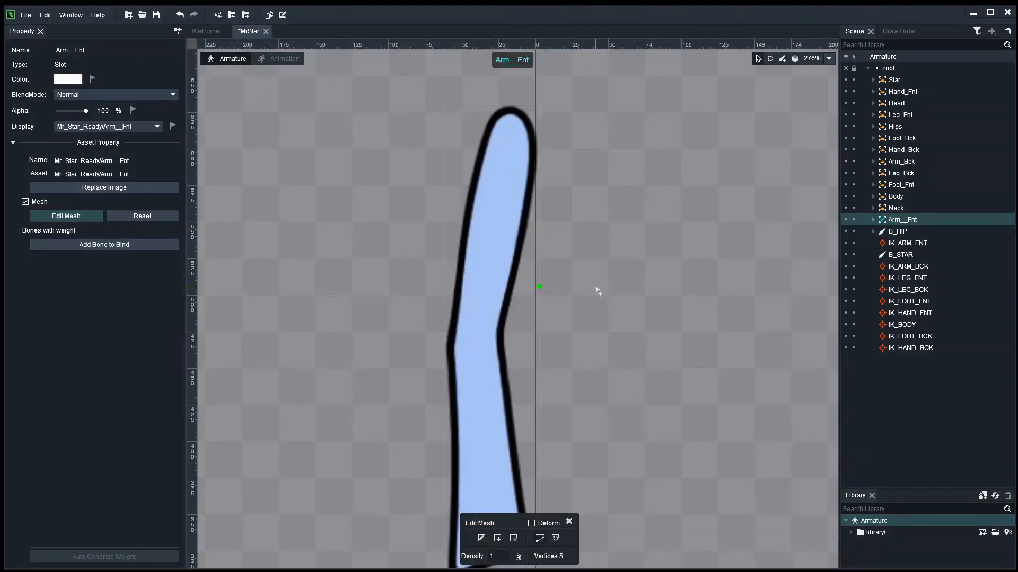
pyautogui.scroll(-1, 595, 289)
pyautogui.moveTo(599, 289); pyautogui.dragTo(592, 251)
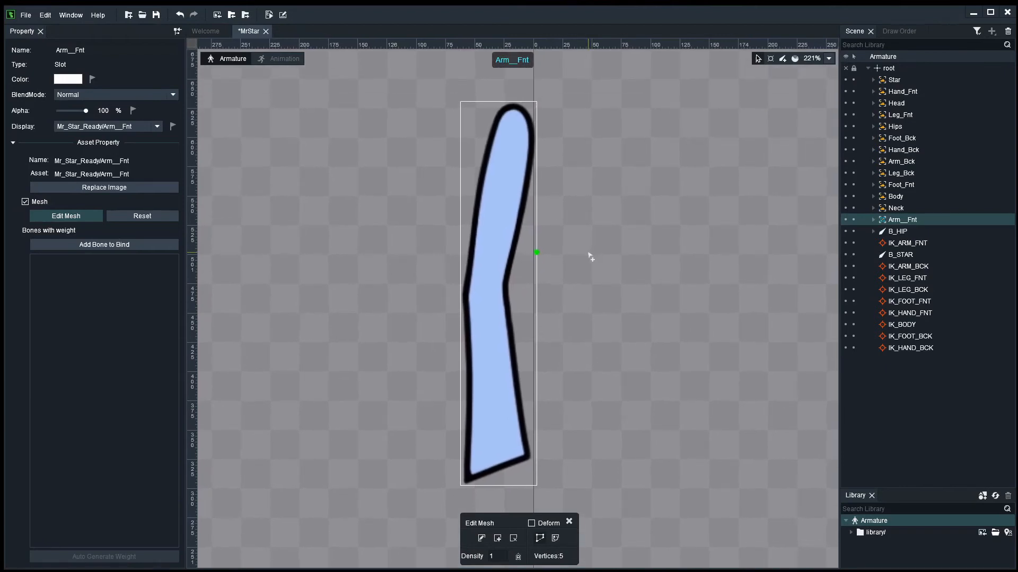
pyautogui.scroll(1, 583, 267)
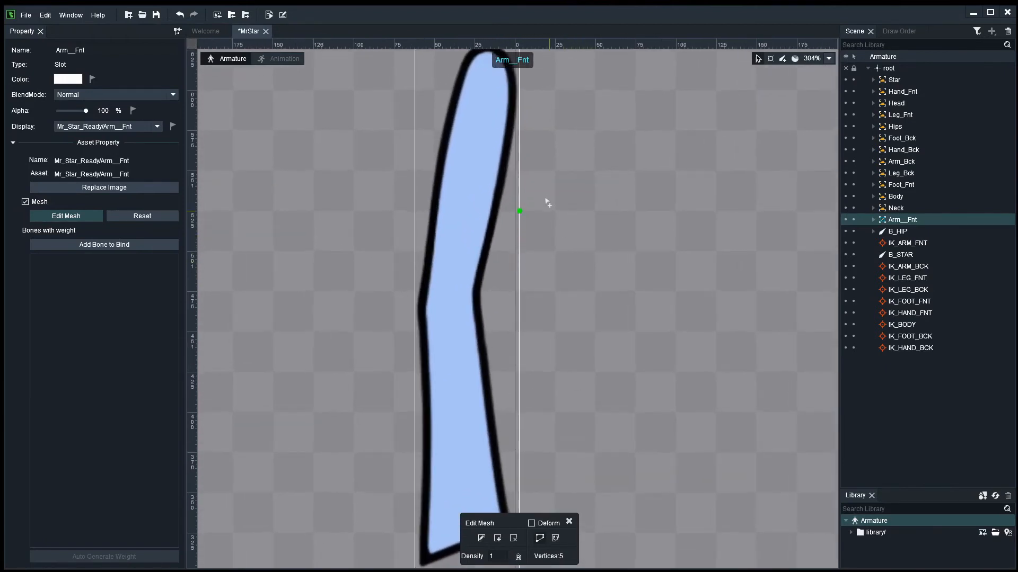
pyautogui.scroll(-1, 568, 185)
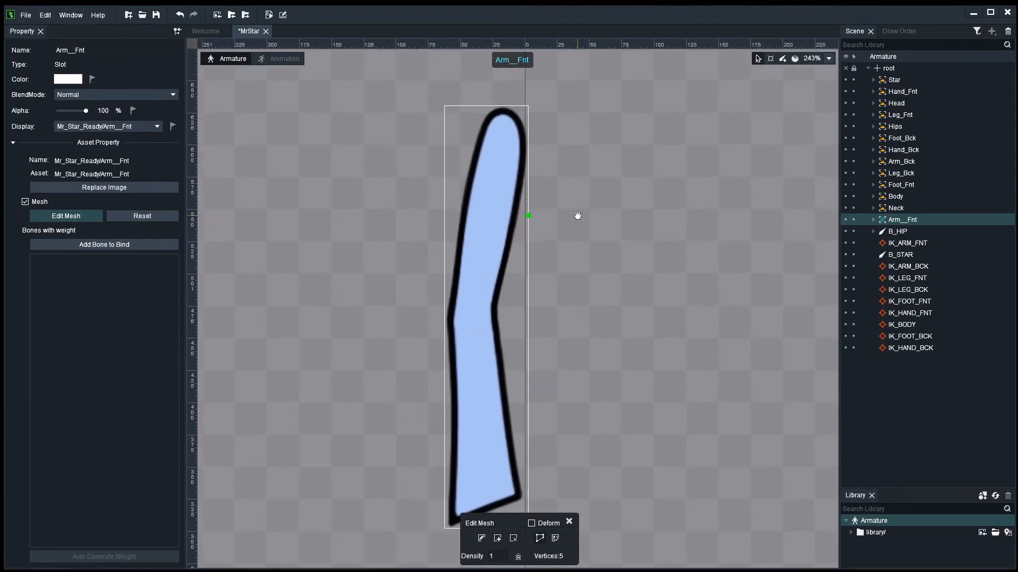
pyautogui.moveTo(578, 218); pyautogui.dragTo(571, 190)
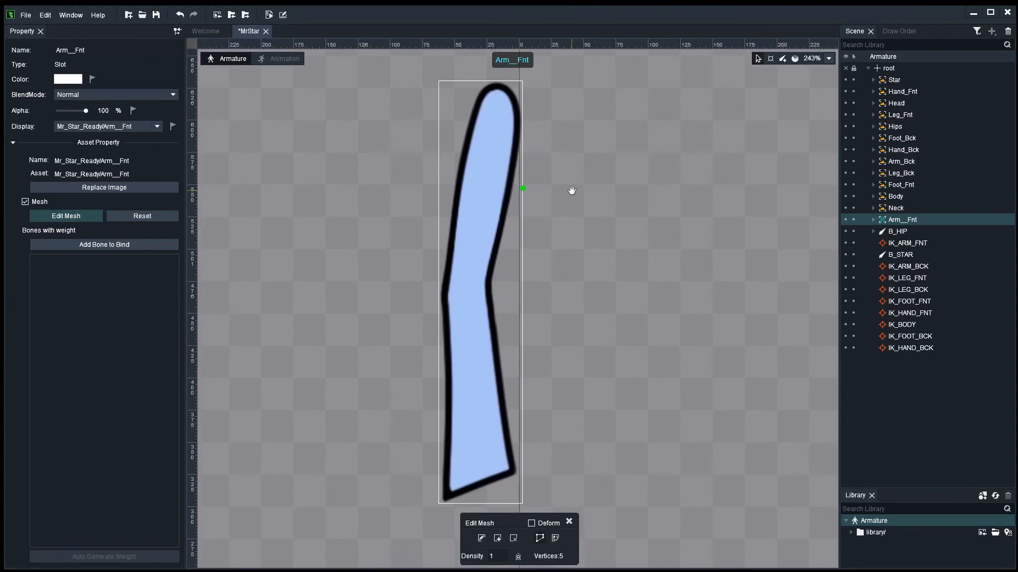
pyautogui.click(531, 524)
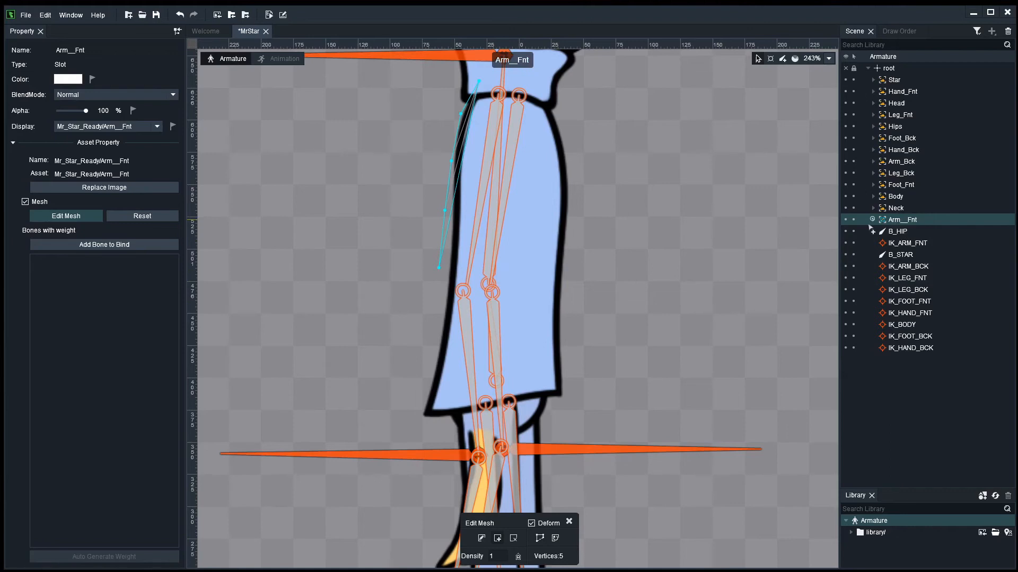
# Turn Mesh off and on again for the Arm__Fnt slot, open its mesh for editing and reset it.
pyautogui.click(25, 201)
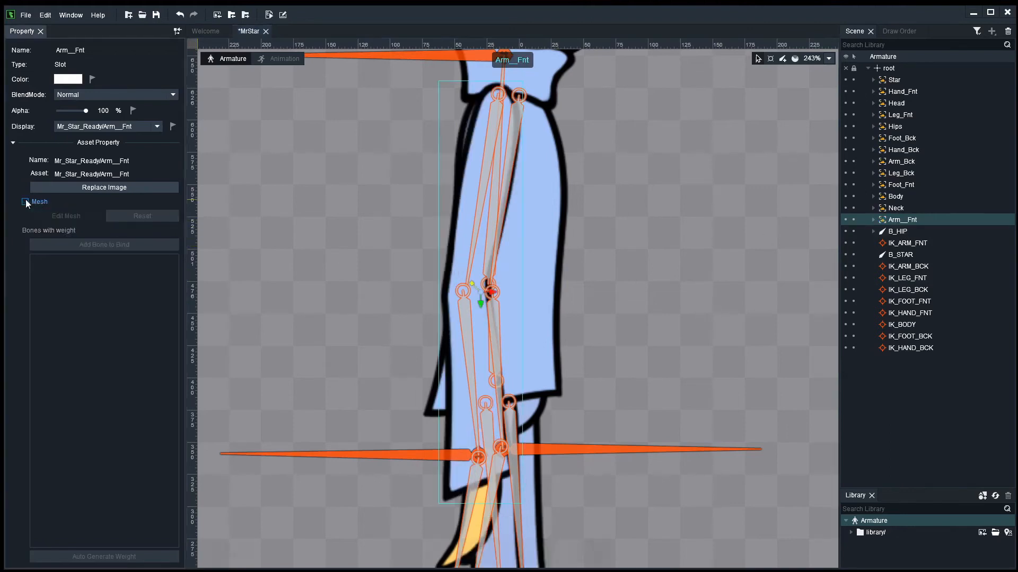
pyautogui.click(674, 287)
pyautogui.click(922, 219)
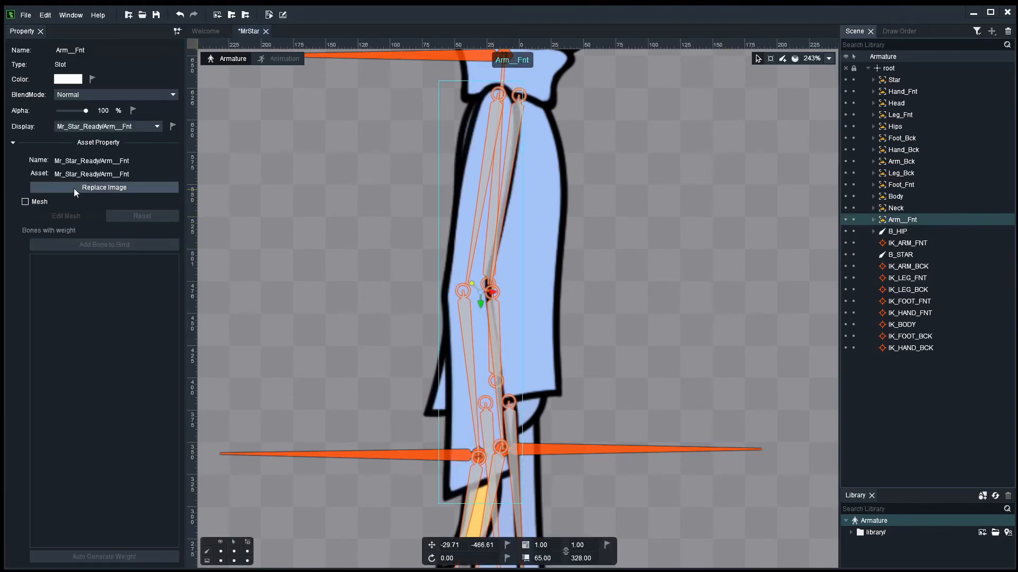
pyautogui.click(26, 201)
pyautogui.click(66, 216)
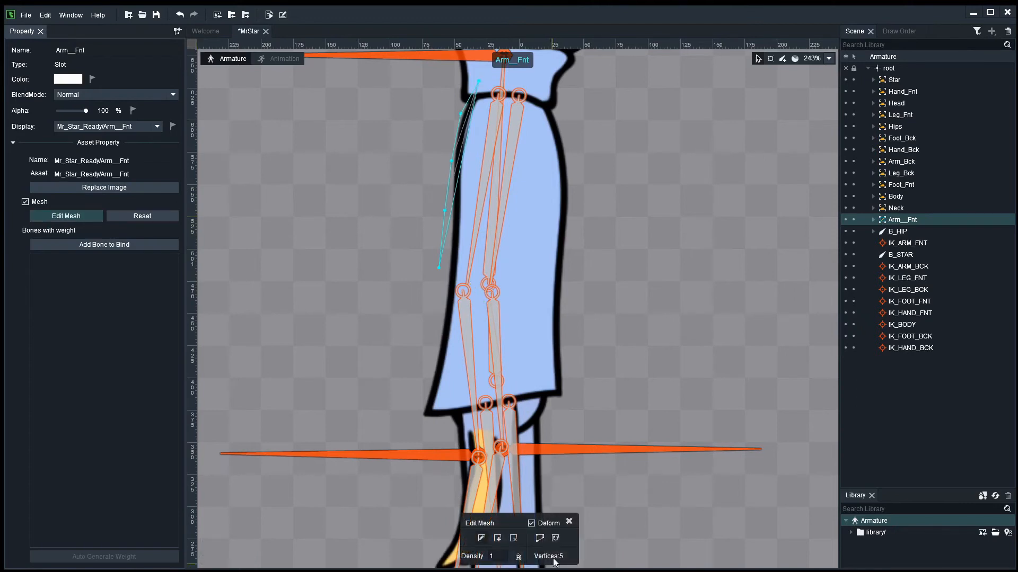
pyautogui.click(554, 539)
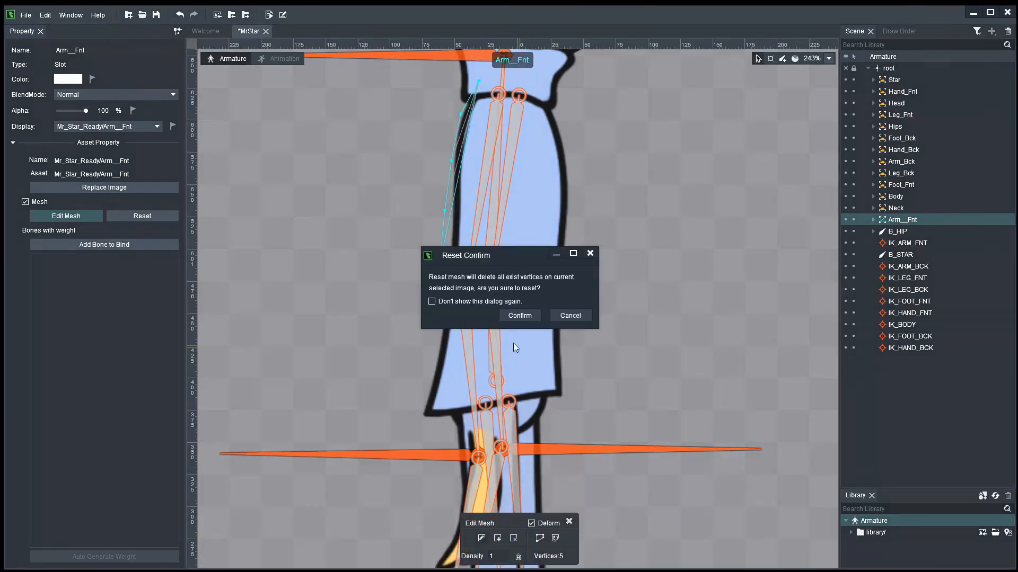
pyautogui.click(513, 315)
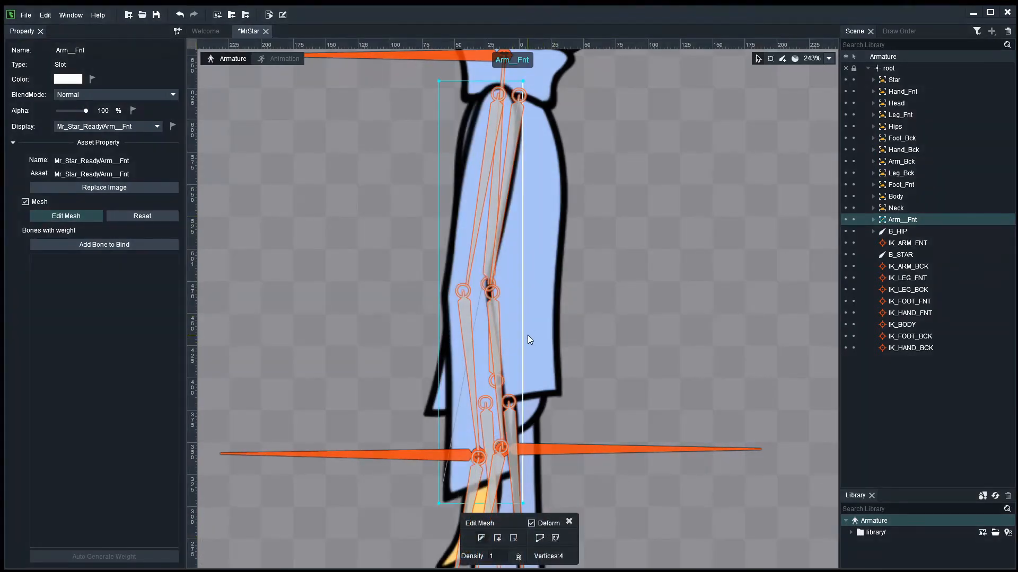
# Manually recreate the Arm__Fnt mesh outline, placing vertices from the shoulder top down the arm's front edge to below the elbow.
pyautogui.scroll(1, 529, 334)
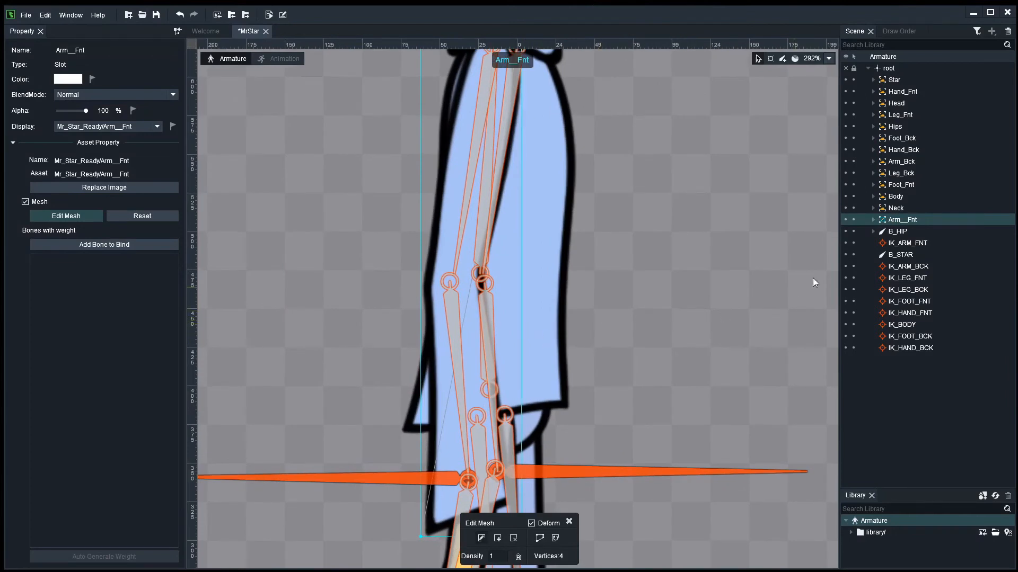
pyautogui.click(539, 539)
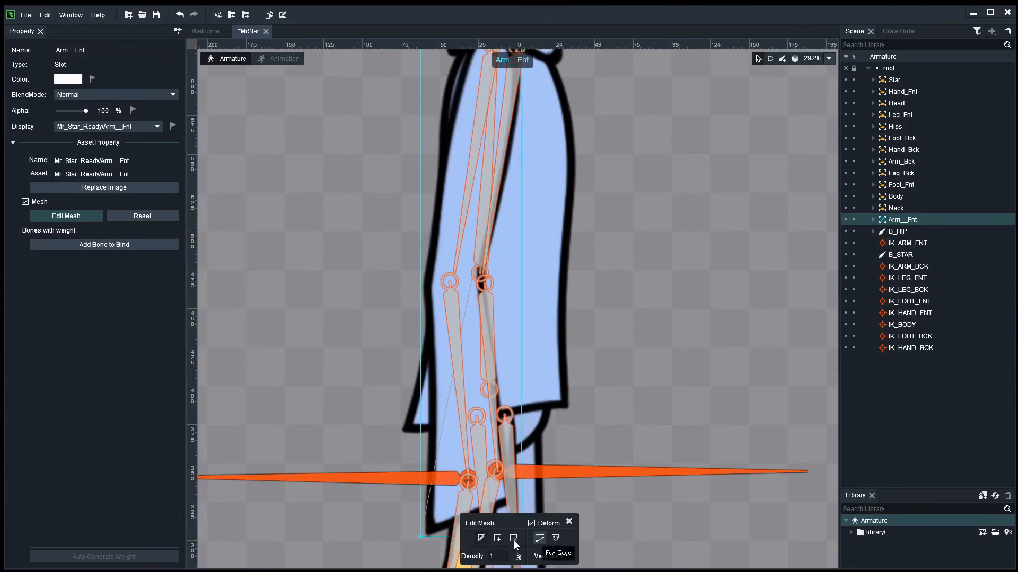
pyautogui.click(497, 538)
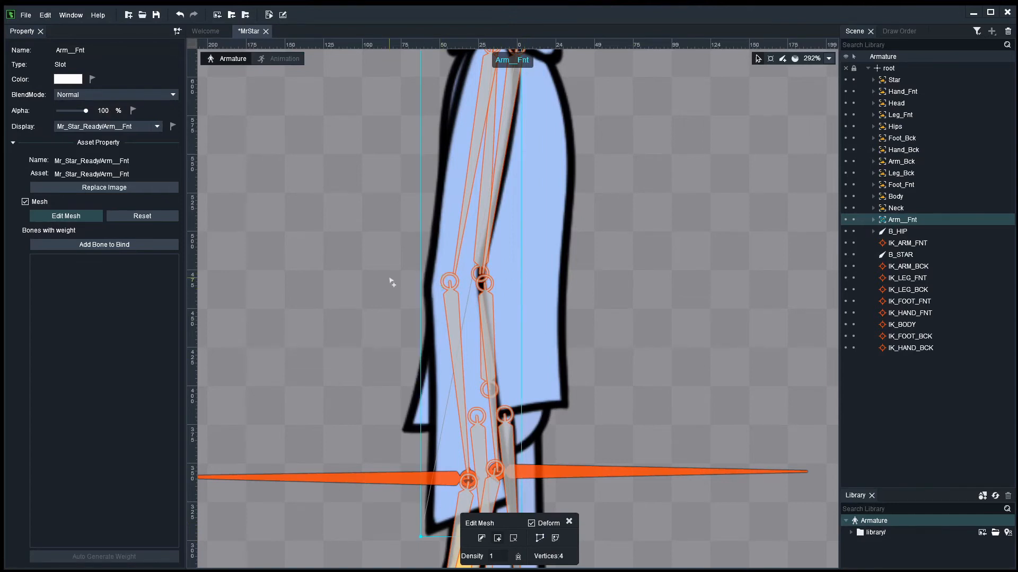
pyautogui.click(538, 538)
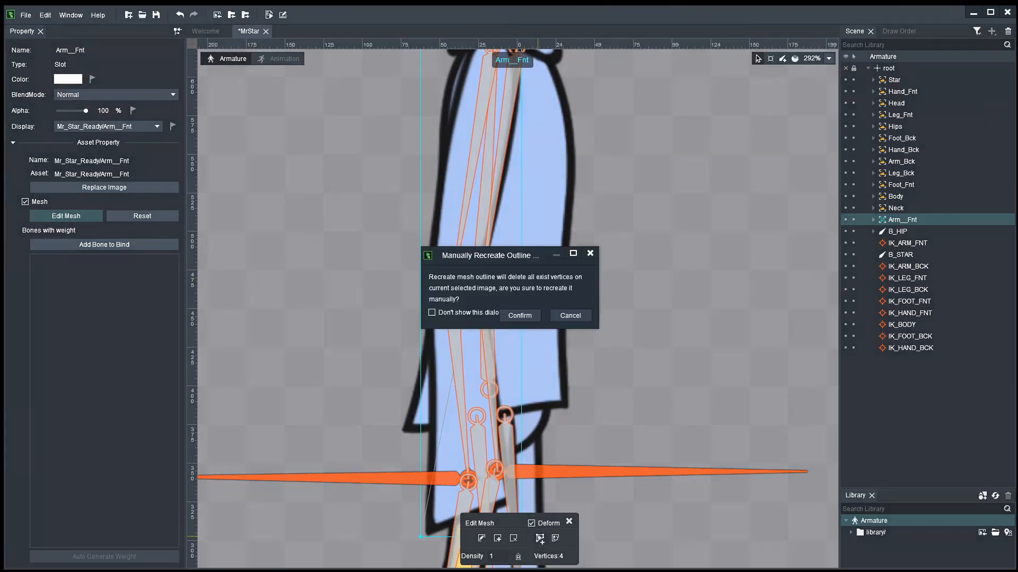
pyautogui.click(511, 316)
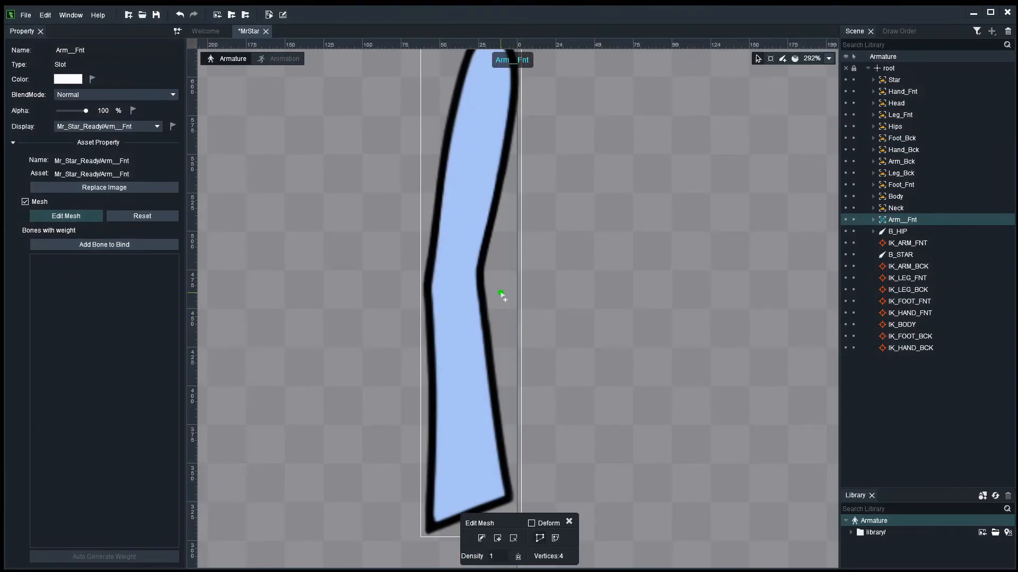
pyautogui.moveTo(558, 224); pyautogui.dragTo(501, 260)
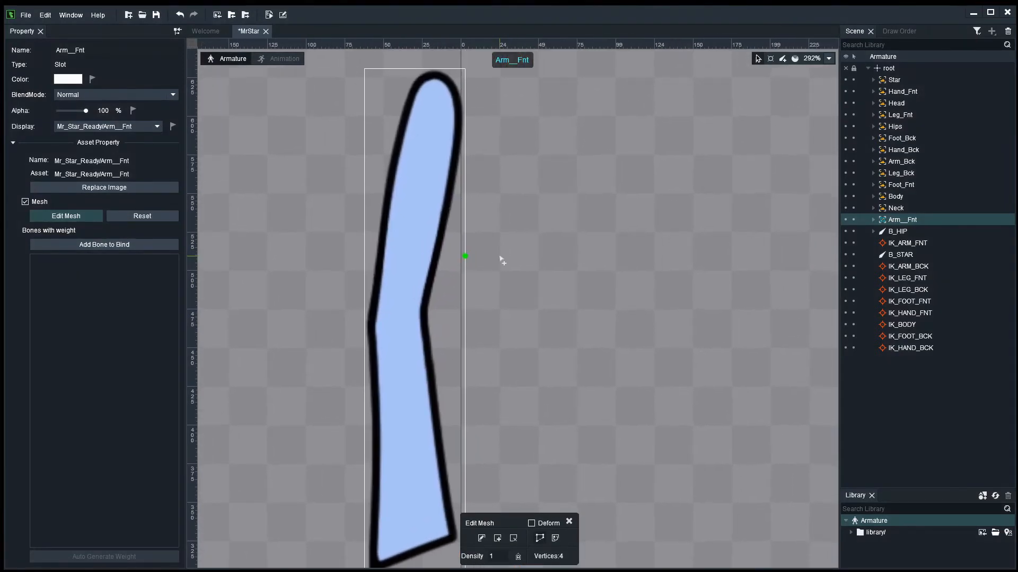
pyautogui.click(434, 69)
pyautogui.click(466, 69)
pyautogui.click(465, 125)
pyautogui.click(465, 197)
pyautogui.click(450, 259)
pyautogui.click(441, 291)
pyautogui.click(439, 313)
pyautogui.click(442, 343)
pyautogui.click(447, 396)
# Continue the mesh outline down the forearm's front edge and along the cuff to its back corner.
pyautogui.moveTo(448, 410); pyautogui.dragTo(451, 259)
pyautogui.click(458, 323)
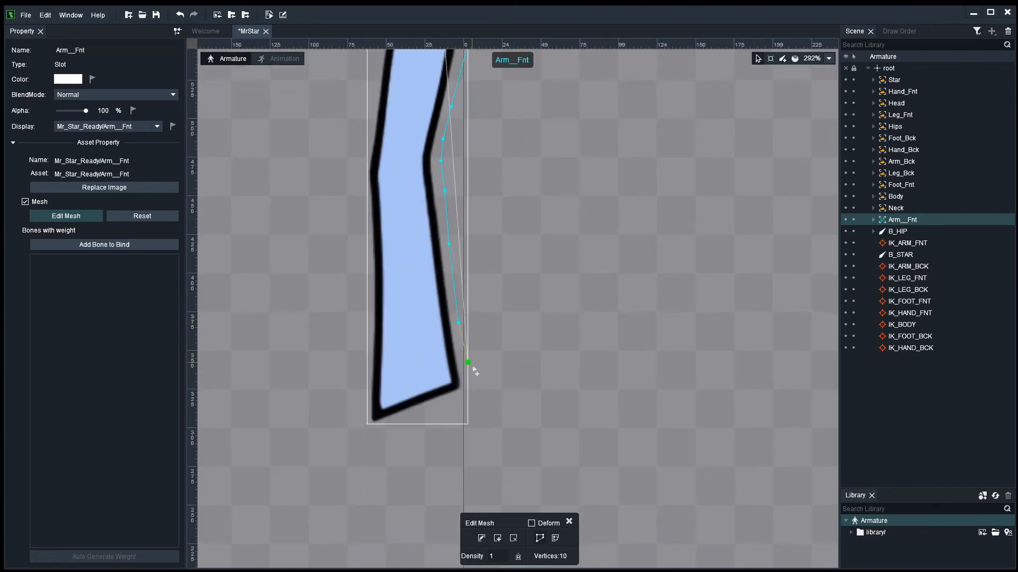
pyautogui.click(467, 397)
pyautogui.click(394, 424)
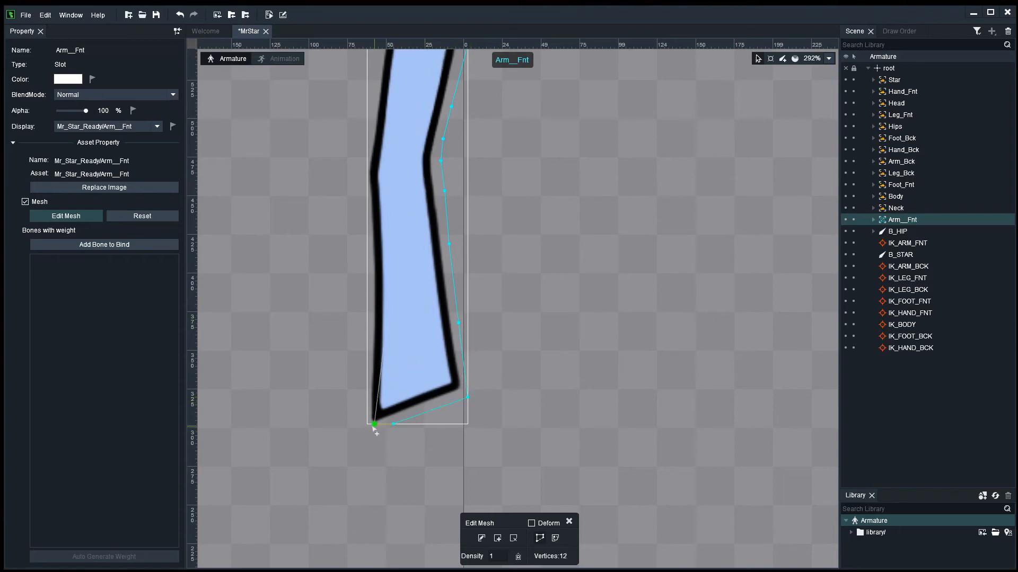
pyautogui.click(365, 424)
# Continue the mesh outline up the arm's back edge past the elbow and close it at the shoulder top.
pyautogui.click(365, 359)
pyautogui.click(367, 234)
pyautogui.click(367, 206)
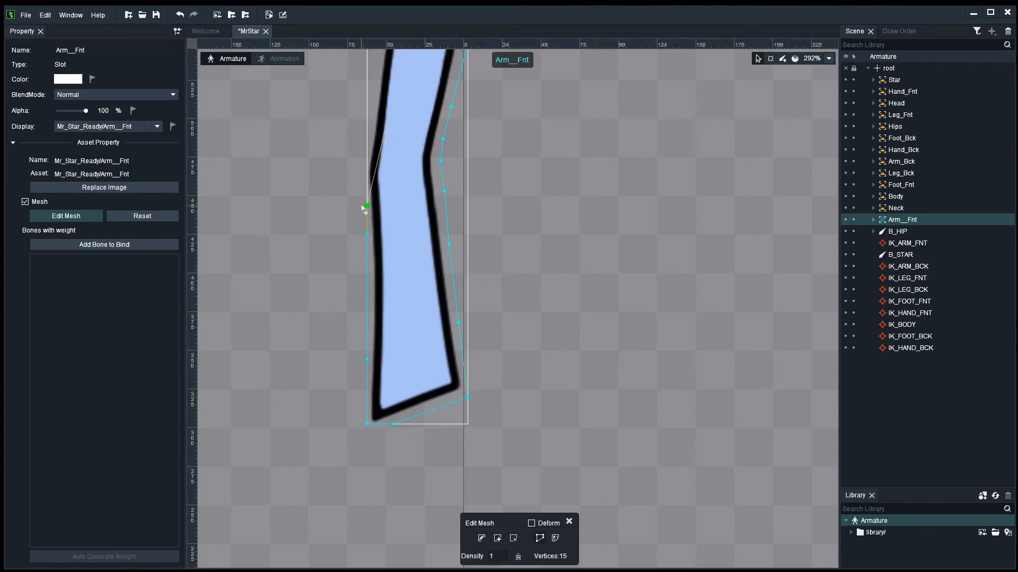
pyautogui.click(367, 171)
pyautogui.click(366, 139)
pyautogui.scroll(3, 366, 143)
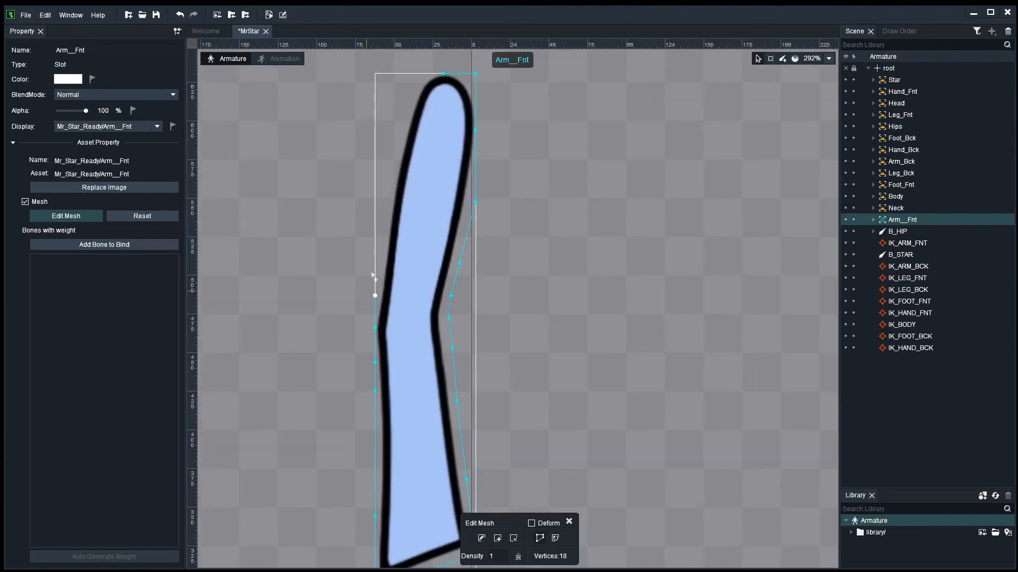
pyautogui.click(379, 252)
pyautogui.click(384, 192)
pyautogui.click(395, 123)
pyautogui.click(444, 74)
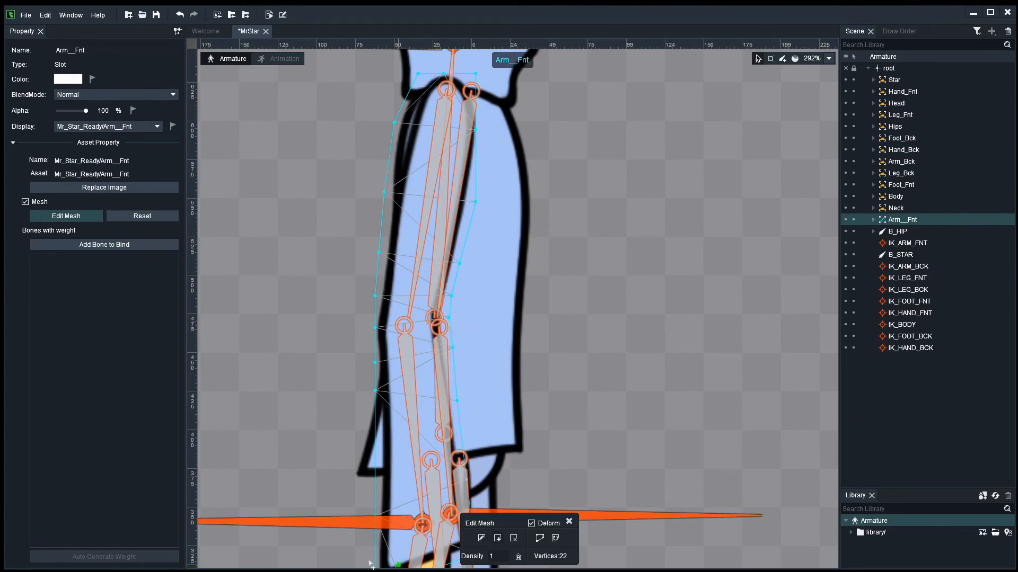
# Hide the bones and all image slots from Star to Neck, leaving only Arm__Fnt shown.
pyautogui.rightClick(315, 414)
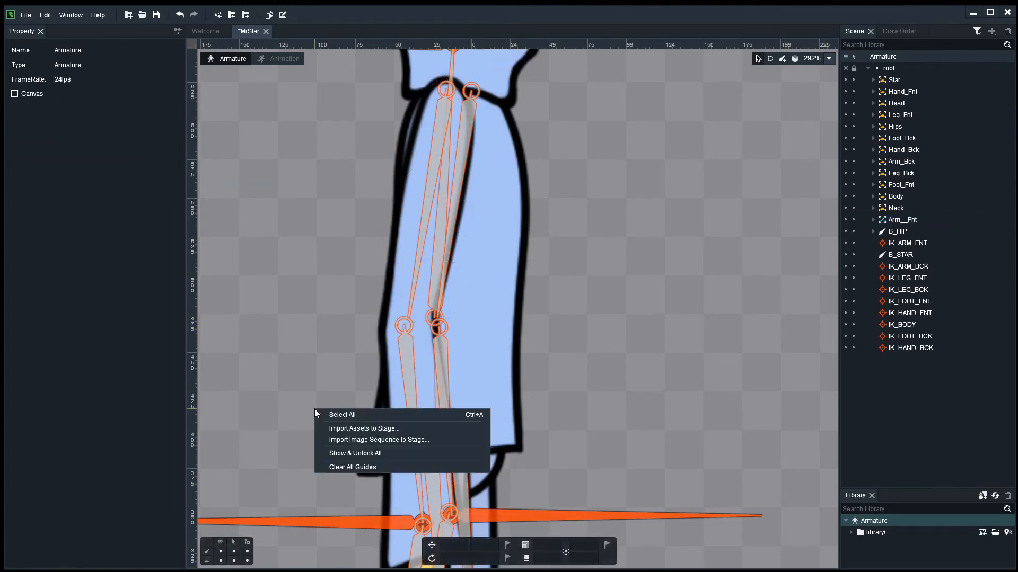
pyautogui.click(221, 553)
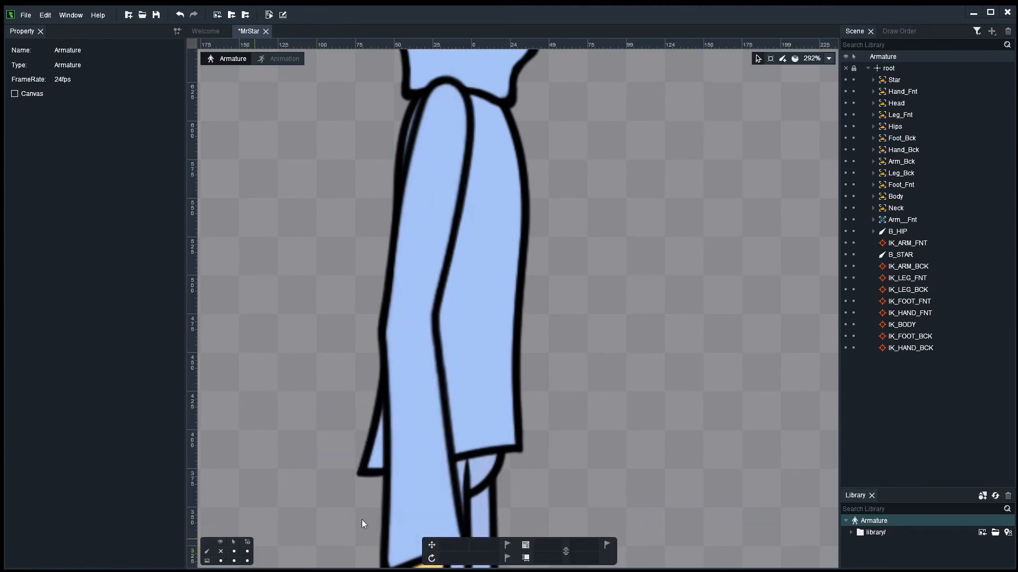
pyautogui.moveTo(846, 209); pyautogui.dragTo(846, 86)
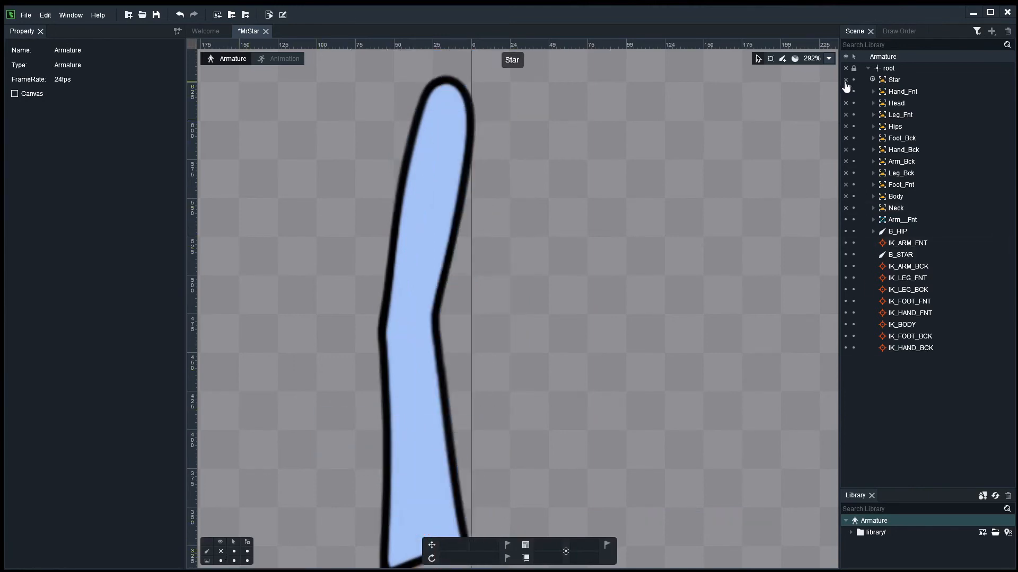
# Open the Arm__Fnt mesh for editing and add seven interior vertices along the front side, from the upper arm to the cuff.
pyautogui.click(419, 287)
pyautogui.scroll(-3, 570, 313)
pyautogui.click(66, 216)
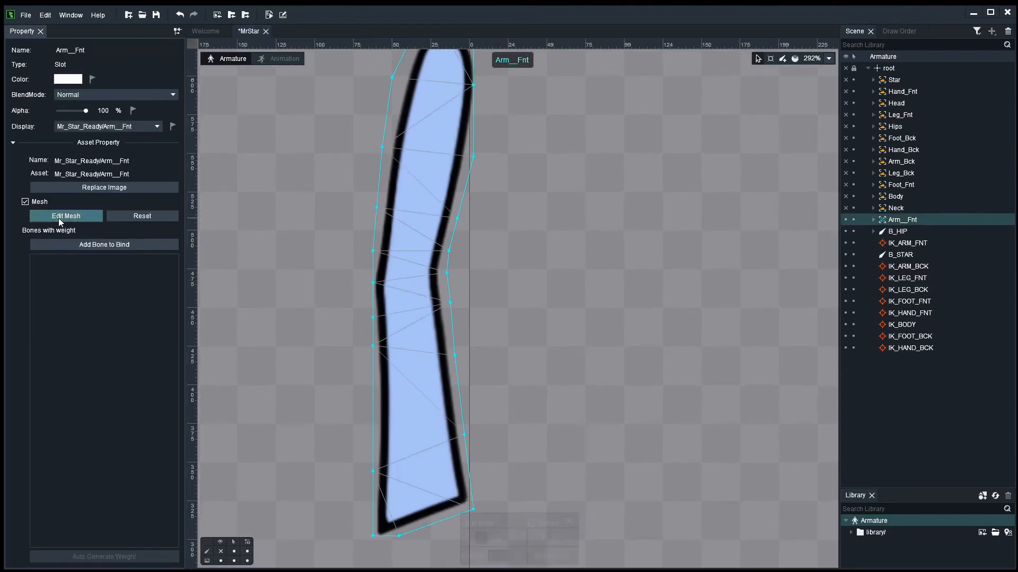
pyautogui.scroll(2, 570, 265)
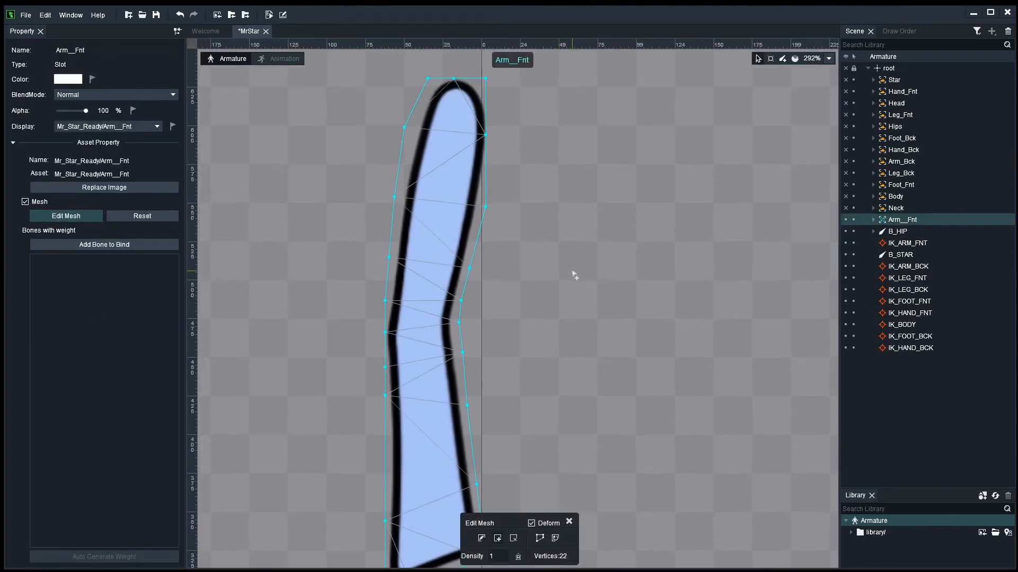
pyautogui.click(458, 203)
pyautogui.click(445, 264)
pyautogui.click(436, 297)
pyautogui.click(433, 322)
pyautogui.click(437, 358)
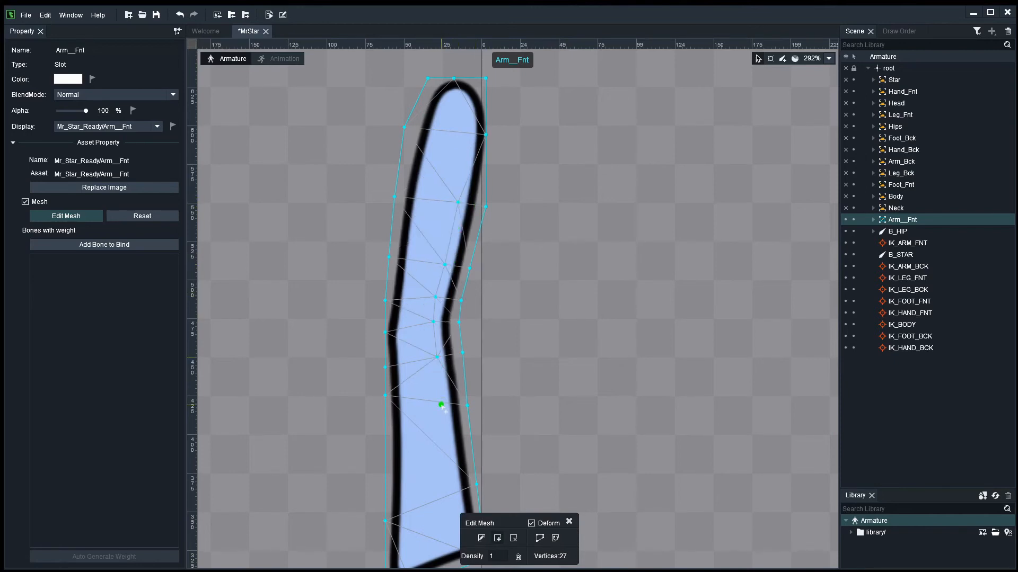
pyautogui.click(441, 405)
pyautogui.click(452, 496)
# Add interior mesh vertices up the arm's back side, from the cuff past the elbow to the upper arm, and leave mesh editing.
pyautogui.click(411, 513)
pyautogui.click(409, 407)
pyautogui.click(404, 360)
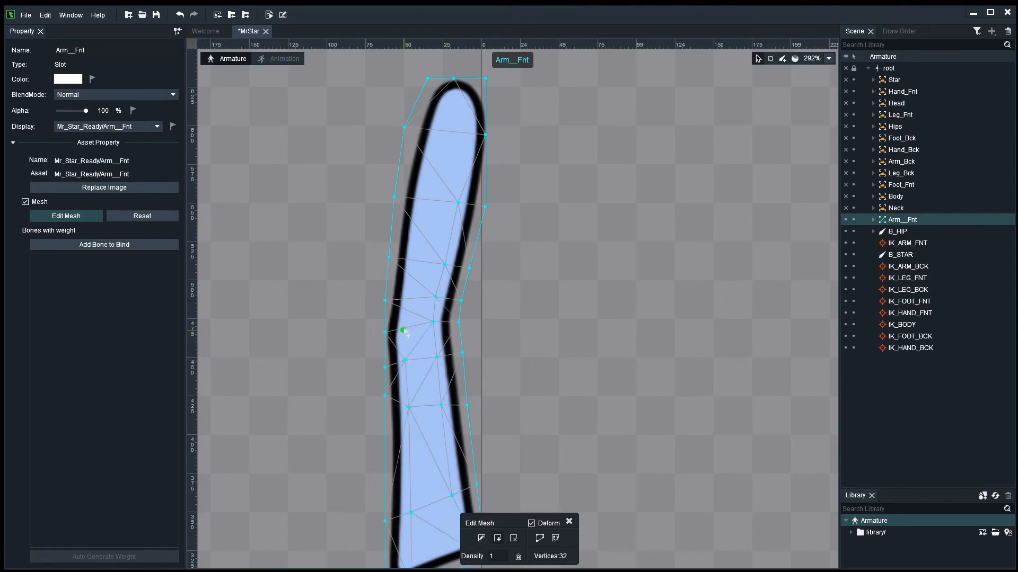
pyautogui.click(403, 329)
pyautogui.click(413, 260)
pyautogui.click(428, 199)
pyautogui.click(492, 248)
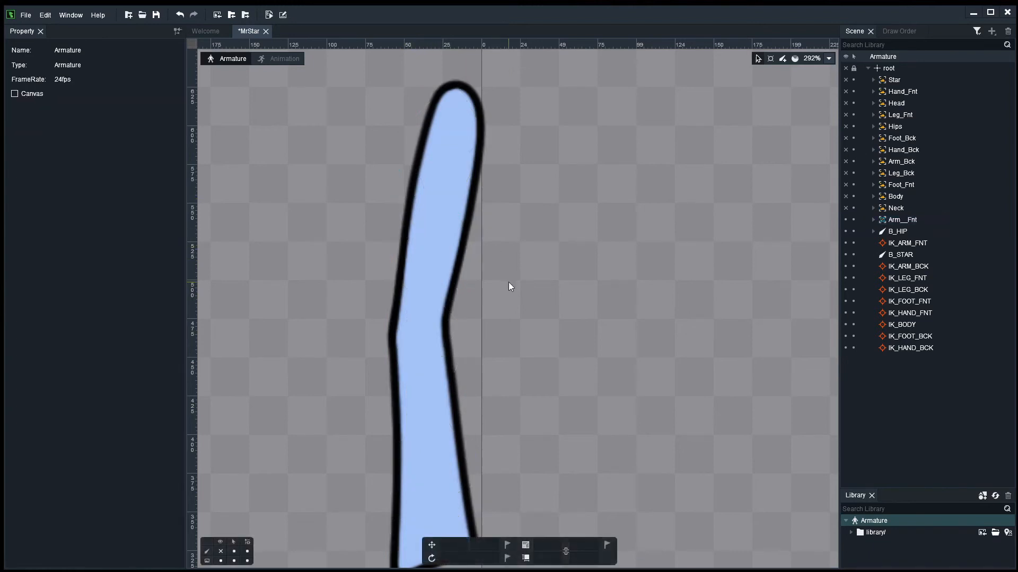
# Select the Arm__Fnt slot and show the bones again over the arm.
pyautogui.click(431, 285)
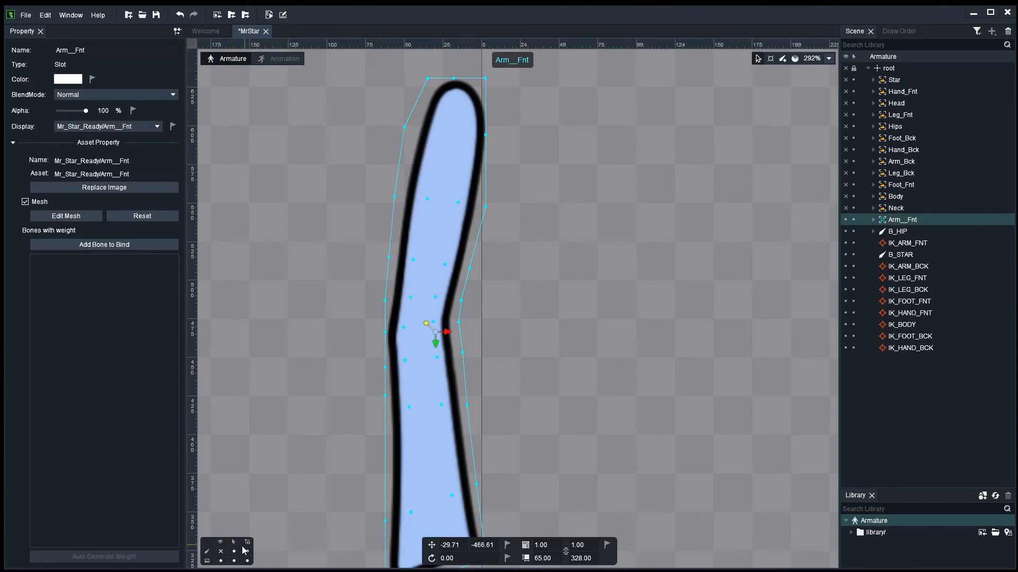
pyautogui.click(220, 551)
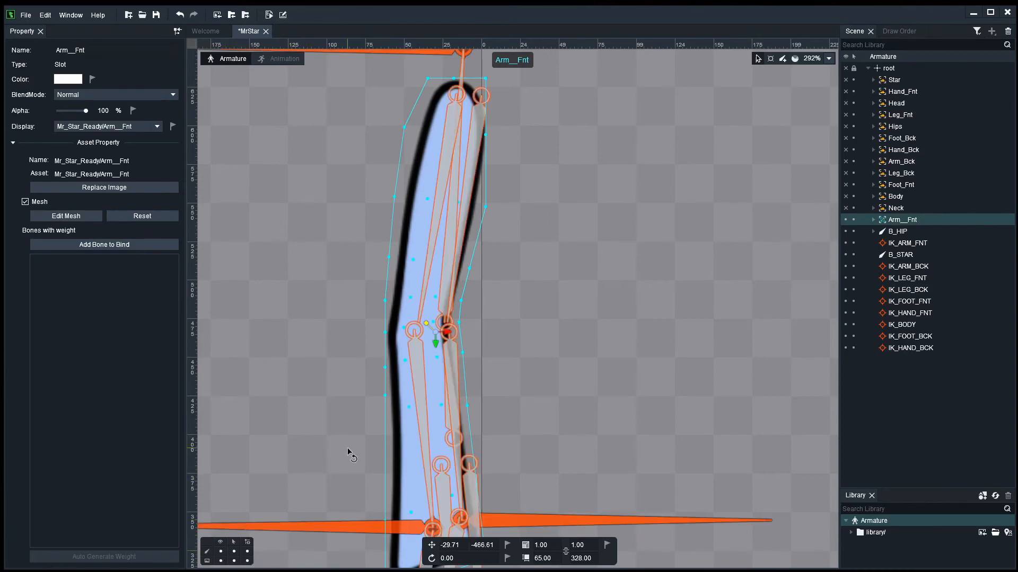
pyautogui.scroll(-3, 504, 370)
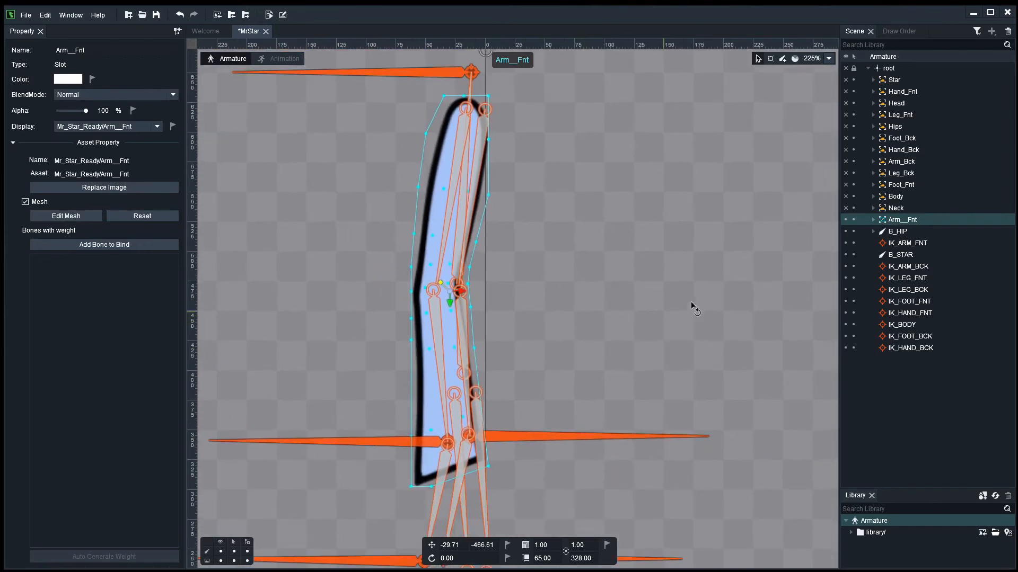
# Expand the bone hierarchy under B_HIP down through B_TORSO to the children of B_ARM_FNT.
pyautogui.click(873, 231)
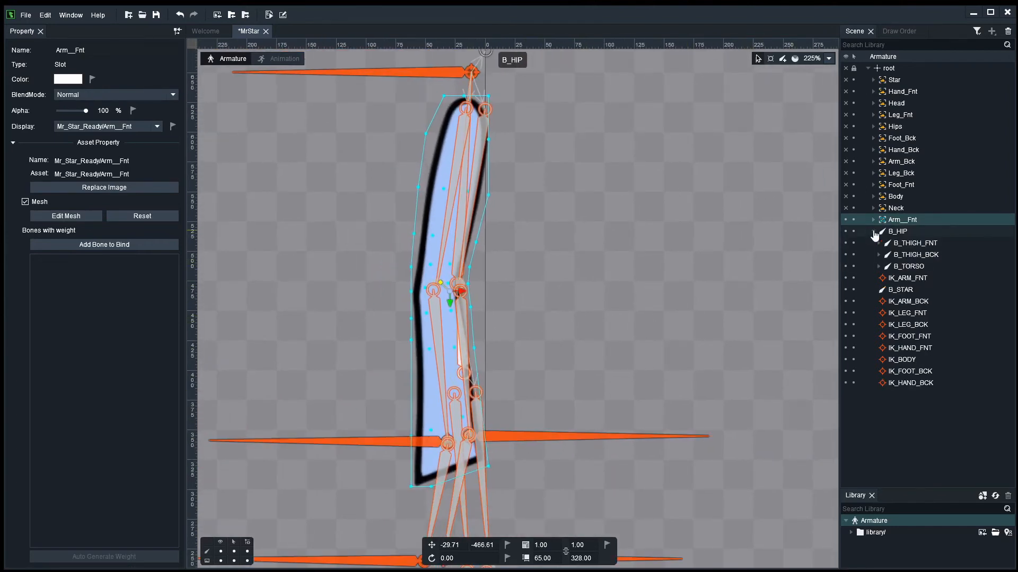
pyautogui.click(879, 243)
pyautogui.click(878, 266)
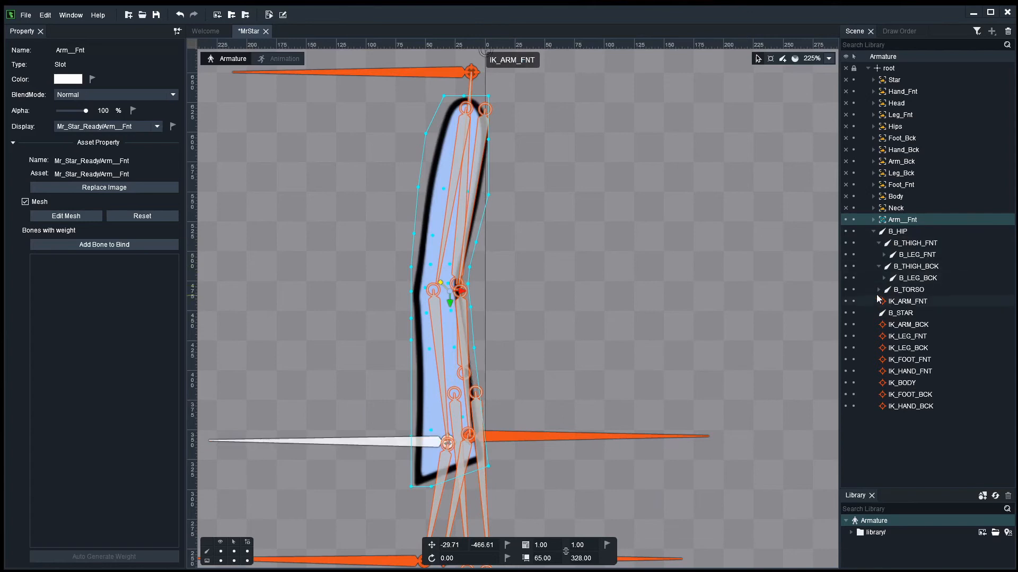
pyautogui.click(875, 291)
pyautogui.click(878, 289)
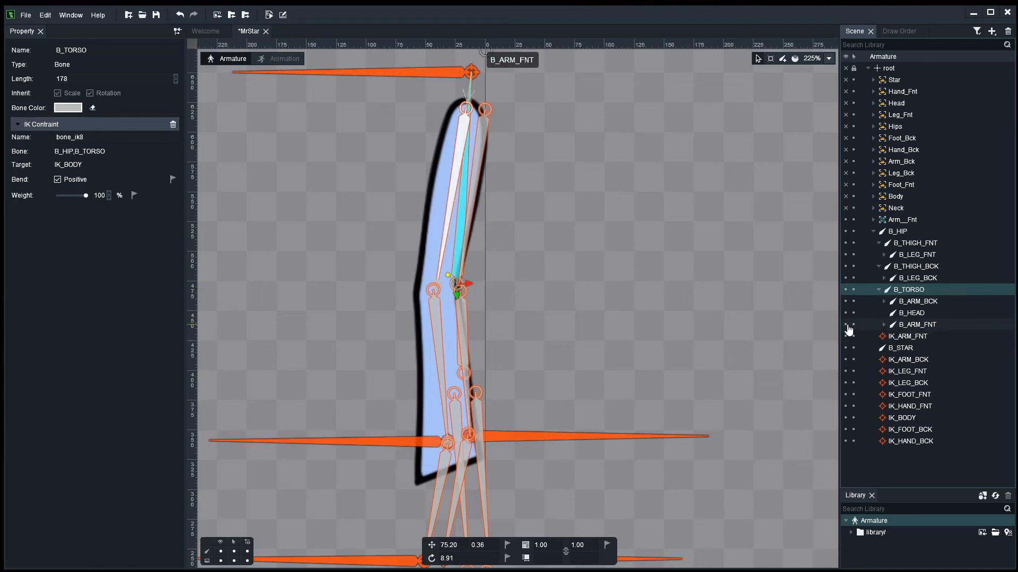
pyautogui.click(884, 325)
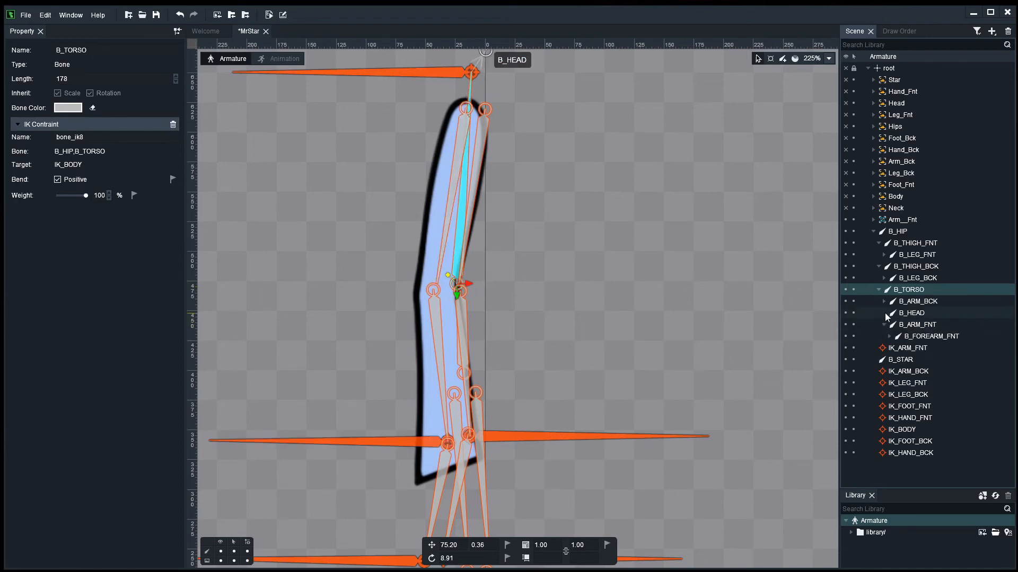
# Hide the front and back thigh and leg bones, B_TORSO, B_ARM_BCK and B_HEAD, keeping the front arm bones shown.
pyautogui.click(846, 301)
pyautogui.click(844, 279)
pyautogui.click(846, 267)
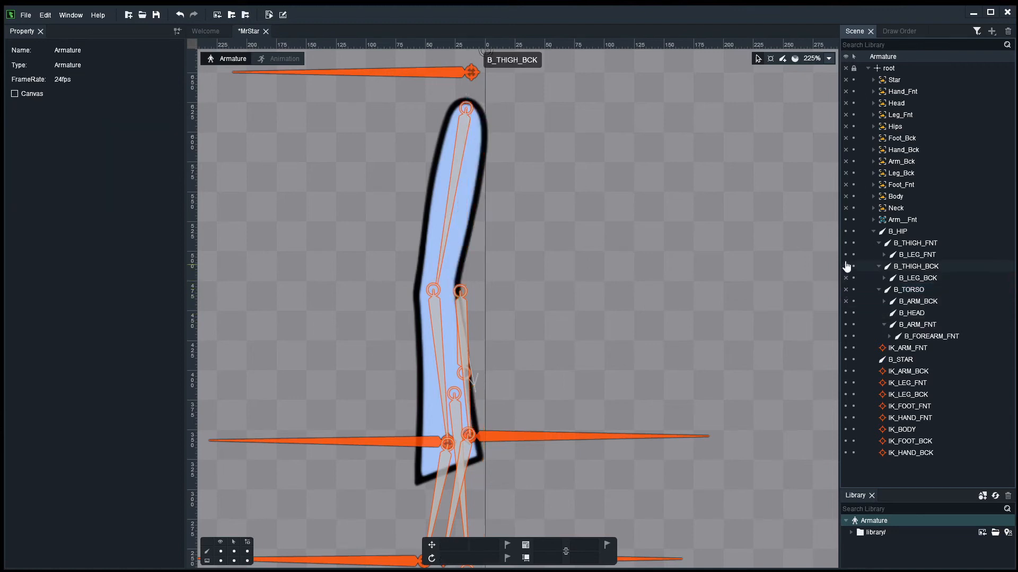
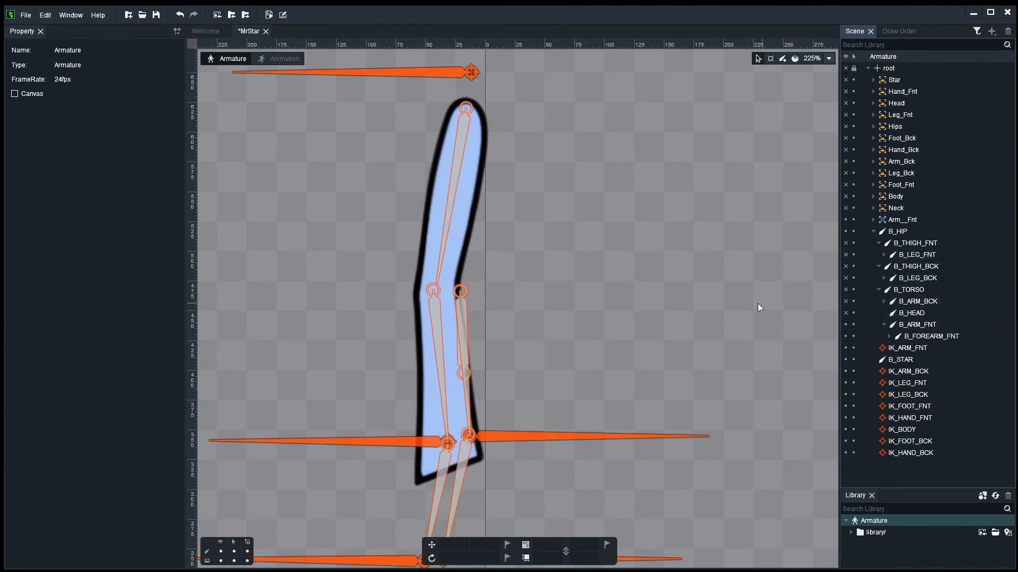
# Bind the Arm__Fnt mesh to the B_ARM_FNT and B_FOREARM_FNT bones.
pyautogui.moveTo(561, 303); pyautogui.dragTo(591, 296)
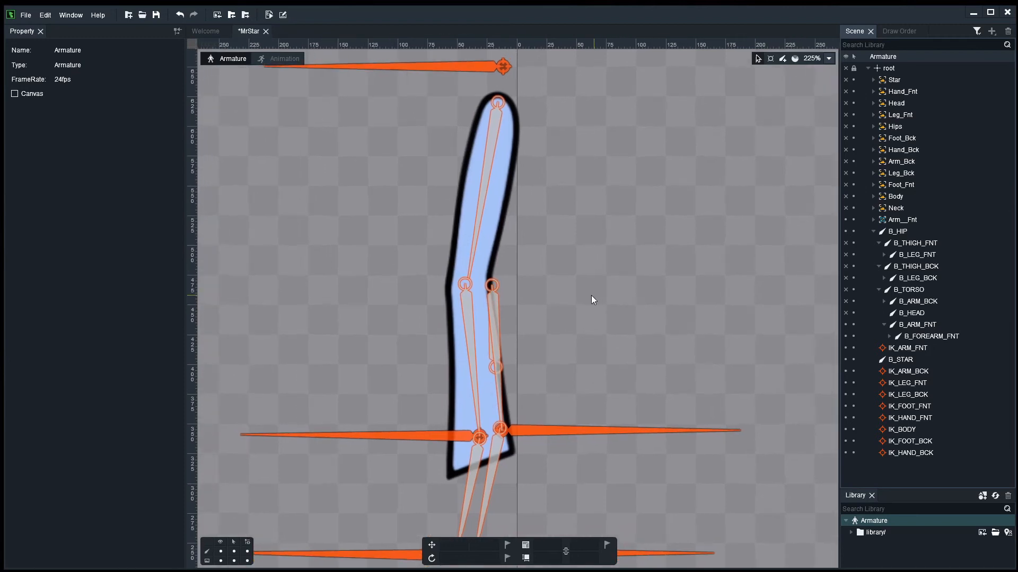
pyautogui.scroll(1, 591, 296)
pyautogui.click(465, 243)
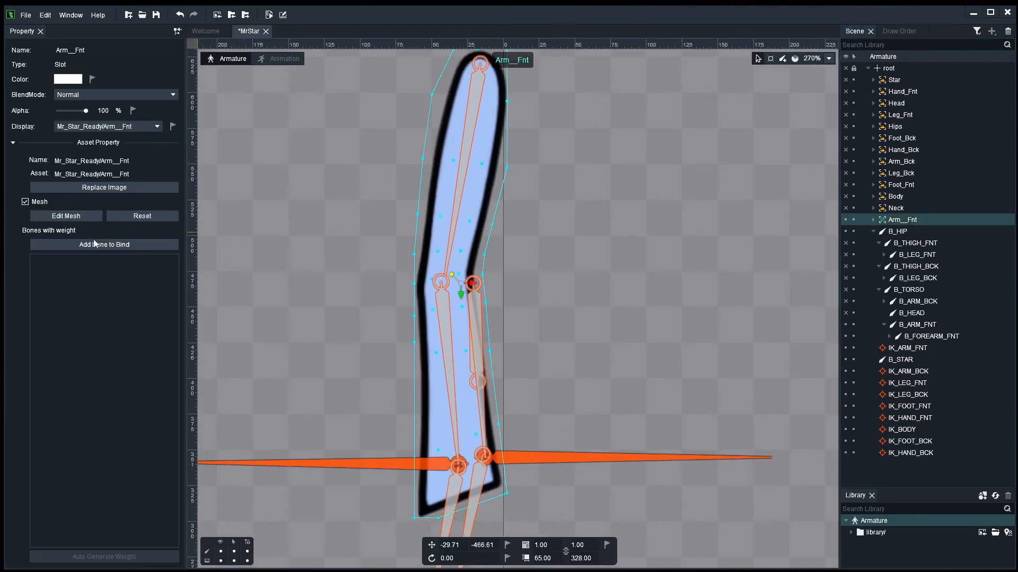
pyautogui.moveTo(249, 264); pyautogui.dragTo(228, 286)
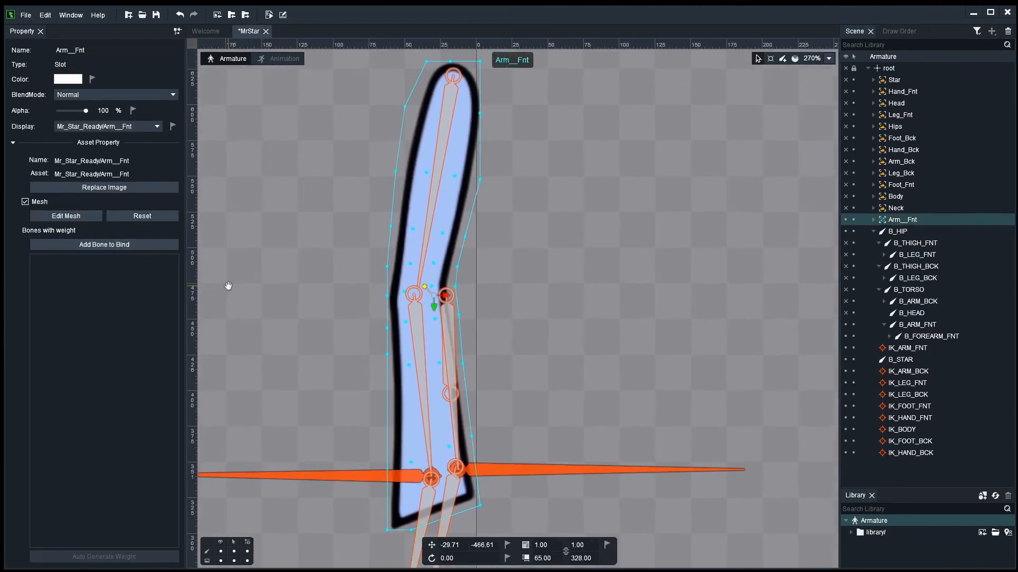
pyautogui.click(119, 247)
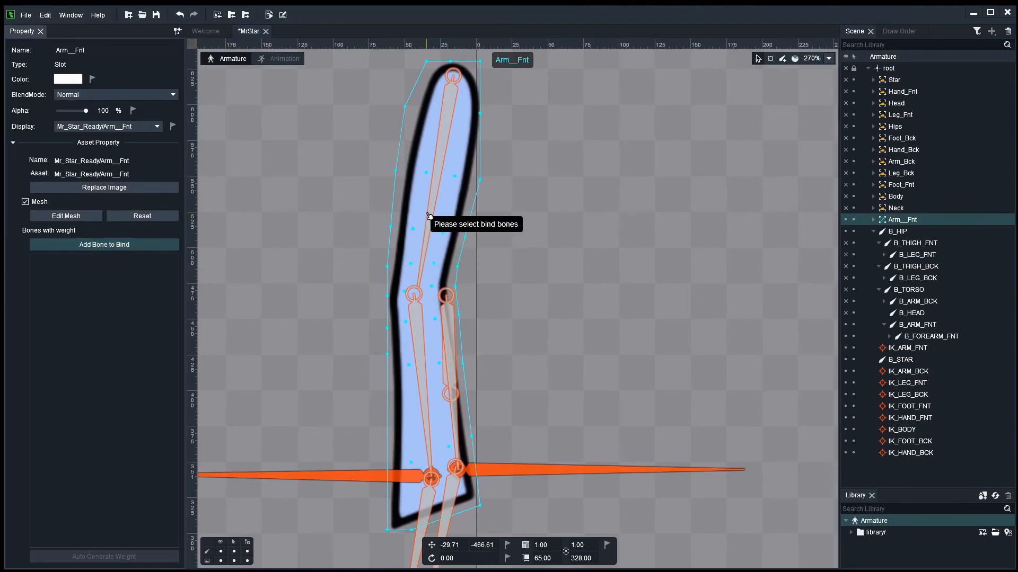
pyautogui.click(432, 214)
pyautogui.click(419, 334)
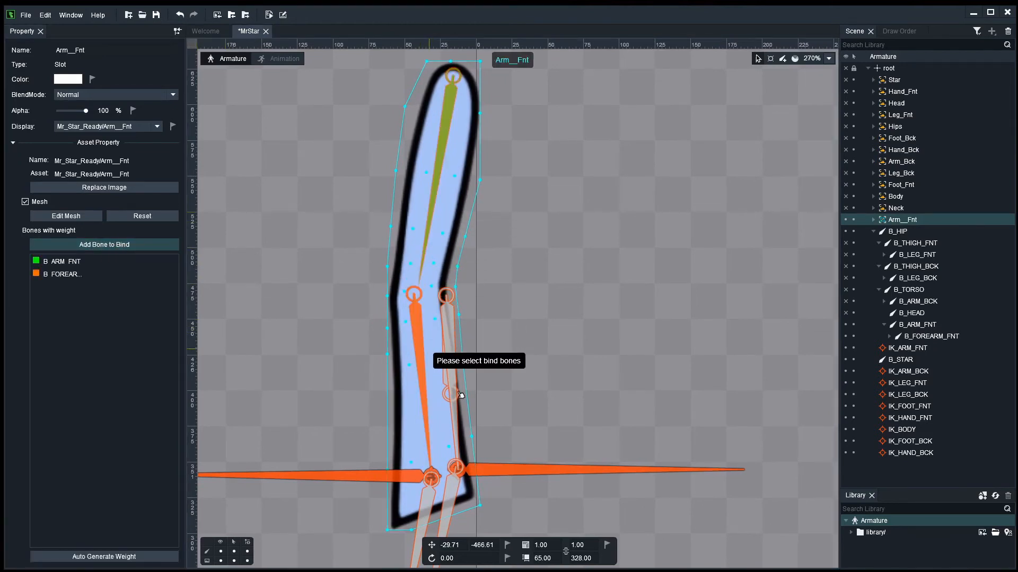
pyautogui.click(270, 352)
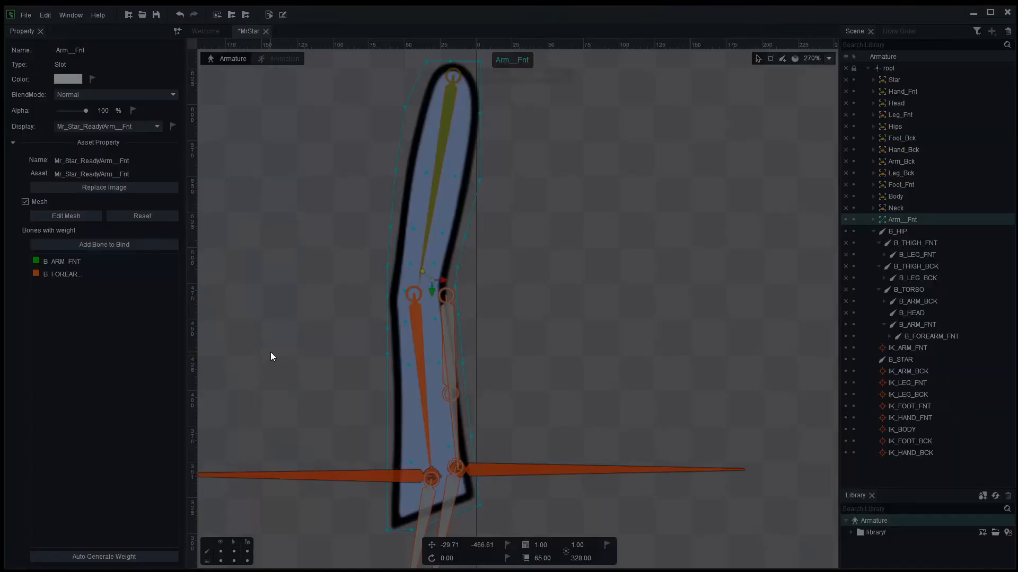
# Show the vertex weights of the arm mesh, test the elbow bend by moving IK_ARM_FNT, and undo the move.
pyautogui.click(794, 59)
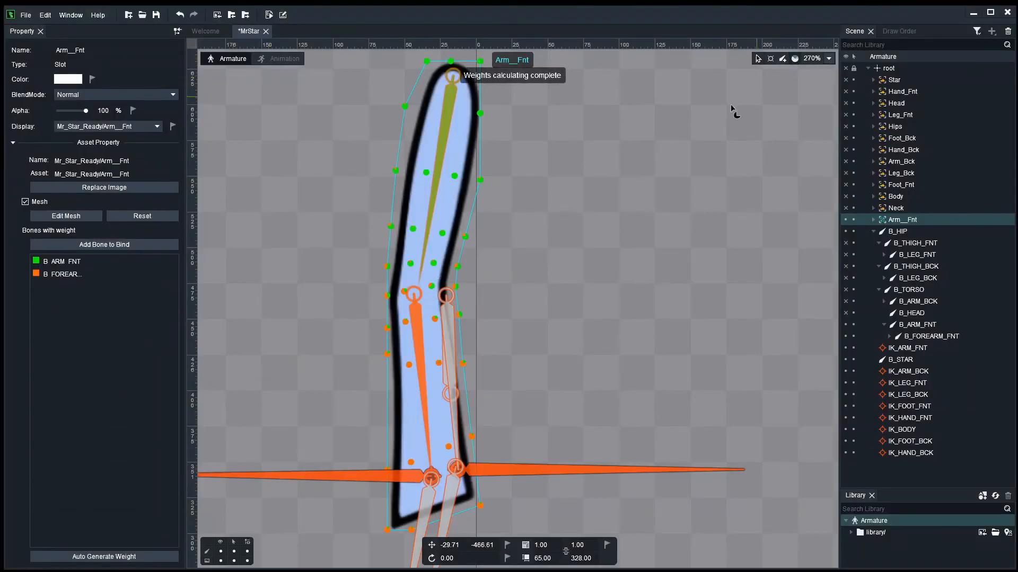
pyautogui.scroll(-2, 578, 292)
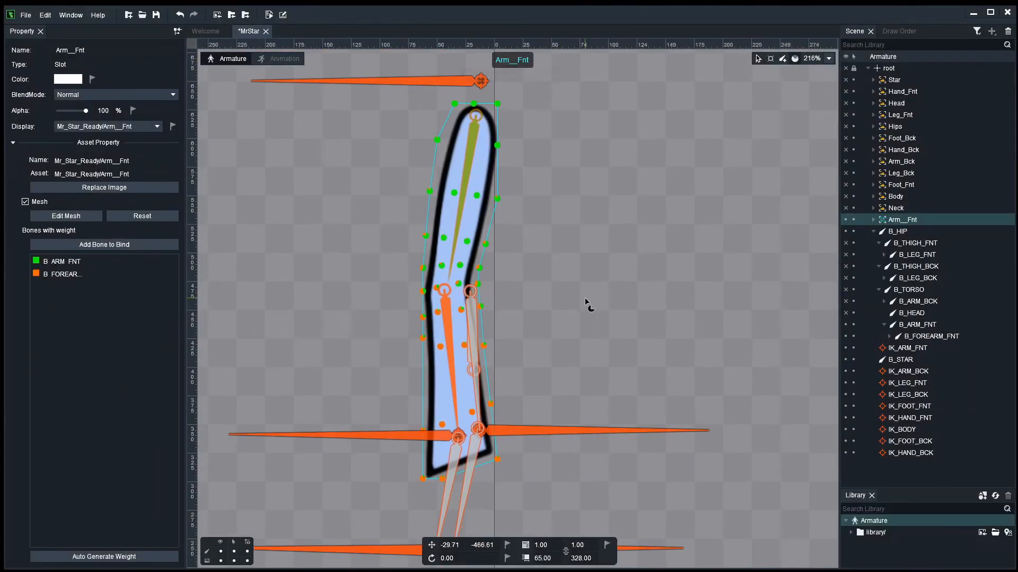
pyautogui.click(759, 59)
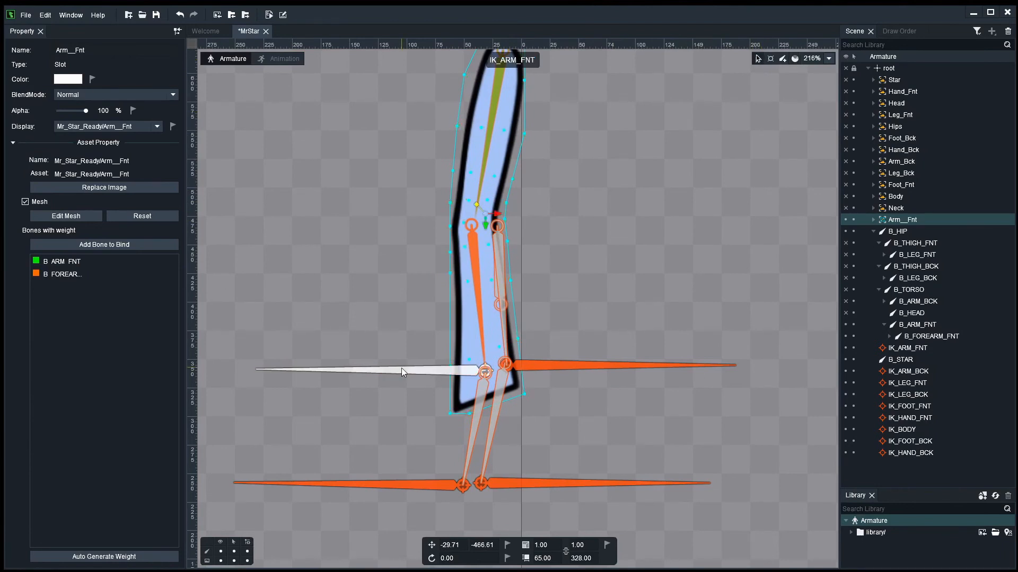
pyautogui.moveTo(405, 371); pyautogui.dragTo(461, 268)
pyautogui.hotkey('ctrl', 'z')
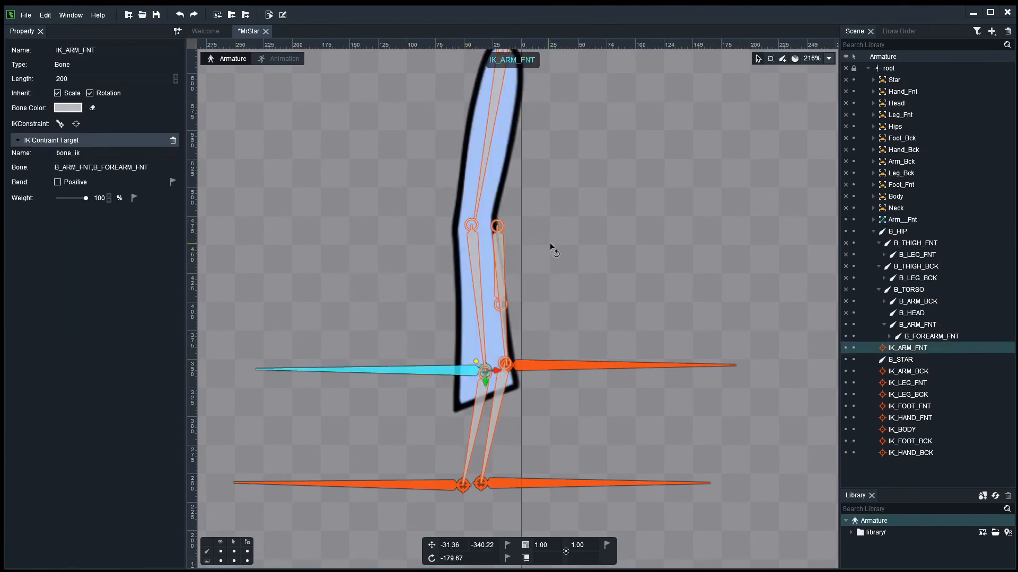
# Select the upper-arm vertices of the Arm__Fnt mesh with the weight tool and set their B_ARM_FNT weight to 100%.
pyautogui.scroll(4, 549, 243)
pyautogui.moveTo(541, 185); pyautogui.dragTo(518, 287)
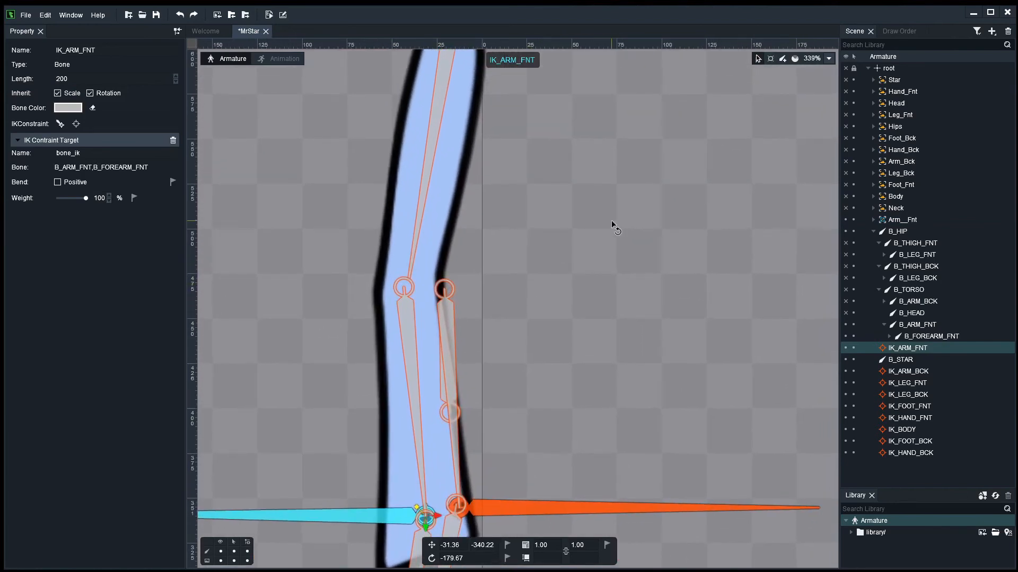
pyautogui.scroll(-2, 612, 220)
pyautogui.moveTo(600, 227); pyautogui.dragTo(576, 273)
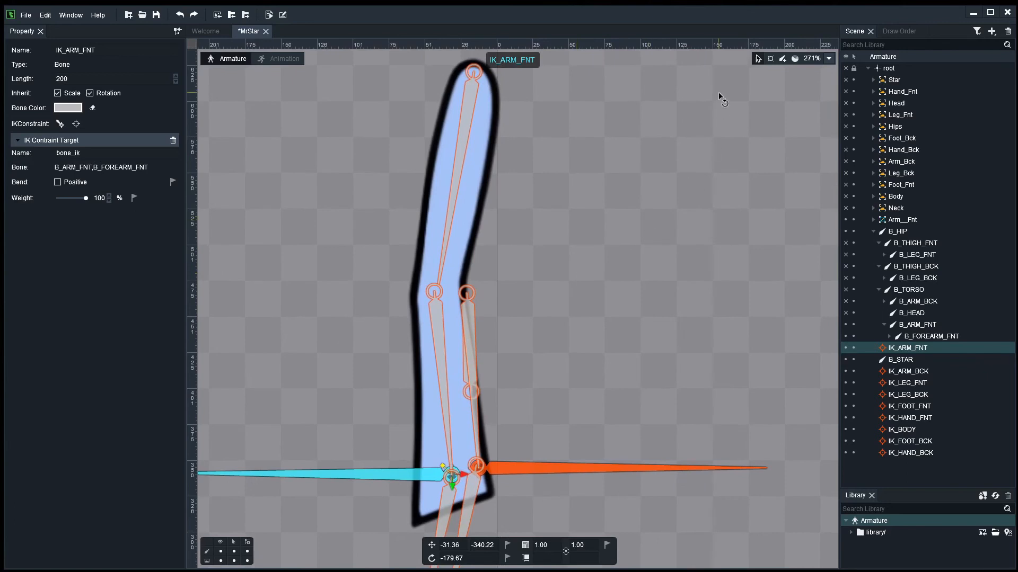
pyautogui.click(758, 58)
pyautogui.click(476, 199)
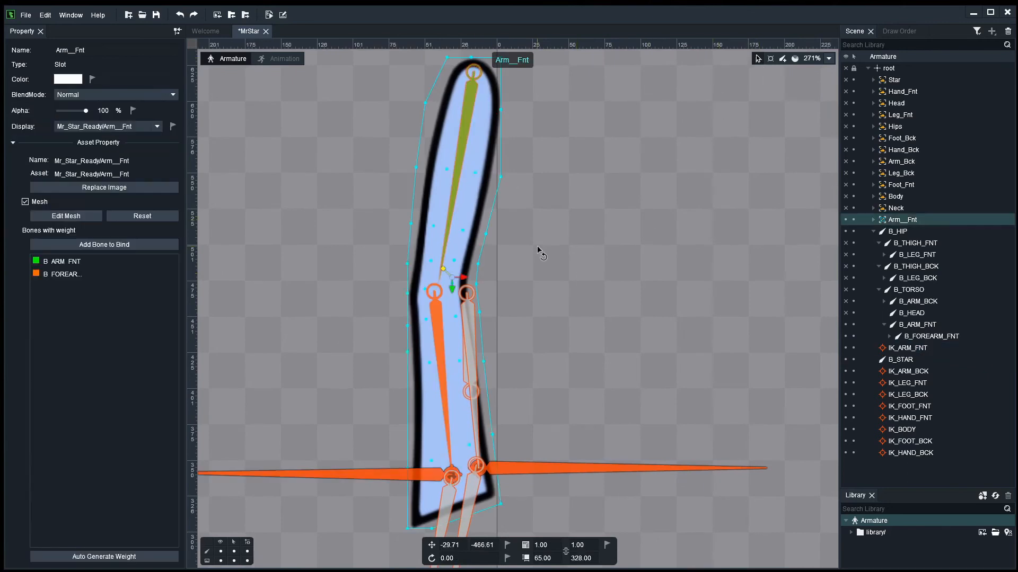
pyautogui.scroll(2, 532, 246)
pyautogui.scroll(1, 531, 248)
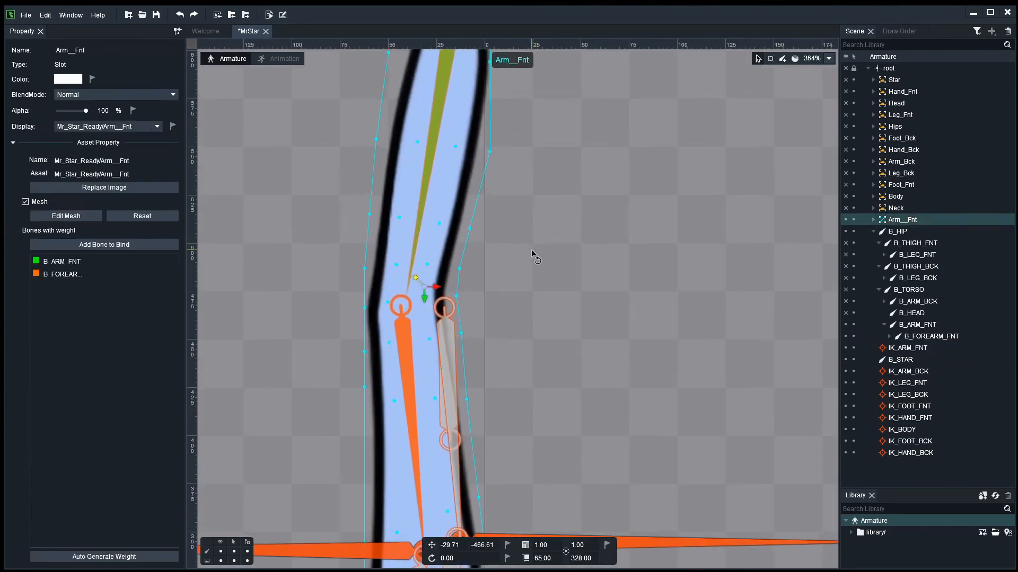
pyautogui.click(794, 59)
pyautogui.scroll(-1, 584, 232)
pyautogui.moveTo(401, 88); pyautogui.dragTo(598, 320)
pyautogui.click(471, 220)
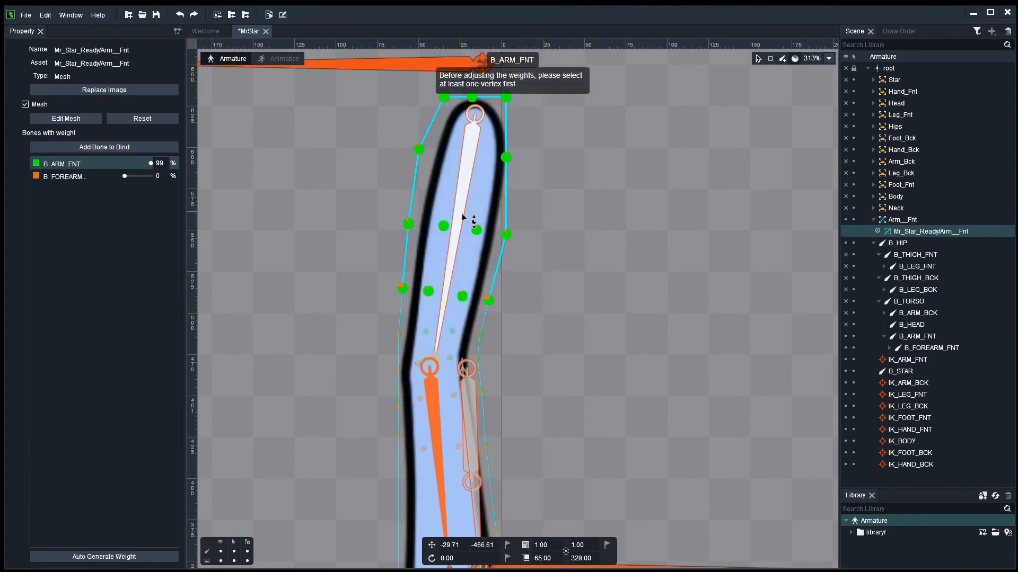
# Select the mesh vertices from the mid-forearm down to the cuff and set their B_FOREARM_FNT weight to 100%.
pyautogui.scroll(-1, 582, 286)
pyautogui.moveTo(579, 252); pyautogui.dragTo(557, 118)
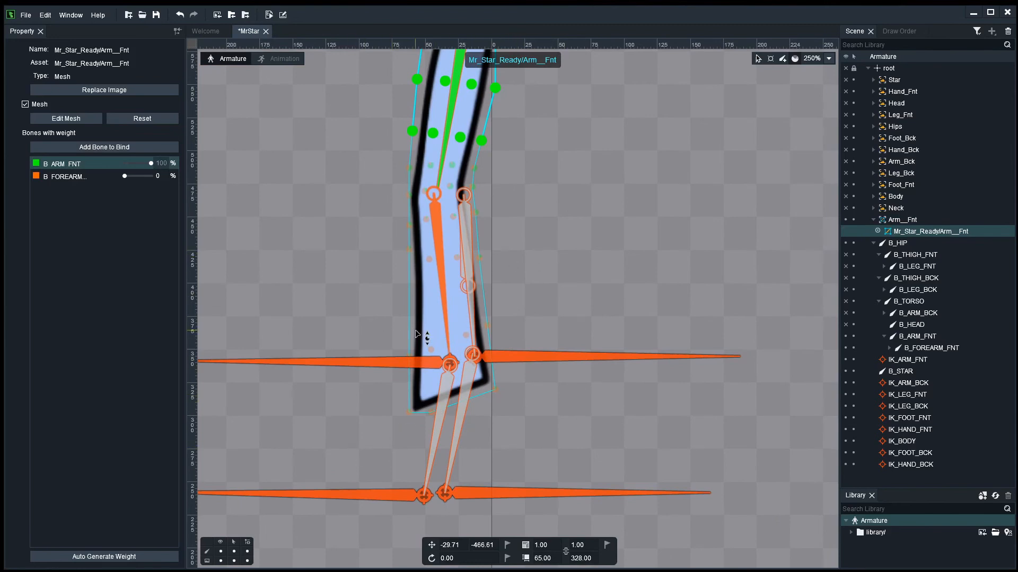
pyautogui.click(370, 334)
pyautogui.click(450, 283)
pyautogui.moveTo(361, 438); pyautogui.dragTo(562, 233)
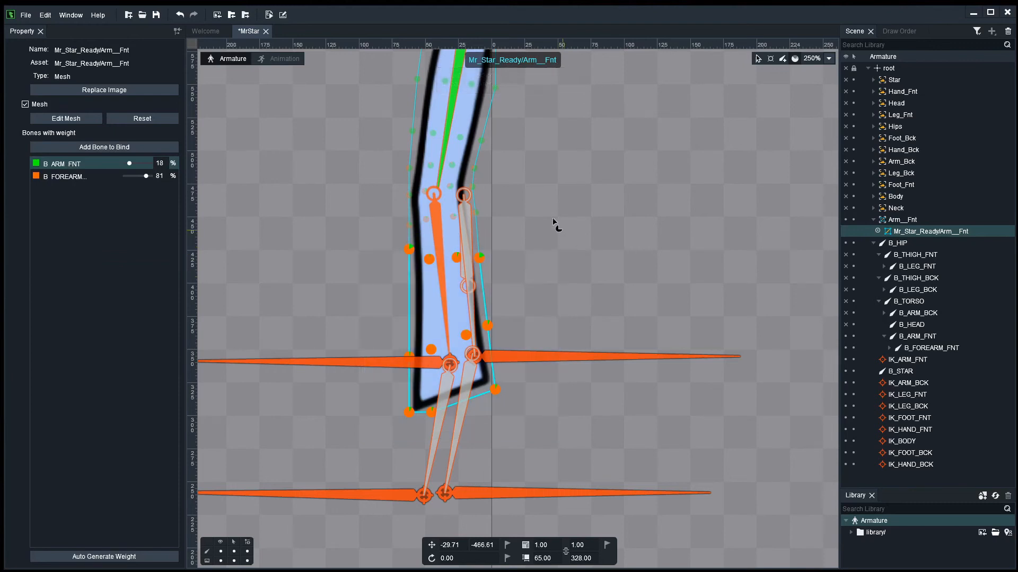
pyautogui.click(437, 237)
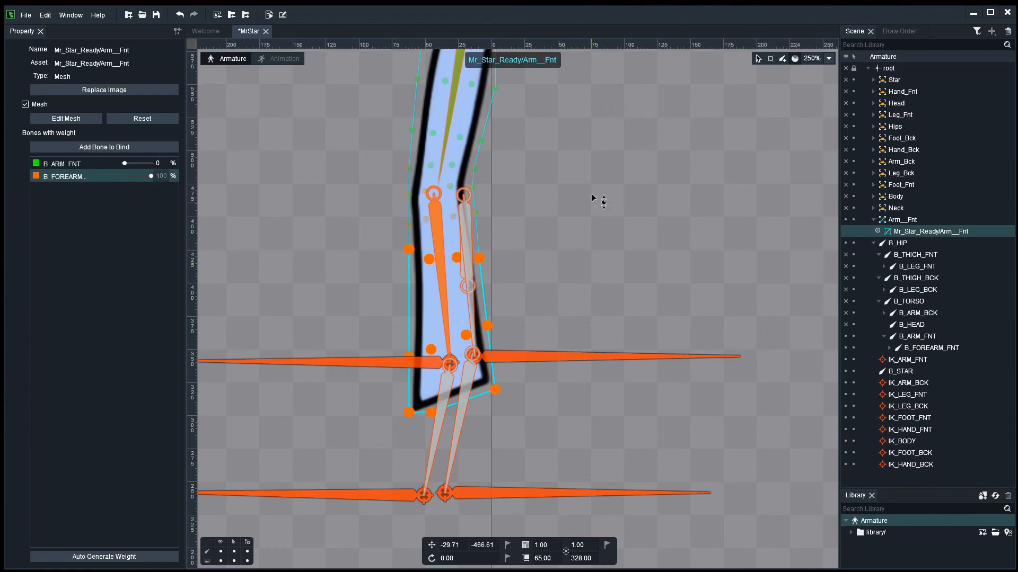
pyautogui.click(572, 189)
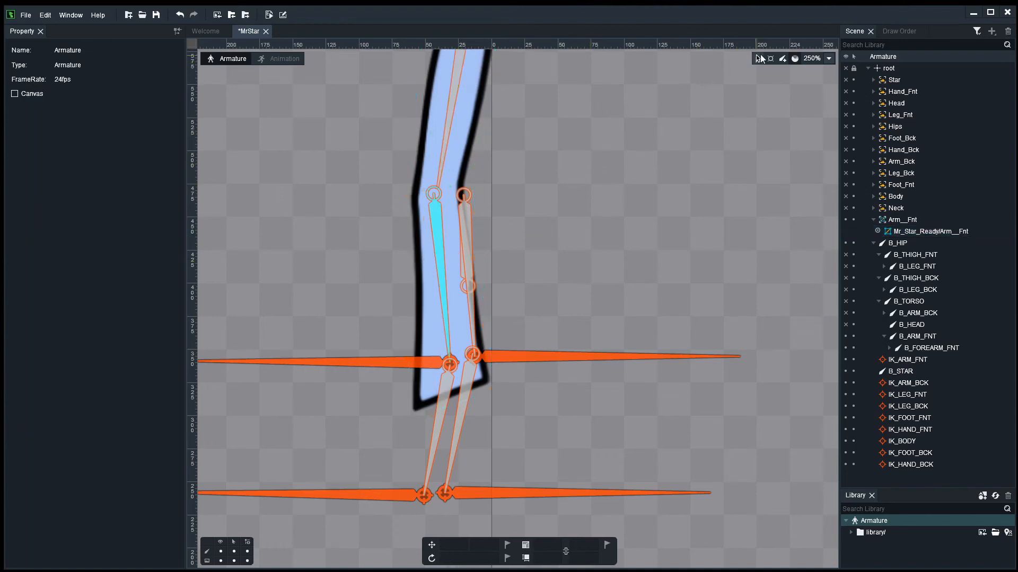
# Bend the arm twice by moving the IK_ARM_FNT target to check the elbow deformation, undoing each move.
pyautogui.moveTo(434, 362); pyautogui.dragTo(478, 258)
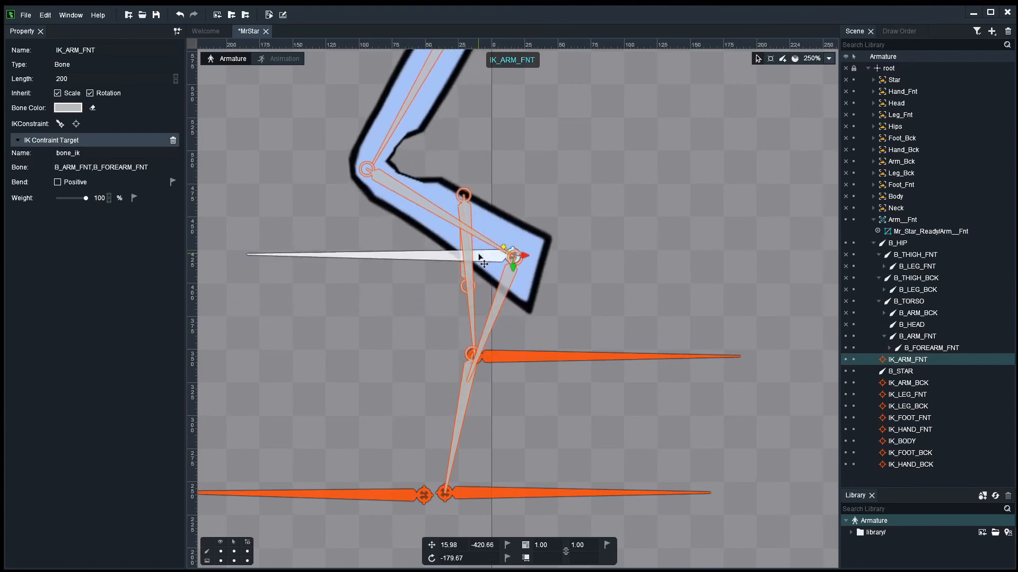
pyautogui.hotkey('ctrl', 'z')
pyautogui.scroll(4, 468, 225)
pyautogui.moveTo(513, 185); pyautogui.dragTo(525, 277)
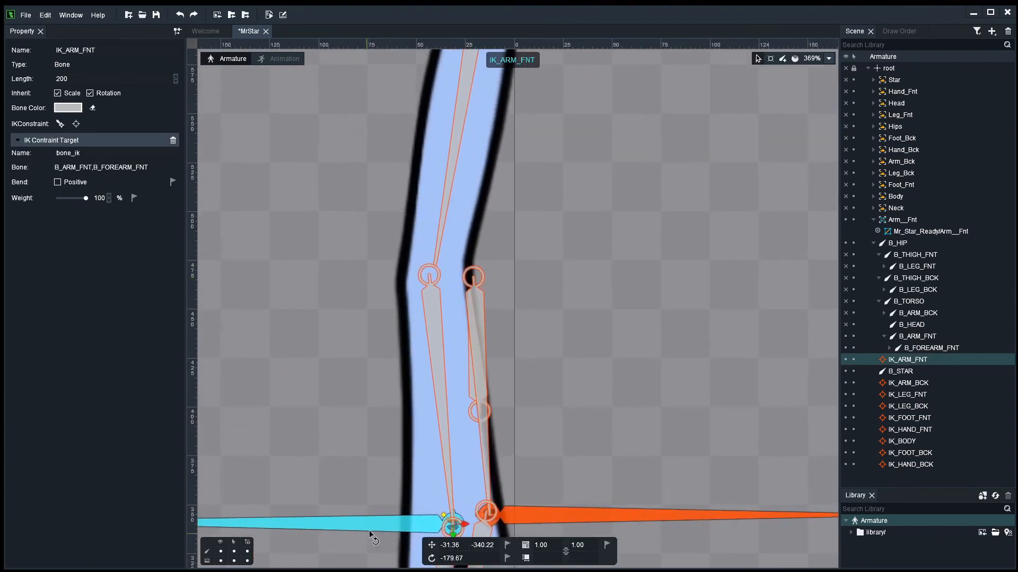
pyautogui.moveTo(386, 523); pyautogui.dragTo(471, 416)
pyautogui.hotkey('ctrl', 'z')
# Raise the B_ARM_FNT weight on the two interior vertices and the inner-bend outline vertex in the row just above the elbow.
pyautogui.click(527, 200)
pyautogui.click(496, 276)
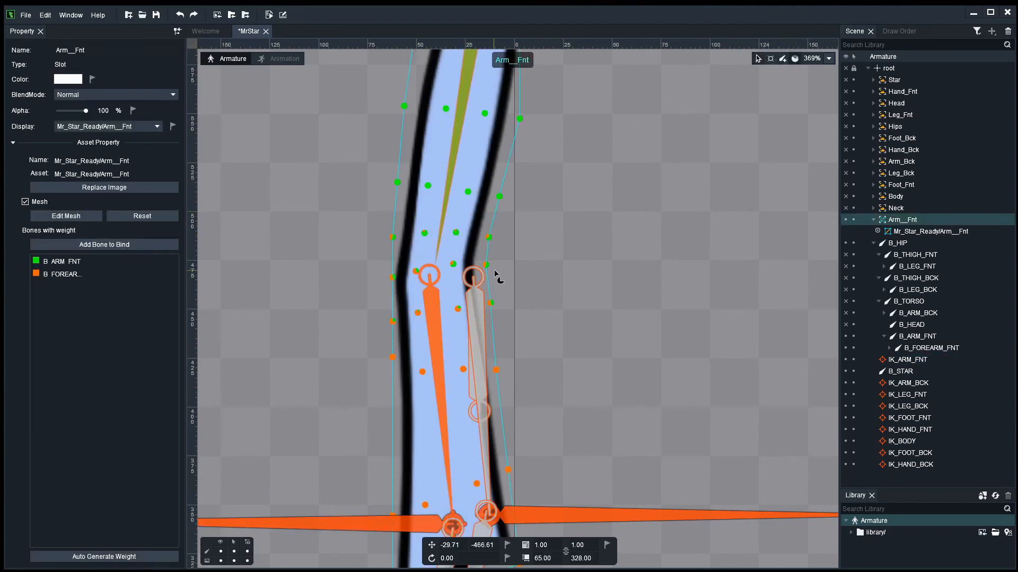
pyautogui.click(488, 237)
pyautogui.keyDown('ctrl'); pyautogui.click(456, 233); pyautogui.keyUp('ctrl')
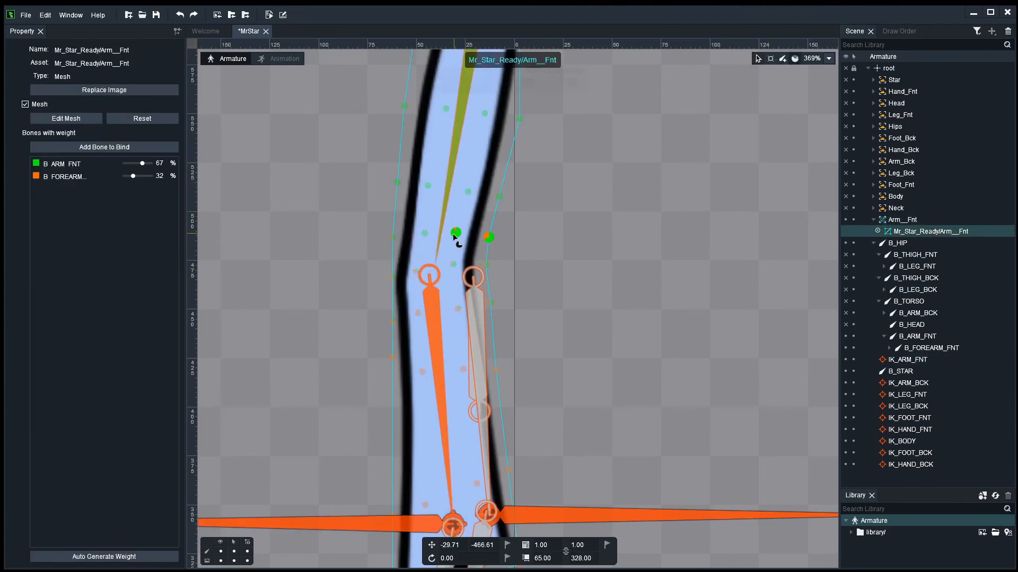
pyautogui.keyDown('ctrl'); pyautogui.click(424, 232); pyautogui.keyUp('ctrl')
pyautogui.click(447, 205)
pyautogui.moveTo(601, 320); pyautogui.dragTo(611, 208)
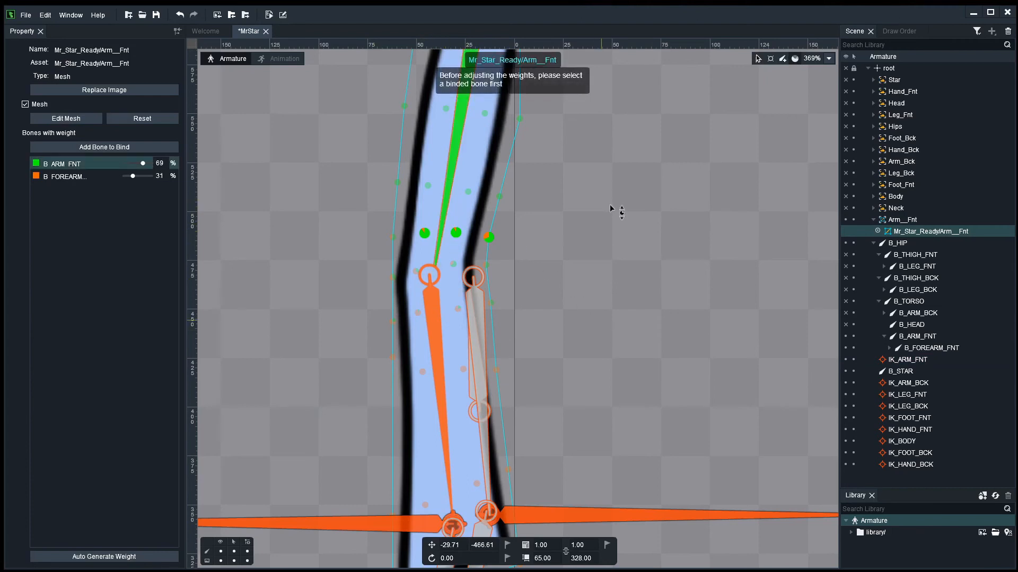
pyautogui.click(549, 282)
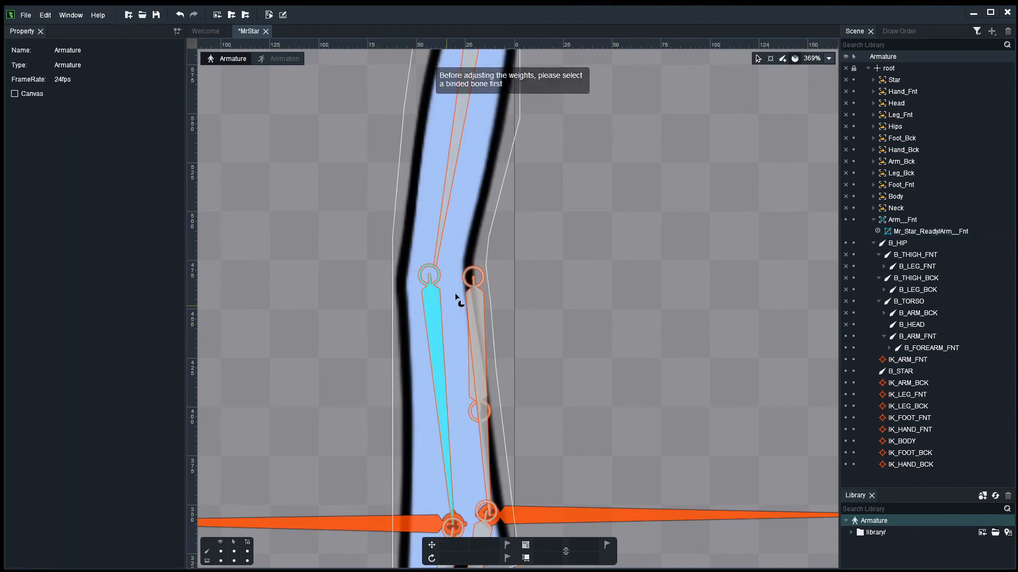
# Raise the B_FOREARM_FNT weight on the two interior vertices and the inner-bend outline vertex in the row just below the elbow.
pyautogui.click(473, 301)
pyautogui.click(490, 303)
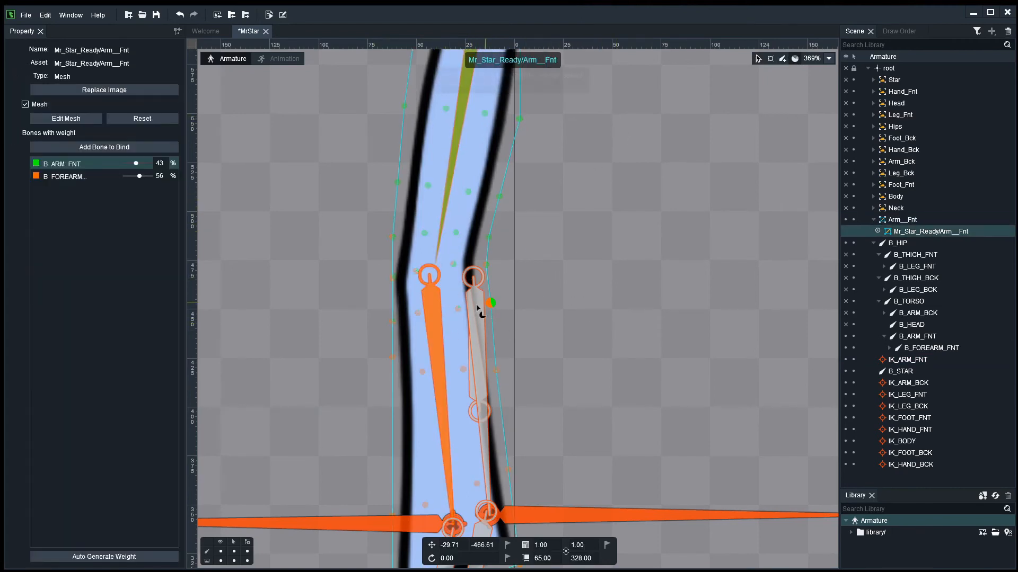
pyautogui.keyDown('ctrl'); pyautogui.click(458, 309); pyautogui.keyUp('ctrl')
pyautogui.click(427, 317)
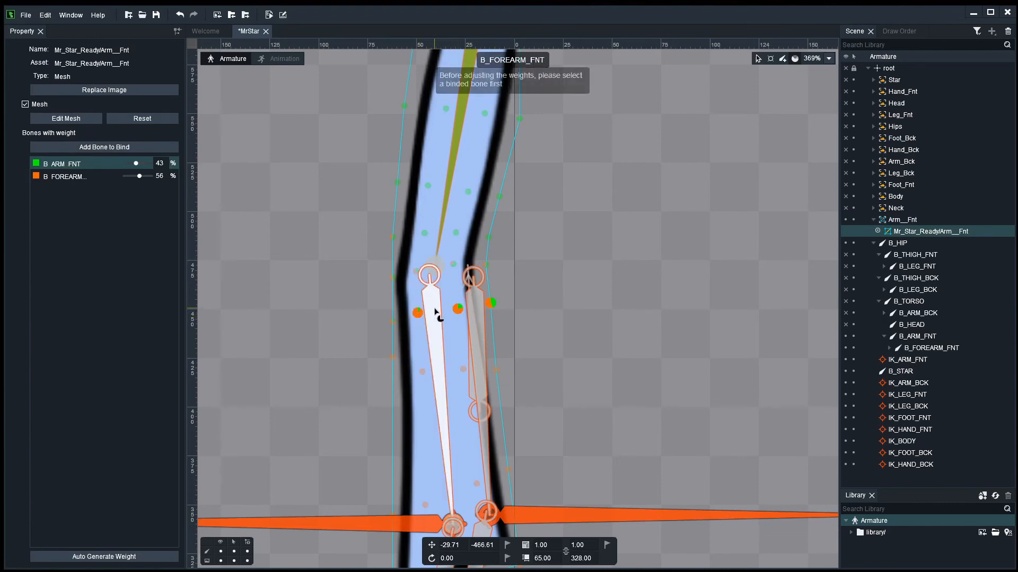
pyautogui.click(584, 271)
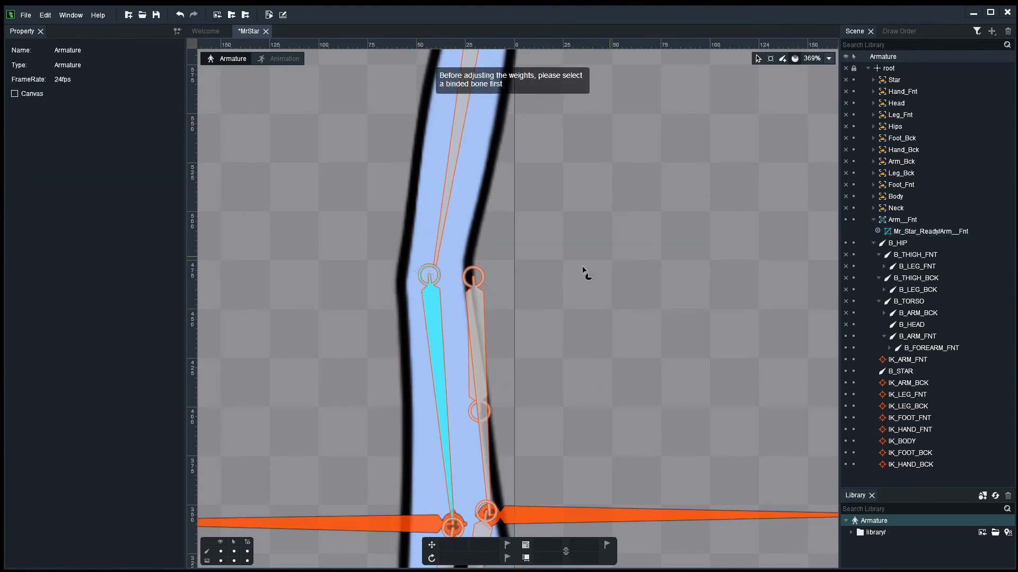
# Raise the B_ARM_FNT weight on the outer outline vertex above the elbow and give the outer vertex below it 100% B_FOREARM_FNT.
pyautogui.click(416, 237)
pyautogui.click(393, 237)
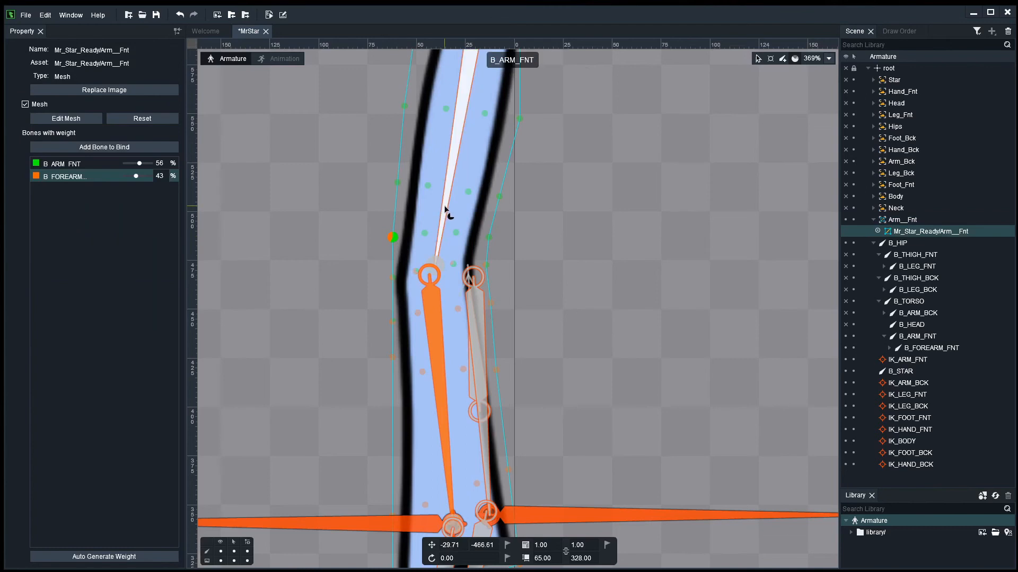
pyautogui.click(445, 211)
pyautogui.click(586, 155)
pyautogui.click(410, 328)
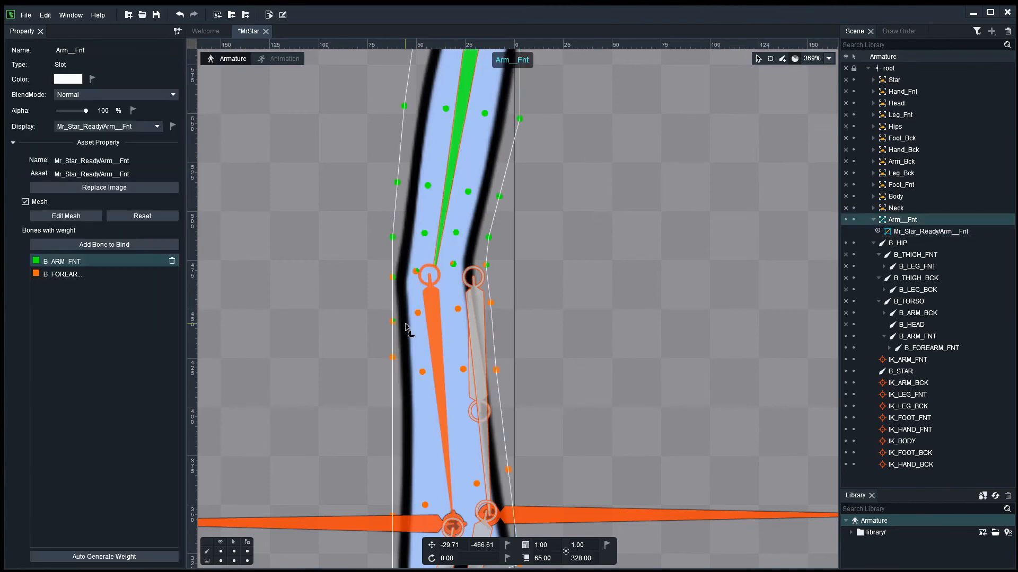
pyautogui.click(392, 321)
pyautogui.click(439, 337)
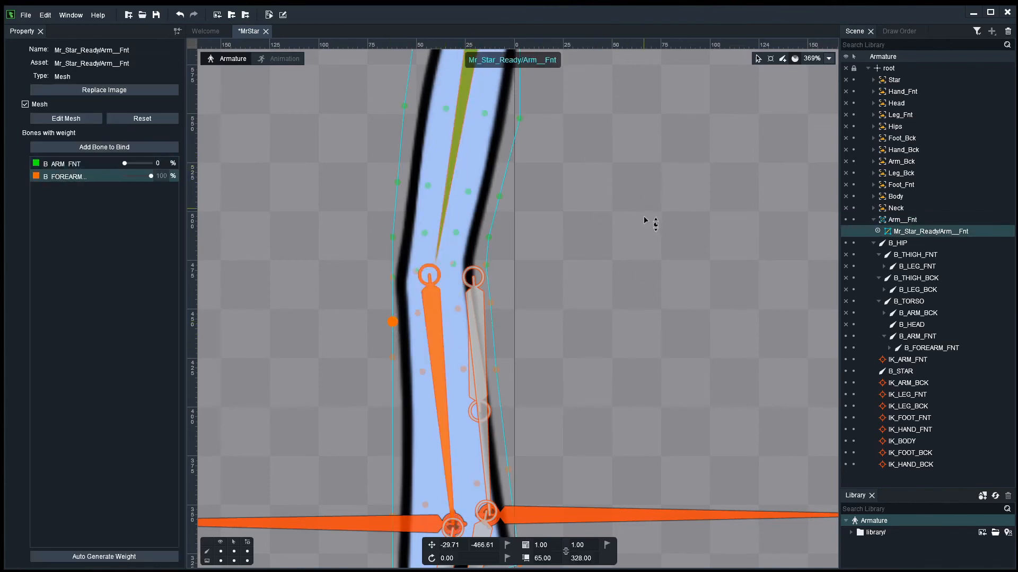
# Bend the arm once by moving the IK_ARM_FNT target to inspect the elbow, and undo the move.
pyautogui.click(625, 246)
pyautogui.scroll(-3, 626, 253)
pyautogui.moveTo(621, 285); pyautogui.dragTo(597, 195)
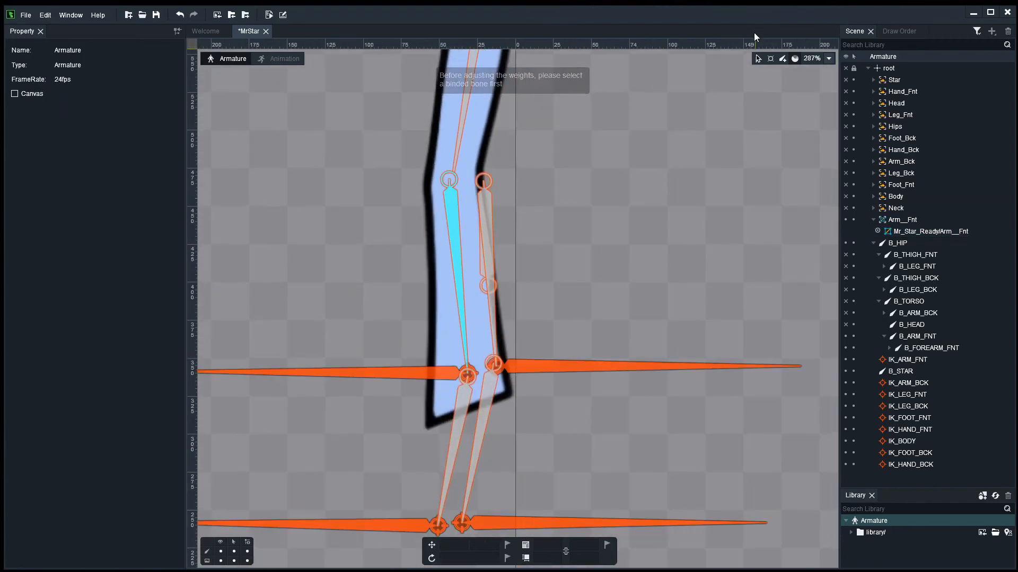
pyautogui.moveTo(418, 374); pyautogui.dragTo(457, 281)
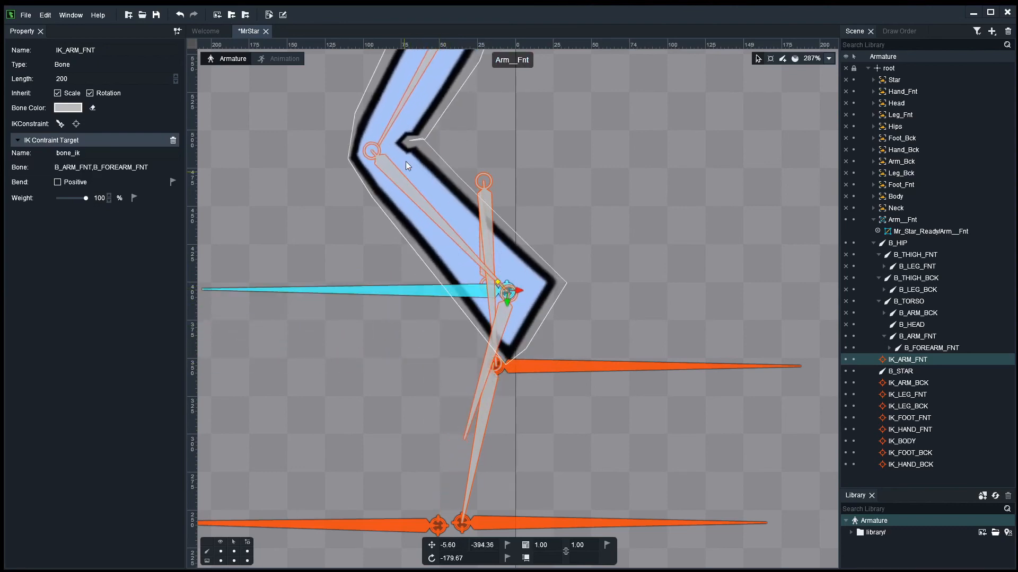
pyautogui.hotkey('ctrl', 'z')
# Set the interior elbow vertex nearest the inner bend to 100% B_ARM_FNT and the inner outline vertex beside it to 43% B_ARM_FNT.
pyautogui.click(497, 190)
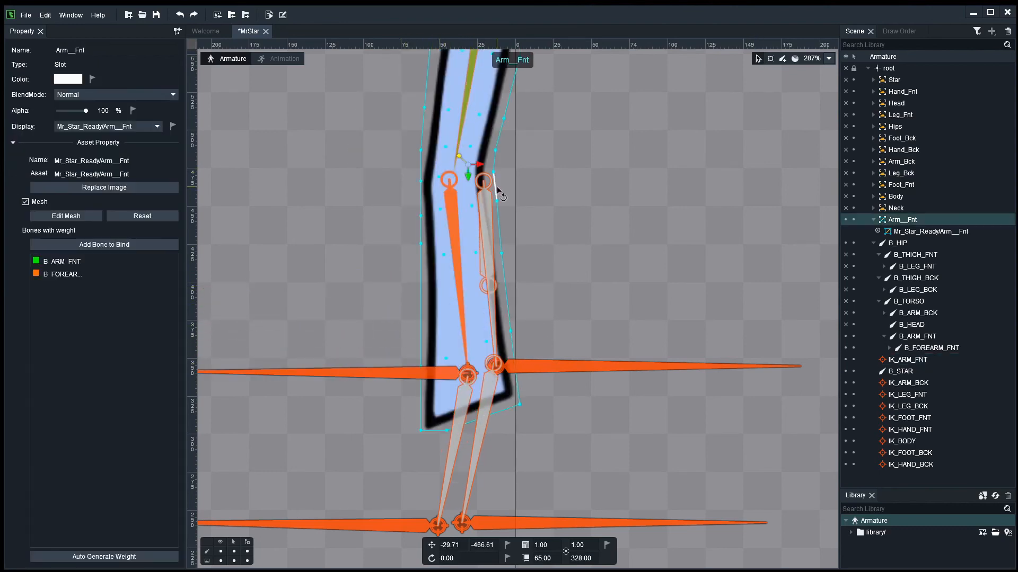
pyautogui.scroll(5, 501, 182)
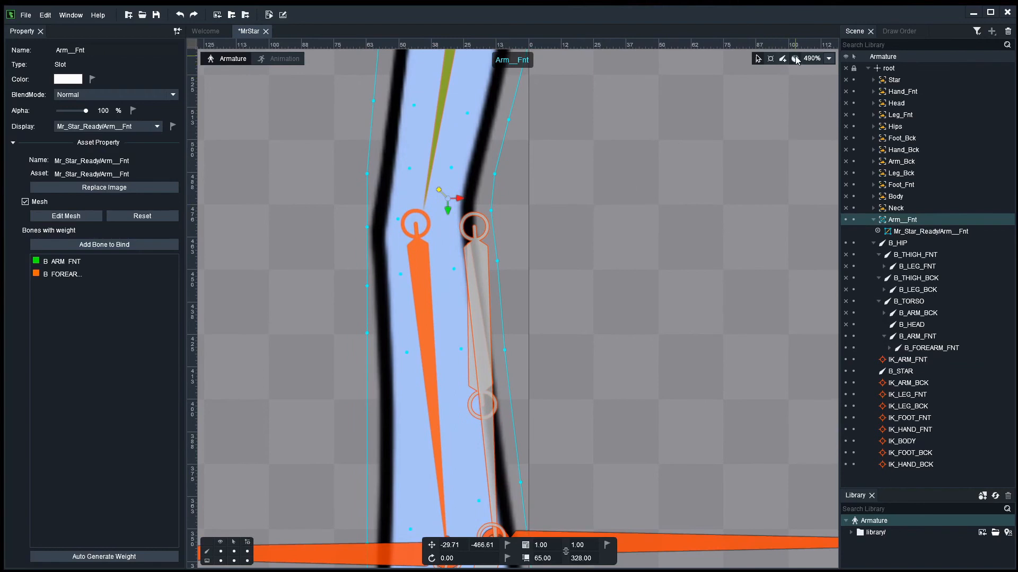
pyautogui.click(795, 58)
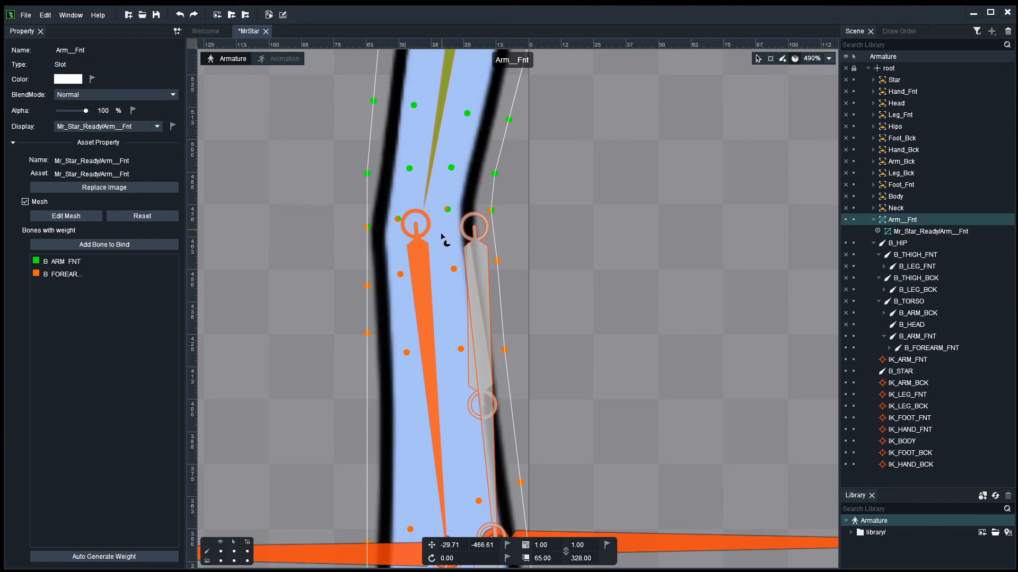
pyautogui.click(367, 227)
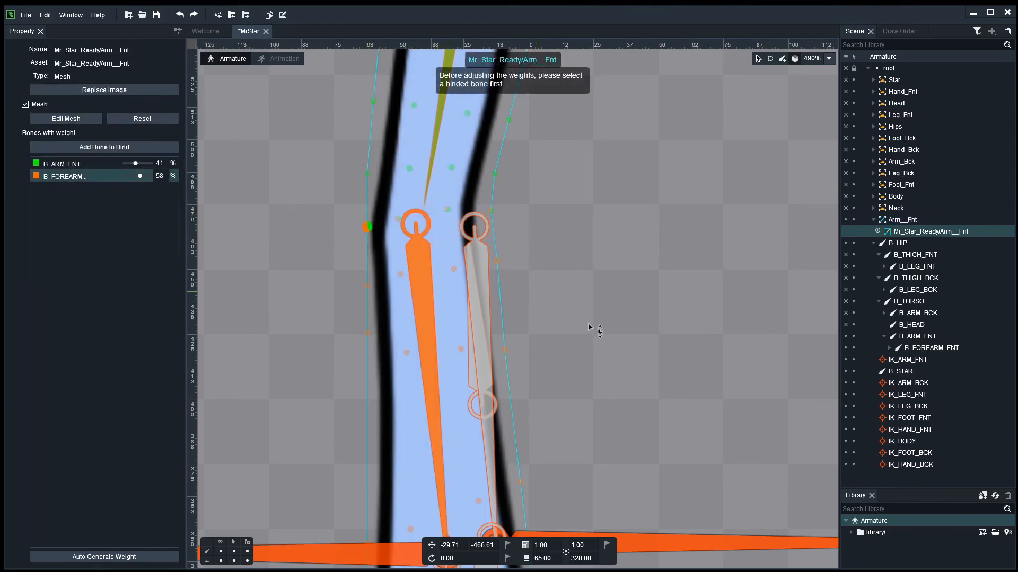
pyautogui.click(410, 261)
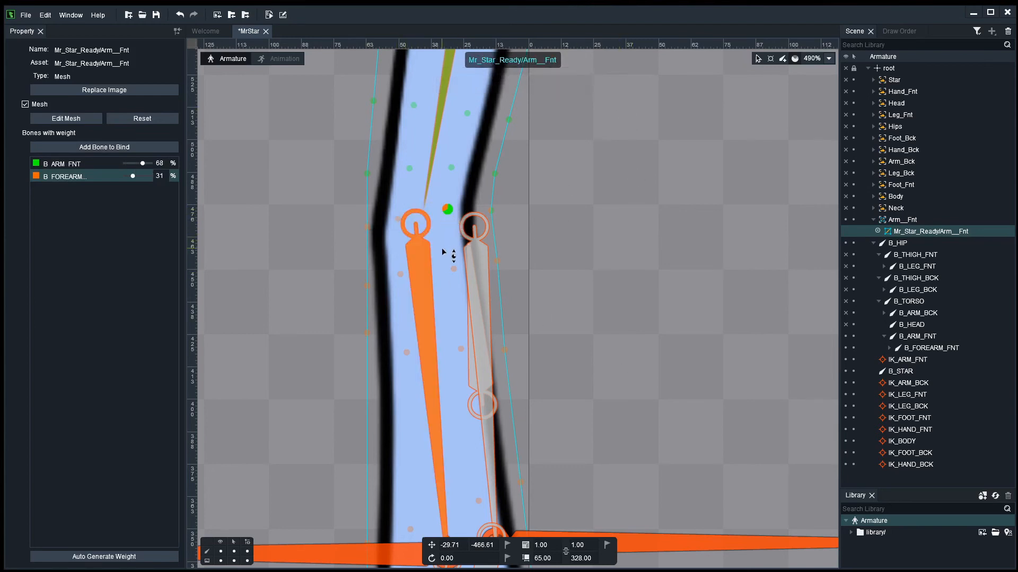
pyautogui.click(437, 165)
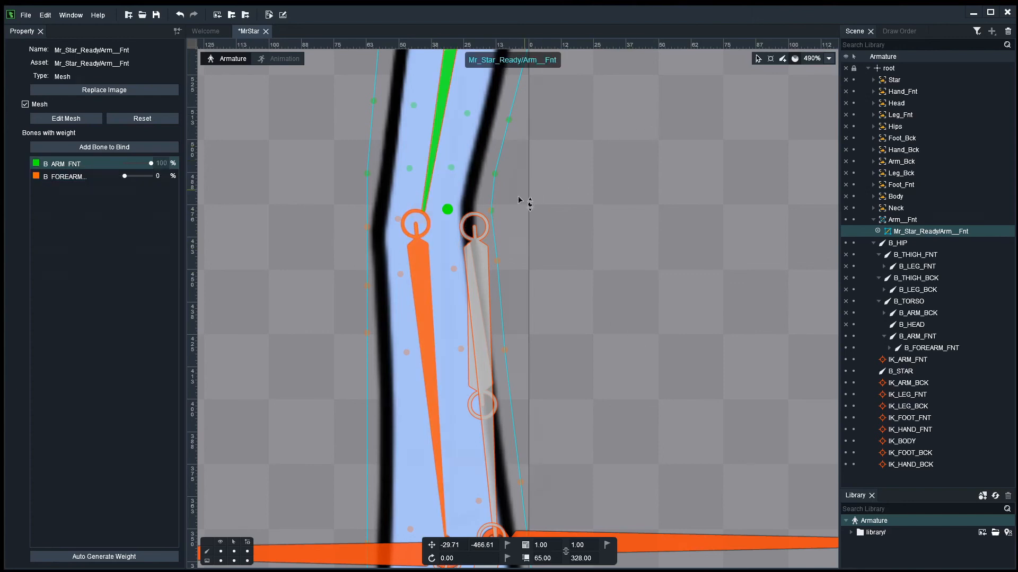
pyautogui.click(527, 205)
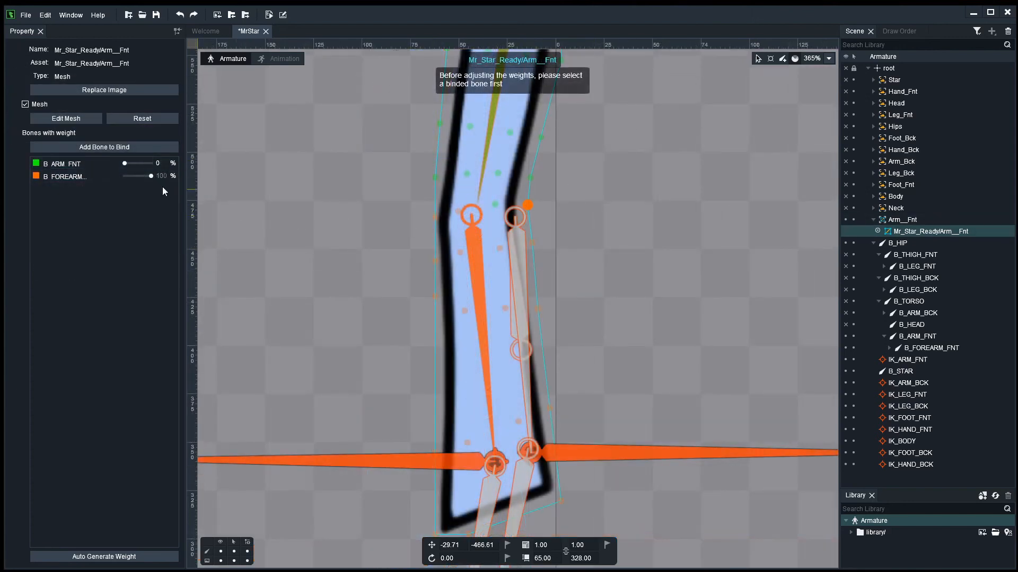
pyautogui.moveTo(125, 163); pyautogui.dragTo(147, 162)
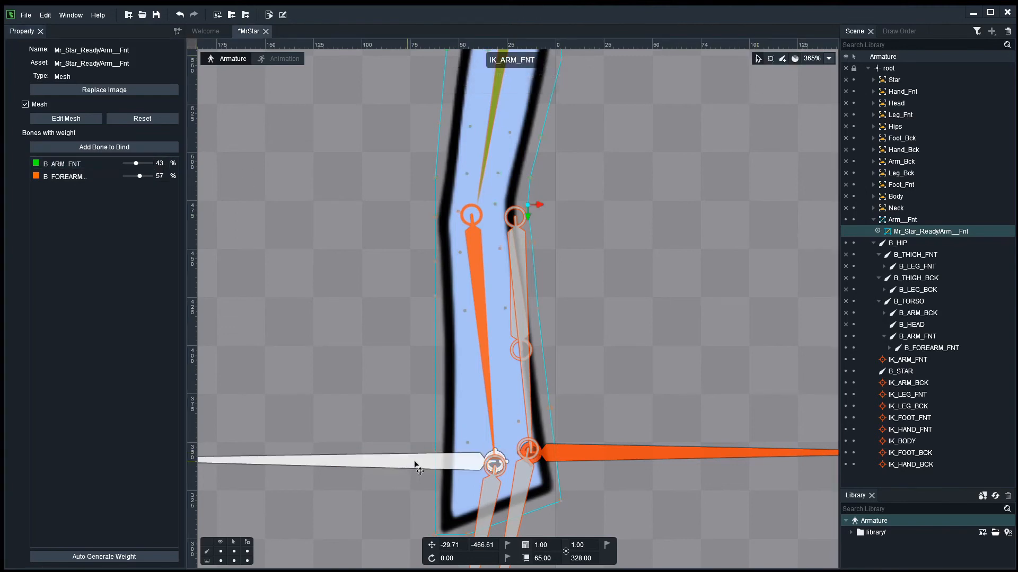
# Bend the arm twice with the IK_ARM_FNT target to check the reweighted elbow, undoing each move.
pyautogui.moveTo(415, 465); pyautogui.dragTo(463, 392)
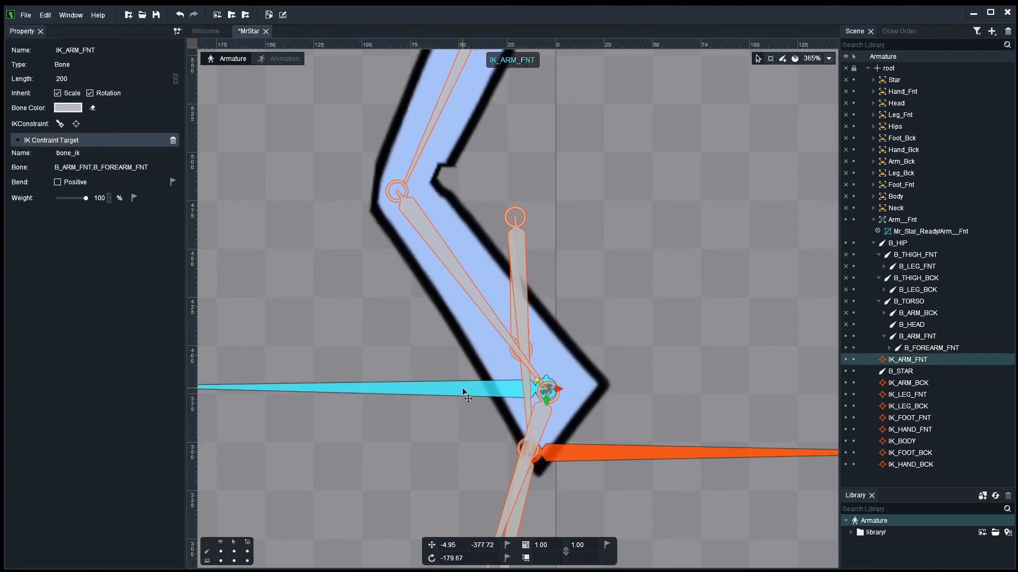
pyautogui.hotkey('ctrl', 'z')
pyautogui.scroll(-5, 641, 342)
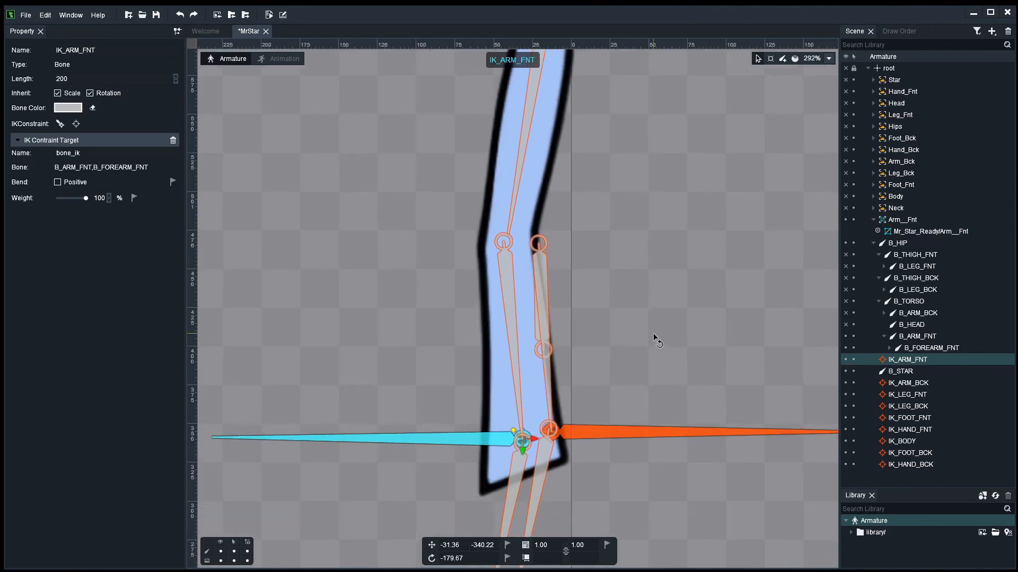
pyautogui.moveTo(518, 397); pyautogui.dragTo(545, 371)
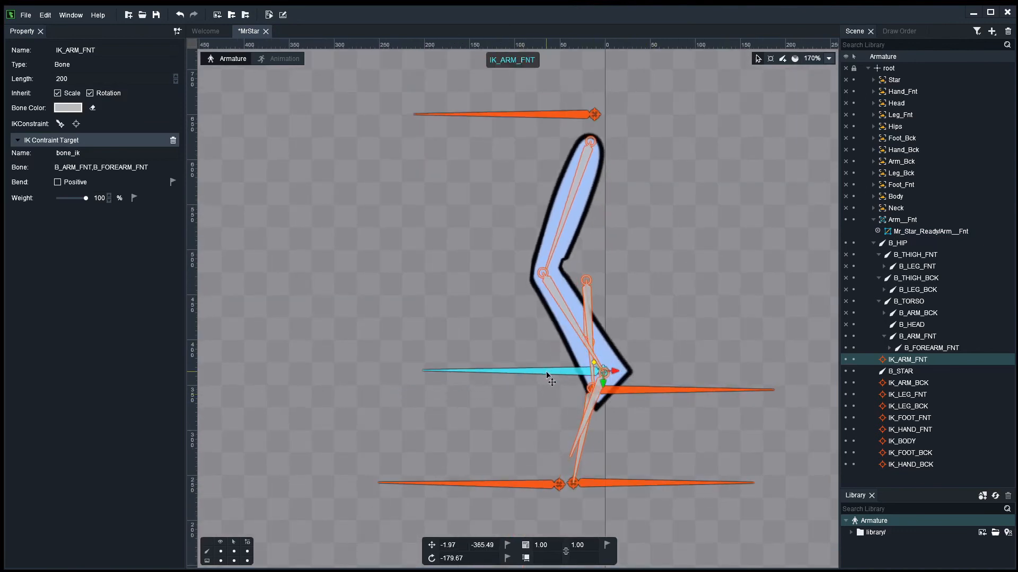
pyautogui.hotkey('ctrl', 'z')
pyautogui.click(678, 330)
# Isolate the Arm_Bck mesh, bind it to B_ARM_BCK and B_FOREARM_BCK, and box-select its vertices for weighting.
pyautogui.scroll(2, 679, 330)
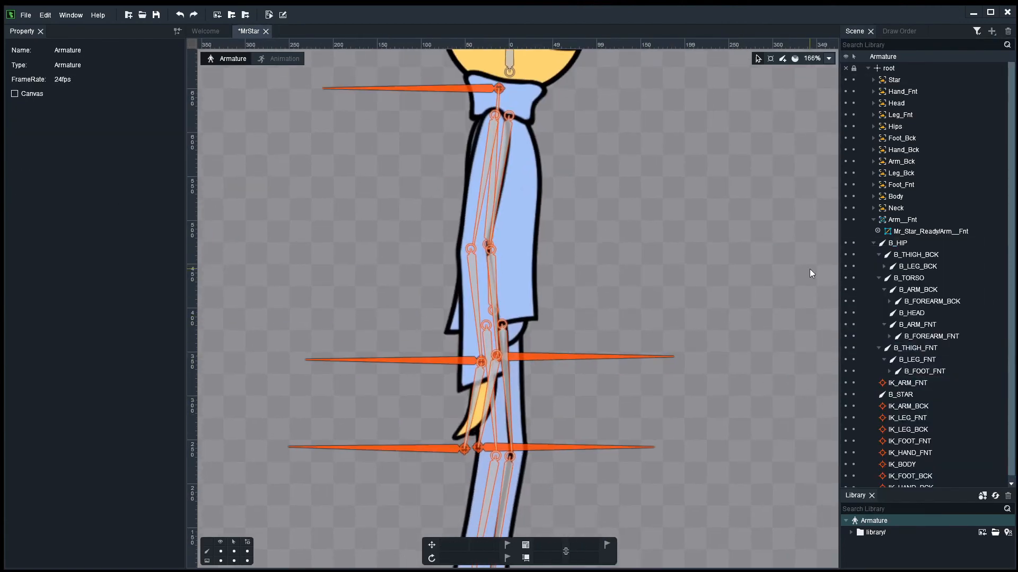
pyautogui.click(846, 196)
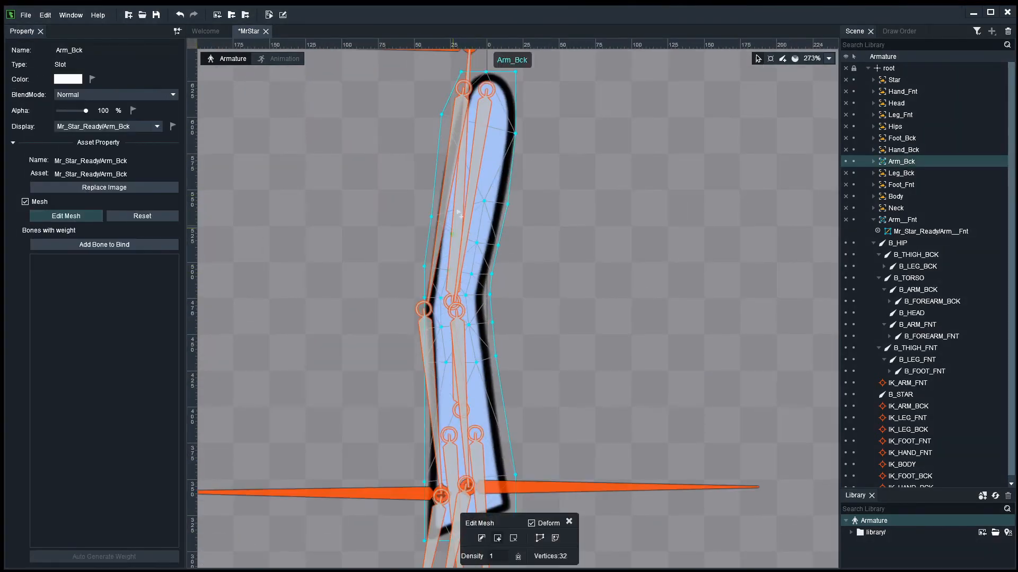
pyautogui.click(72, 216)
pyautogui.click(101, 244)
pyautogui.click(483, 107)
pyautogui.click(461, 340)
pyautogui.rightClick(691, 196)
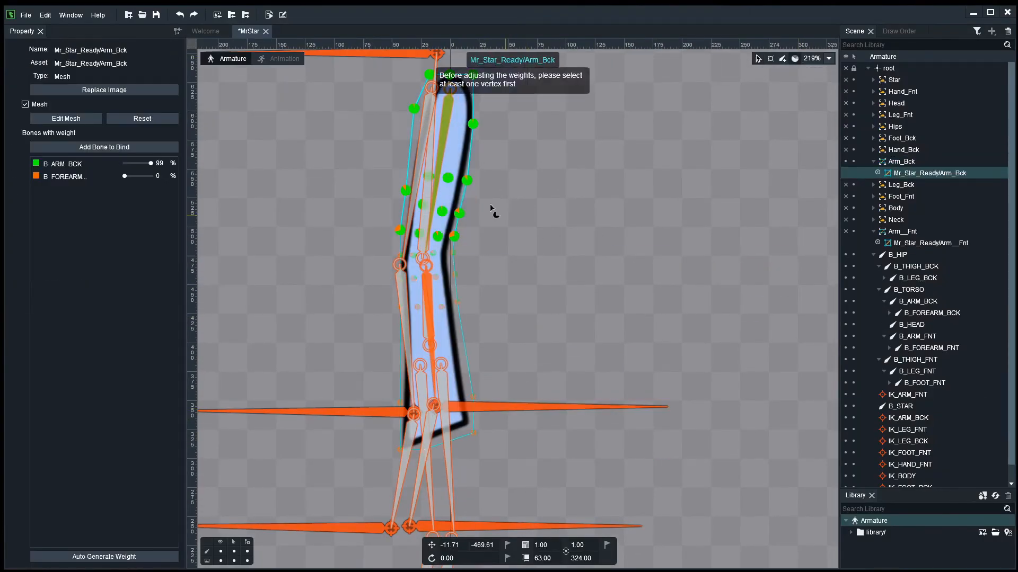
pyautogui.moveTo(342, 482); pyautogui.dragTo(745, 69)
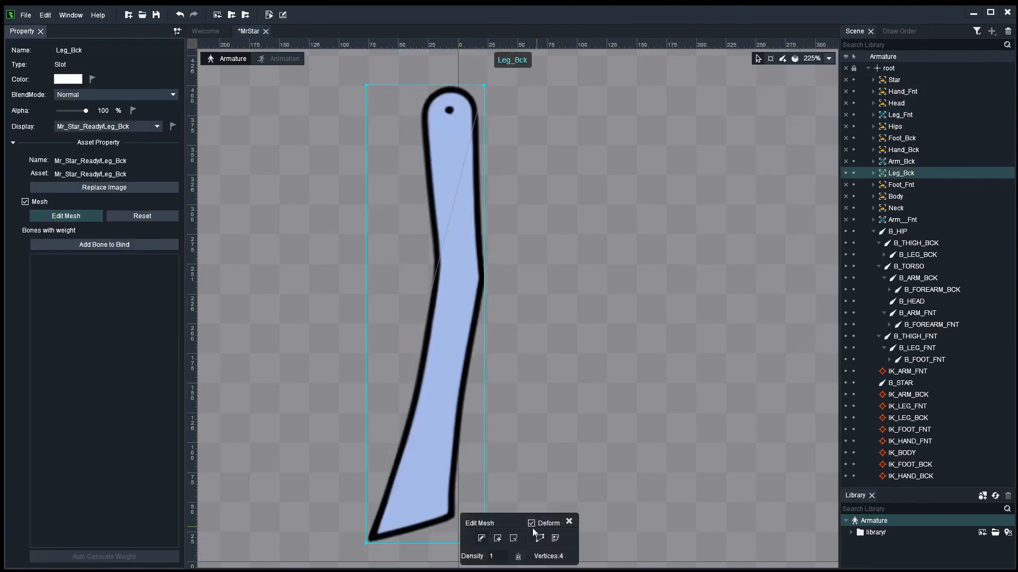
# Start the Leg_Bck mesh outline beside the upper thigh, and box-select the Leg_Fnt vertices below the knee for weighting.
pyautogui.click(413, 140)
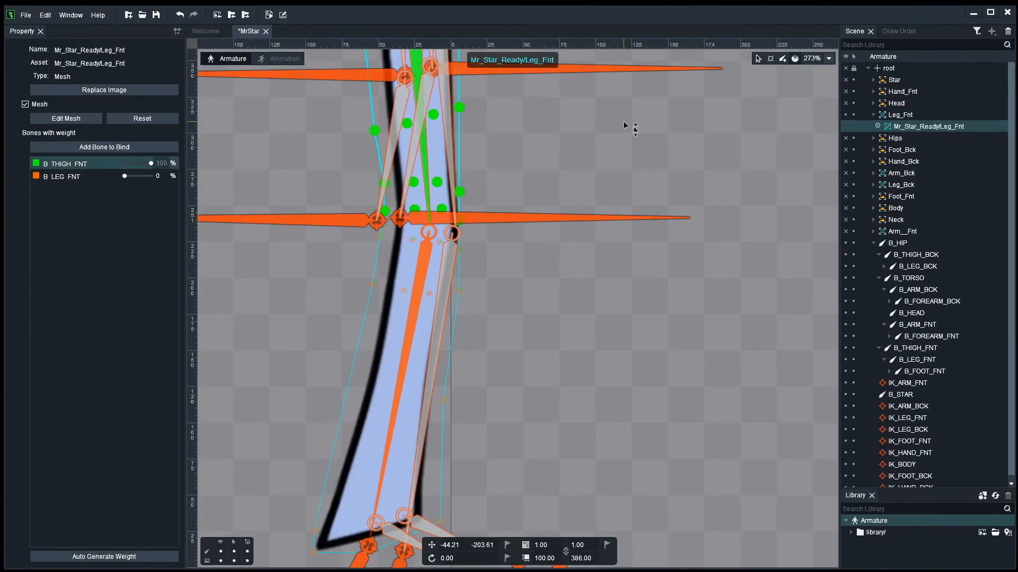
pyautogui.moveTo(271, 539); pyautogui.dragTo(566, 189)
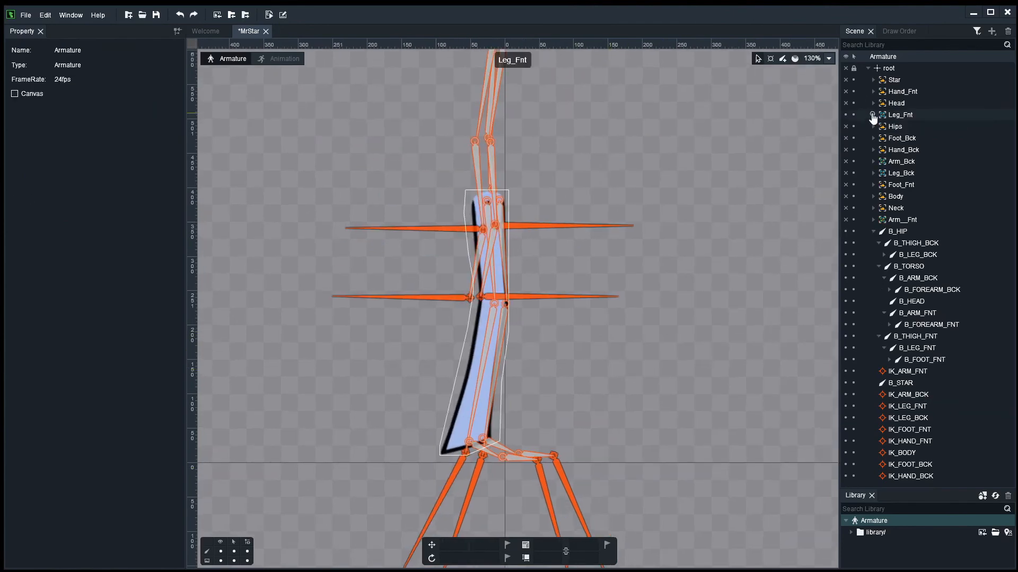
# Select the Body slot and move the IK_BODY target to check how the torso mesh deforms.
pyautogui.click(895, 196)
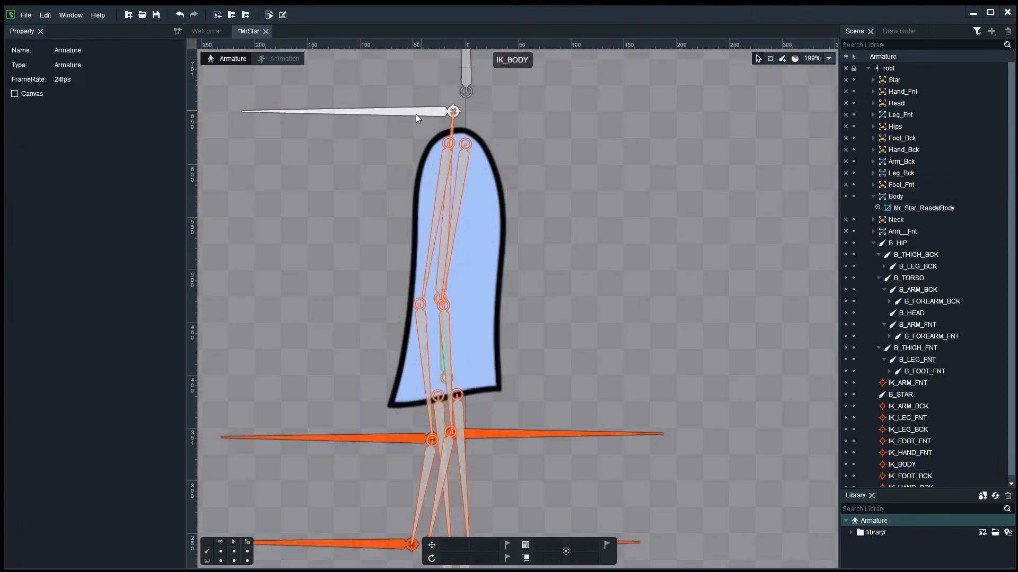
pyautogui.moveTo(415, 113); pyautogui.dragTo(454, 122)
# Hide Body, leave only the Foot_Fnt image visible, and convert it to a mesh opened for editing.
pyautogui.click(846, 197)
pyautogui.click(846, 139)
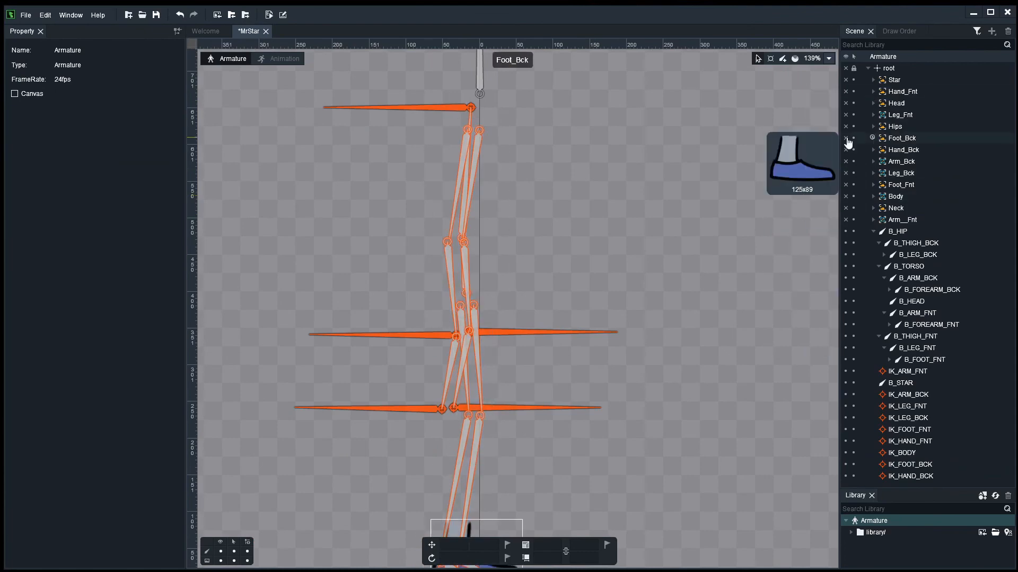
pyautogui.click(846, 139)
pyautogui.click(846, 186)
pyautogui.scroll(8, 520, 361)
pyautogui.click(446, 339)
pyautogui.click(25, 202)
pyautogui.click(65, 216)
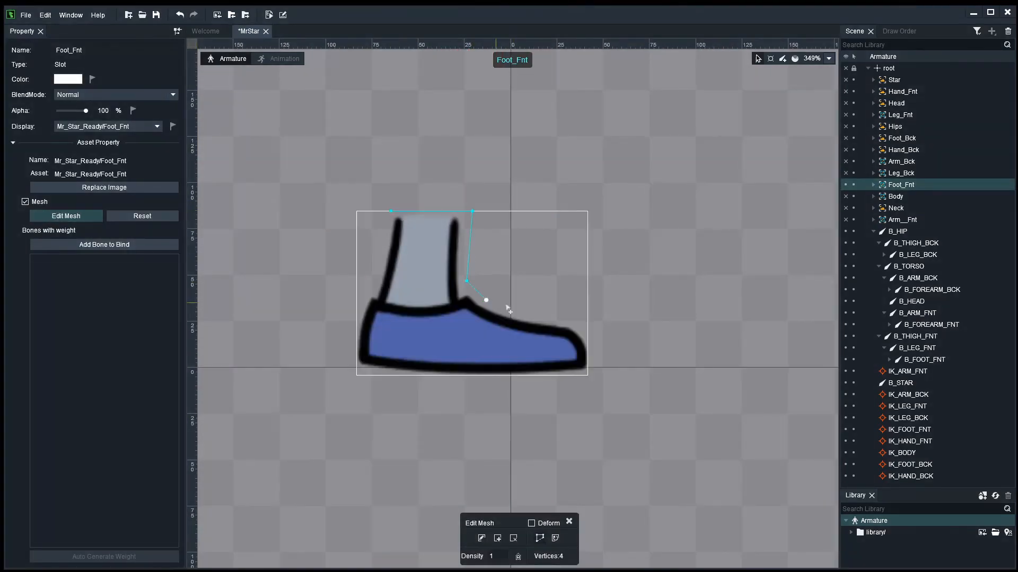
# Trace the Foot_Fnt mesh outline up the back of the heel and finish mesh editing.
pyautogui.click(356, 318)
pyautogui.click(374, 263)
pyautogui.click(569, 522)
# Reopen the Foot_Fnt mesh for editing and activate adding of interior vertices.
pyautogui.click(773, 70)
pyautogui.click(445, 339)
pyautogui.scroll(3, 424, 364)
pyautogui.click(66, 216)
pyautogui.click(497, 538)
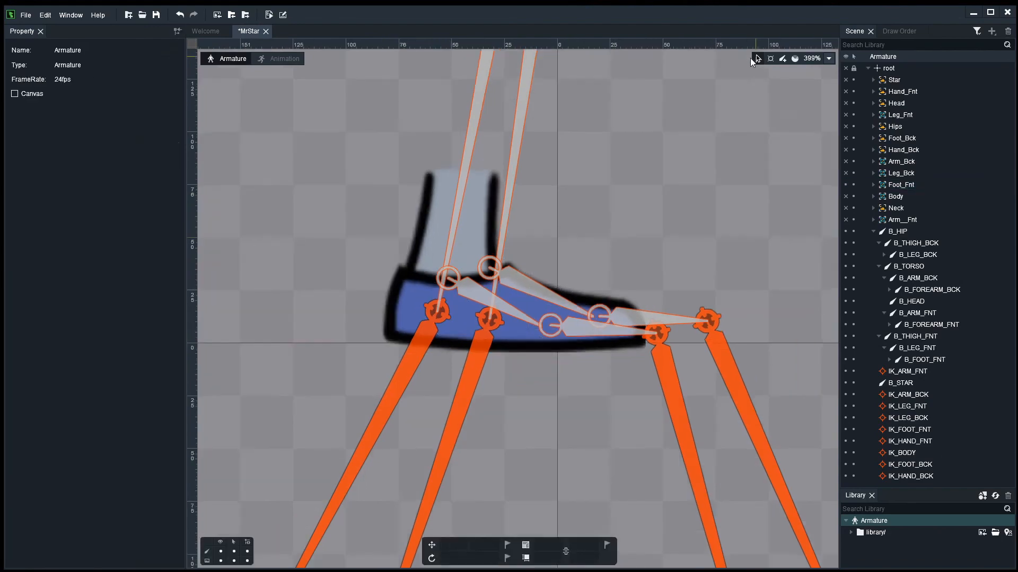
# Bind Foot_Fnt to B_LEG_FNT, B_FOOT_FNT and B_TOES_FNT, and test the toe bend with IK_FOOT_FNT, undoing the move.
pyautogui.click(113, 244)
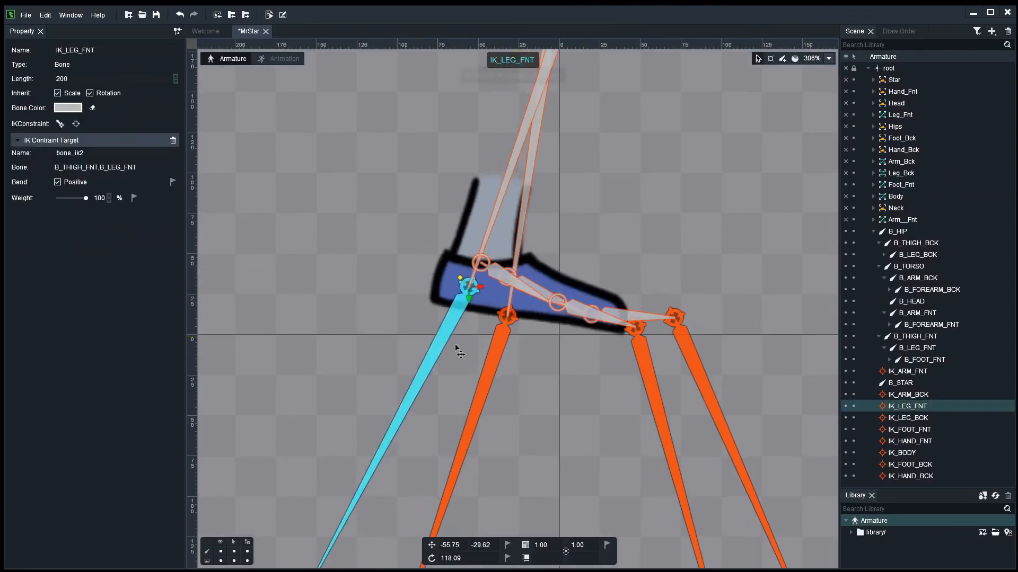
pyautogui.click(380, 238)
pyautogui.moveTo(635, 327); pyautogui.dragTo(609, 269)
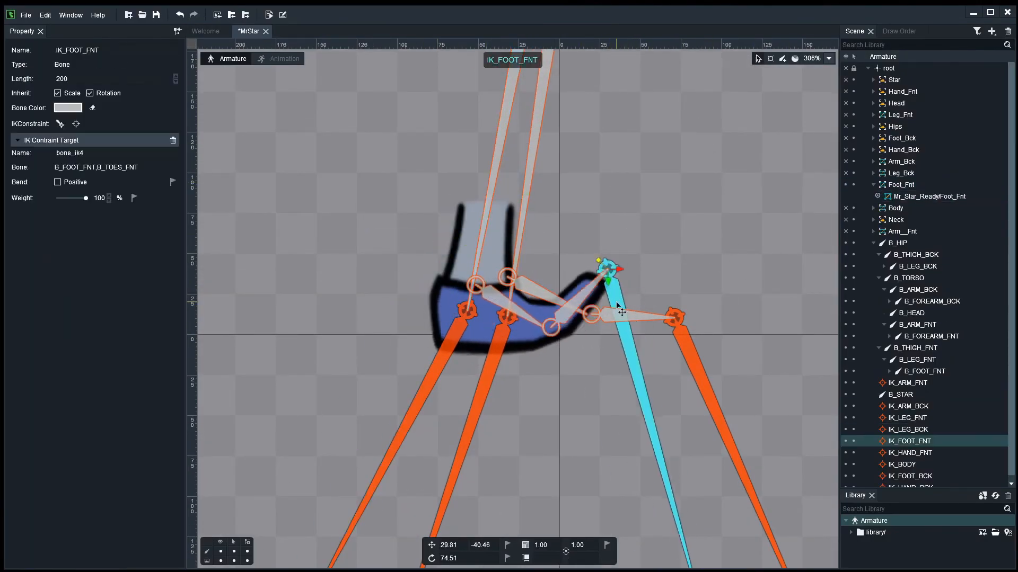
pyautogui.hotkey('ctrl', 'z')
# Select the Foot_Fnt sole vertices from heel to mid-foot plus the instep outline vertex and raise their B_FOOT_FNT weight.
pyautogui.moveTo(377, 364); pyautogui.dragTo(501, 308)
pyautogui.keyDown('ctrl'); pyautogui.click(528, 342); pyautogui.keyUp('ctrl')
pyautogui.keyDown('ctrl'); pyautogui.click(538, 275); pyautogui.keyUp('ctrl')
pyautogui.click(510, 300)
pyautogui.click(562, 257)
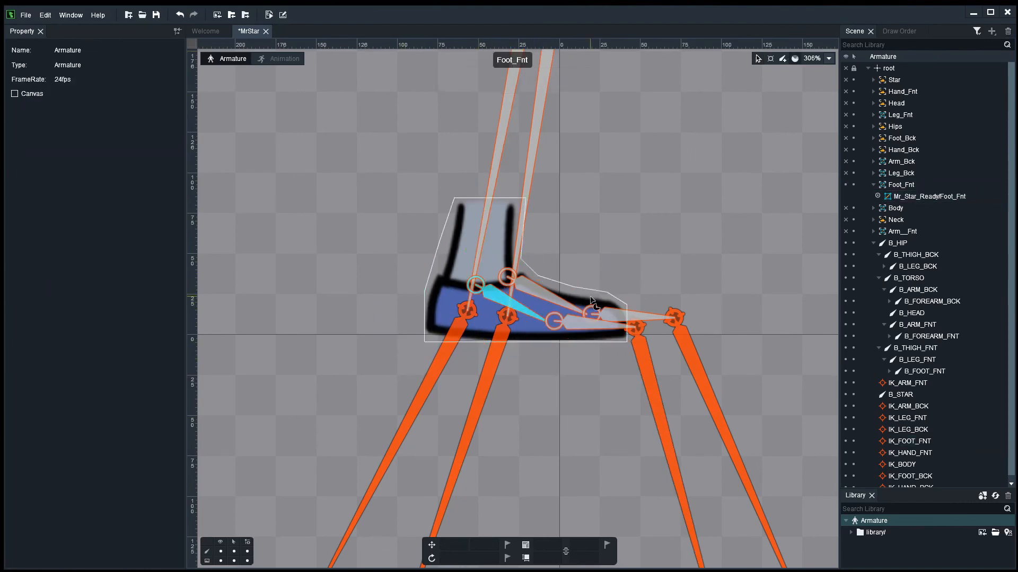
pyautogui.click(503, 297)
pyautogui.click(591, 323)
pyautogui.click(685, 316)
# Move the IK_FOOT_FNT and IK_LEG_FNT targets to check the foot deformation, undoing each move.
pyautogui.moveTo(636, 328); pyautogui.dragTo(617, 287)
pyautogui.hotkey('ctrl', 'z')
pyautogui.moveTo(439, 371); pyautogui.dragTo(476, 354)
pyautogui.hotkey('ctrl', 'z')
pyautogui.moveTo(638, 339); pyautogui.dragTo(610, 345)
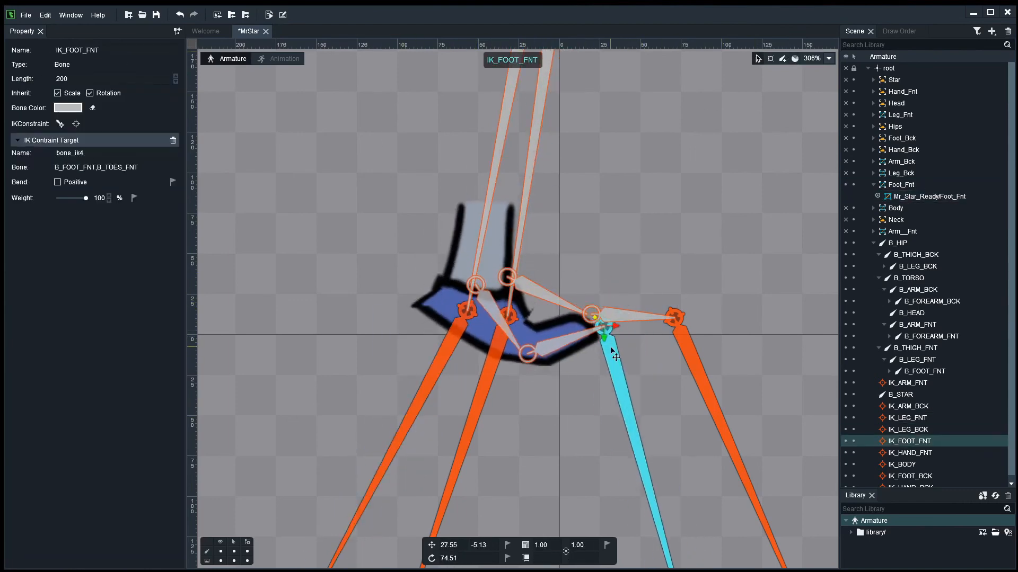
pyautogui.hotkey('ctrl', 'z')
# Set the instep outline vertex of Foot_Fnt to 100% B_FOOT_FNT and test the bend with IK_FOOT_FNT, undoing the move.
pyautogui.click(450, 339)
pyautogui.click(477, 266)
pyautogui.scroll(3, 594, 350)
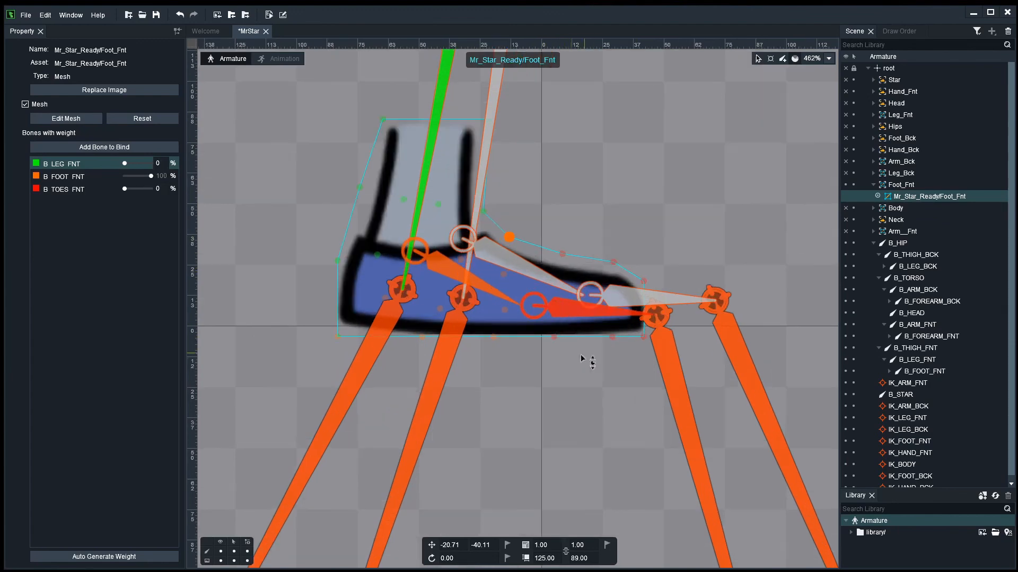
pyautogui.click(588, 309)
pyautogui.moveTo(677, 422); pyautogui.dragTo(602, 386)
pyautogui.hotkey('ctrl', 'z')
# Box-select the vertices at the back of the shoe's collar, raise their B_FOOT_FNT weight, and test with IK_FOOT_FNT, undoing the move.
pyautogui.click(348, 274)
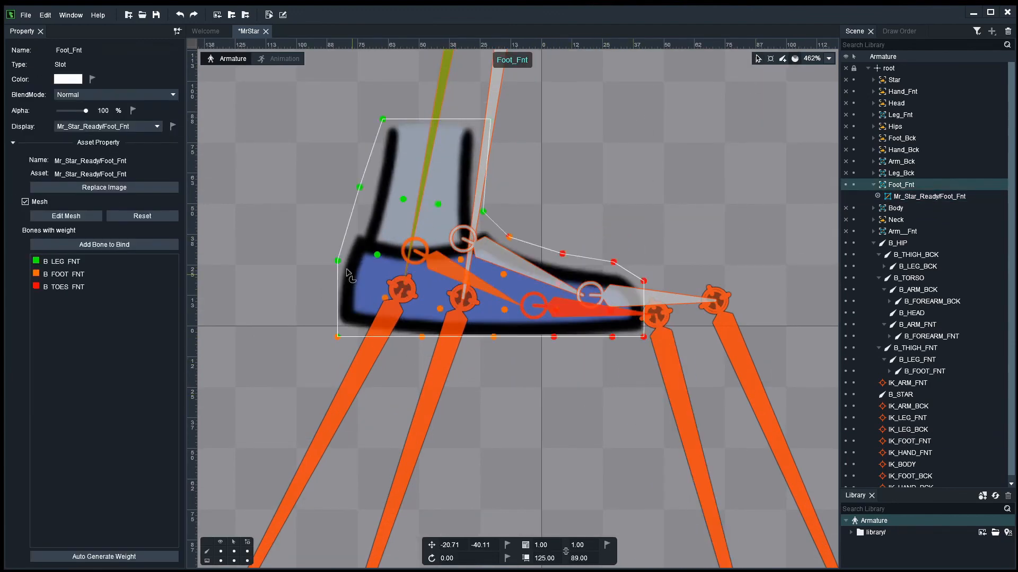
pyautogui.moveTo(324, 238); pyautogui.dragTo(390, 275)
pyautogui.click(63, 177)
pyautogui.moveTo(667, 334); pyautogui.dragTo(584, 360)
pyautogui.hotkey('ctrl', 'z')
# Raise the B_FOOT_FNT weight on the interior vertex inside the heel collar and test the foot with the IK_FOOT_FNT target.
pyautogui.click(575, 289)
pyautogui.click(377, 255)
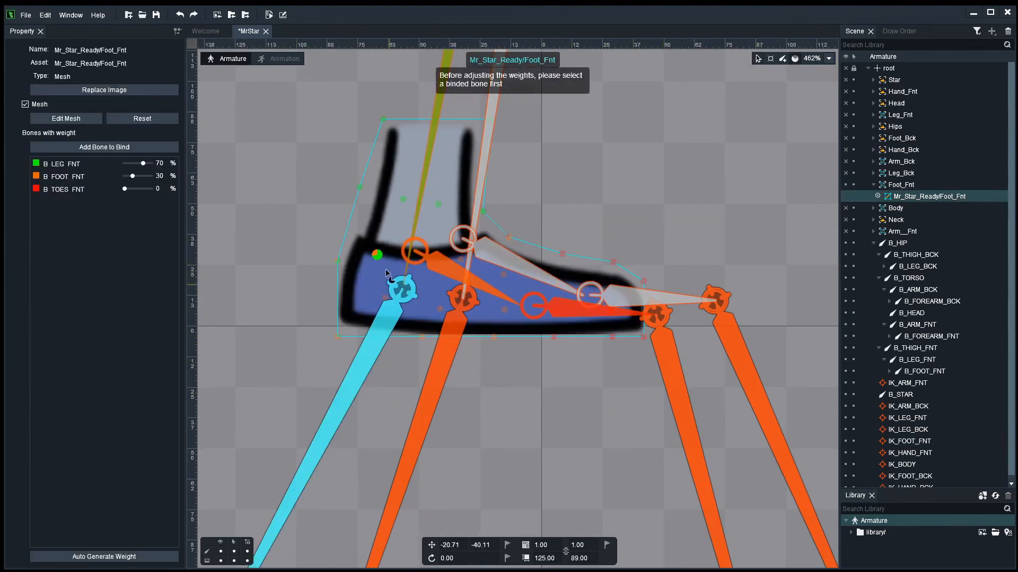
pyautogui.click(61, 176)
pyautogui.moveTo(663, 337); pyautogui.dragTo(634, 312)
# Hide Foot_Fnt, show Foot_Bck, and convert Foot_Bck to a mesh opened for editing.
pyautogui.click(845, 184)
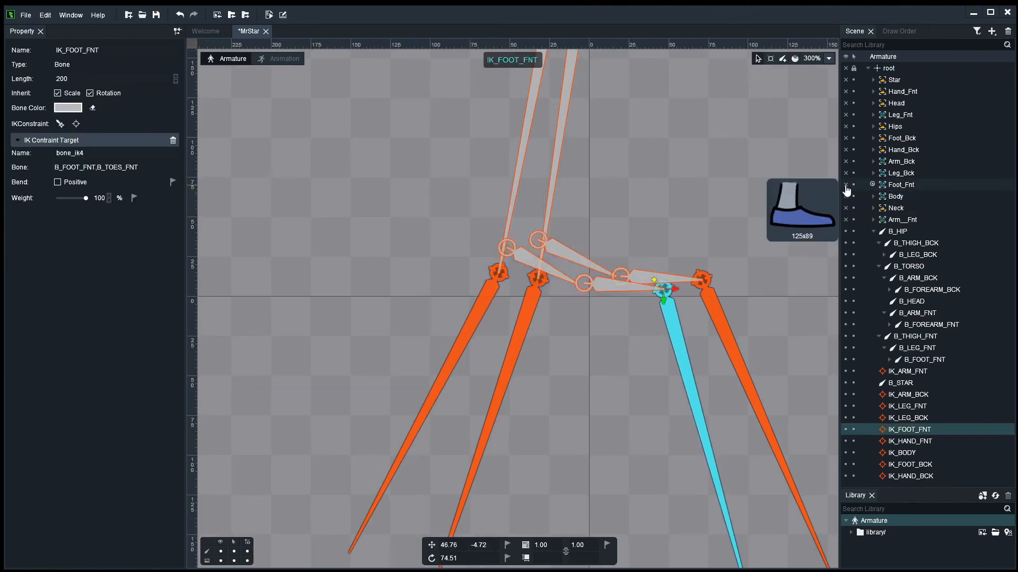
pyautogui.click(846, 138)
pyautogui.click(902, 138)
pyautogui.click(25, 201)
pyautogui.click(66, 216)
# Trace a closed custom mesh outline around Foot_Bck, following the ankle, instep, toe, sole and heel.
pyautogui.click(539, 538)
pyautogui.click(519, 316)
pyautogui.click(637, 244)
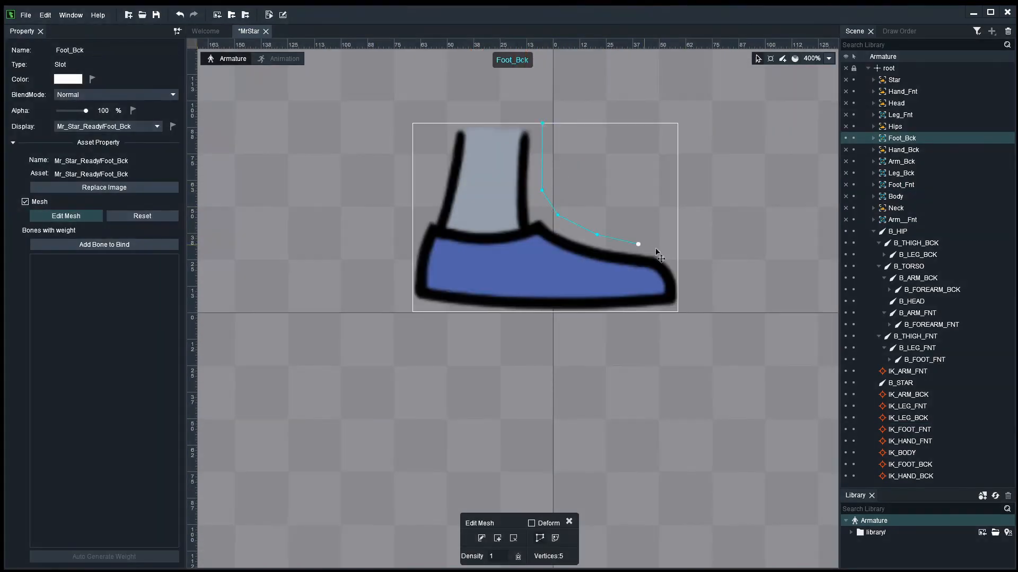
pyautogui.click(413, 313)
pyautogui.click(413, 274)
pyautogui.click(412, 233)
pyautogui.click(428, 182)
pyautogui.click(449, 124)
pyautogui.click(542, 123)
# Add interior mesh vertices to Foot_Bck along the shoe and up the ankle, and finish the mesh editing.
pyautogui.click(497, 538)
pyautogui.scroll(10, 515, 243)
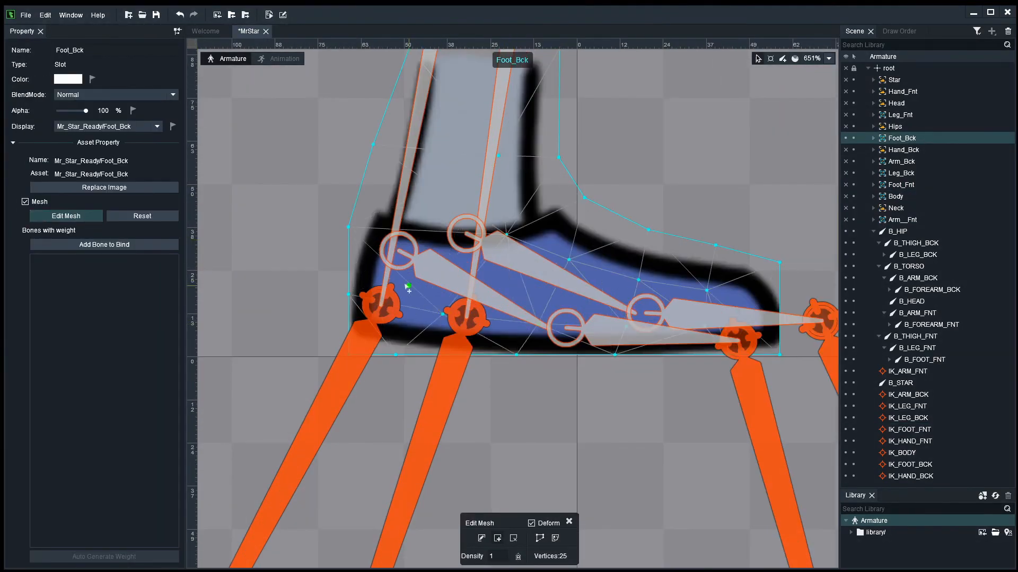
pyautogui.click(405, 284)
pyautogui.click(414, 226)
pyautogui.click(438, 145)
pyautogui.click(569, 521)
# Bind Foot_Bck to B_LEG_BCK, B_FOOT_BCK and B_TOES_BCK with automatically generated weights.
pyautogui.scroll(-12, 578, 266)
pyautogui.click(104, 244)
pyautogui.click(541, 133)
pyautogui.click(546, 261)
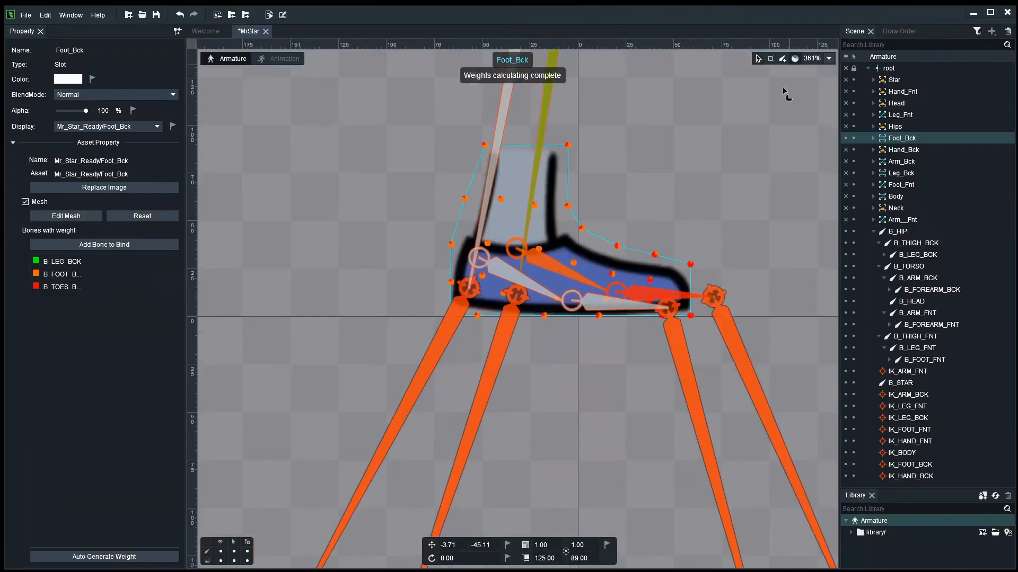
# Box-select Foot_Bck's toe vertices and heel-collar vertices, raising their B_TOES_BCK and B_LEG_BCK weights respectively.
pyautogui.scroll(4, 699, 129)
pyautogui.moveTo(750, 193); pyautogui.dragTo(600, 376)
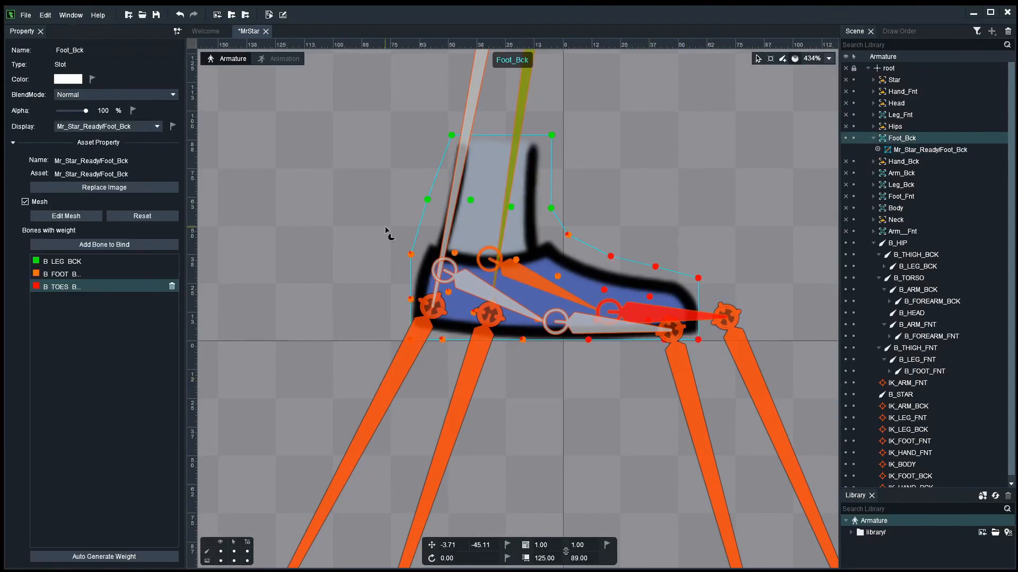
pyautogui.moveTo(385, 230); pyautogui.dragTo(477, 274)
pyautogui.click(63, 164)
pyautogui.moveTo(661, 239); pyautogui.dragTo(661, 159)
# Box-select the vertices around Foot_Bck's heel and adjust their B_FOOT_BCK and B_LEG_BCK weights.
pyautogui.moveTo(363, 368); pyautogui.dragTo(334, 305)
pyautogui.click(64, 177)
pyautogui.moveTo(459, 366); pyautogui.dragTo(466, 316)
pyautogui.click(63, 164)
pyautogui.moveTo(361, 212); pyautogui.dragTo(361, 173)
# Box-select the instep vertex of Foot_Bck, adjust its B_TOES_BCK weight, and test with IK_FOOT_BCK, undoing the move.
pyautogui.moveTo(593, 212); pyautogui.dragTo(551, 249)
pyautogui.click(64, 189)
pyautogui.moveTo(670, 175); pyautogui.dragTo(670, 148)
pyautogui.click(670, 148)
pyautogui.moveTo(737, 335); pyautogui.dragTo(672, 276)
pyautogui.hotkey('ctrl', 'z')
# Select individual vertices at Foot_Bck's ankle, heel and instep and refine their B_LEG_BCK and B_FOOT_BCK weights.
pyautogui.doubleClick(488, 297)
pyautogui.doubleClick(473, 243)
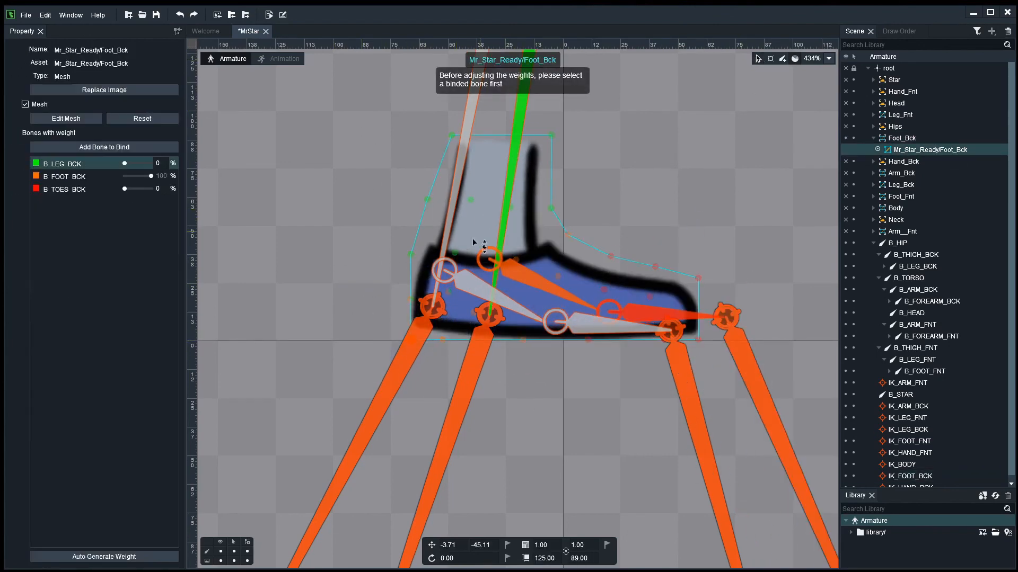
pyautogui.click(408, 297)
pyautogui.doubleClick(424, 286)
pyautogui.click(410, 298)
pyautogui.click(605, 252)
pyautogui.doubleClick(609, 277)
pyautogui.click(64, 176)
# Check the foot's bend with IK_FOOT_BCK and adjust vertices at the ankle opening, undoing the test moves.
pyautogui.click(752, 341)
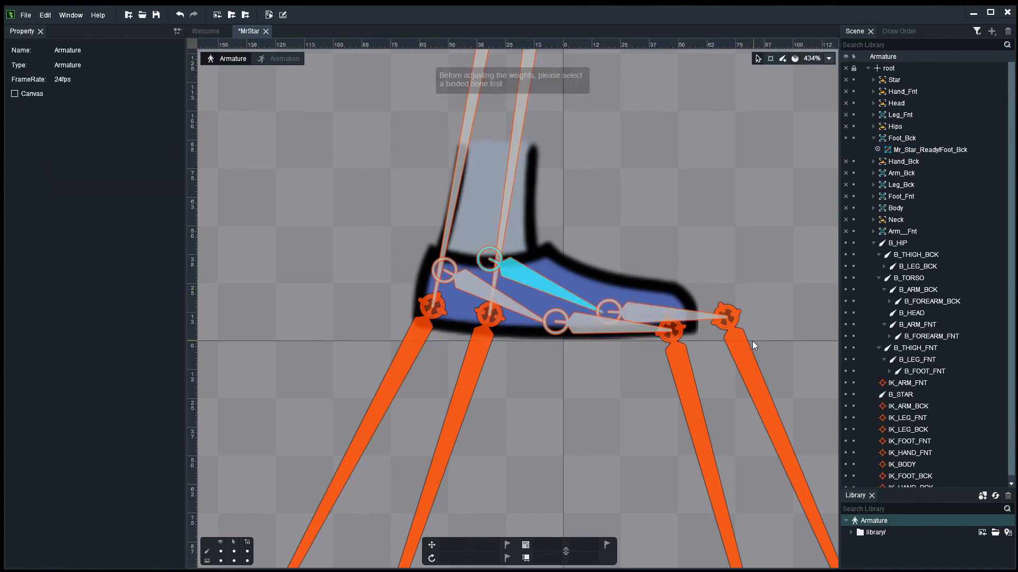
pyautogui.moveTo(741, 345); pyautogui.dragTo(709, 277)
pyautogui.hotkey('ctrl', 'z')
pyautogui.click(490, 233)
pyautogui.click(504, 221)
pyautogui.click(728, 297)
pyautogui.hotkey('ctrl', 'z')
# Review the B_FOOT_BCK weighting of the heel vertices, undo the last change and deselect Foot_Bck.
pyautogui.click(466, 297)
pyautogui.click(411, 340)
pyautogui.click(64, 176)
pyautogui.hotkey('ctrl', 'z')
pyautogui.click(713, 260)
# Collapse Foot_Bck in the scene tree and make all of the character's image slots visible again.
pyautogui.scroll(-8, 713, 257)
pyautogui.click(873, 138)
pyautogui.click(845, 138)
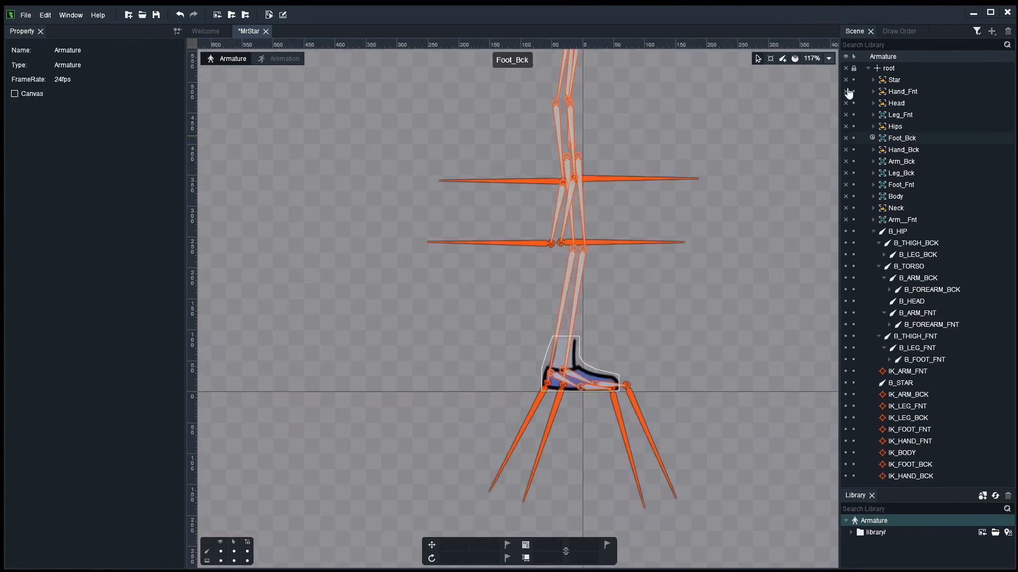
pyautogui.moveTo(846, 80); pyautogui.dragTo(846, 219)
pyautogui.scroll(-5, 768, 283)
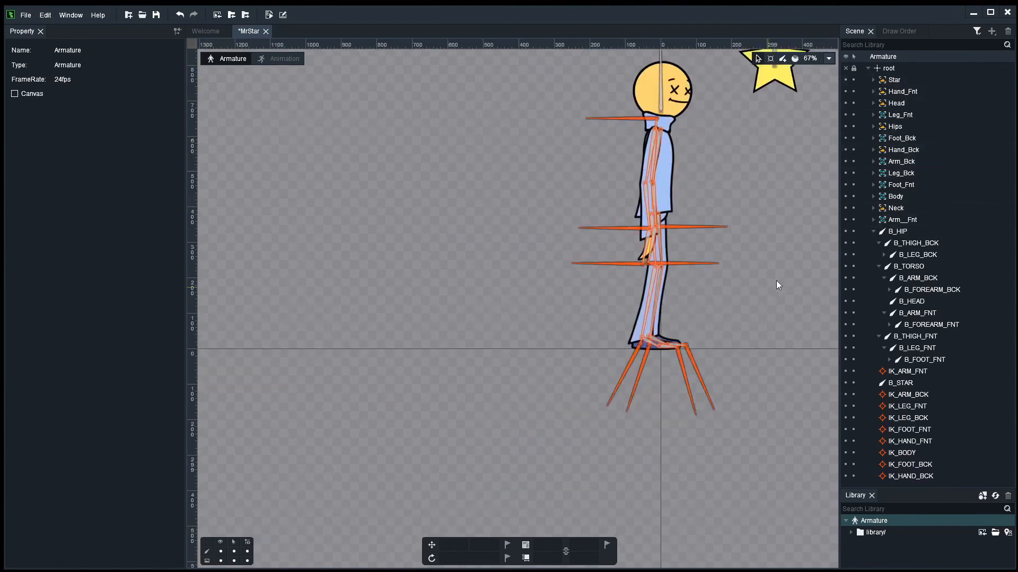
# Test the back arm of the full character by moving its IK target, undoing the move.
pyautogui.moveTo(776, 281); pyautogui.dragTo(650, 350)
pyautogui.scroll(2, 647, 348)
pyautogui.moveTo(524, 281); pyautogui.dragTo(589, 238)
pyautogui.hotkey('ctrl', 'z')
# Parent IK_HAND_FNT to B_FOREARM_FNT and IK_HAND_BCK to B_FOREARM_BCK.
pyautogui.click(454, 328)
pyautogui.scroll(5, 454, 328)
pyautogui.moveTo(454, 328); pyautogui.dragTo(344, 396)
pyautogui.rightClick(367, 394)
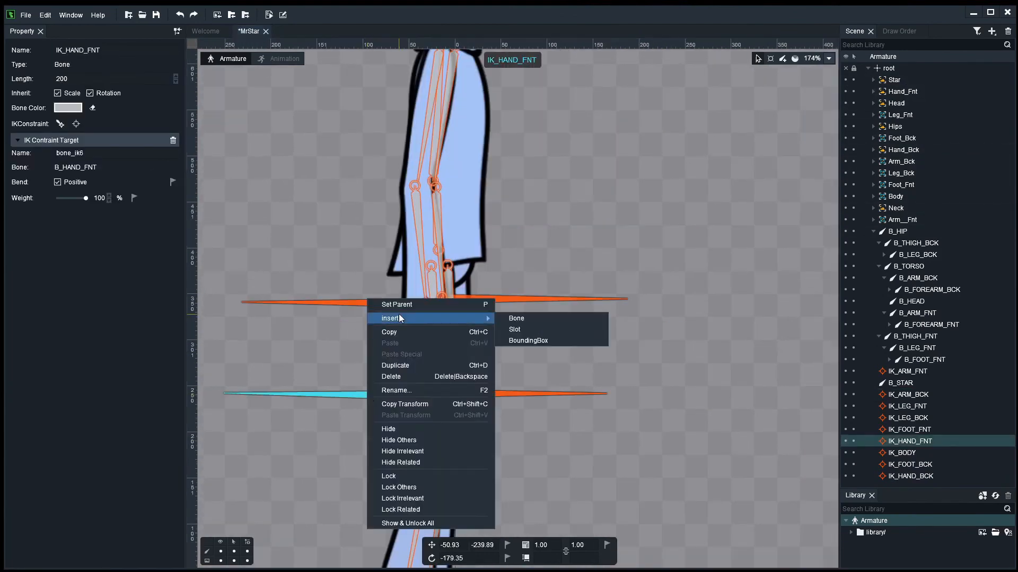
pyautogui.click(398, 305)
pyautogui.click(422, 254)
pyautogui.click(485, 396)
pyautogui.rightClick(485, 397)
pyautogui.click(515, 304)
pyautogui.click(437, 207)
# Test that the hands follow the arms by moving IK_ARM_BCK and IK_ARM_FNT, undoing each move.
pyautogui.scroll(-5, 688, 308)
pyautogui.moveTo(587, 304); pyautogui.dragTo(691, 260)
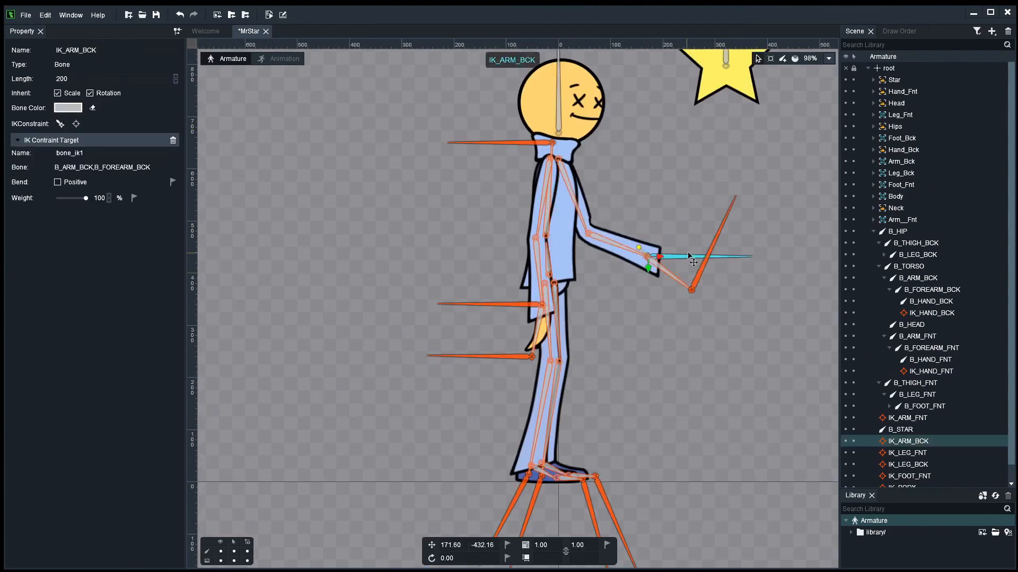
pyautogui.hotkey('ctrl', 'z')
pyautogui.moveTo(523, 305); pyautogui.dragTo(475, 300)
pyautogui.hotkey('ctrl', 'z')
pyautogui.moveTo(576, 305); pyautogui.dragTo(697, 242)
pyautogui.hotkey('ctrl', 'z')
pyautogui.hotkey('ctrl', 'z')
# Test the back leg with IK_LEG_BCK and the torso with IK_BODY, undoing both moves.
pyautogui.moveTo(524, 483); pyautogui.dragTo(516, 450)
pyautogui.hotkey('ctrl', 'z')
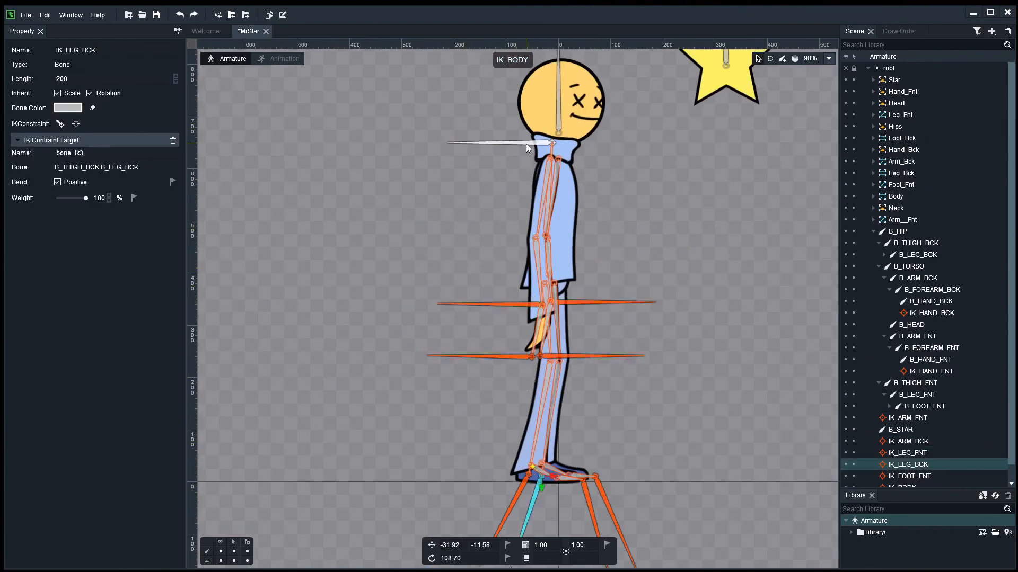
pyautogui.moveTo(534, 143); pyautogui.dragTo(583, 159)
pyautogui.hotkey('ctrl', 'z')
# Set B_TORSO as the parent of the Neck slot and test with IK_BODY, undoing the move.
pyautogui.scroll(3, 660, 201)
pyautogui.scroll(1, 896, 212)
pyautogui.click(897, 208)
pyautogui.scroll(4, 556, 183)
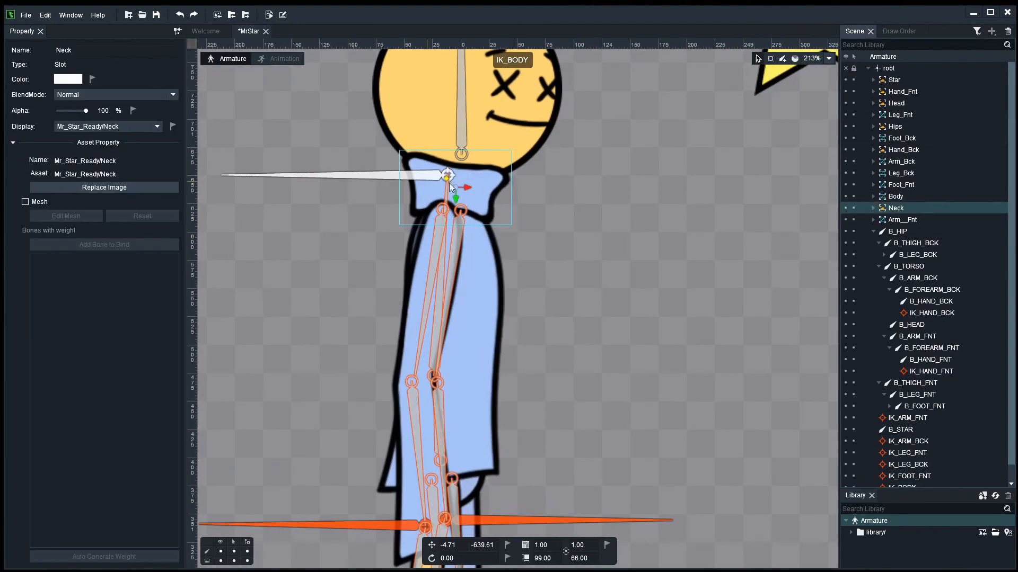
pyautogui.rightClick(487, 181)
pyautogui.click(518, 198)
pyautogui.click(444, 268)
pyautogui.scroll(-7, 570, 259)
pyautogui.moveTo(486, 220); pyautogui.dragTo(465, 230)
pyautogui.hotkey('ctrl', 'z')
# Set B_HIP as the parent of the Hips slot and test with IK_BODY, undoing the move.
pyautogui.click(895, 121)
pyautogui.scroll(8, 576, 342)
pyautogui.rightClick(443, 395)
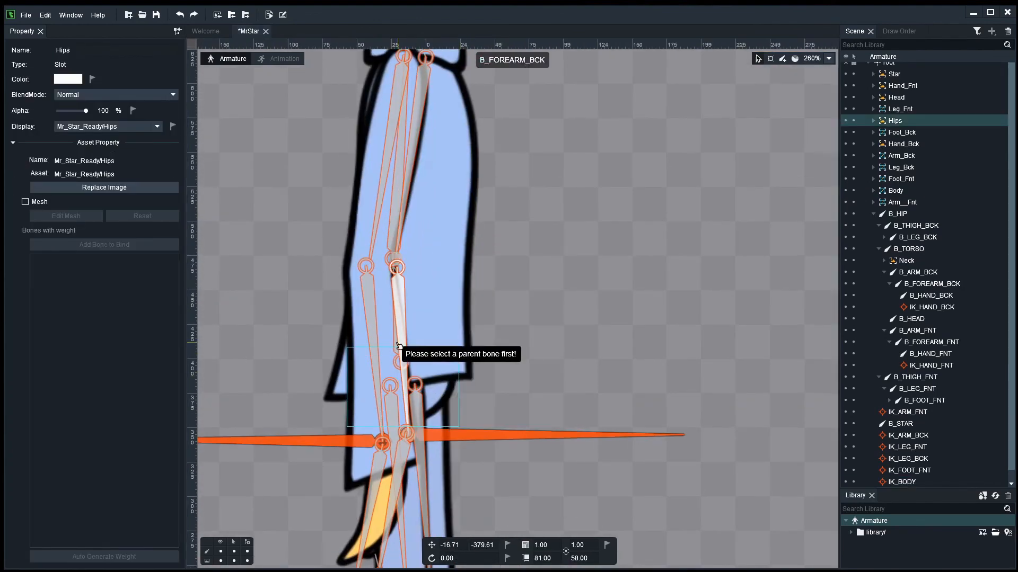
pyautogui.click(405, 361)
pyautogui.moveTo(897, 74); pyautogui.dragTo(897, 214)
pyautogui.scroll(-3, 599, 258)
pyautogui.click(599, 260)
pyautogui.scroll(-3, 599, 258)
pyautogui.moveTo(457, 132); pyautogui.dragTo(463, 129)
pyautogui.hotkey('ctrl', 'z')
pyautogui.scroll(4, 559, 320)
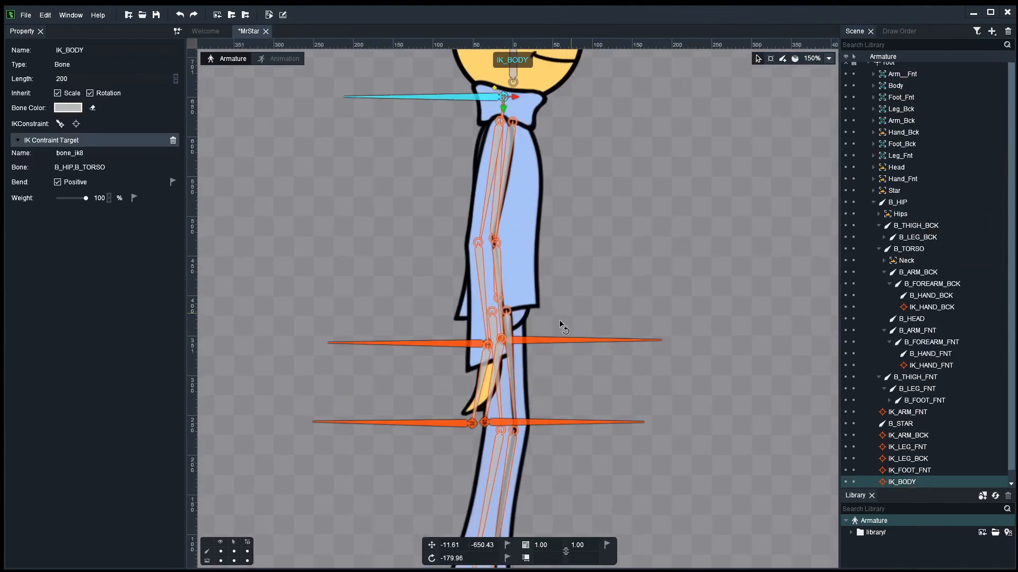
# Convert Hand_Fnt to a mesh and trace a closed custom outline around the hand.
pyautogui.click(442, 331)
pyautogui.click(26, 202)
pyautogui.click(66, 216)
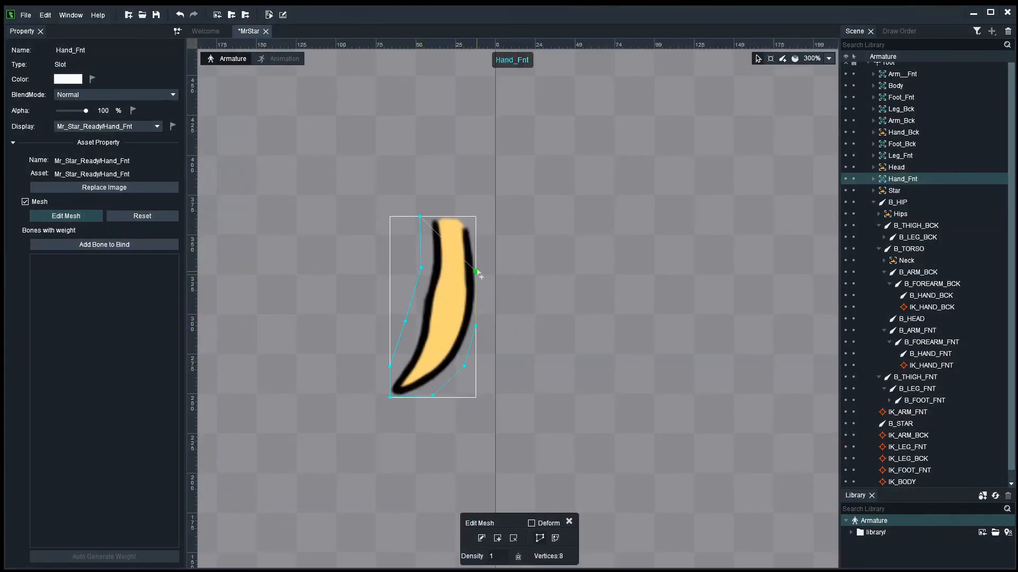
pyautogui.click(476, 269)
pyautogui.click(476, 216)
pyautogui.click(420, 216)
pyautogui.click(568, 521)
# Bind the Hand_Fnt mesh to the B_FOREARM_FNT and B_HAND_FNT bones.
pyautogui.click(588, 345)
pyautogui.click(454, 347)
pyautogui.click(104, 245)
pyautogui.click(434, 138)
pyautogui.click(432, 329)
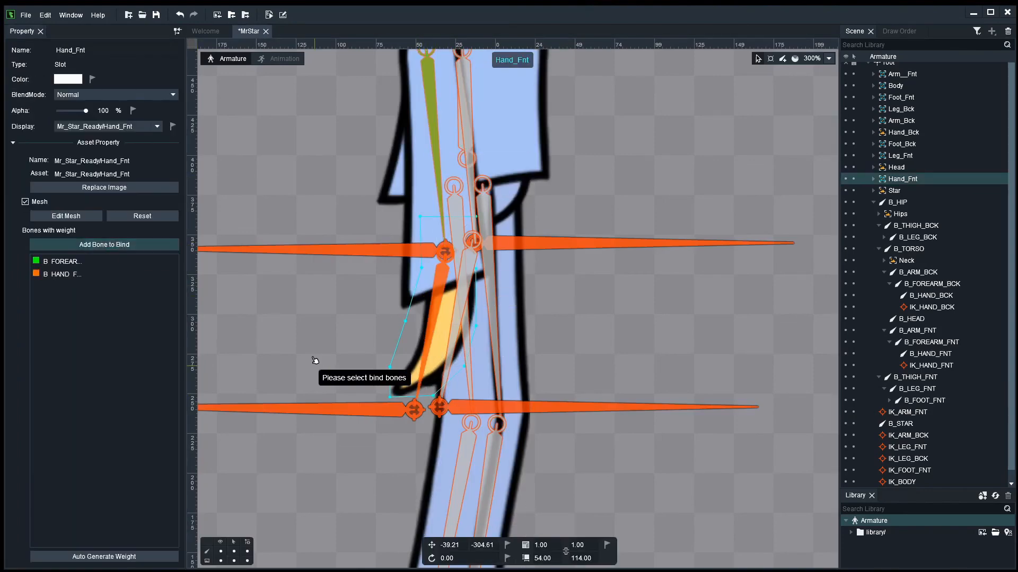
# Generate Hand_Fnt's weights automatically and test the hand with IK_HAND_FNT, undoing the move.
pyautogui.click(104, 557)
pyautogui.moveTo(328, 408); pyautogui.dragTo(345, 390)
pyautogui.hotkey('ctrl', 'z')
# Convert Hand_Bck to a mesh and trace a custom outline around the back hand.
pyautogui.click(914, 134)
pyautogui.click(26, 202)
pyautogui.click(66, 216)
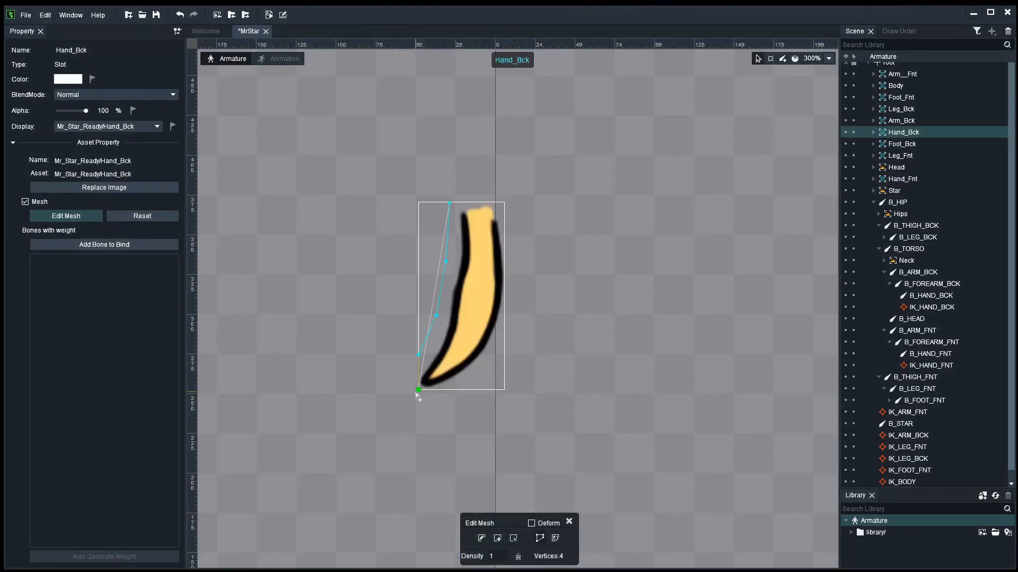
pyautogui.click(569, 522)
# Bind the Hand_Bck mesh to the B_FOREARM_BCK and B_HAND_BCK bones.
pyautogui.moveTo(898, 136)
pyautogui.click(104, 245)
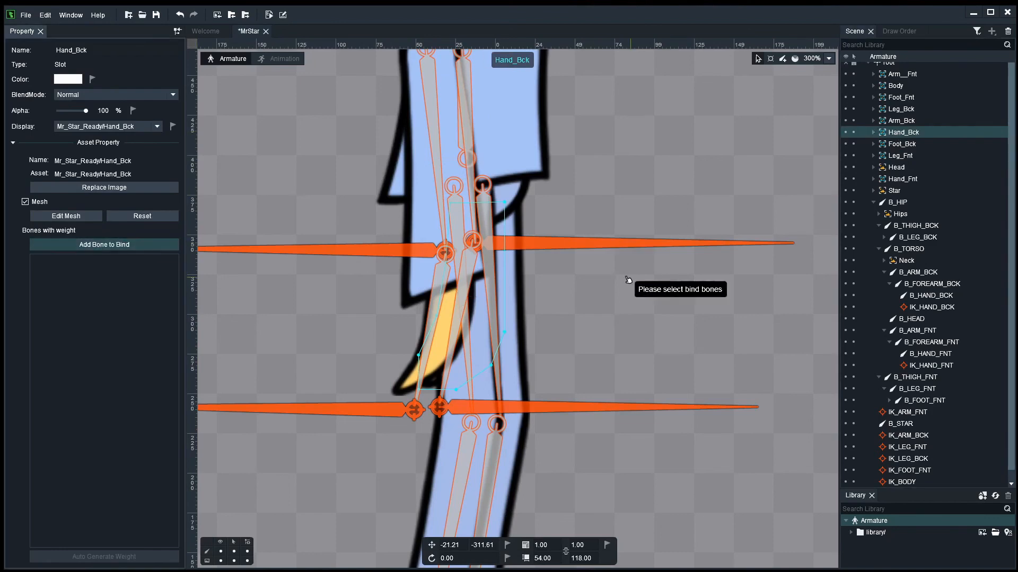
pyautogui.scroll(2, 502, 178)
pyautogui.click(461, 101)
pyautogui.click(470, 286)
pyautogui.rightClick(373, 330)
# Test the back arm and hand by moving the IK target, undo the move and deselect.
pyautogui.scroll(-5, 372, 329)
pyautogui.moveTo(514, 407); pyautogui.dragTo(676, 322)
pyautogui.hotkey('ctrl', 'z')
pyautogui.click(703, 322)
pyautogui.scroll(-4, 704, 322)
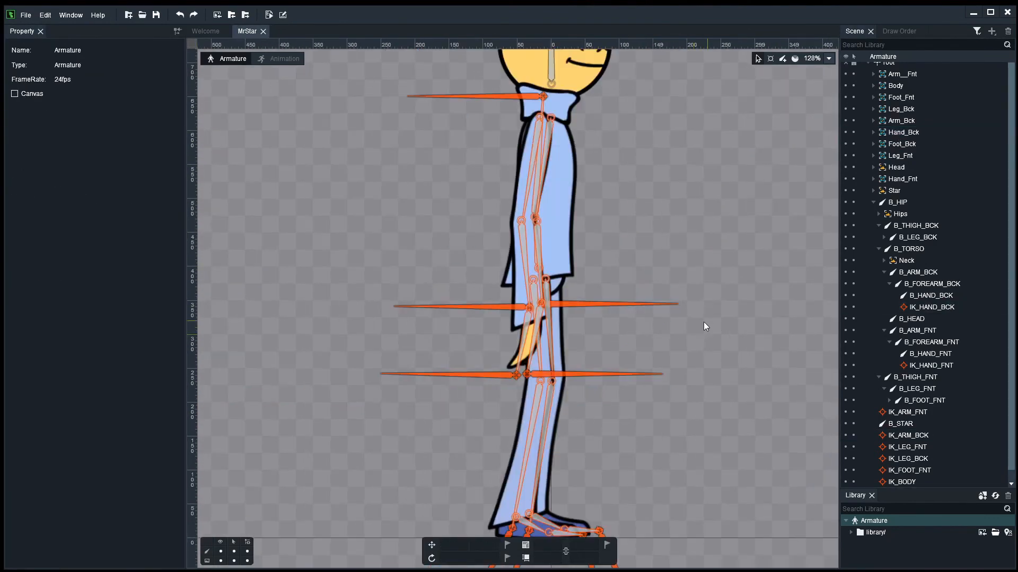
# Set B_HEAD as the parent of the Head slot and B_STAR as the parent of the Star slot.
pyautogui.rightClick(470, 228)
pyautogui.click(503, 270)
pyautogui.click(432, 249)
pyautogui.rightClick(589, 236)
pyautogui.click(620, 278)
pyautogui.click(631, 223)
pyautogui.scroll(1, 506, 333)
pyautogui.click(439, 286)
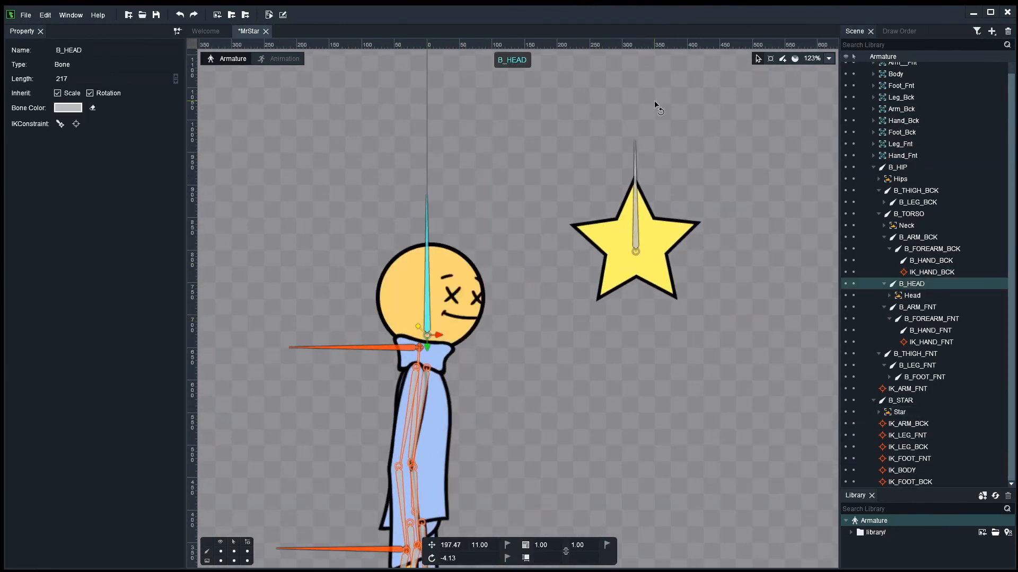
pyautogui.click(648, 342)
pyautogui.scroll(-3, 647, 344)
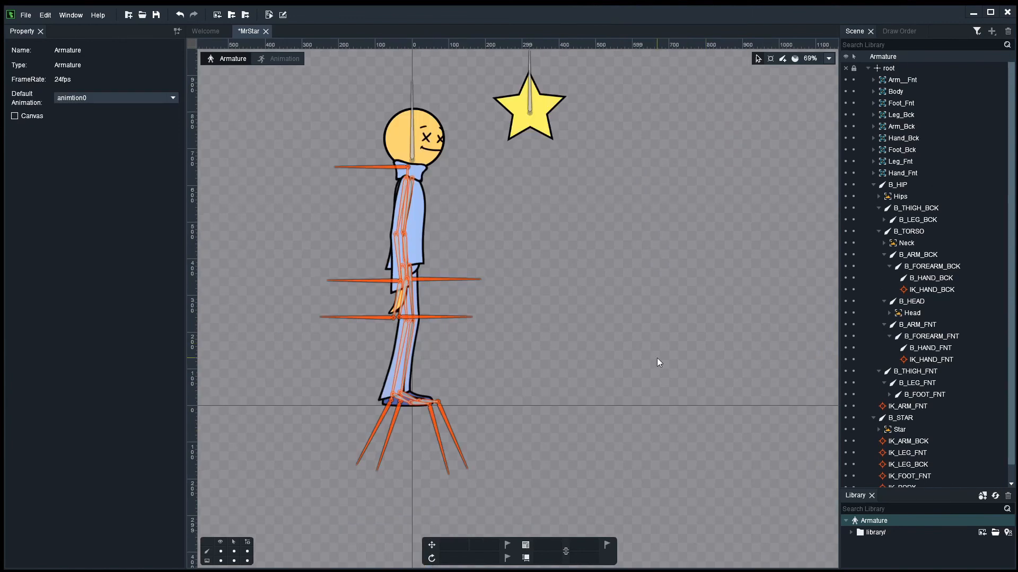
pyautogui.scroll(1, 657, 358)
pyautogui.moveTo(631, 341); pyautogui.dragTo(693, 352)
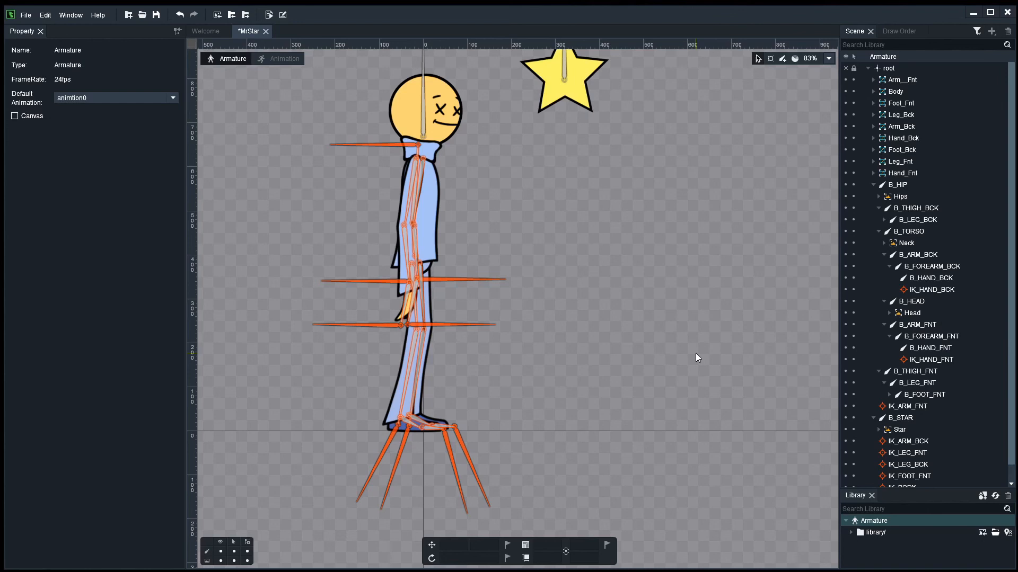
pyautogui.scroll(2, 512, 199)
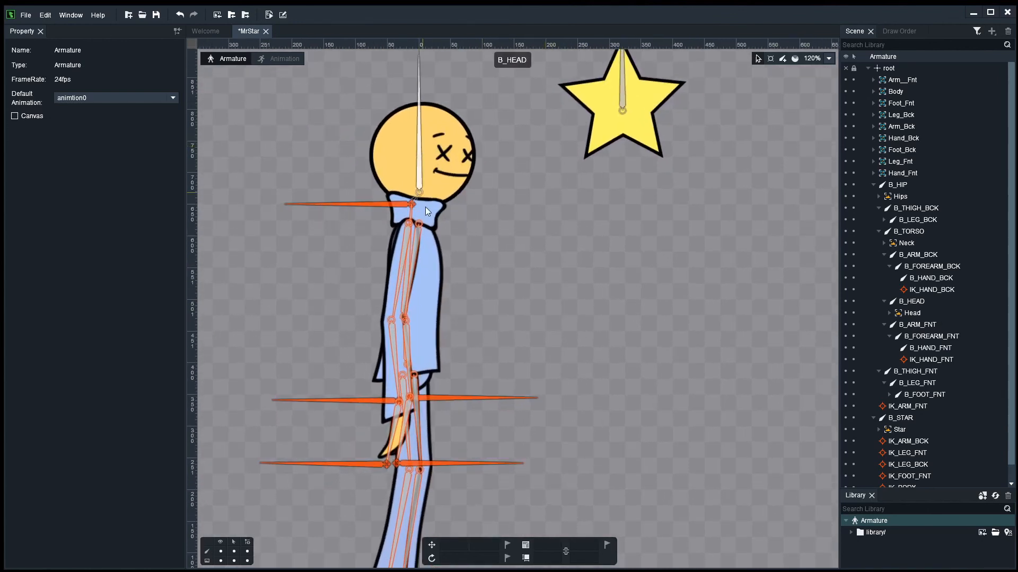
pyautogui.moveTo(499, 284); pyautogui.dragTo(526, 171)
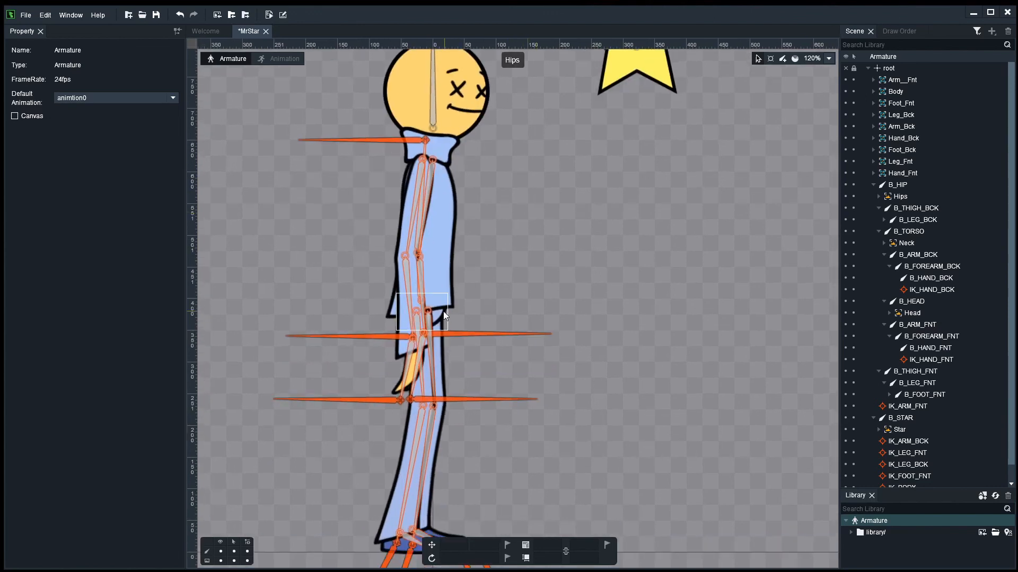
pyautogui.scroll(-2, 604, 149)
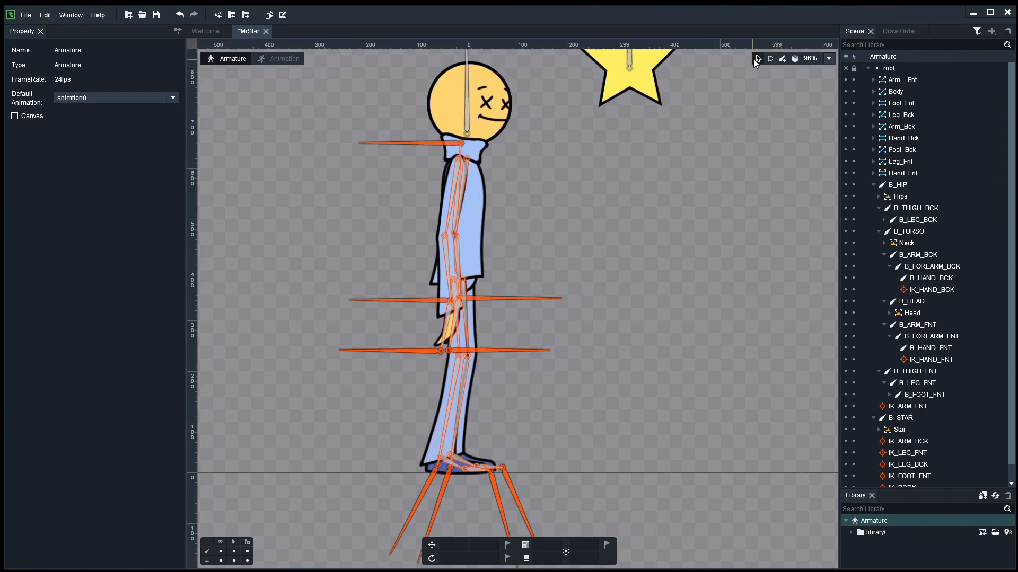
# Test the arms by moving IK_ARM_FNT backward and up and IK_ARM_BCK forward, undoing the back-arm move.
pyautogui.moveTo(423, 301); pyautogui.dragTo(396, 265)
pyautogui.hotkey('ctrl', 'z')
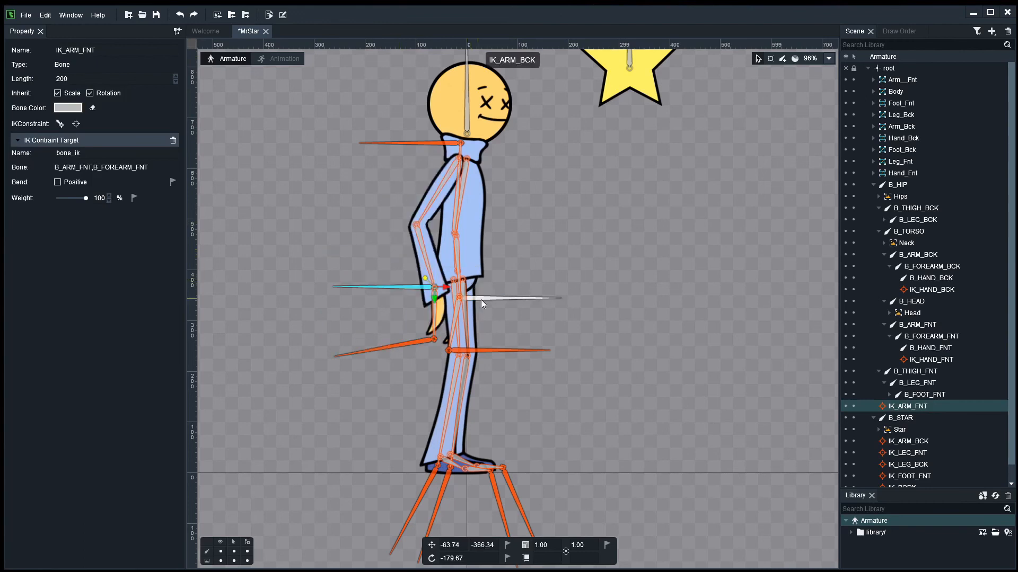
pyautogui.moveTo(484, 298); pyautogui.dragTo(615, 149)
pyautogui.hotkey('ctrl', 'z')
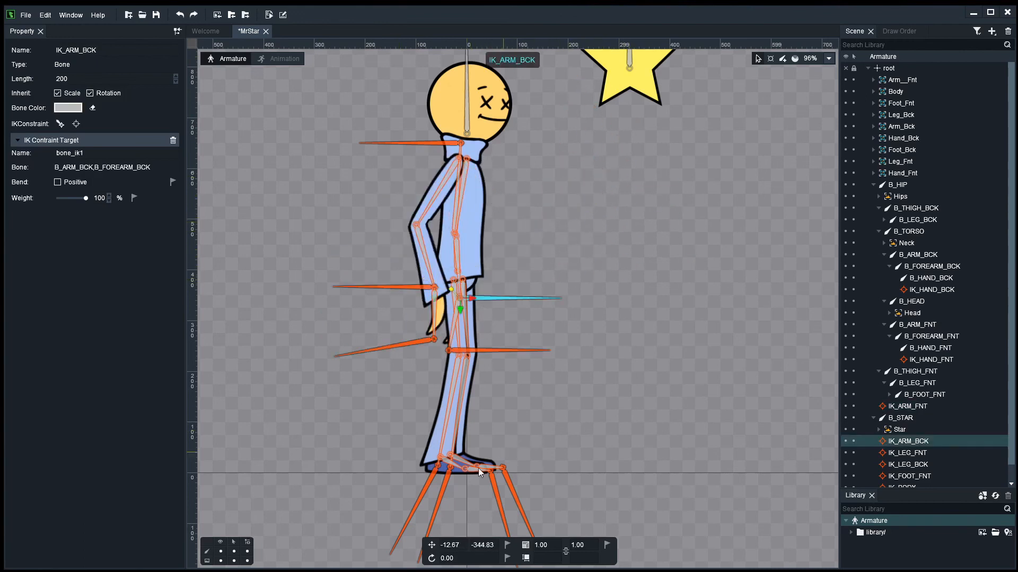
# Test the back leg and both feet by moving IK_LEG_BCK, IK_FOOT_BCK and IK_FOOT_FNT, undoing each move.
pyautogui.moveTo(427, 479); pyautogui.dragTo(496, 419)
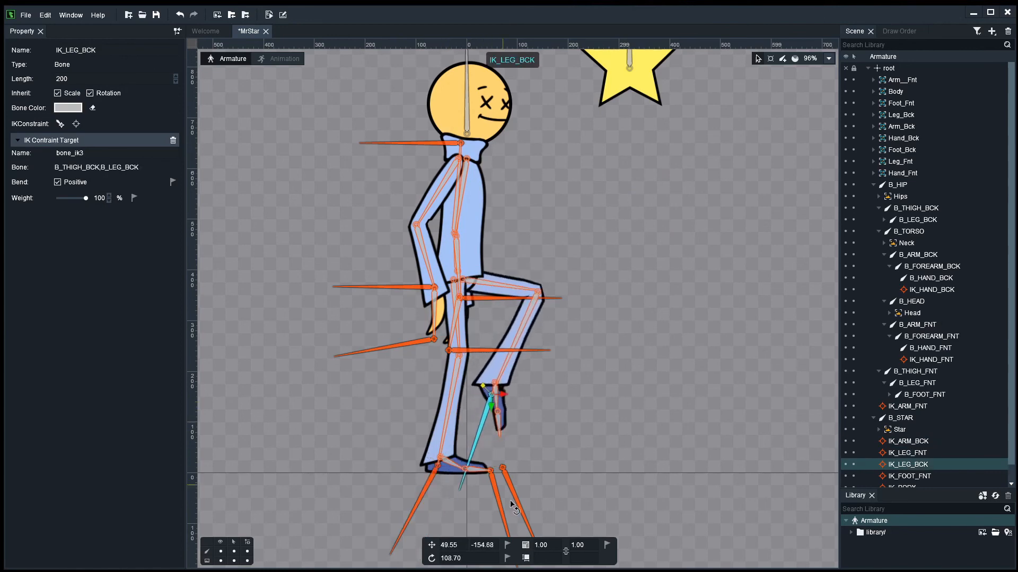
pyautogui.hotkey('ctrl', 'z')
pyautogui.moveTo(556, 398); pyautogui.dragTo(562, 303)
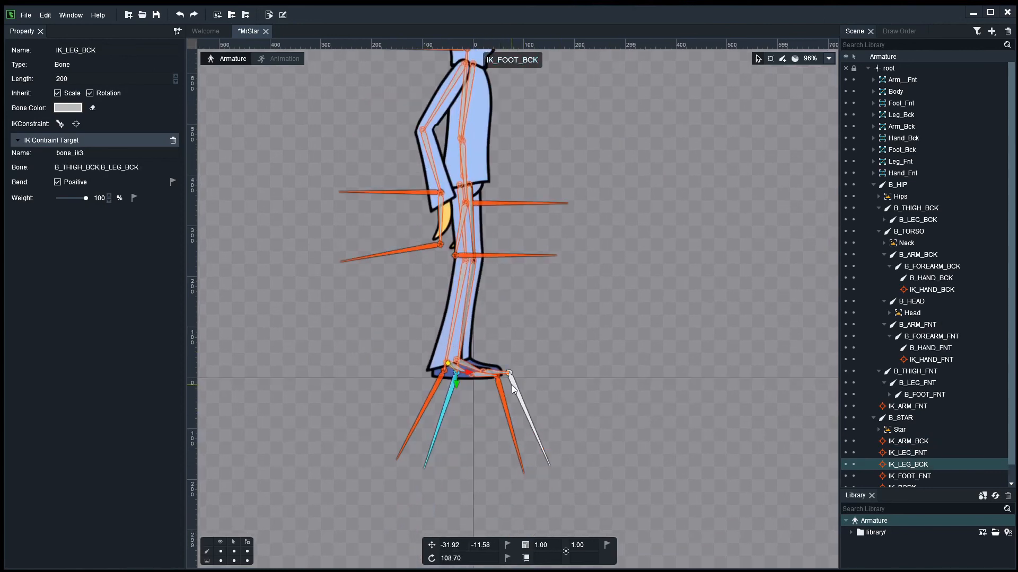
pyautogui.moveTo(512, 386); pyautogui.dragTo(506, 361)
pyautogui.hotkey('ctrl', 'z')
pyautogui.moveTo(506, 412); pyautogui.dragTo(498, 368)
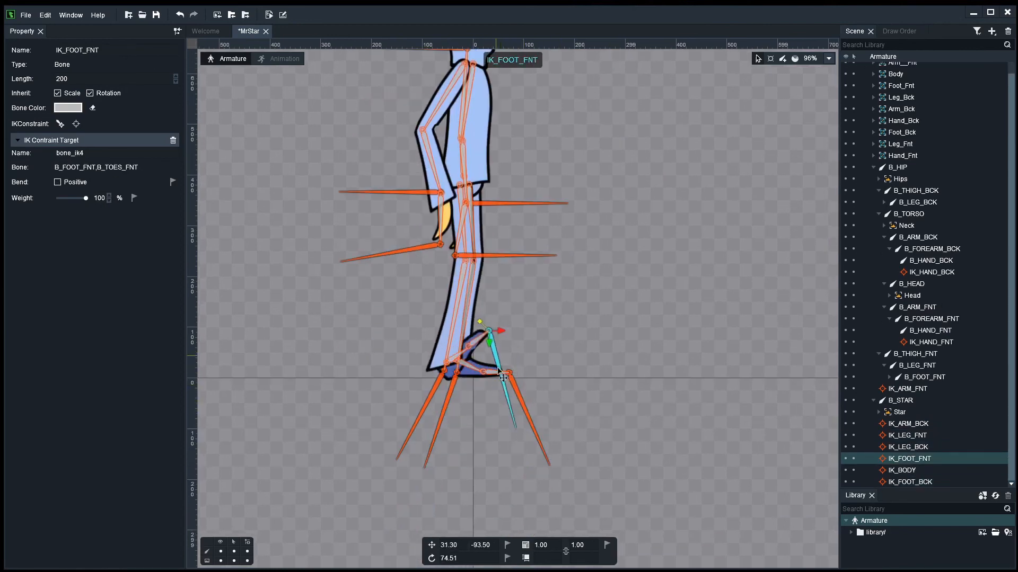
pyautogui.hotkey('ctrl', 'z')
# Test the head by moving B_HEAD, select B_STAR, and undo all remaining test moves including those of the arms.
pyautogui.moveTo(587, 220); pyautogui.dragTo(601, 423)
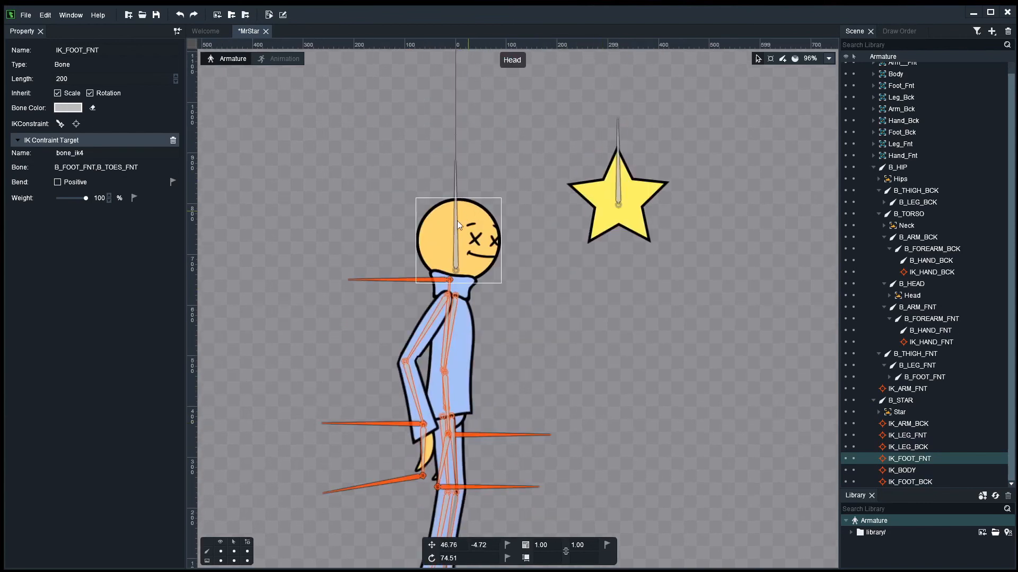
pyautogui.click(456, 254)
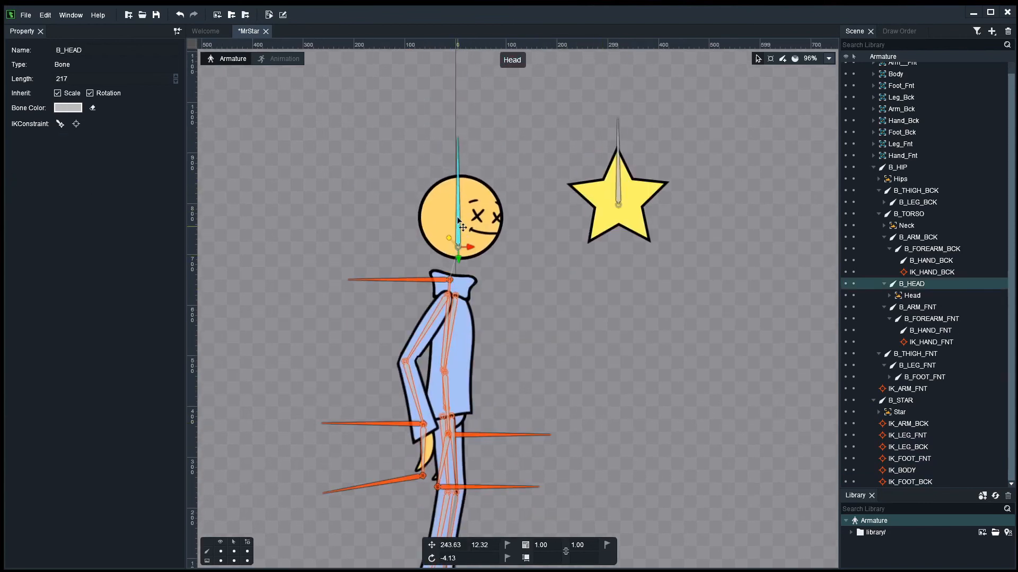
pyautogui.click(619, 196)
pyautogui.hotkey('ctrl', 'z')
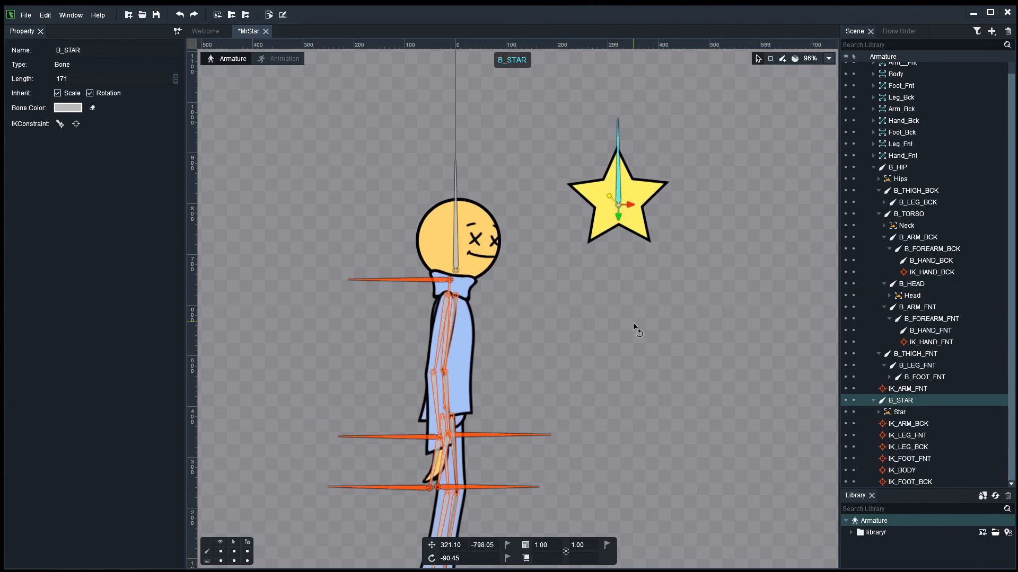
# Switch to animation mode, clone the animtion0 animation and rename the copy WALK.
pyautogui.moveTo(648, 341); pyautogui.dragTo(644, 306)
pyautogui.click(283, 59)
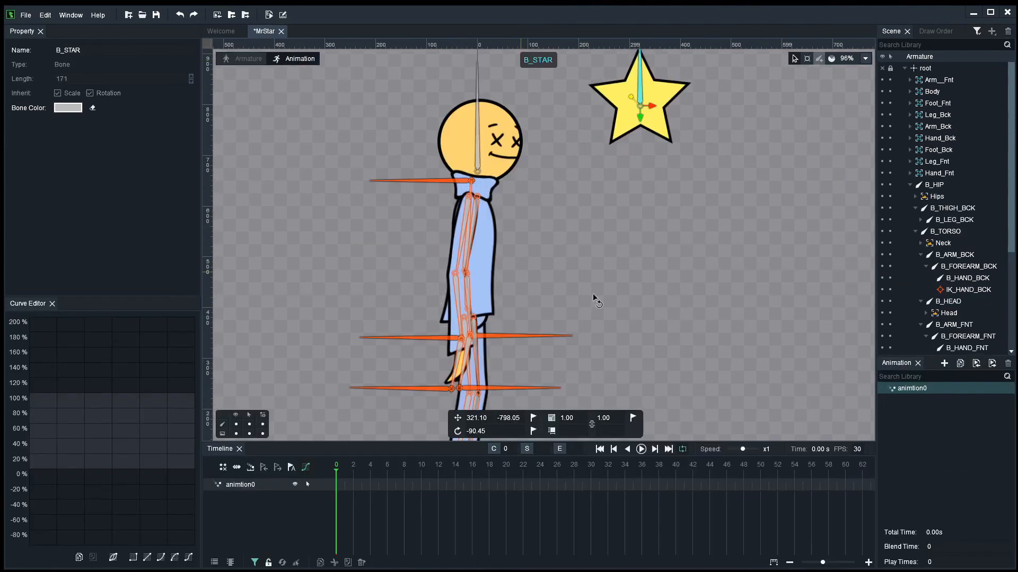
pyautogui.rightClick(915, 393)
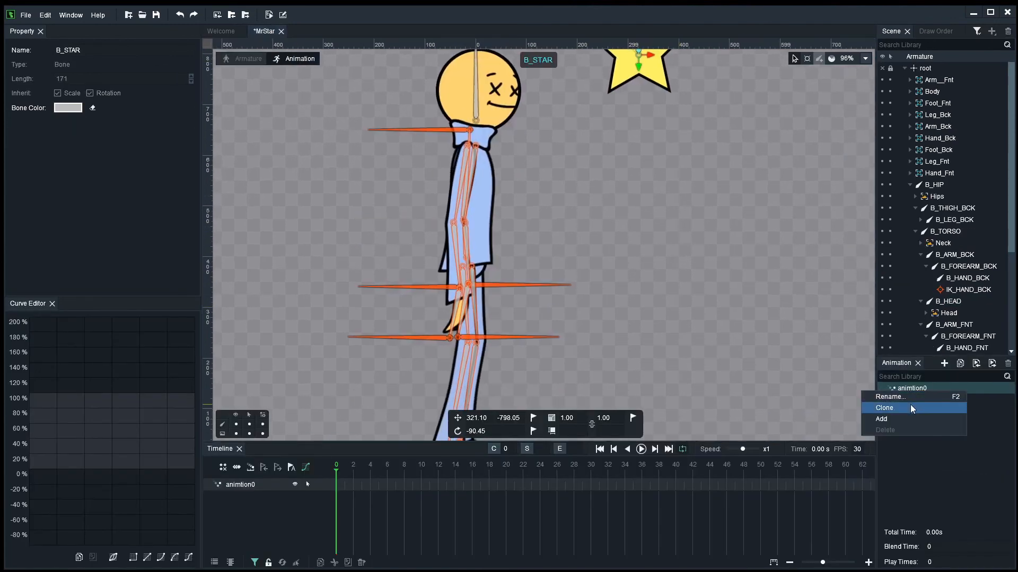
pyautogui.click(910, 406)
pyautogui.doubleClick(915, 399)
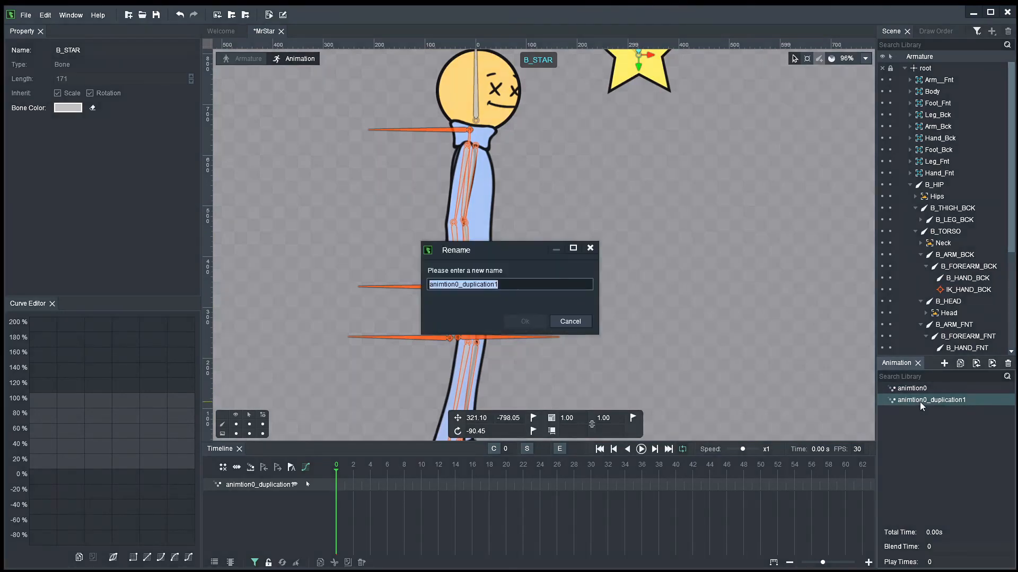
pyautogui.write('WALK')
pyautogui.press('Return')
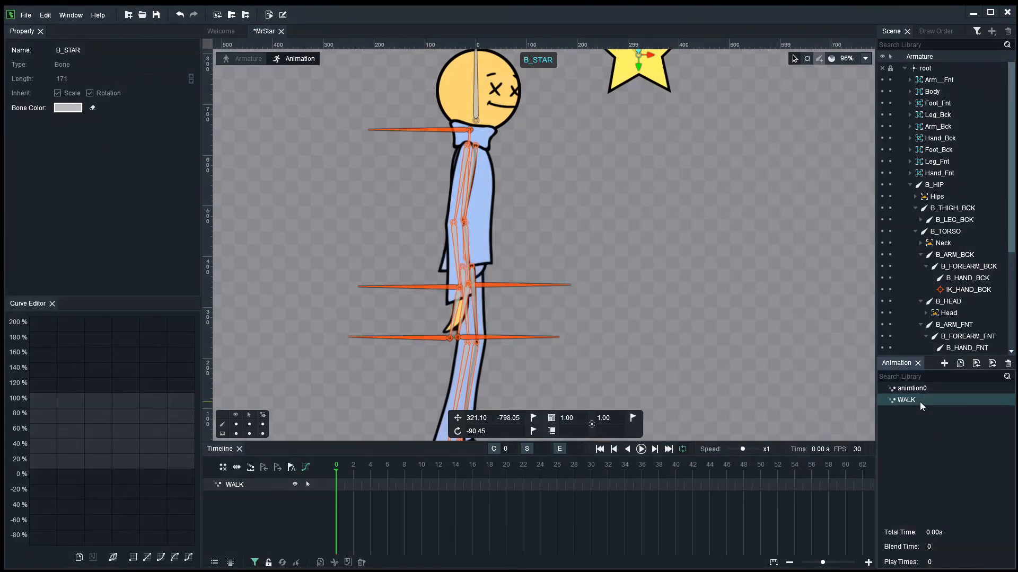
pyautogui.scroll(-3, 738, 306)
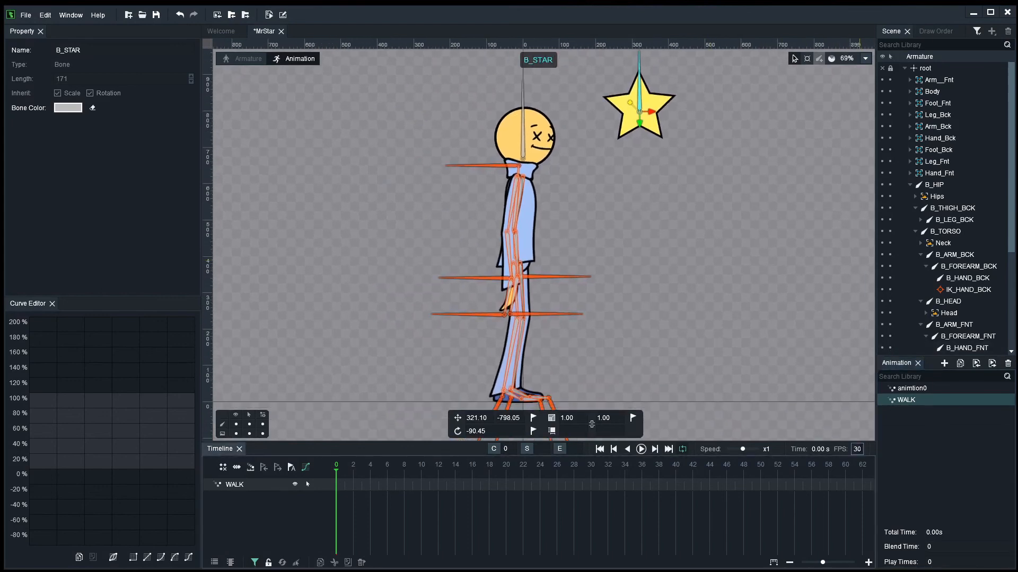
pyautogui.moveTo(656, 261); pyautogui.dragTo(598, 238)
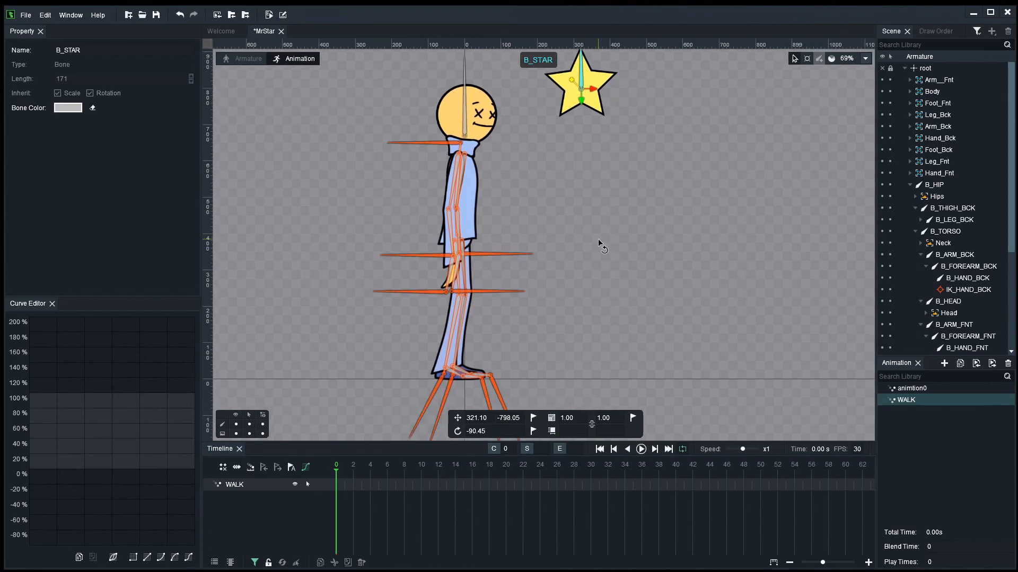